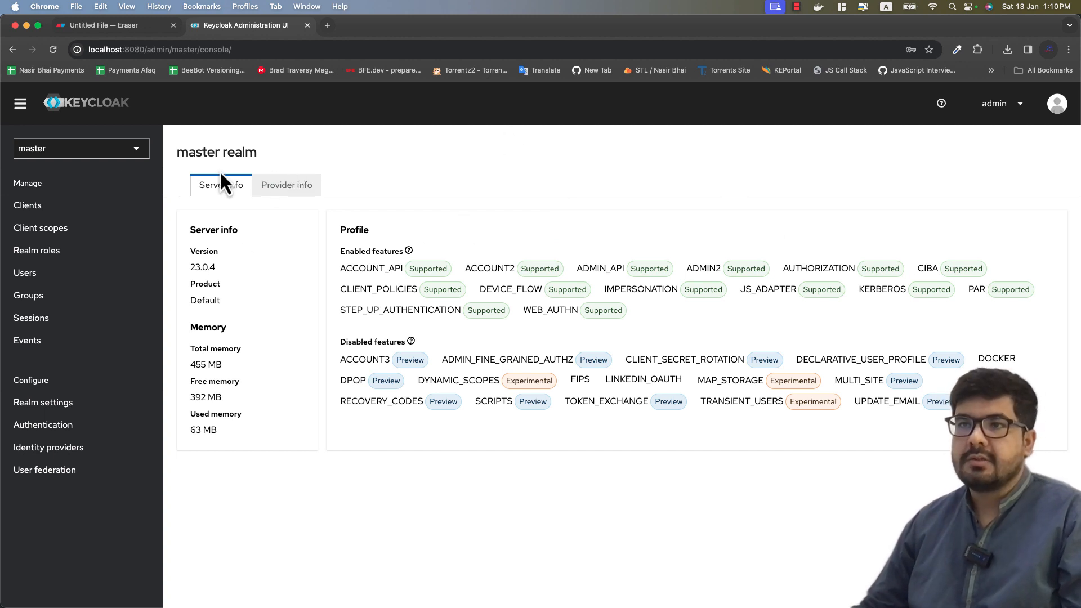
Step: Delete the test realm through its Realm settings Action menu
left_click(138, 151)
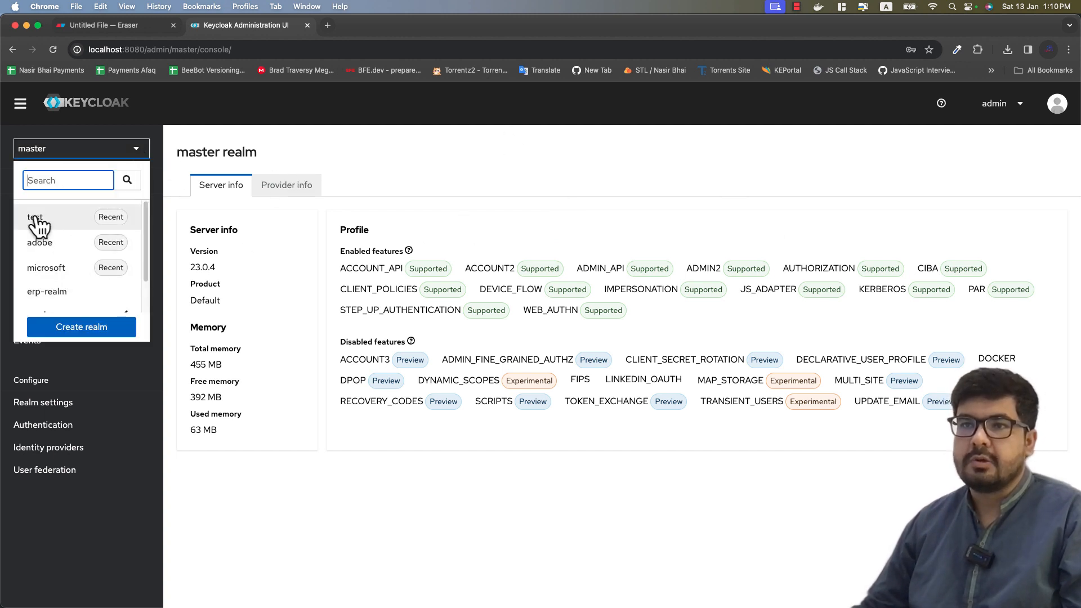
scroll(72, 278, "down", 2)
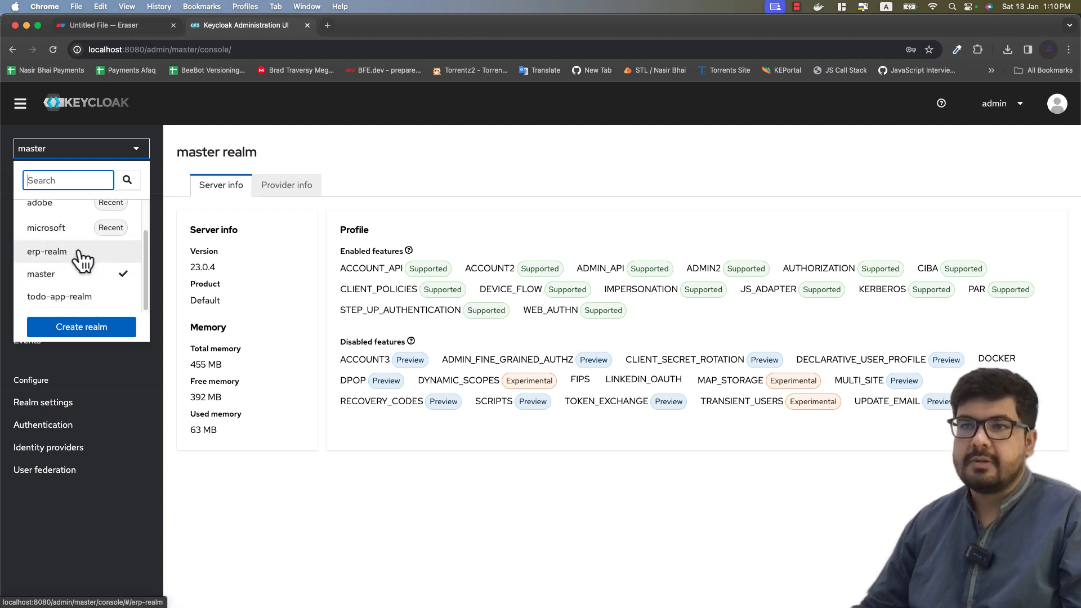
scroll(71, 236, "up", 2)
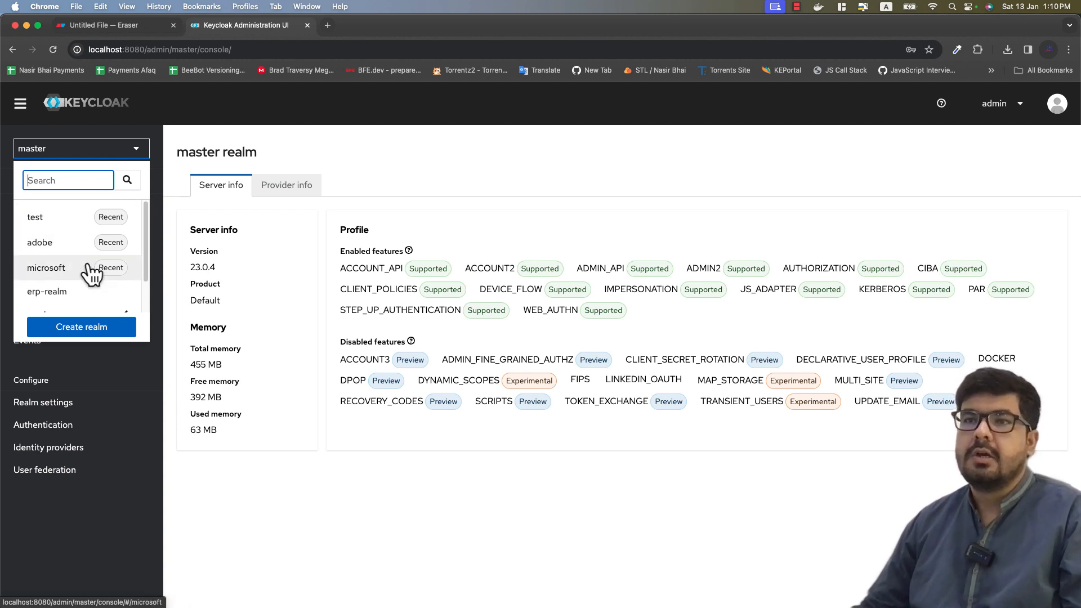
left_click(35, 216)
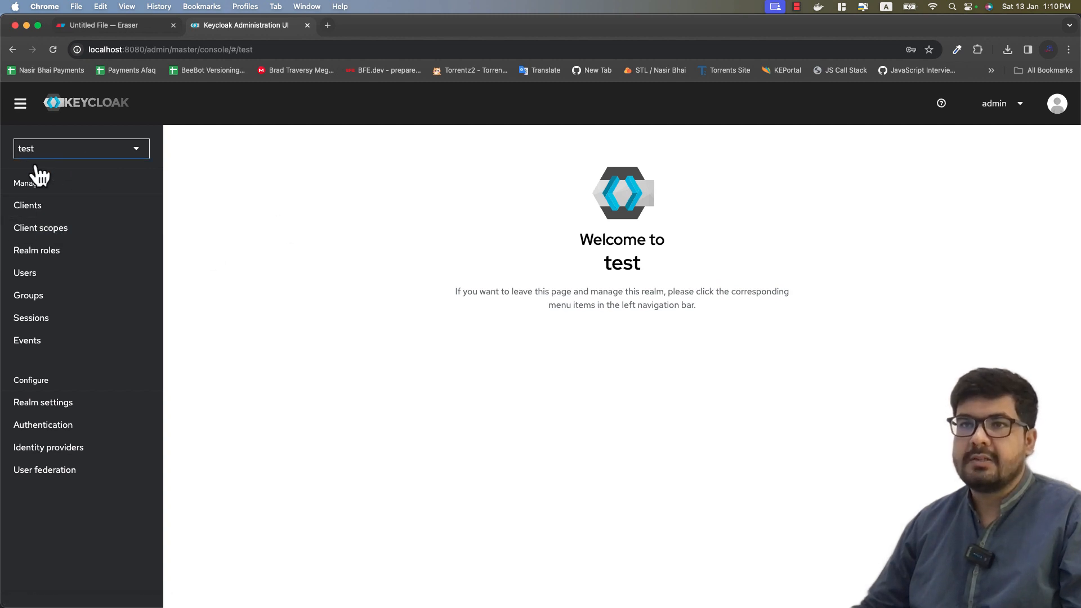
left_click(59, 403)
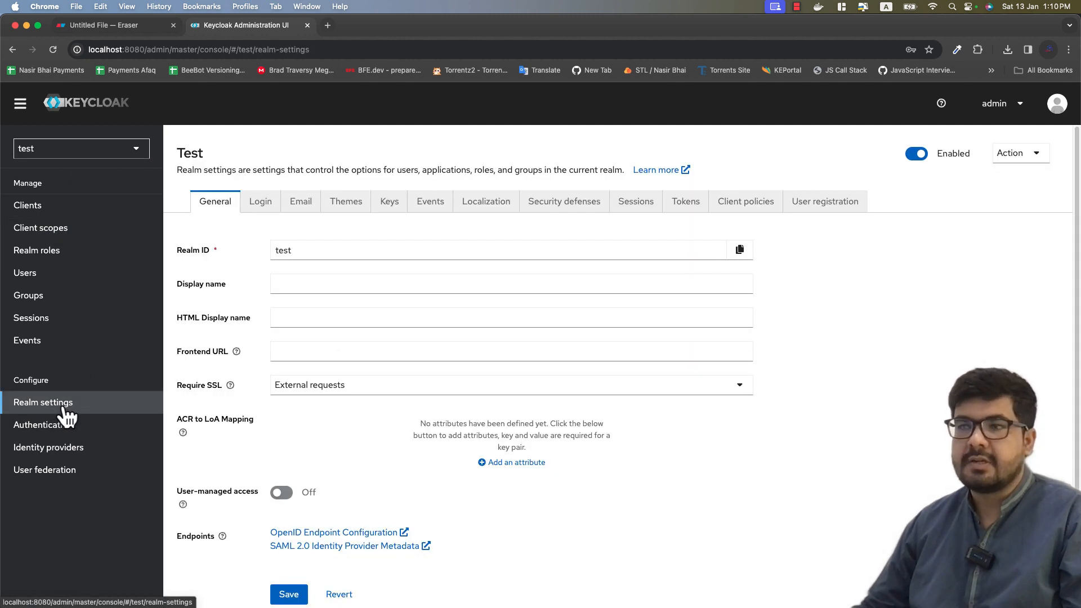
left_click(1011, 164)
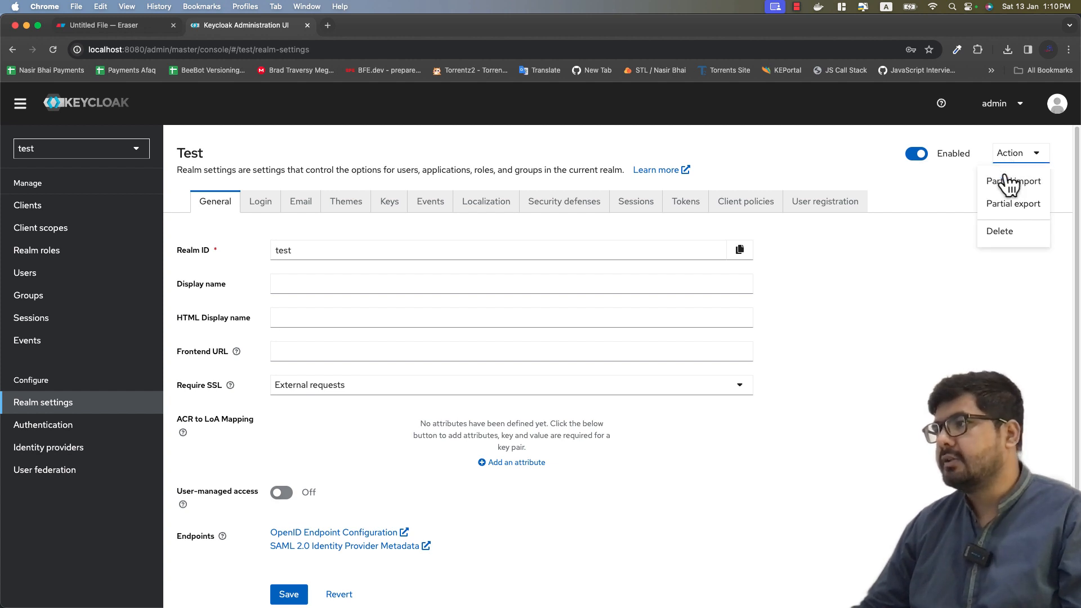
left_click(1011, 233)
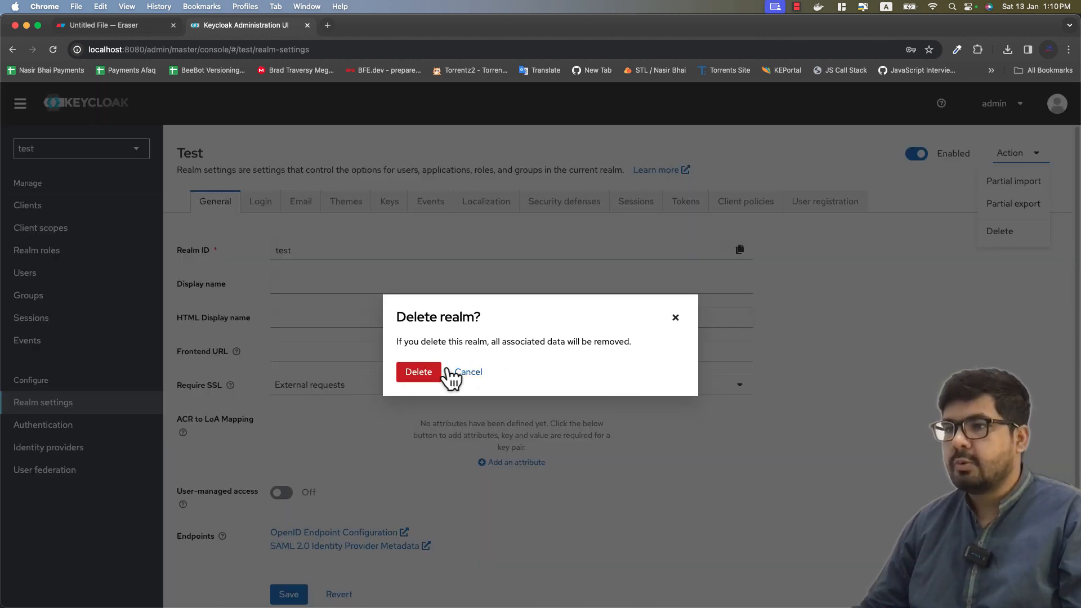
left_click(417, 372)
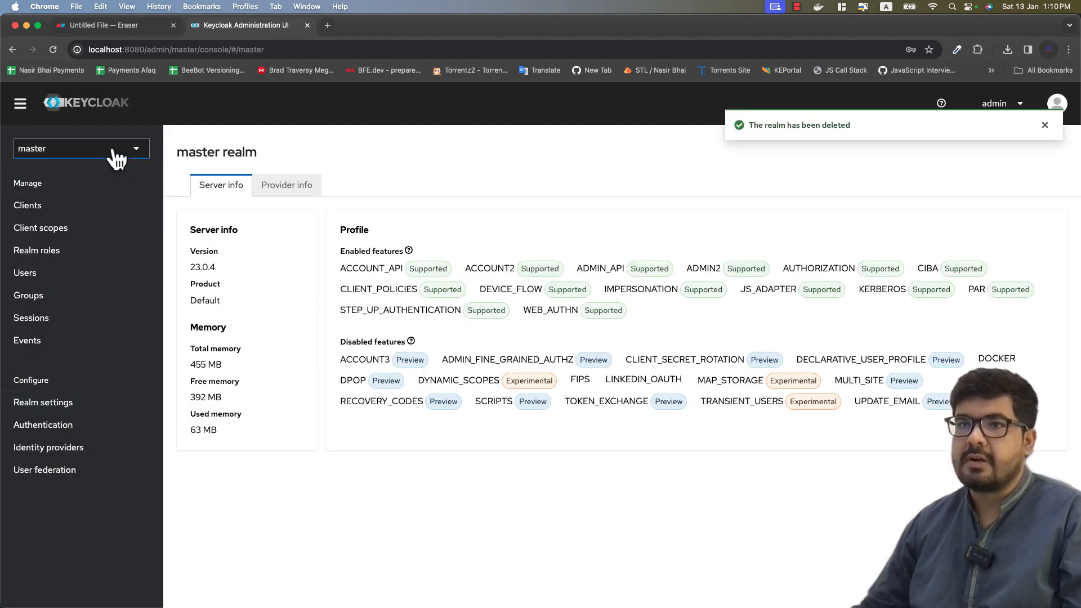
Step: Delete the microsoft realm and confirm only master remains in the realm list
left_click(118, 160)
left_click(70, 176)
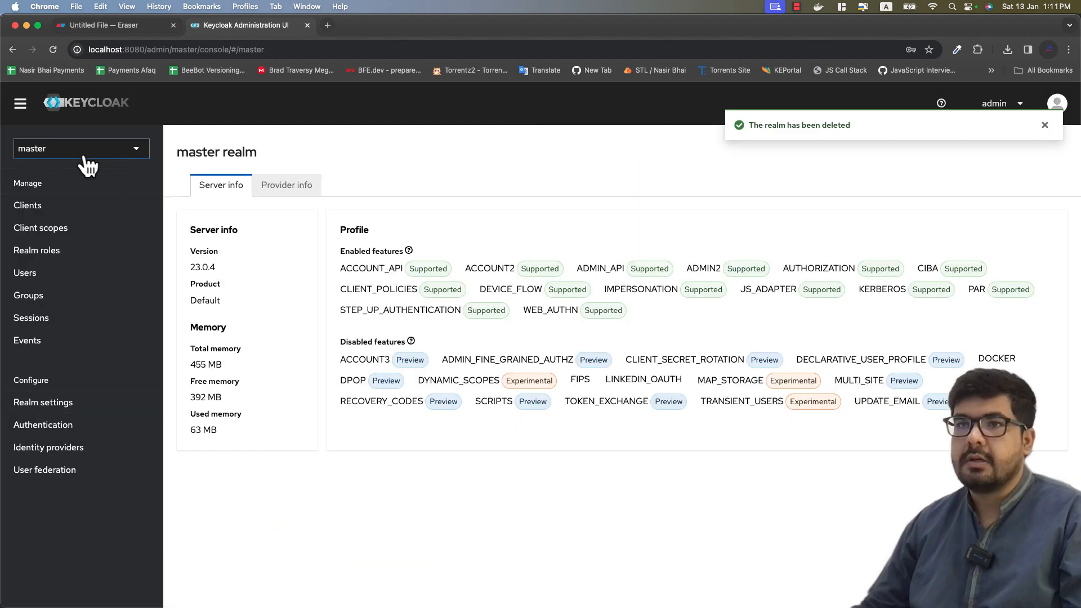
left_click(34, 149)
left_click(430, 150)
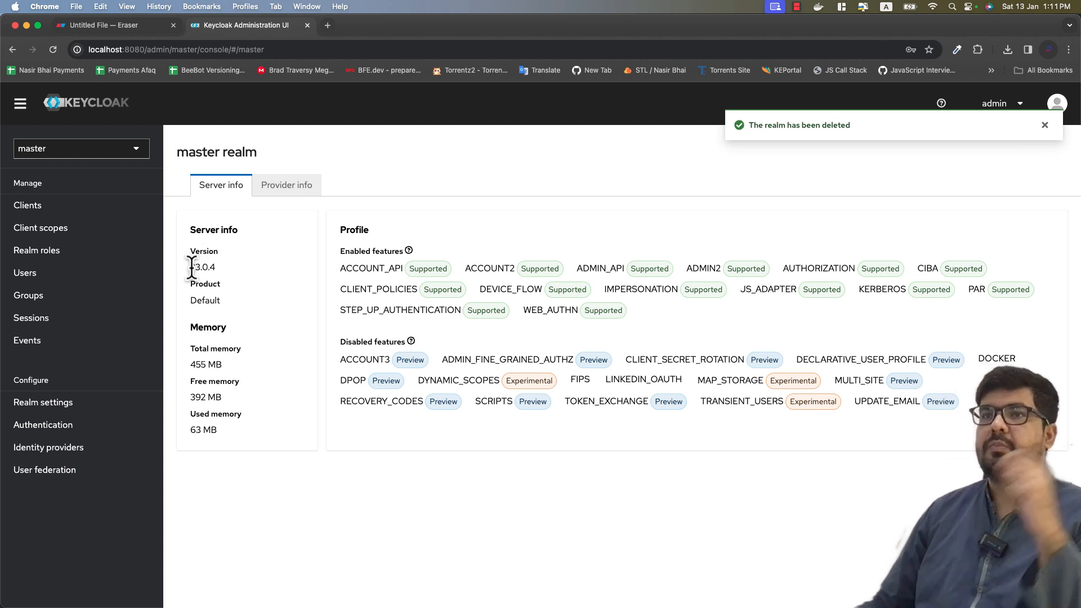
left_click(68, 151)
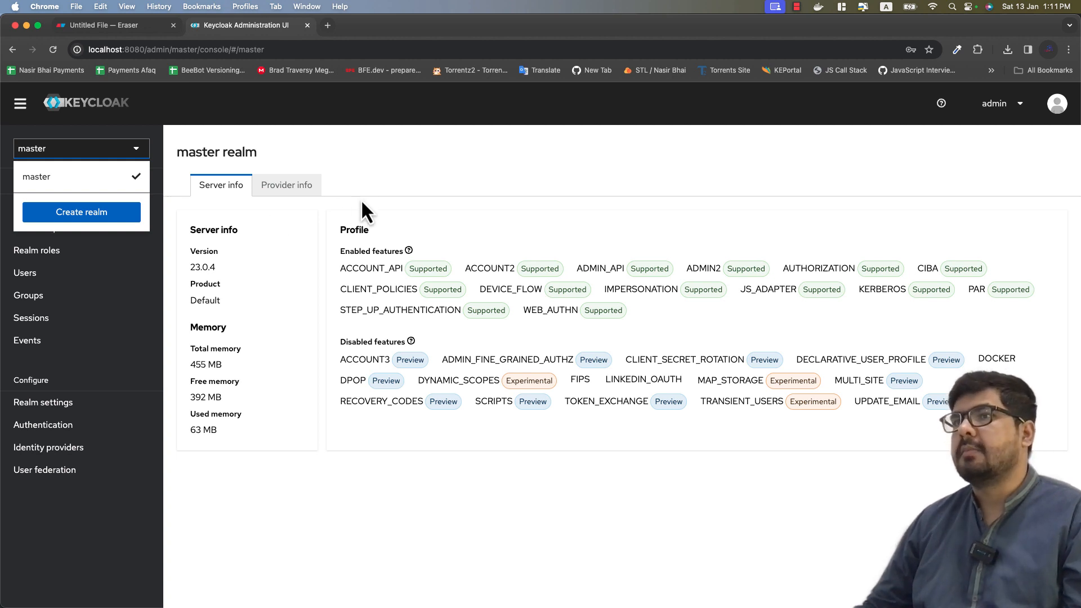
left_click(475, 185)
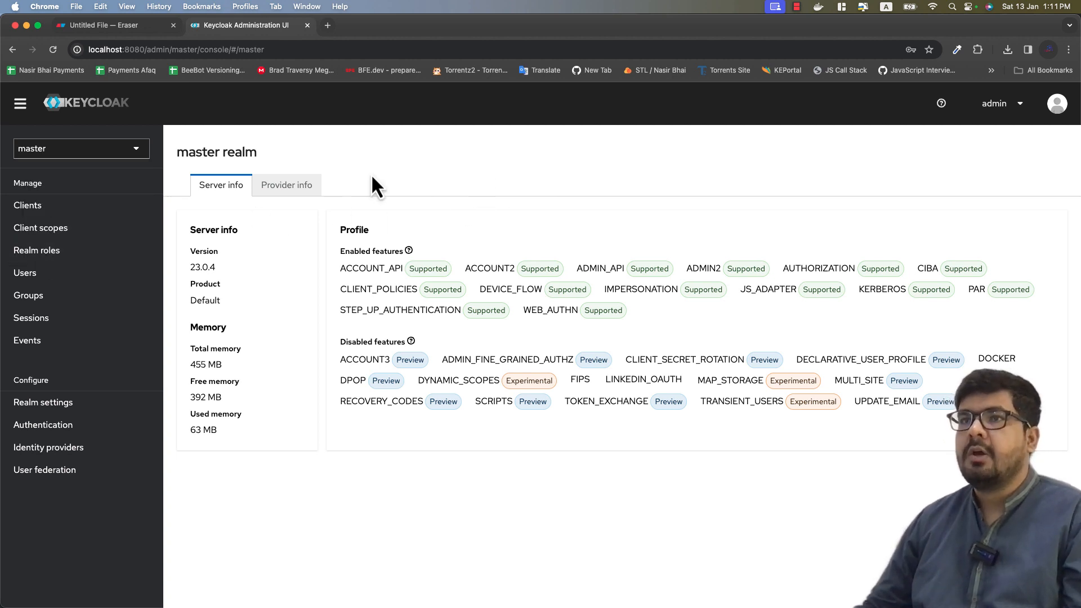
left_click(120, 29)
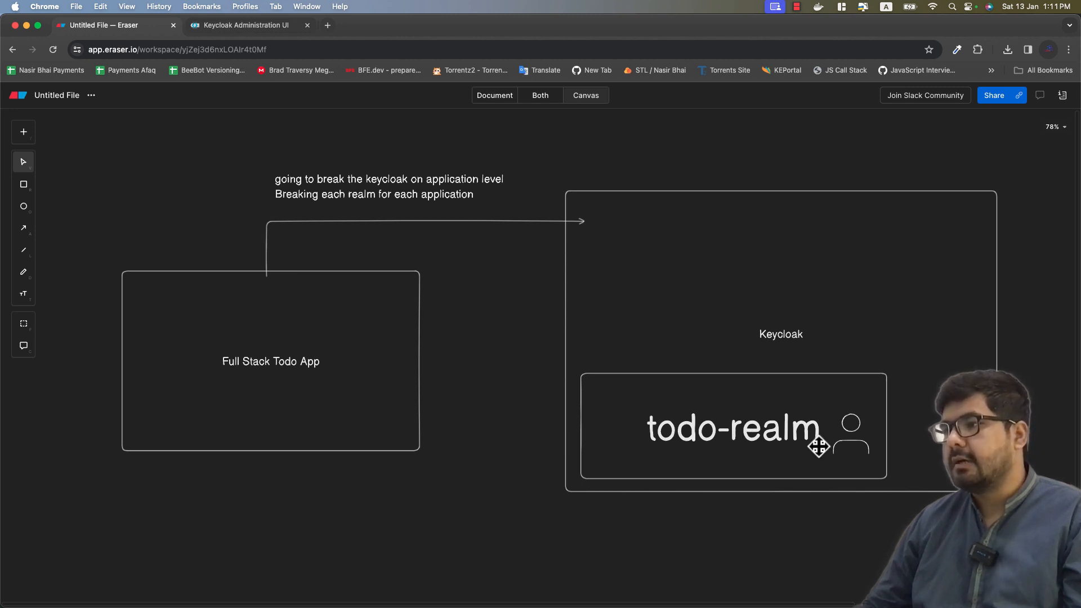
Step: Create the enabled realm 'todo' and check its Welcome to todo page
left_click(250, 28)
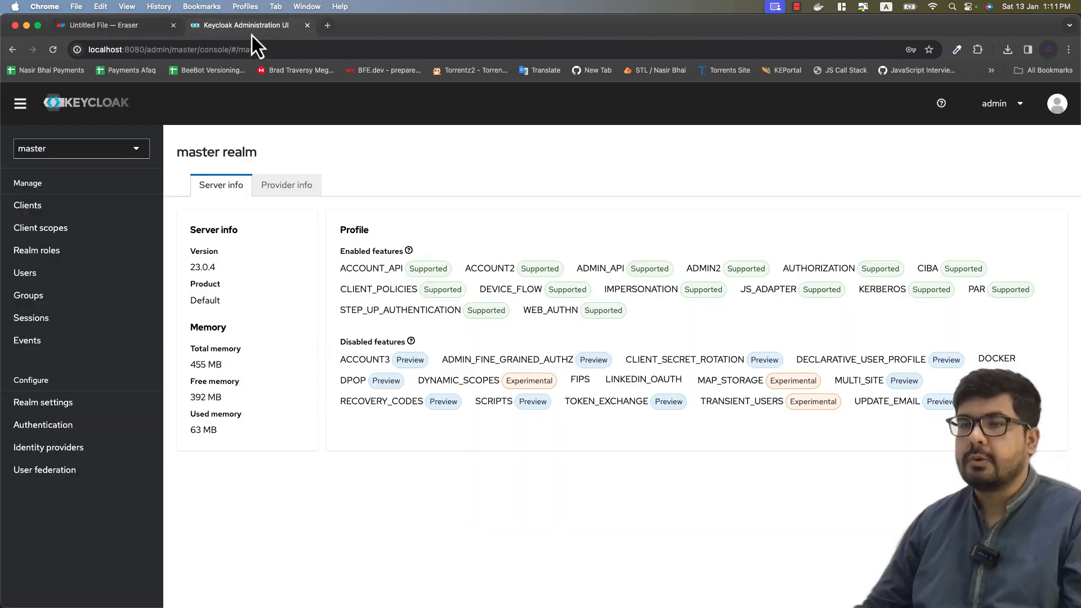
left_click(55, 152)
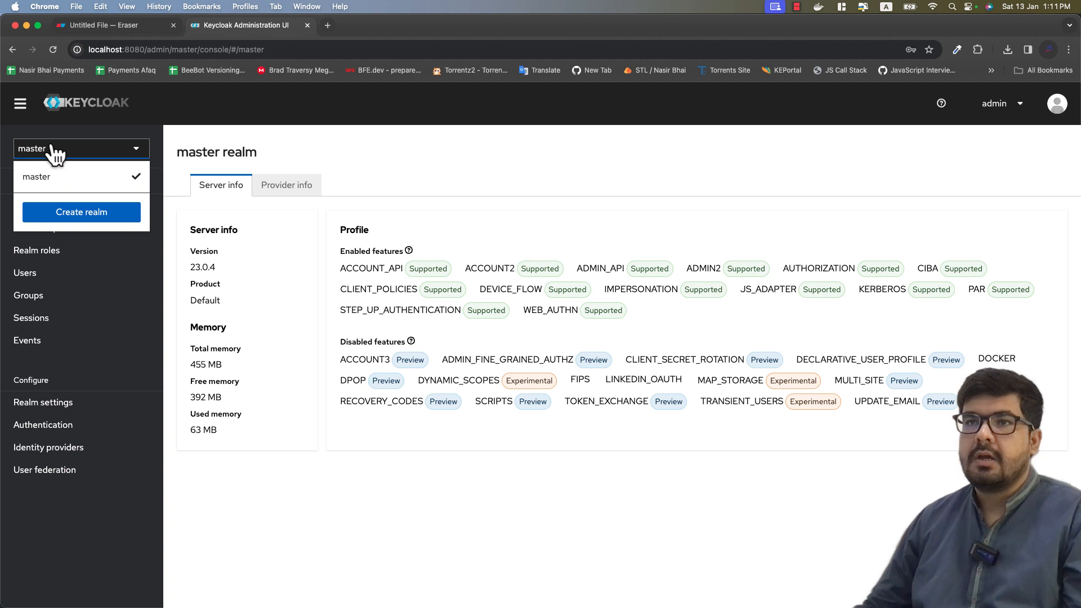
left_click(59, 214)
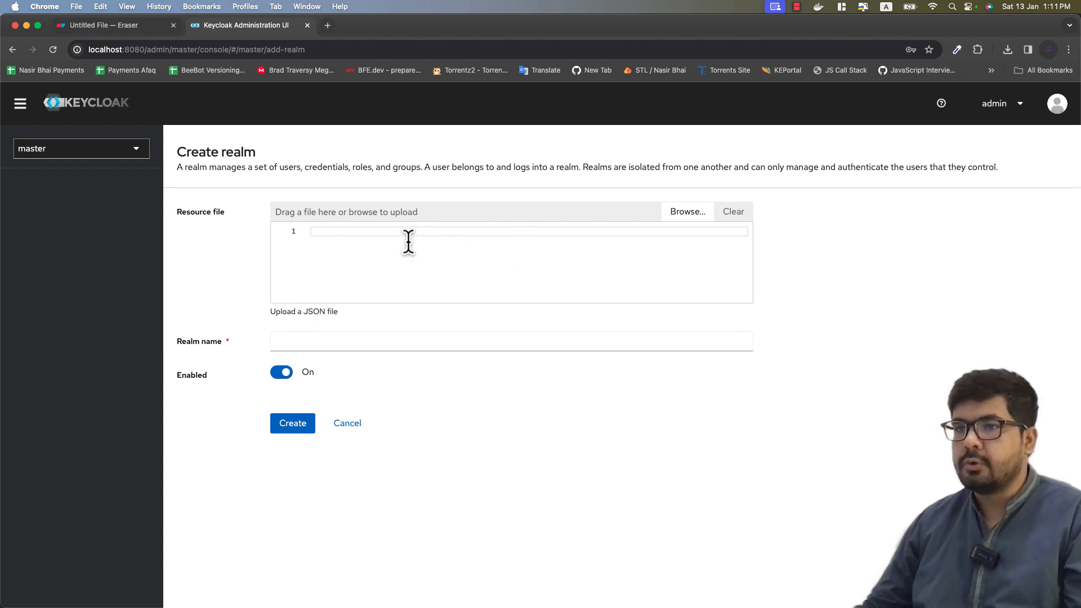
left_click(302, 342)
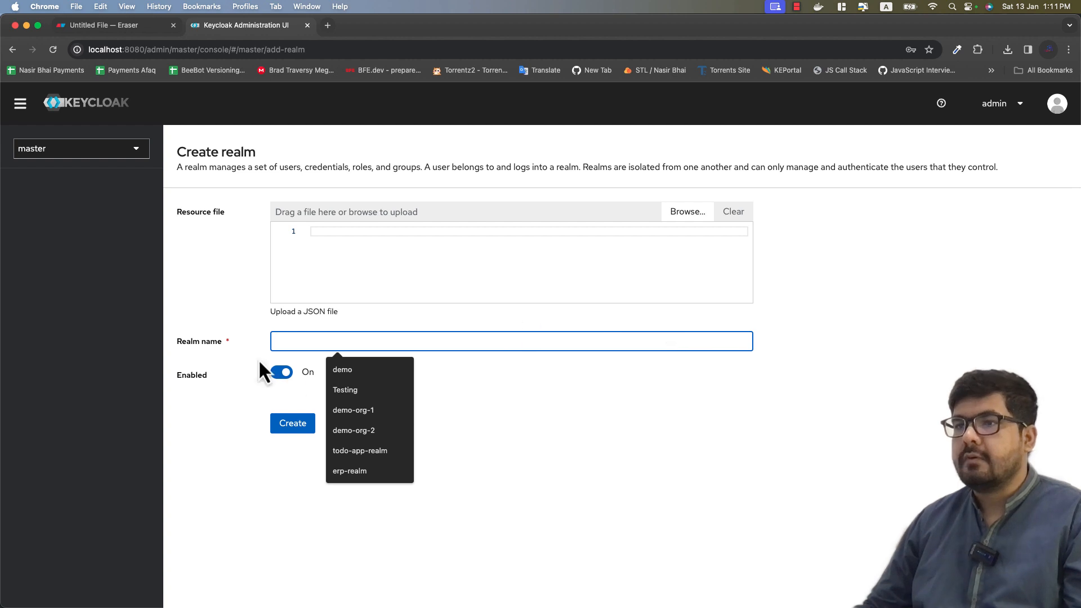
left_click(291, 344)
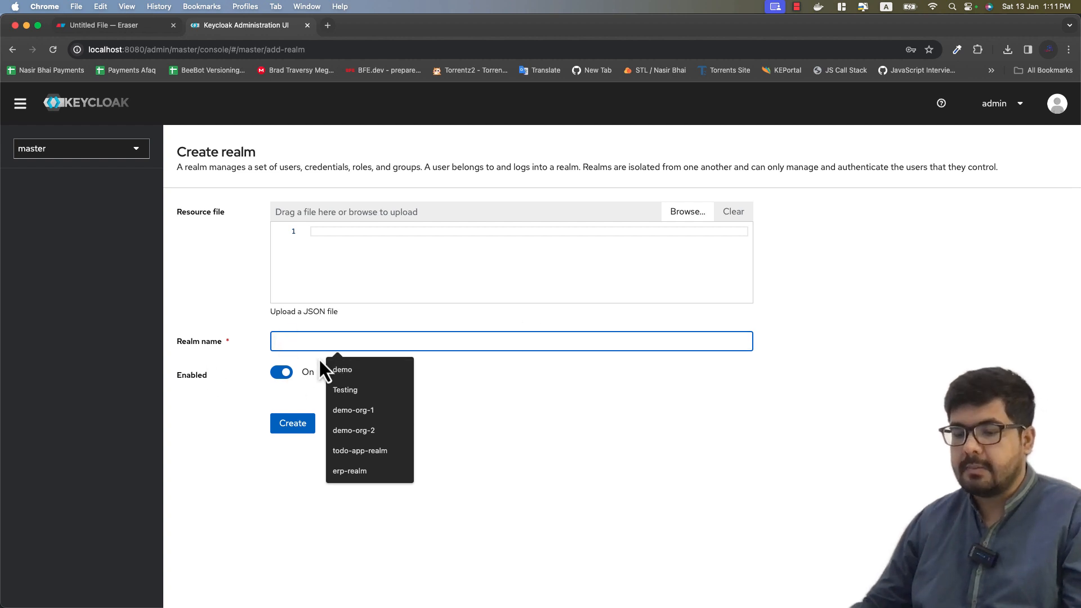
type("todo")
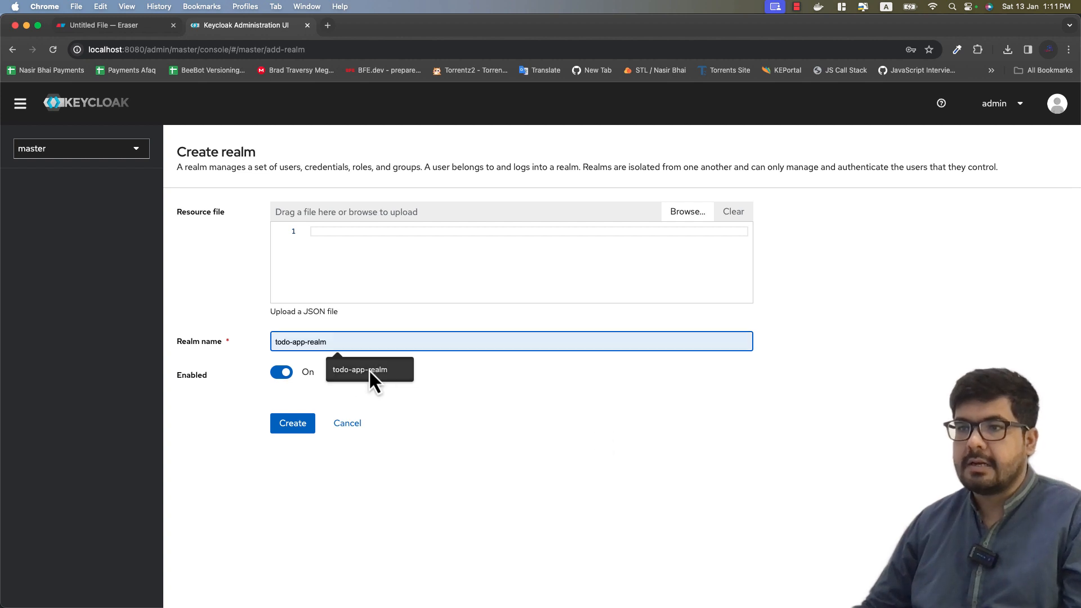
left_click(288, 429)
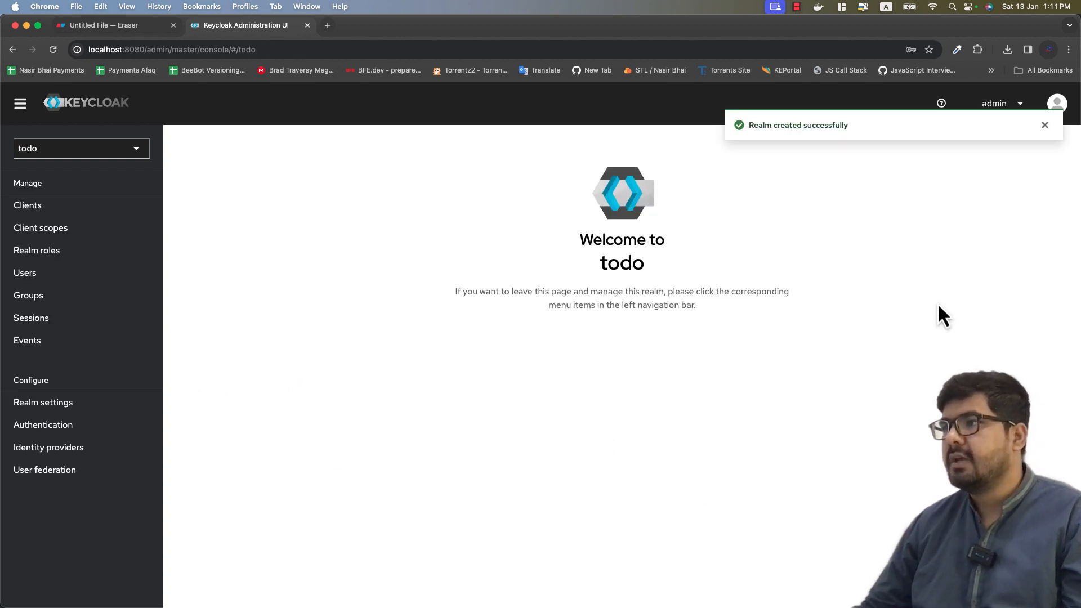
left_click(34, 148)
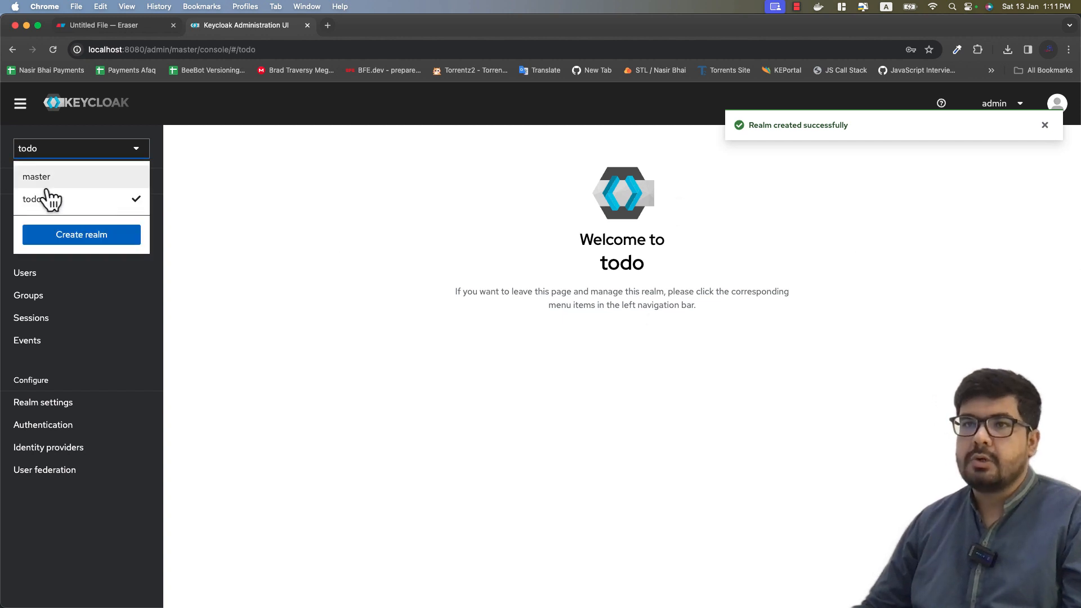
left_click(171, 159)
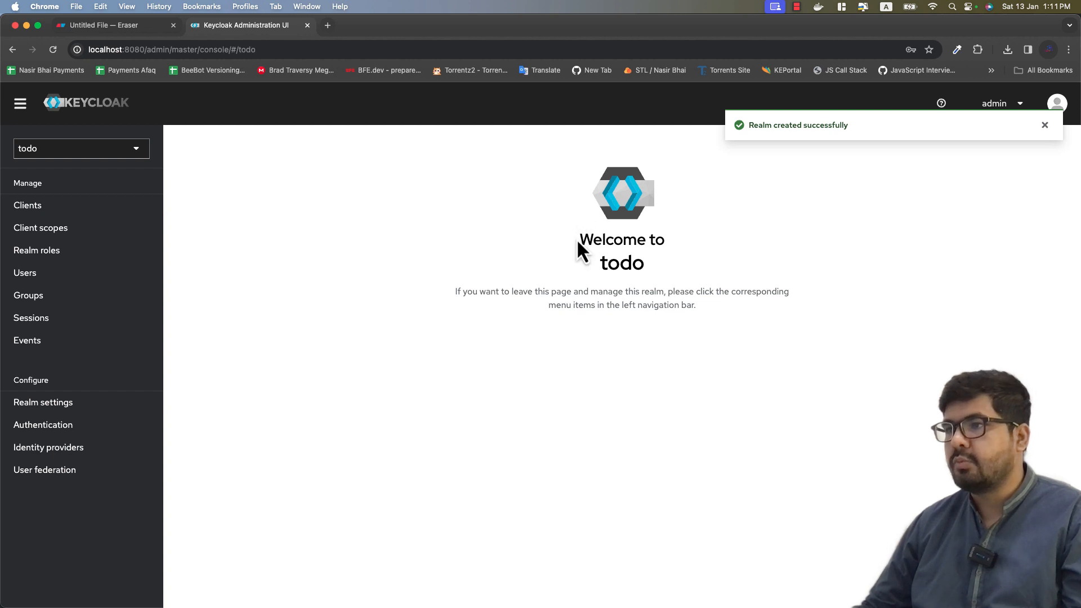
left_click_drag(580, 242, 670, 265)
left_click(752, 270)
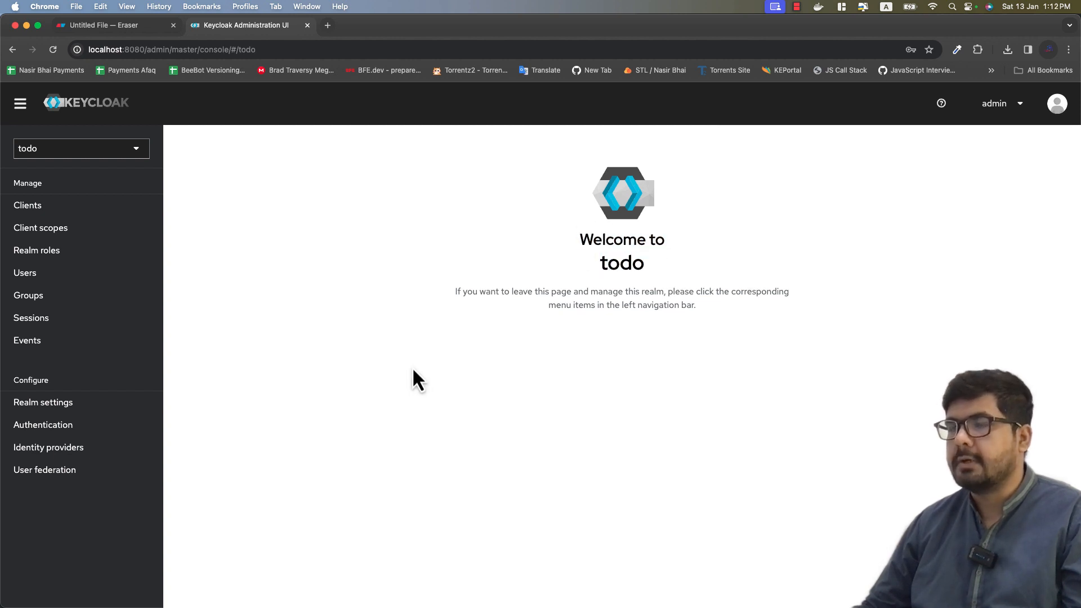
left_click(104, 26)
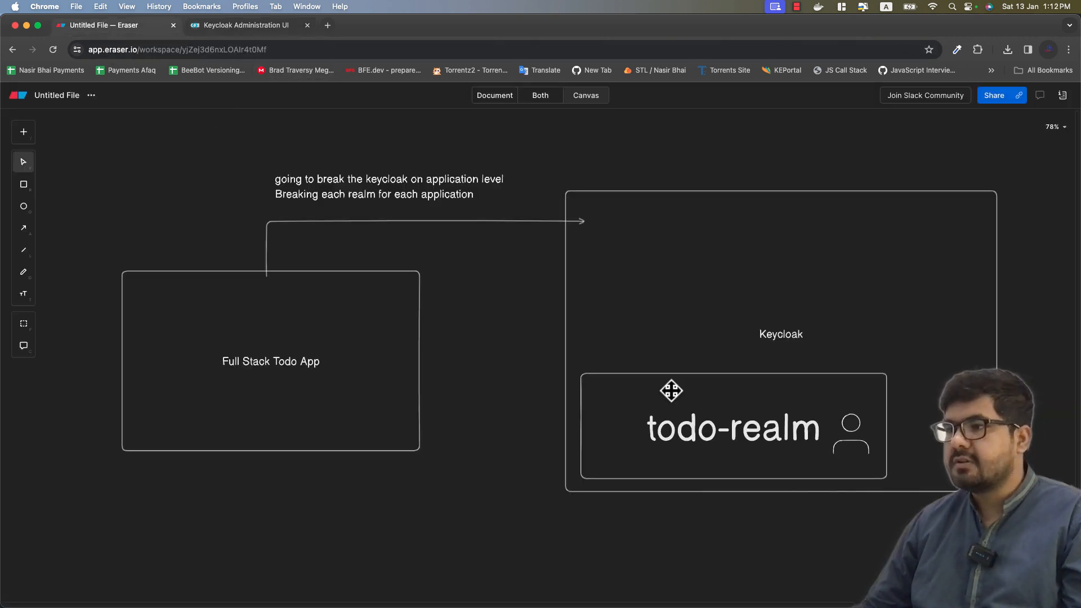
left_click(671, 387)
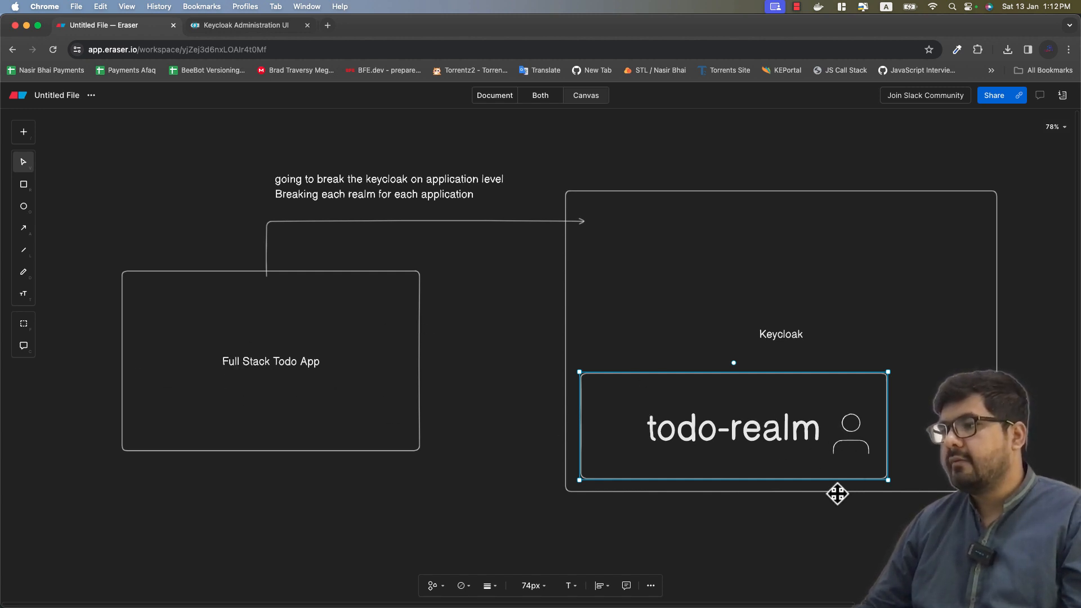
left_click(205, 26)
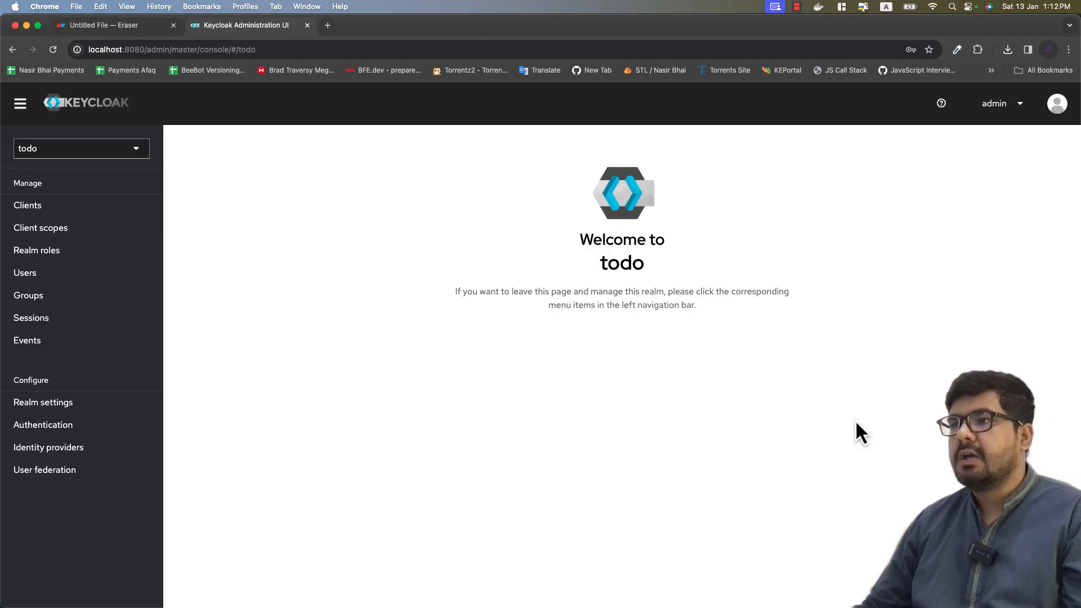
left_click(51, 282)
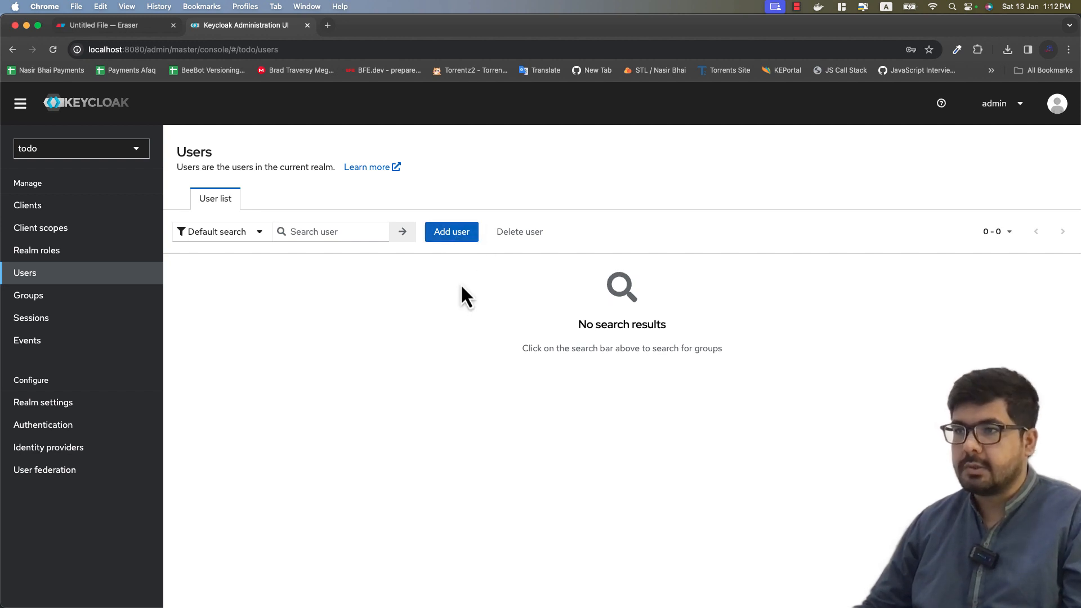
left_click(467, 241)
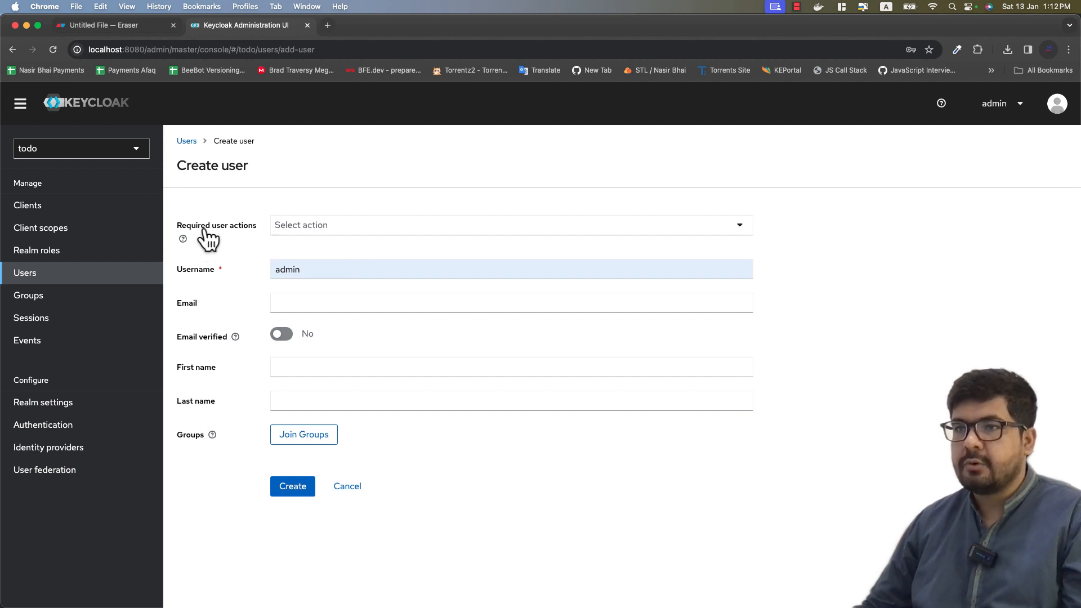
left_click(388, 224)
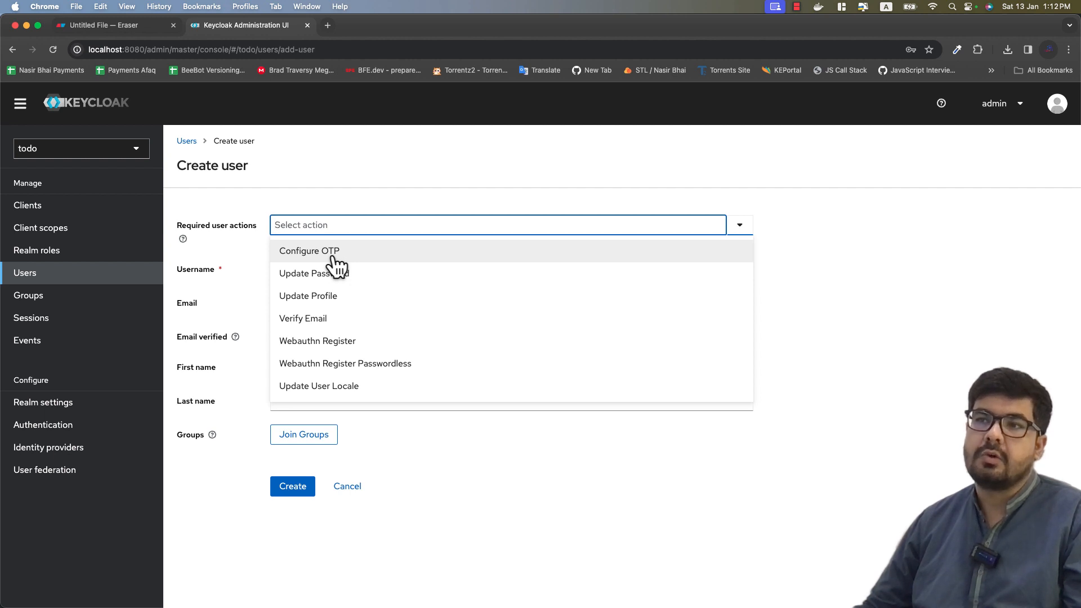
left_click(293, 261)
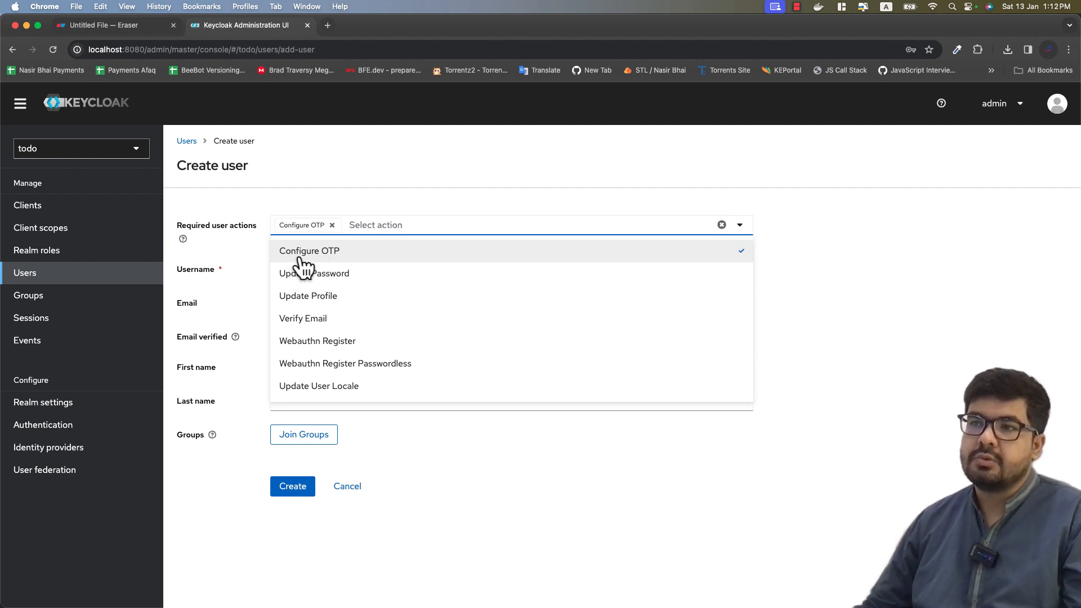
left_click(346, 279)
left_click(345, 298)
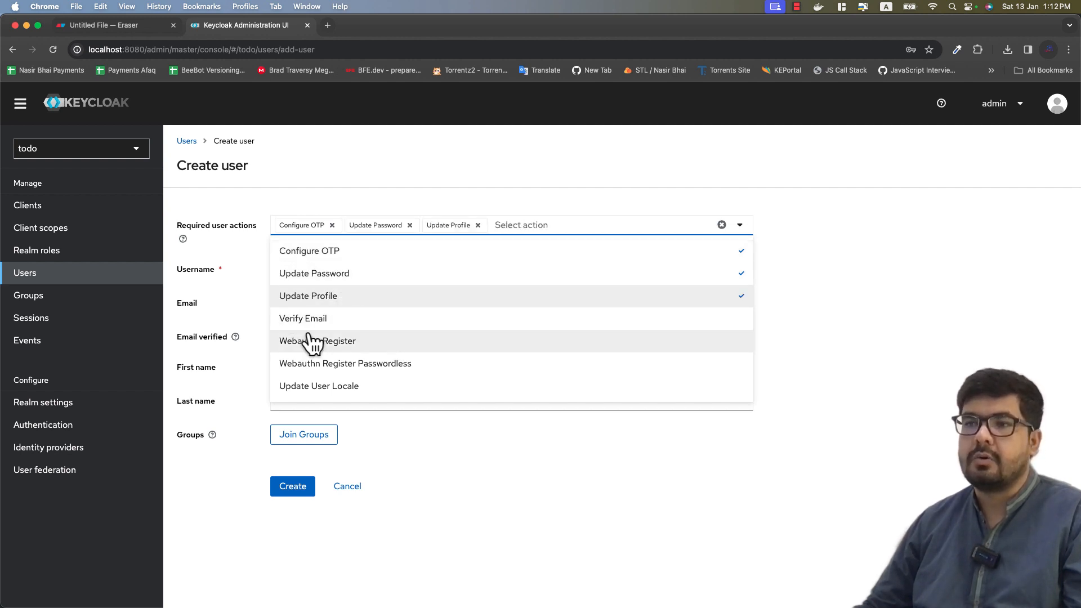
left_click(362, 322)
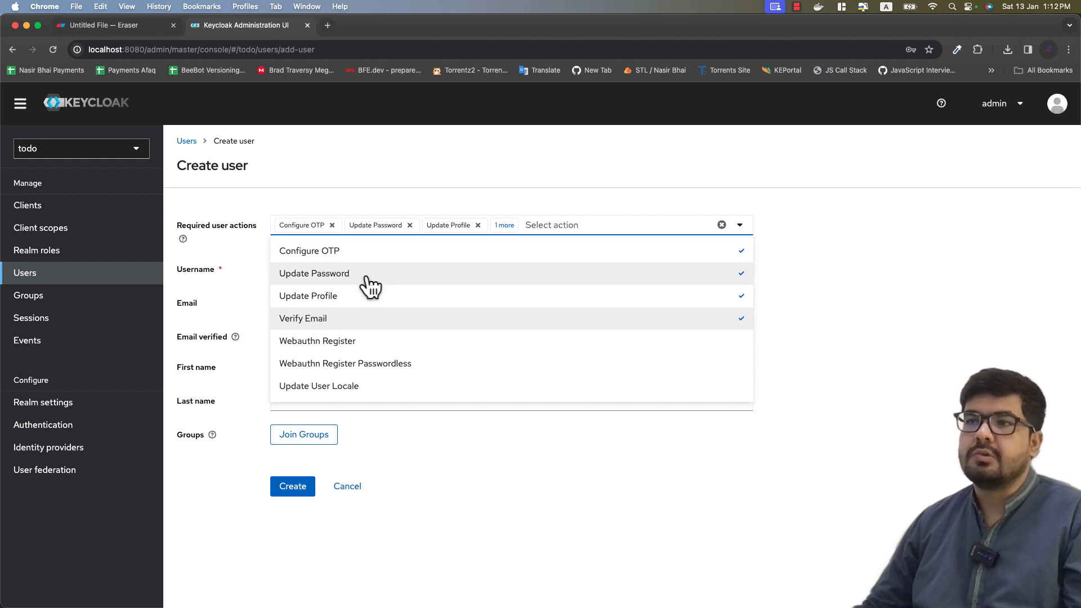
left_click(911, 299)
left_click(332, 226)
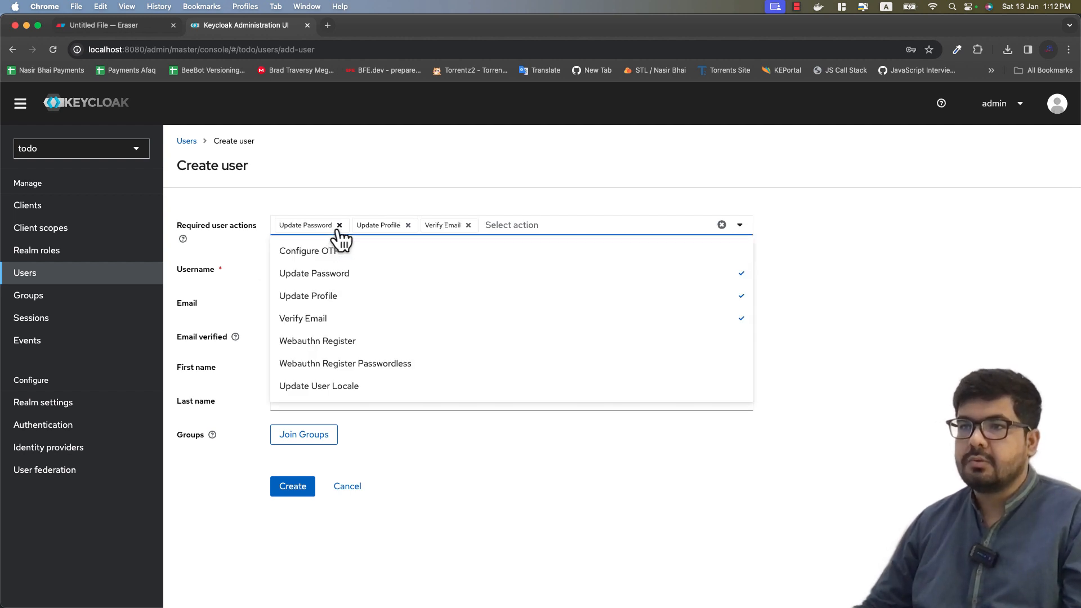
left_click(340, 226)
left_click(331, 225)
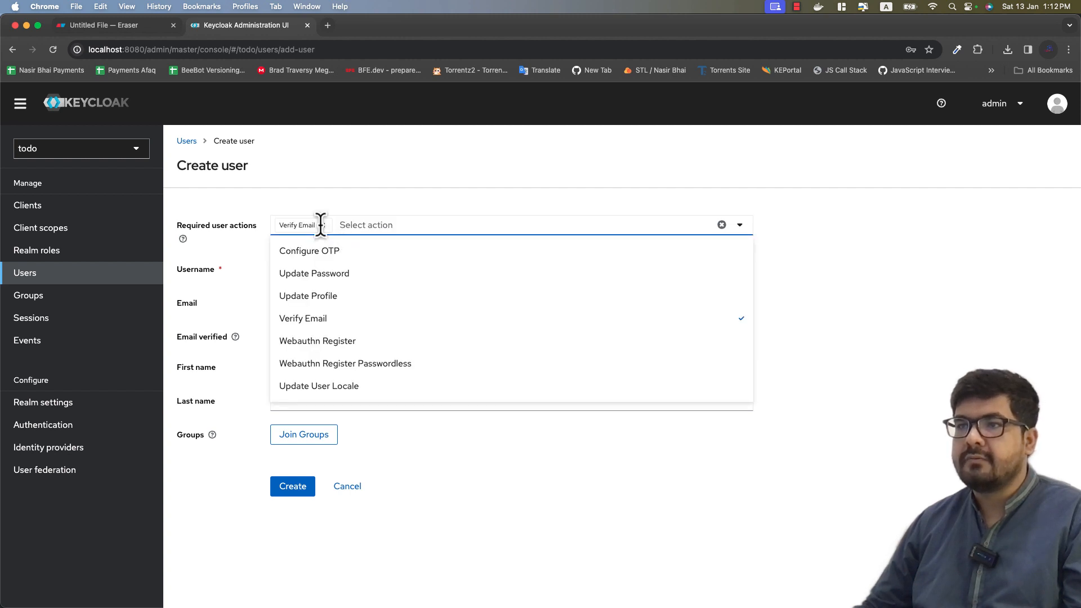
left_click(322, 225)
left_click(367, 269)
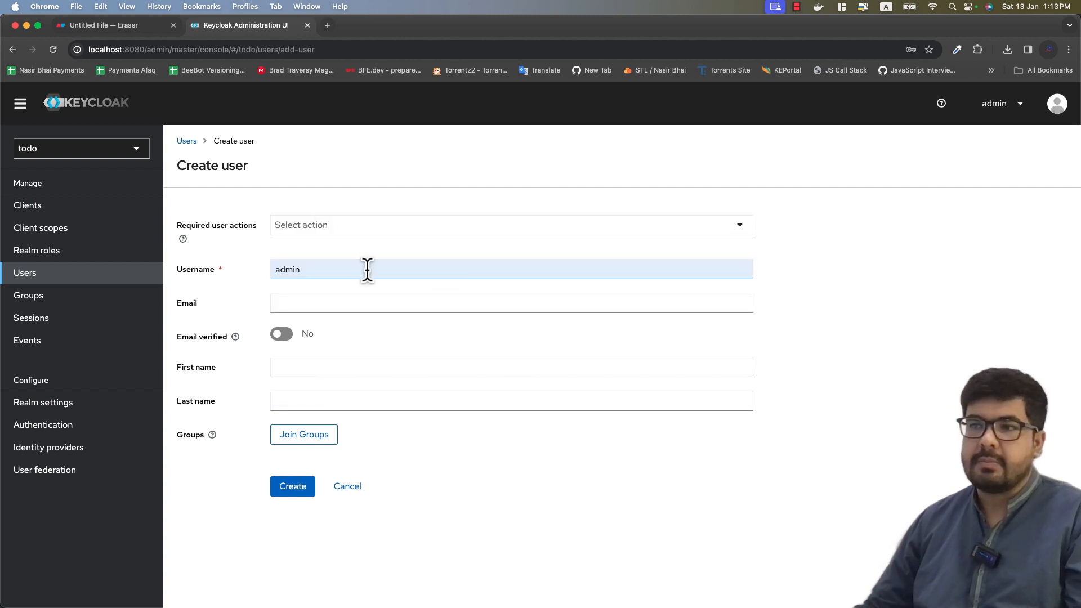
Step: Replace the autofilled username, enter the user's e-mail, and leave Email verified off
key("super+a")
key("BackSpace")
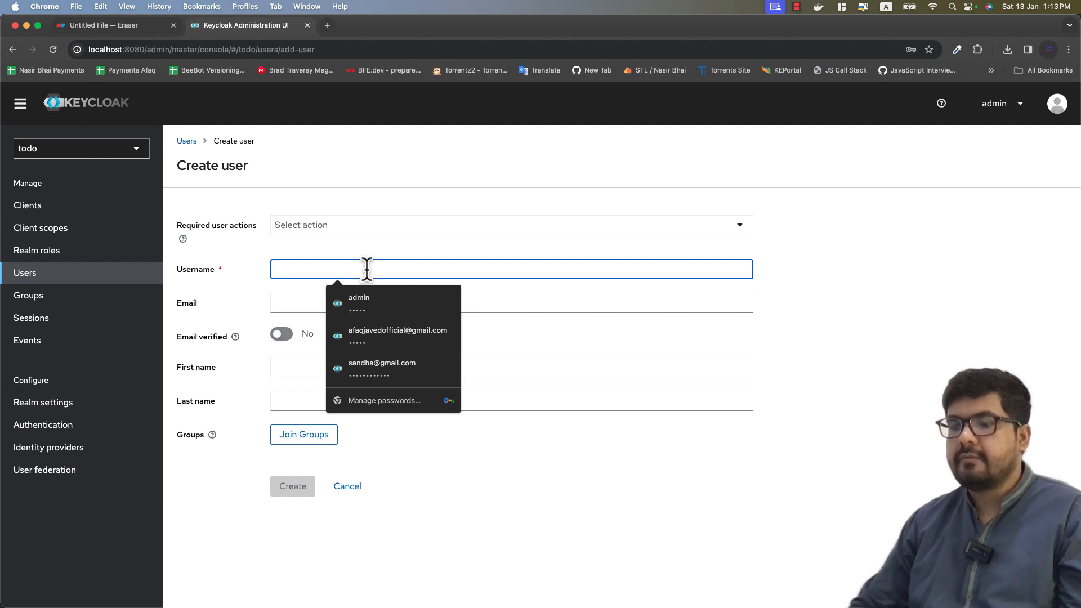
type("jhoin")
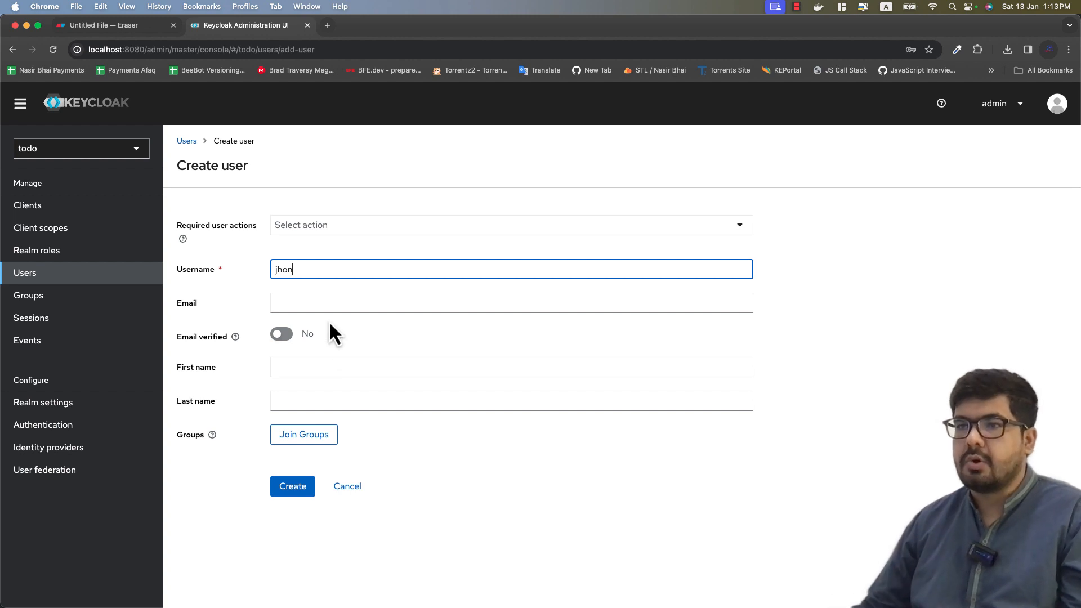
left_click(328, 303)
type("jhon")
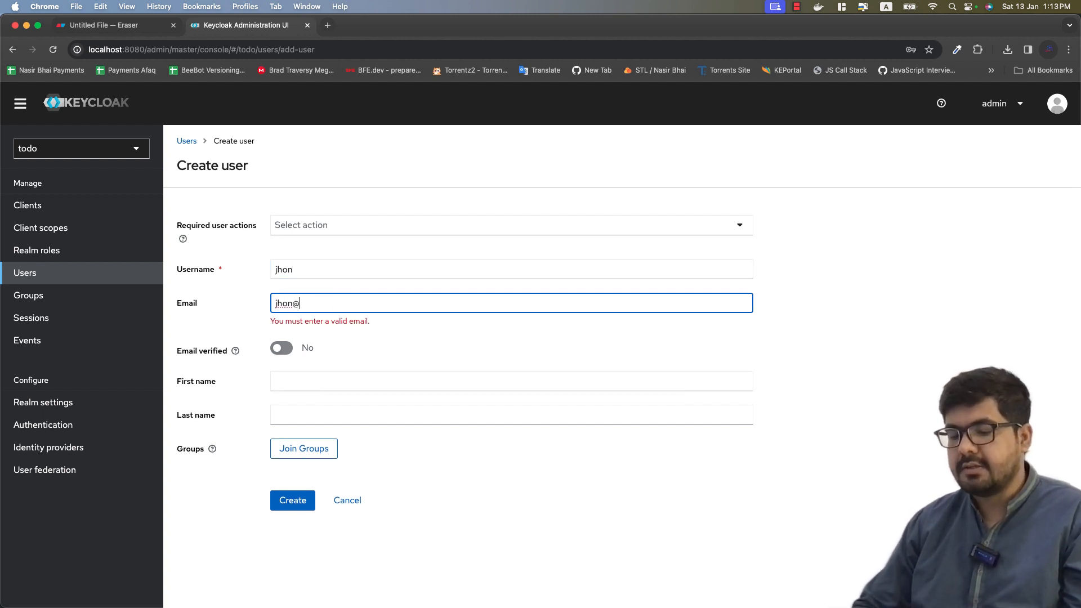
type("@example")
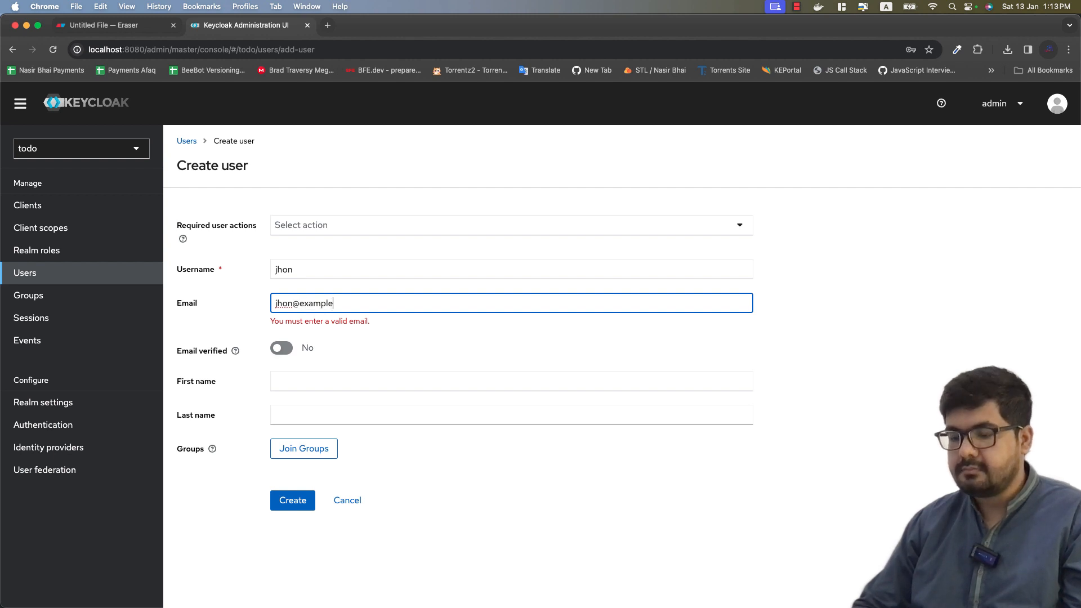
type(".com")
left_click(451, 338)
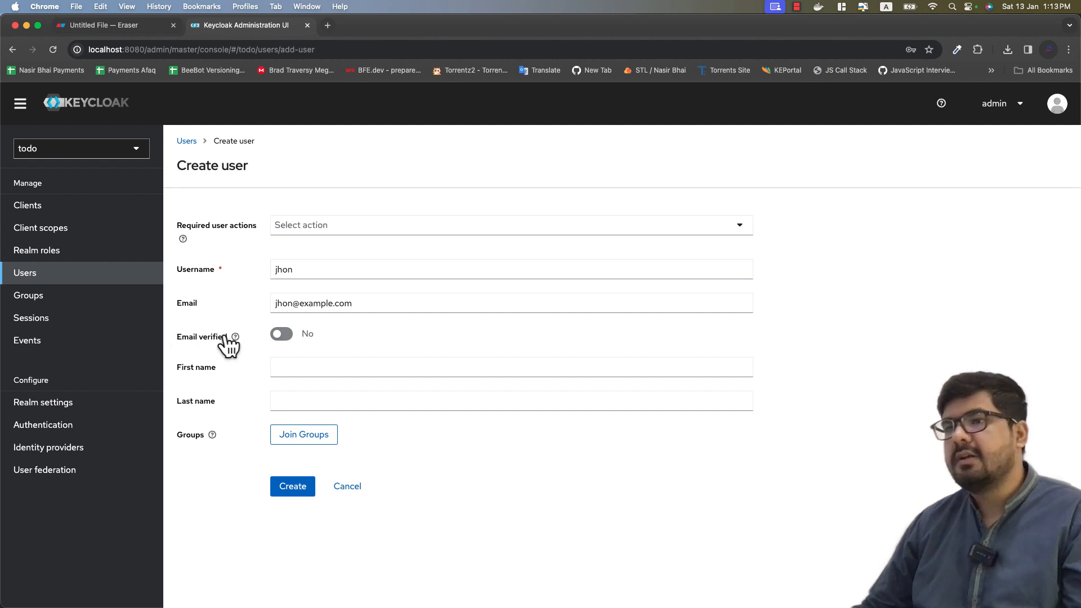
left_click(274, 333)
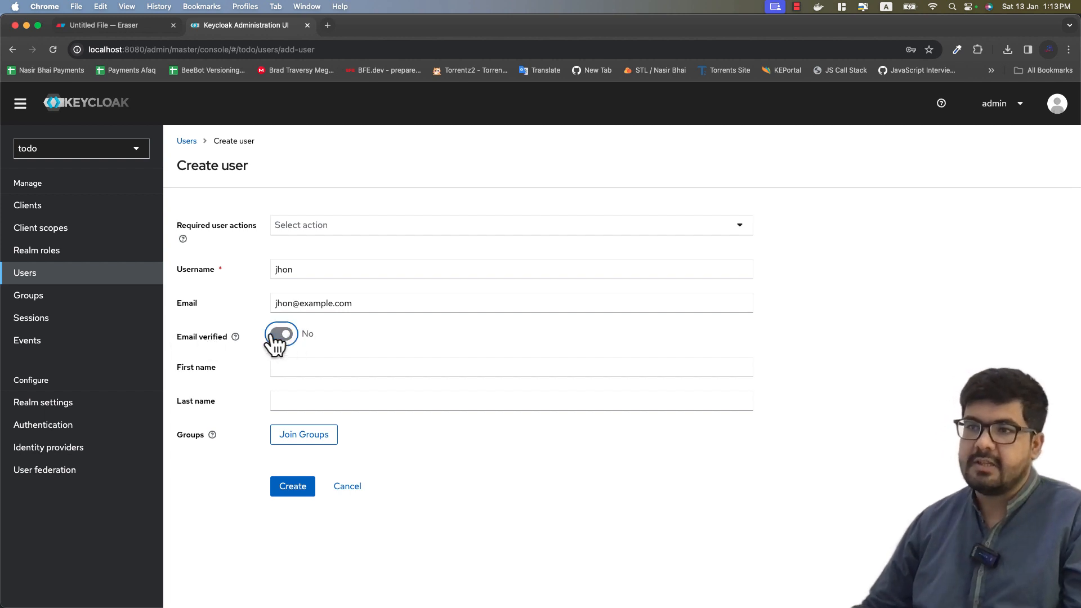
left_click(406, 335)
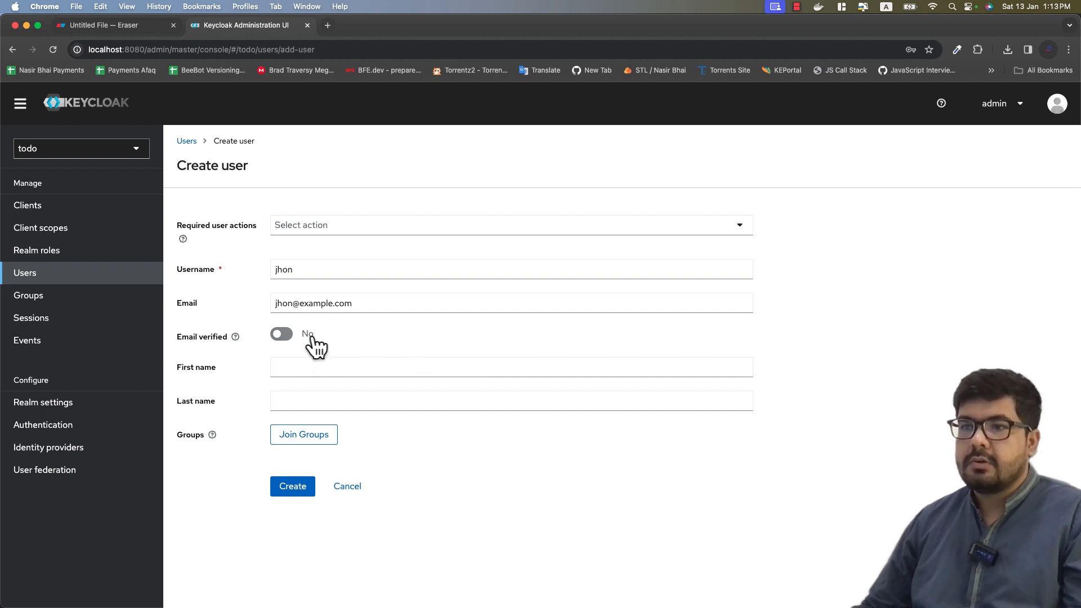
Step: Fill in the user's first and last name, joining no groups
left_click(301, 369)
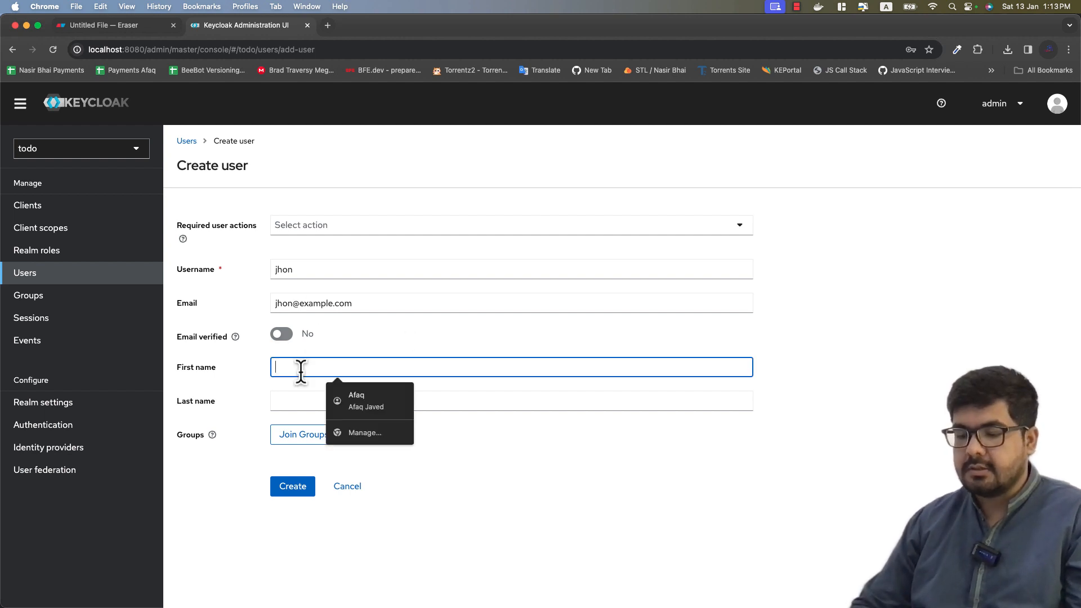
type("jhon")
left_click(276, 401)
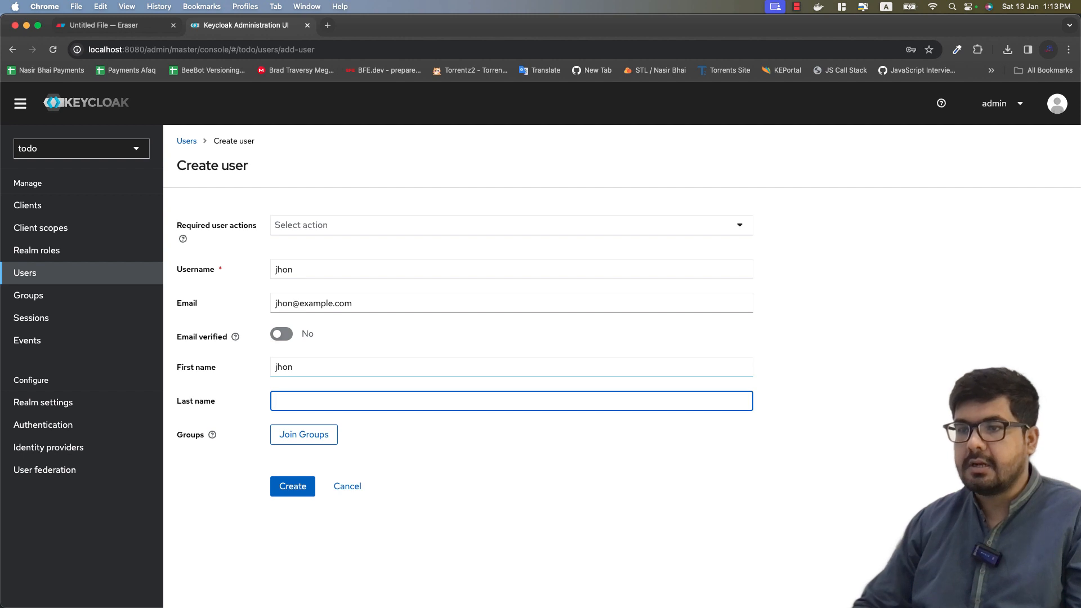
type("doe")
left_click(553, 464)
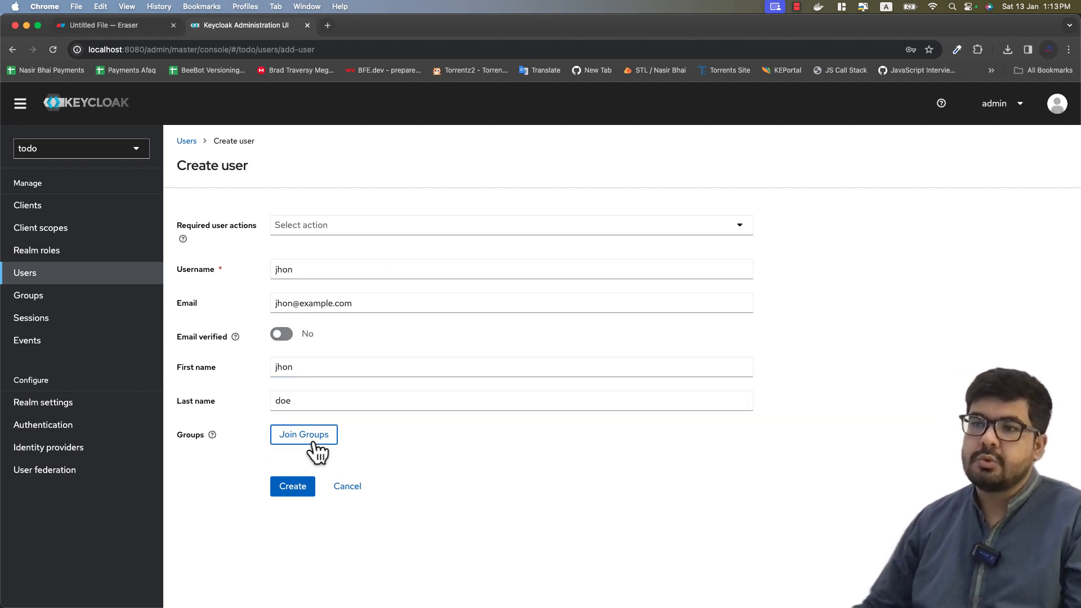
left_click(294, 438)
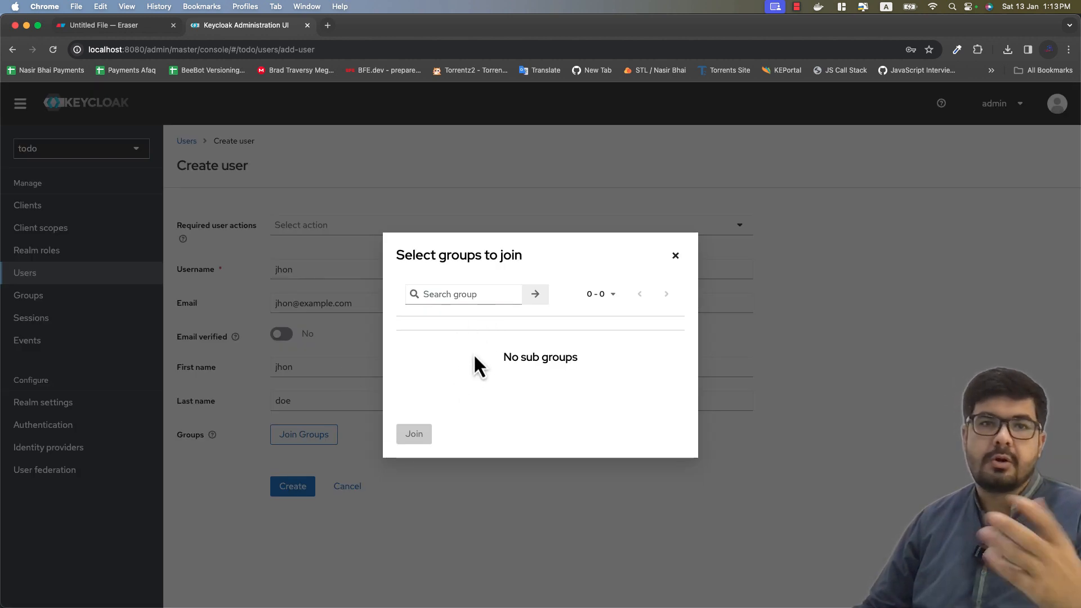
left_click(675, 257)
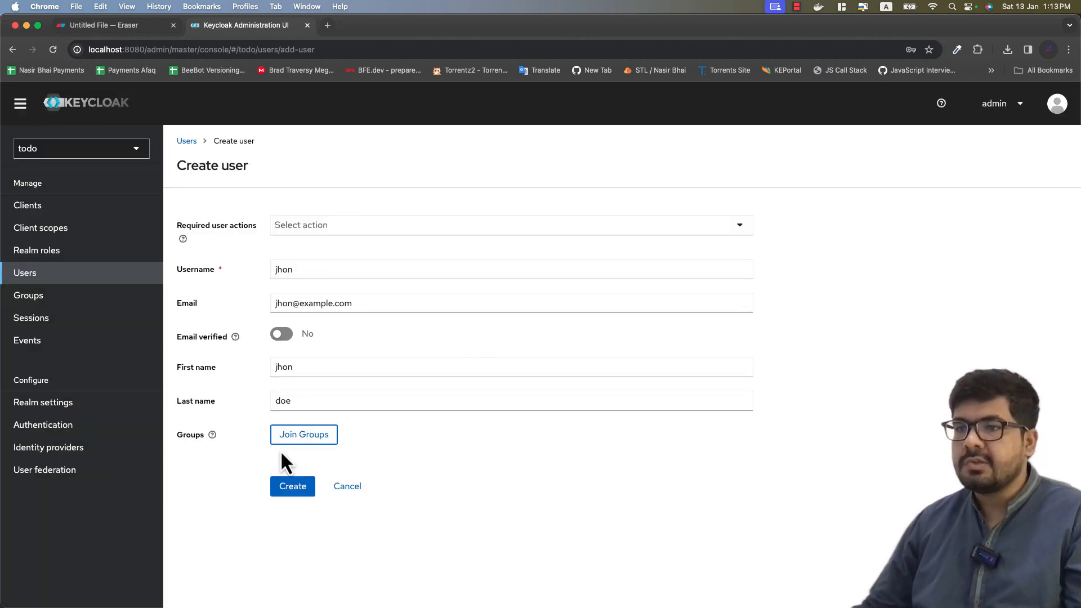
Step: Create the user, then open its details from the Users list to check its ID and creation time
left_click(292, 488)
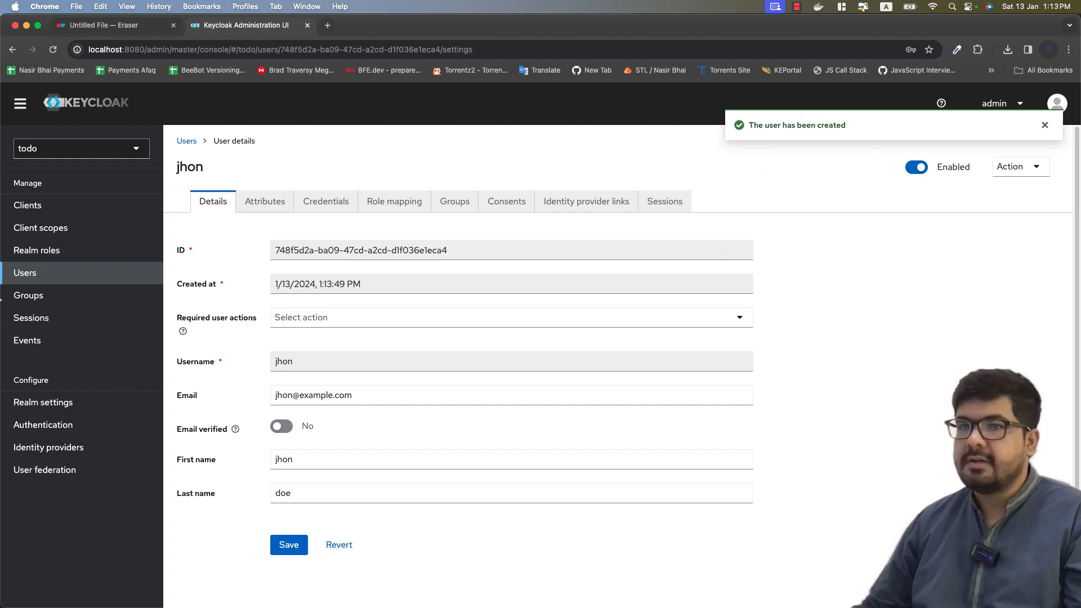
left_click(24, 276)
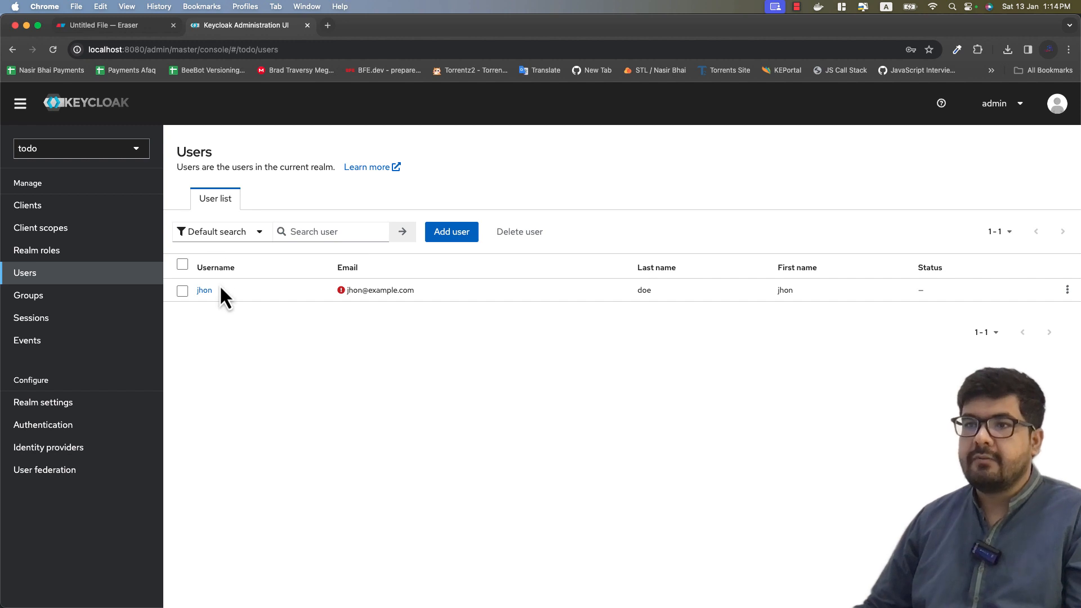
left_click(204, 290)
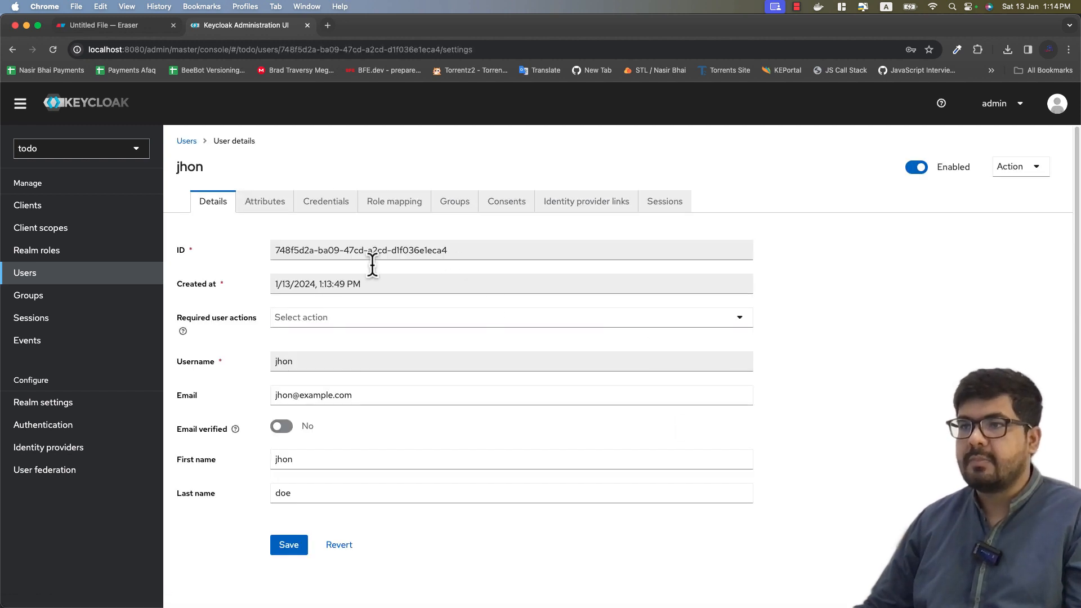
scroll(542, 328, "down", 1)
scroll(394, 315, "up", 1)
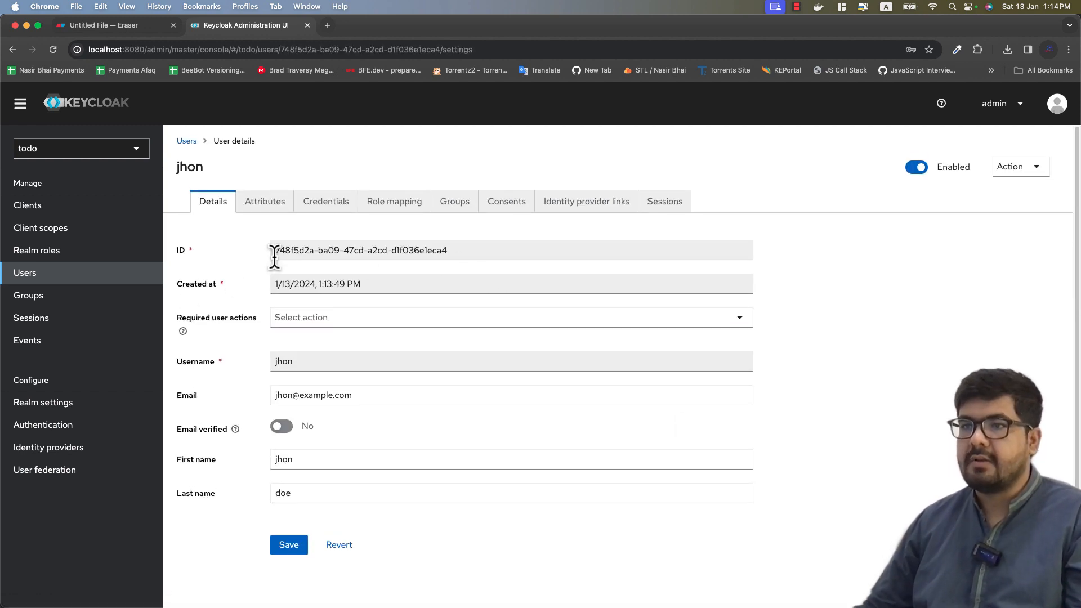
left_click_drag(273, 250, 459, 250)
left_click_drag(400, 285, 245, 285)
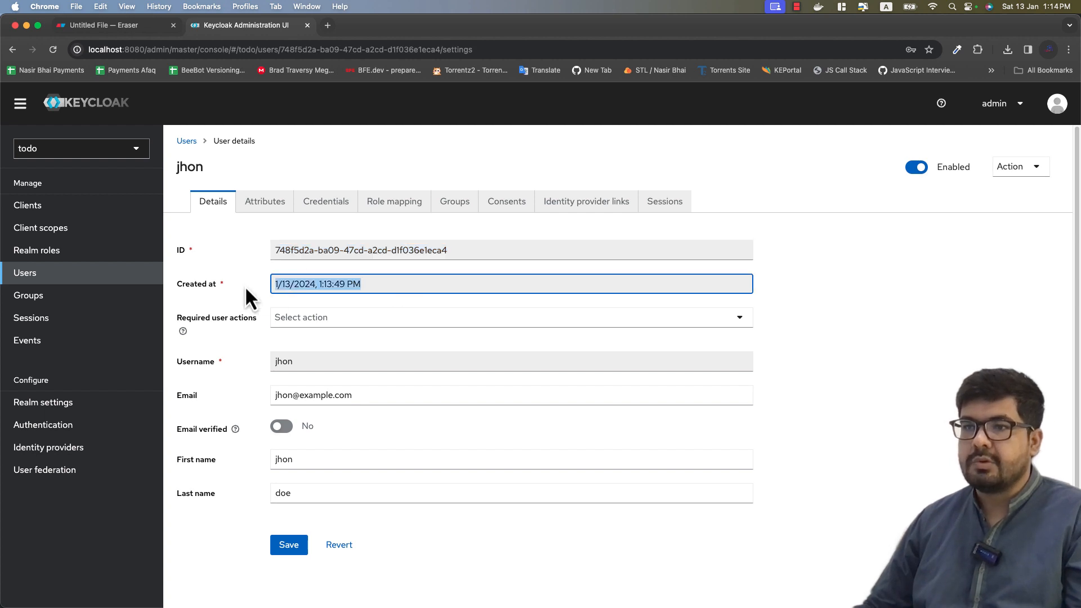
left_click(331, 333)
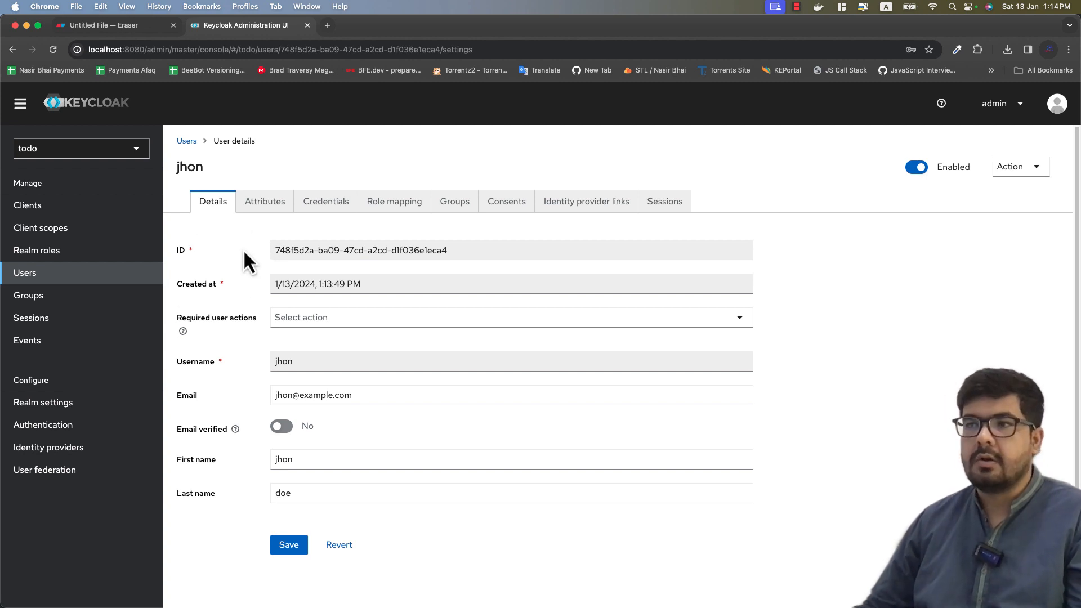
Step: On the Credentials tab, enter the password and its confirmation, turn Temporary off, and save
left_click(321, 220)
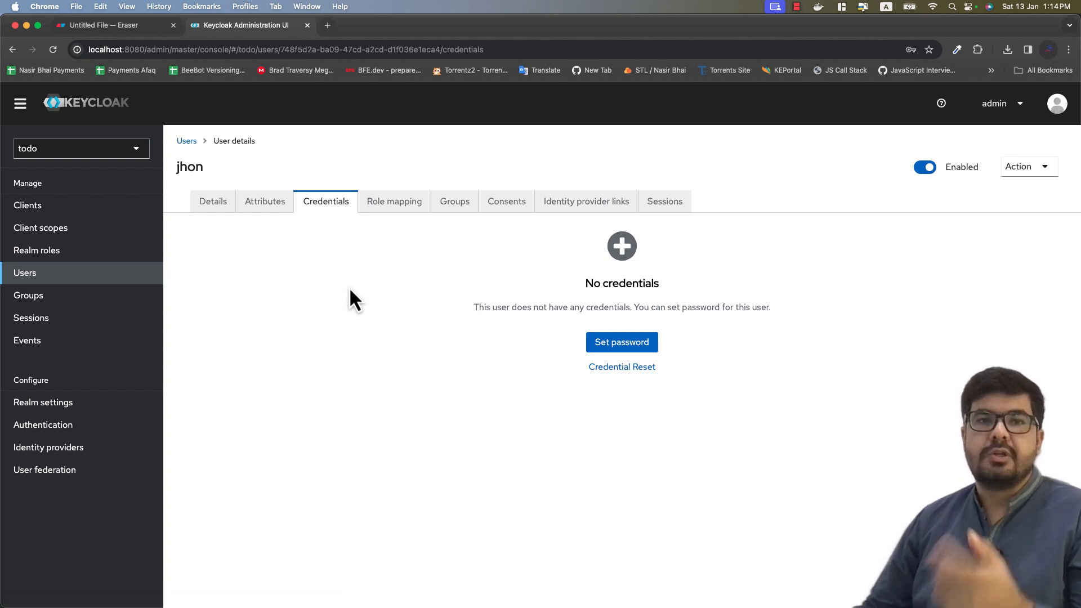
left_click(629, 354)
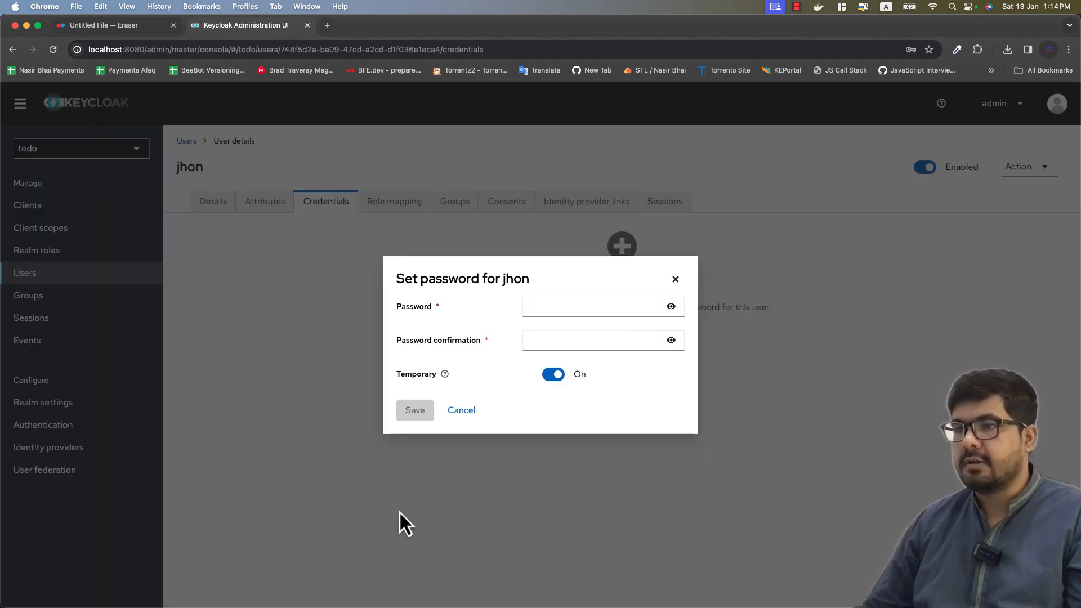
left_click(558, 304)
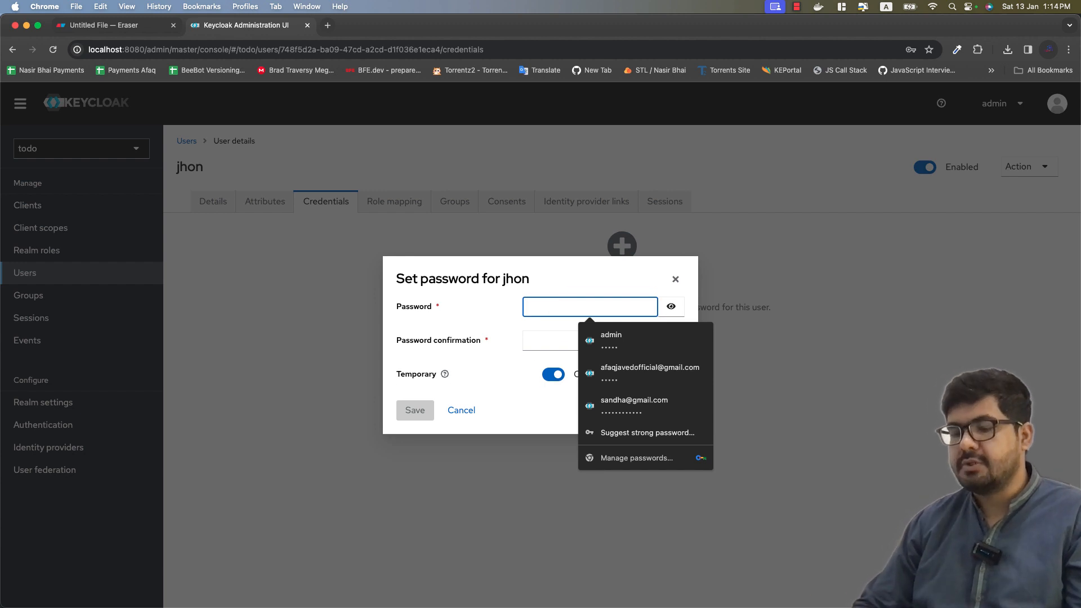
type("12345")
key("Tab")
type("adm")
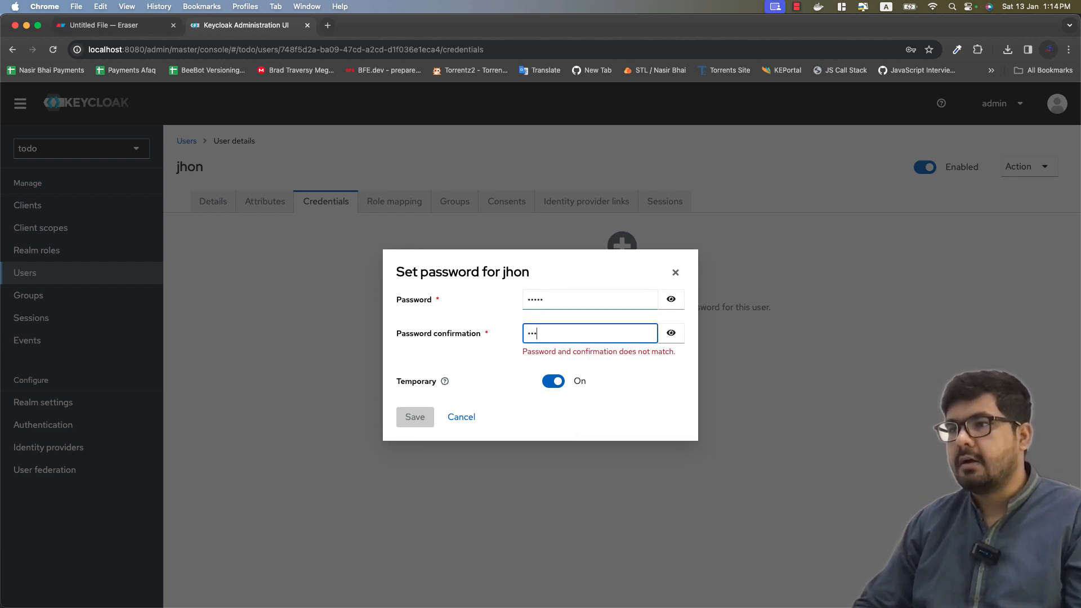
type("in")
left_click(670, 309)
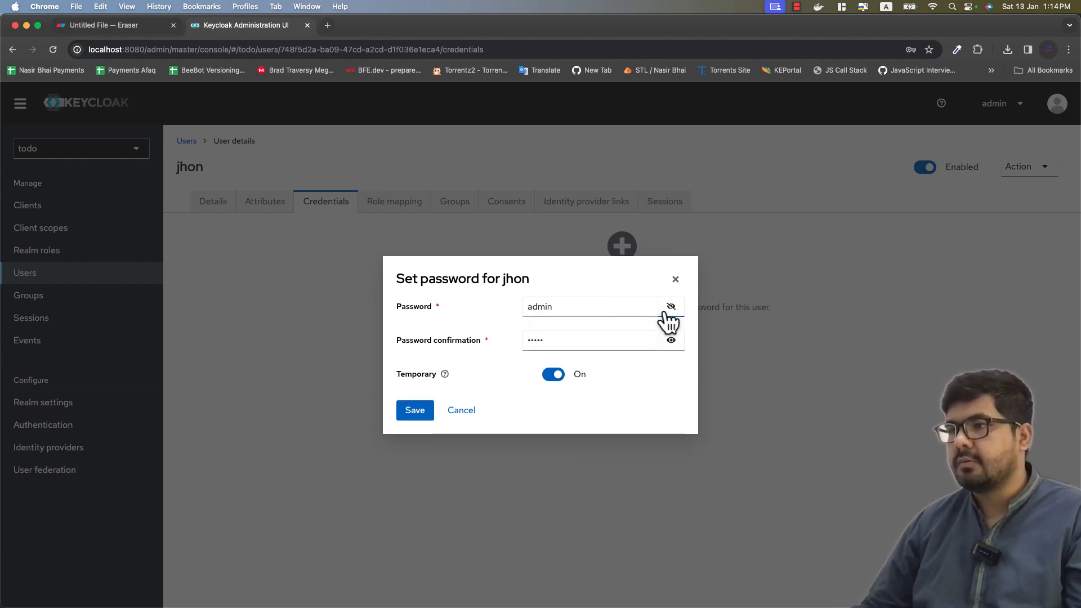
left_click(671, 340)
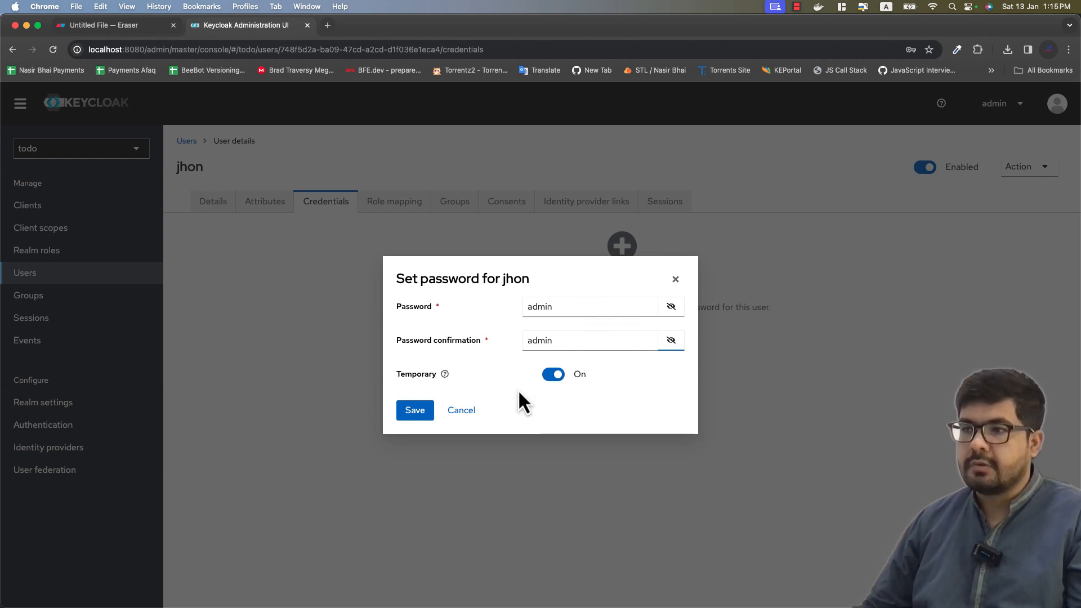
left_click(554, 375)
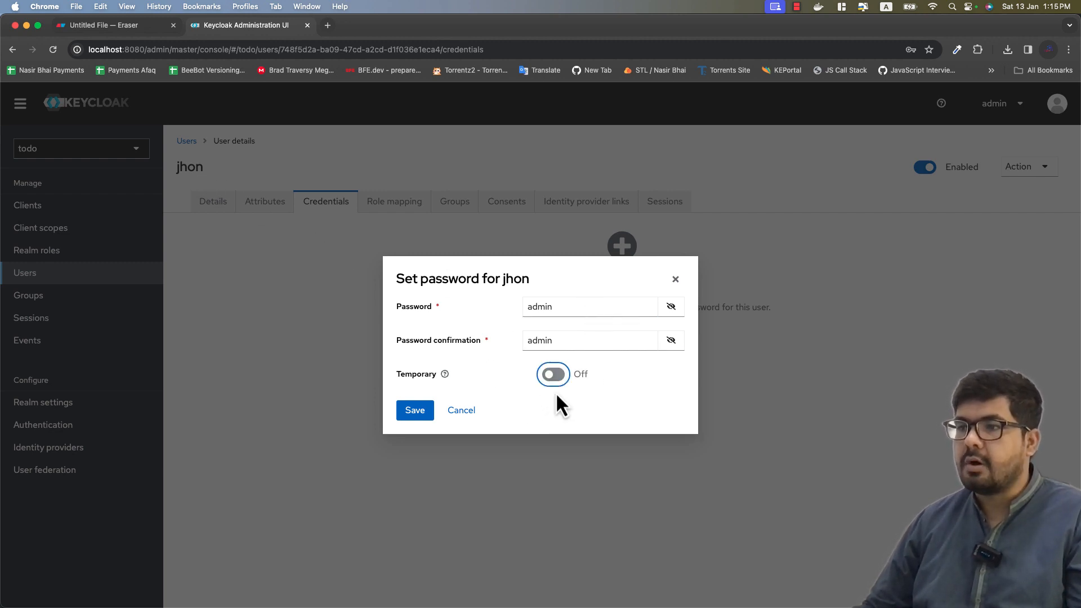
left_click(416, 414)
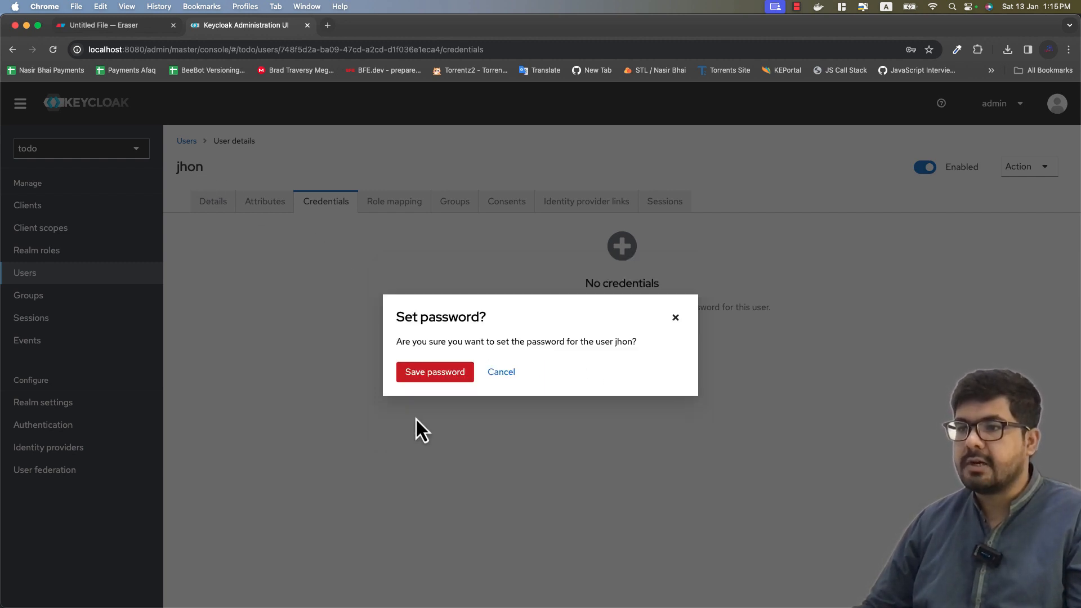
Step: Confirm Save password so the user's Credentials tab lists a Password entry
left_click(435, 373)
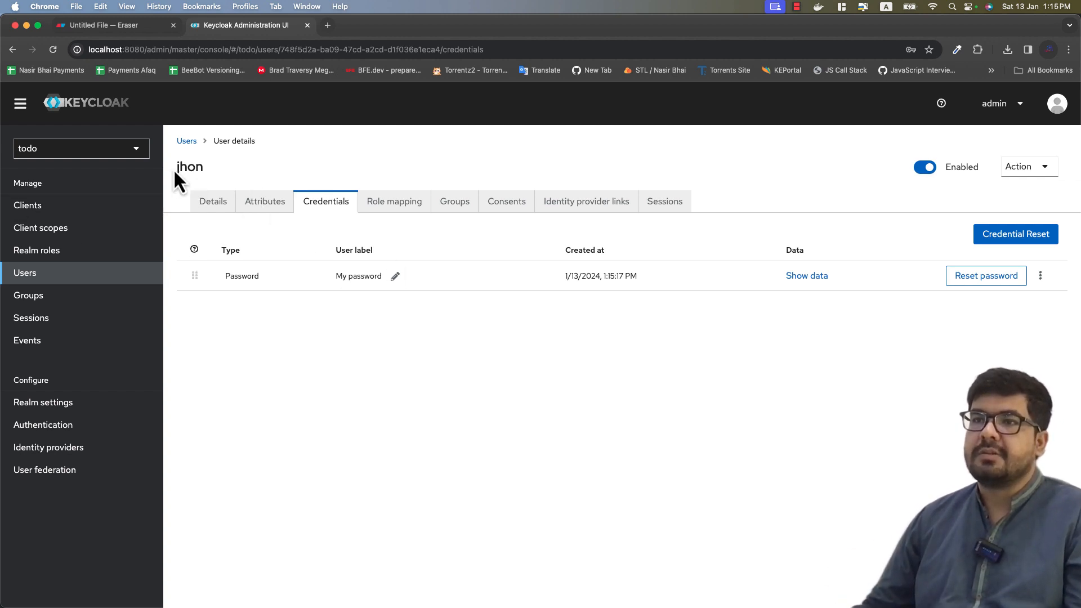
left_click_drag(189, 167, 205, 167)
left_click(298, 186)
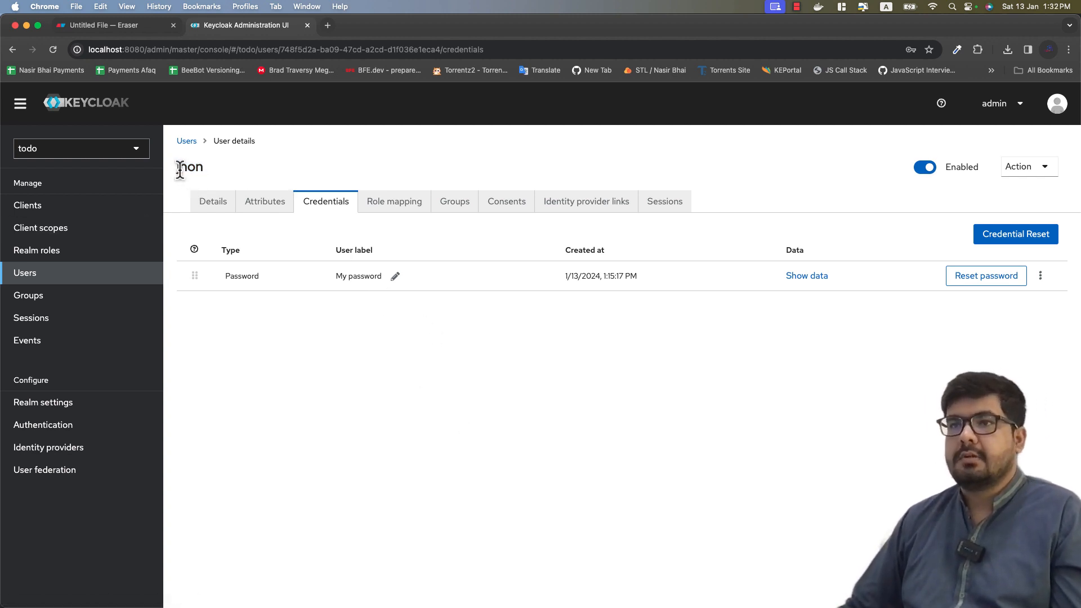
left_click_drag(178, 167, 202, 169)
left_click(372, 405)
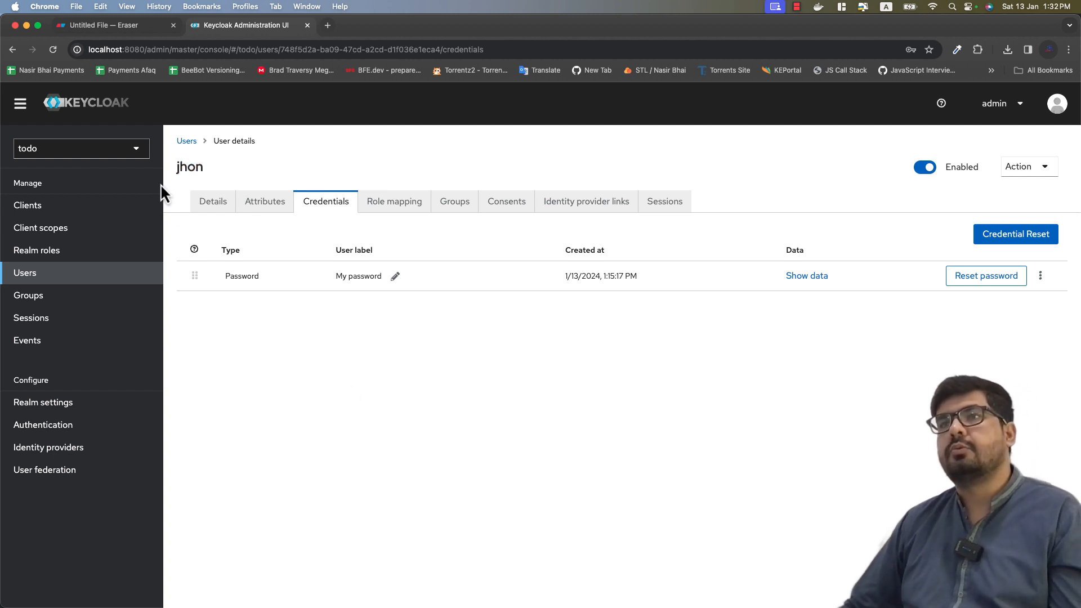
left_click_drag(177, 167, 203, 169)
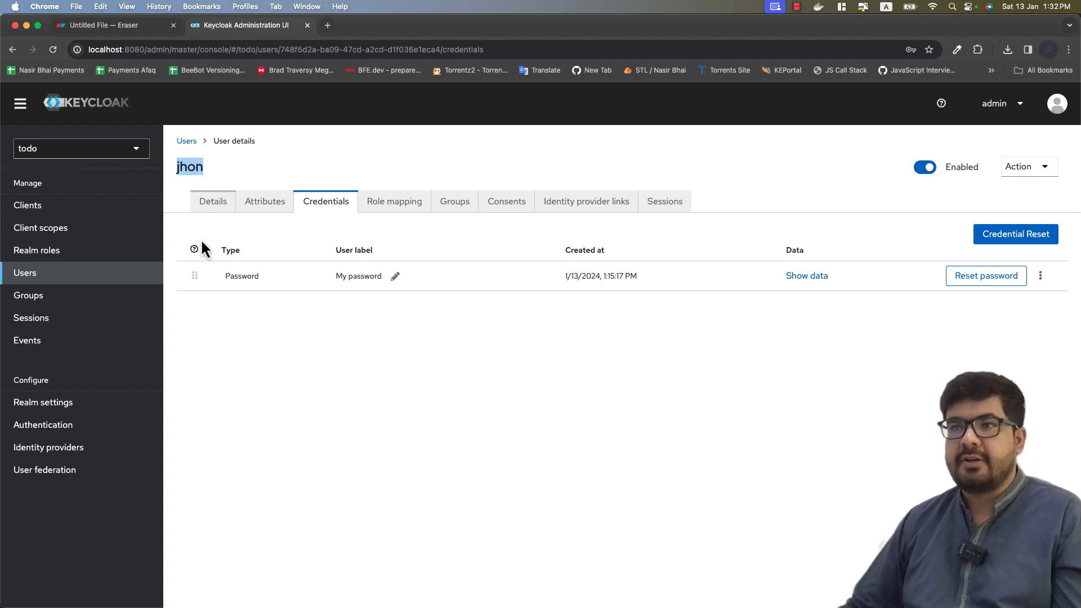
left_click(239, 181)
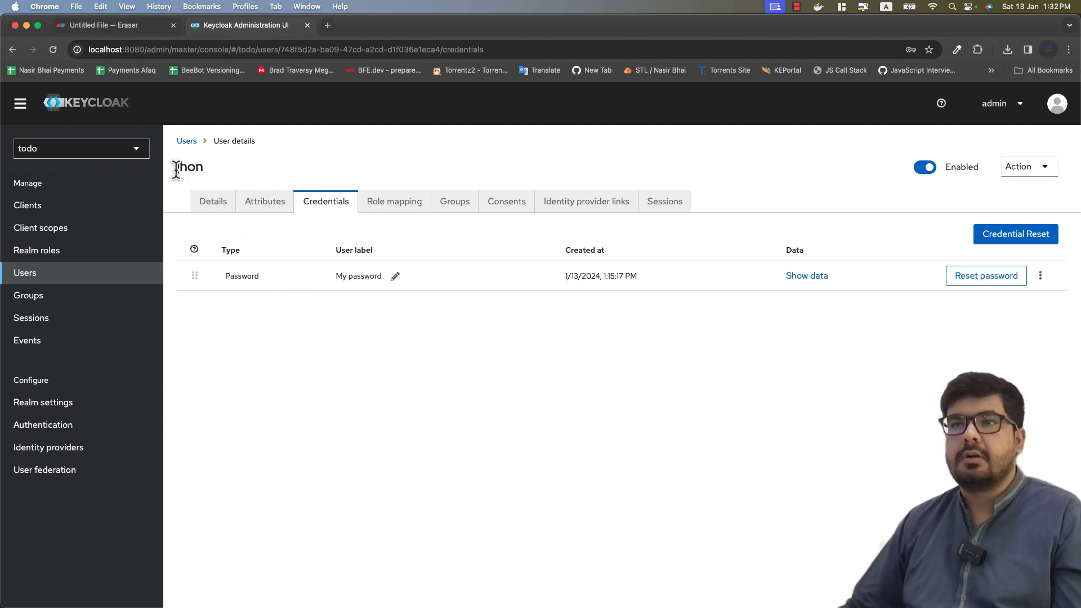
left_click_drag(176, 169, 223, 179)
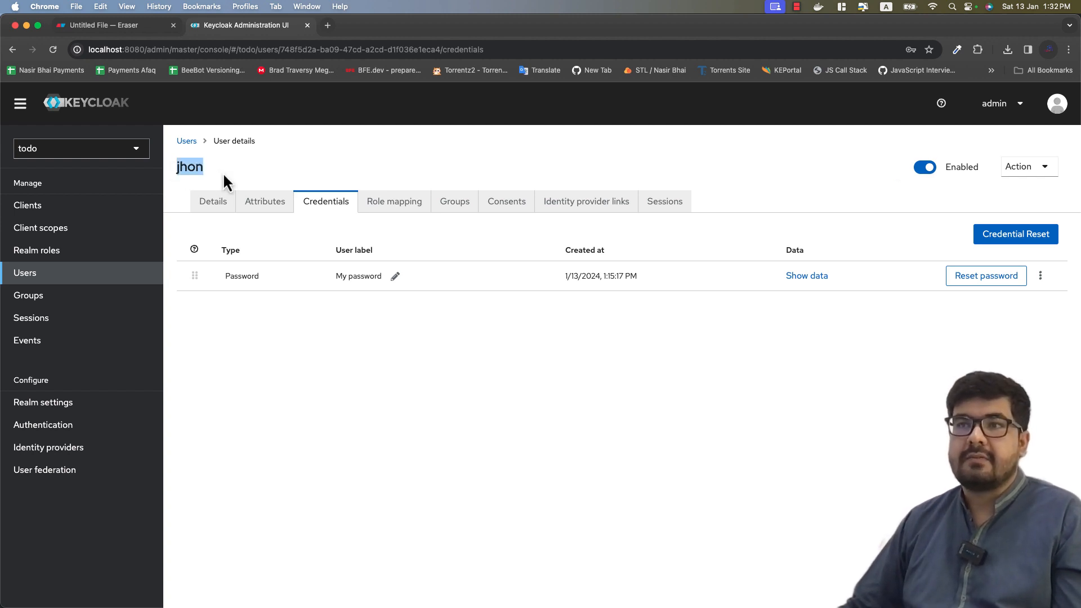
left_click(370, 369)
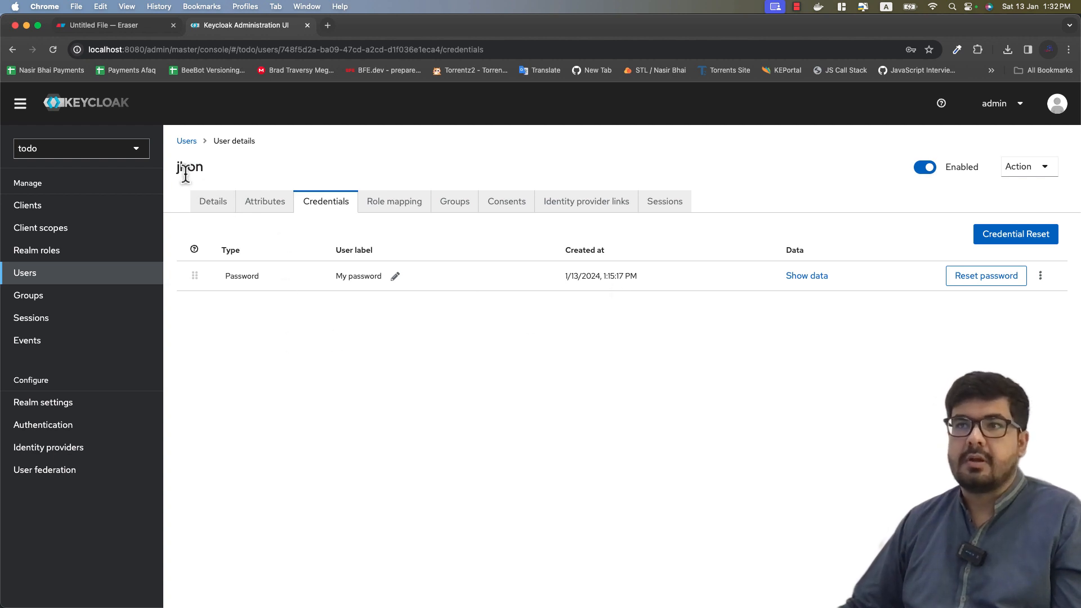
Step: Search Google for 'keycloak' in a new tab and open the official keycloak.org site
left_click(328, 32)
type("key")
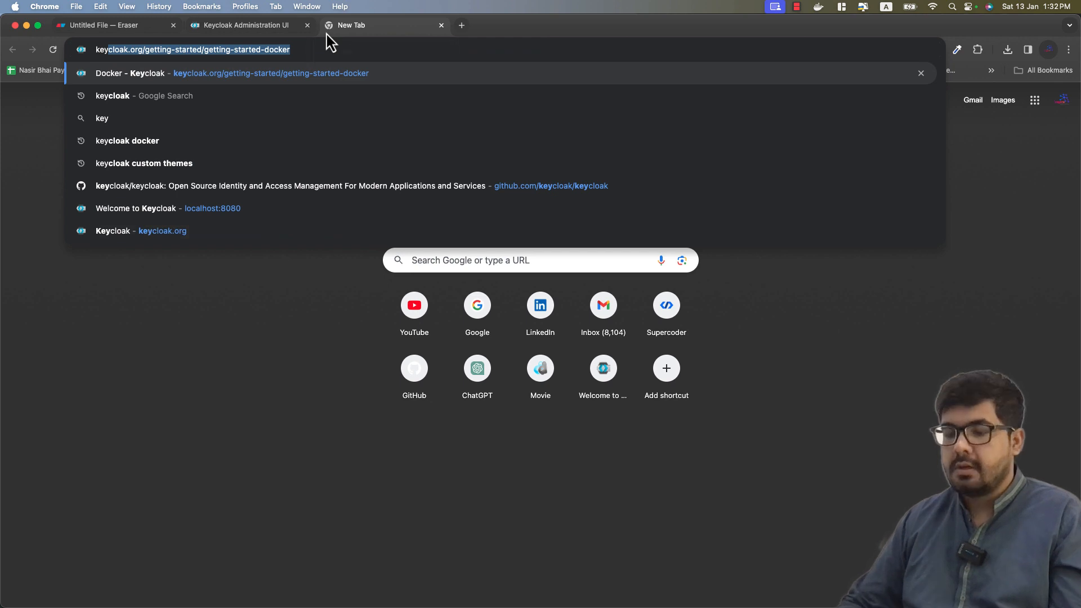
type("cloak")
key("Return")
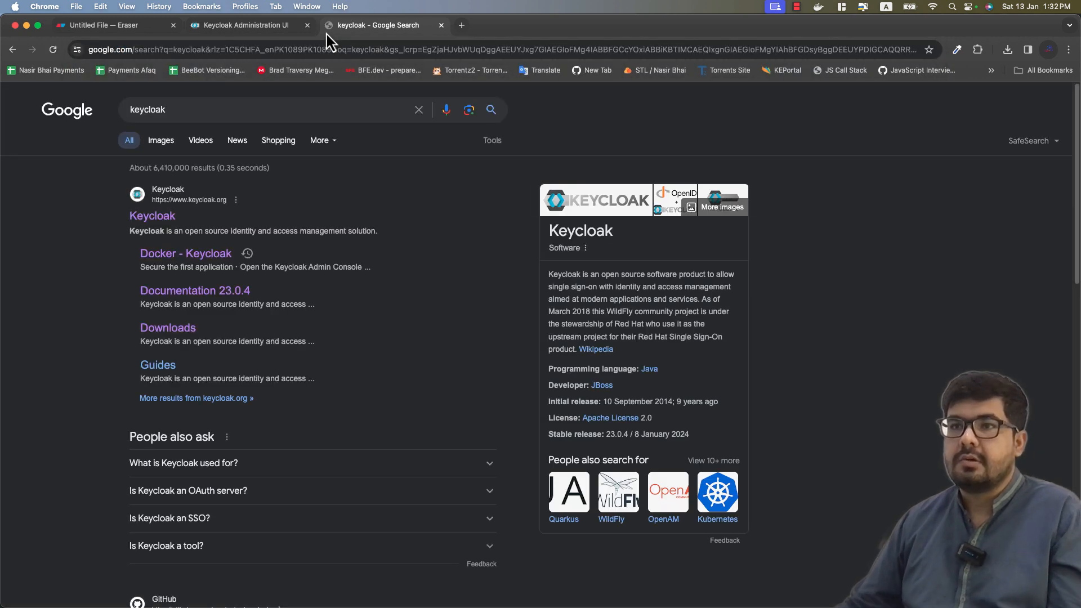
left_click(137, 220)
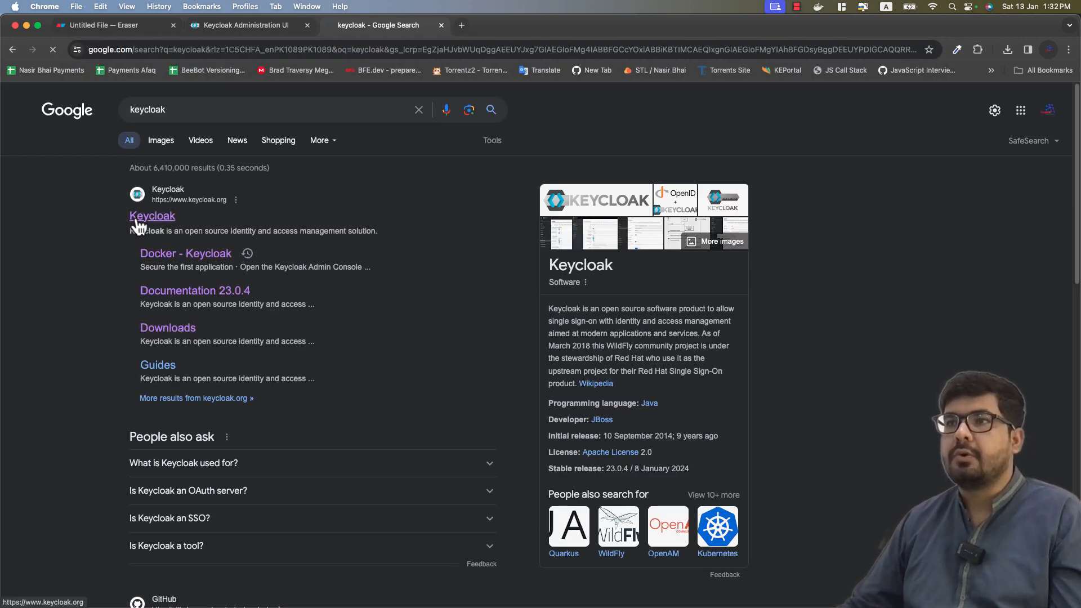
scroll(386, 302, "down", 8)
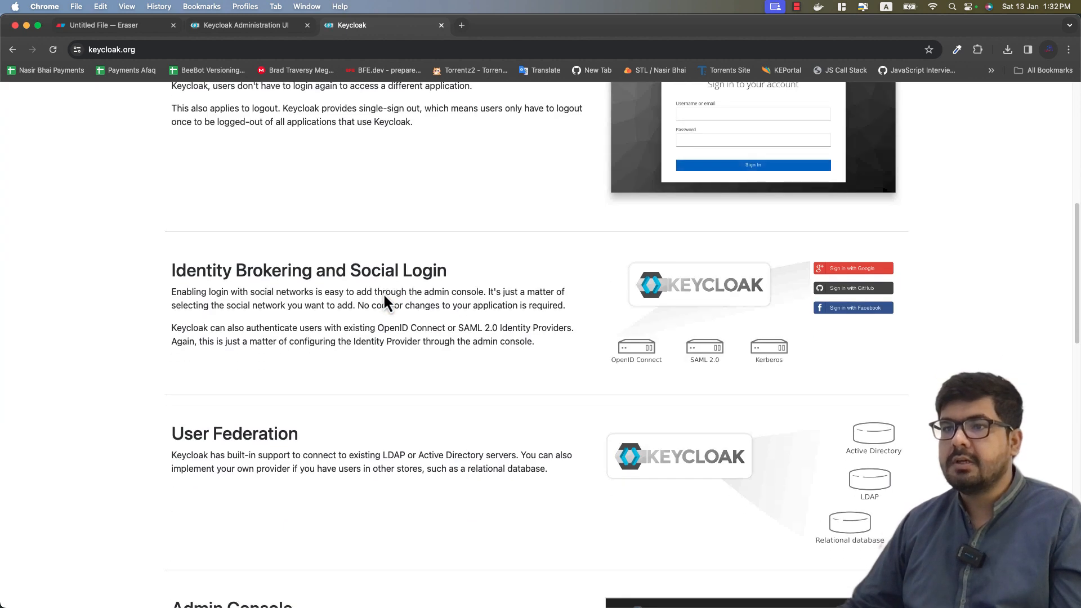
scroll(385, 297, "down", 9)
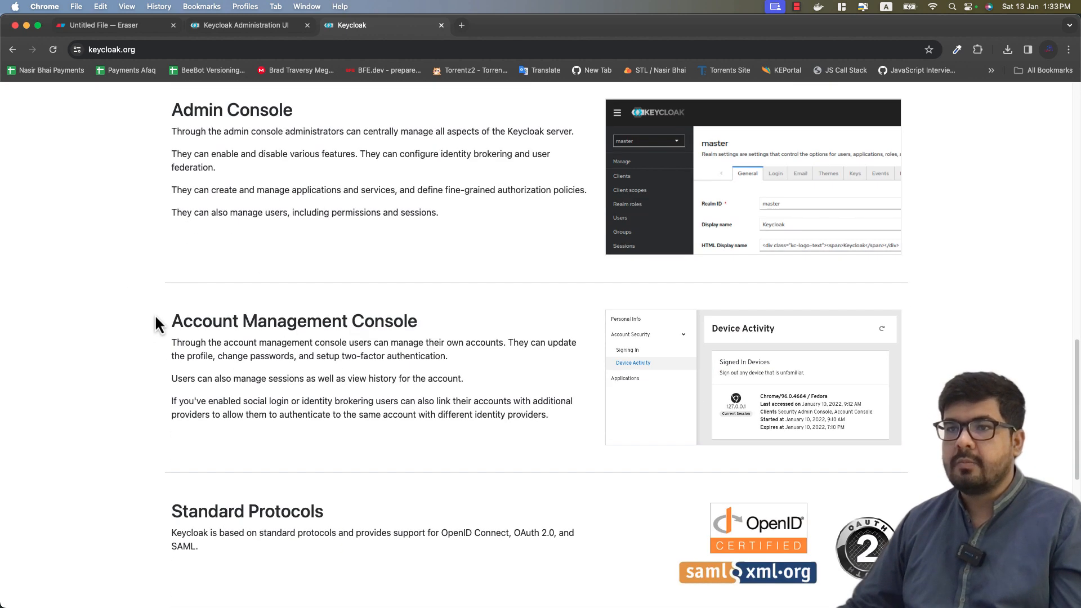
Step: Highlight the Account Management Console text on self-managed accounts, passwords and two-factor setup
left_click_drag(173, 322, 442, 330)
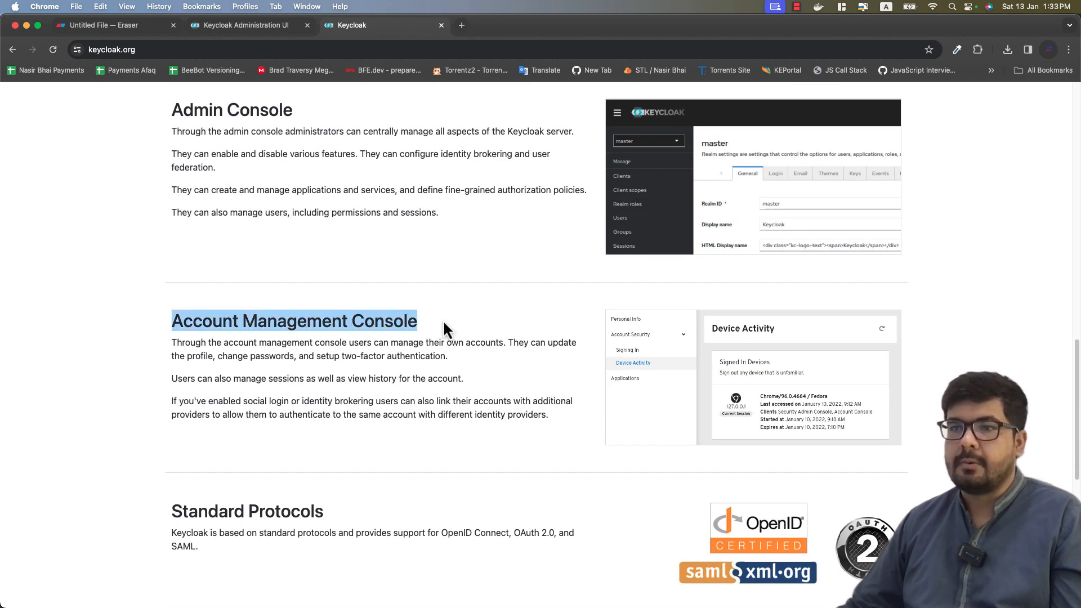
left_click(444, 330)
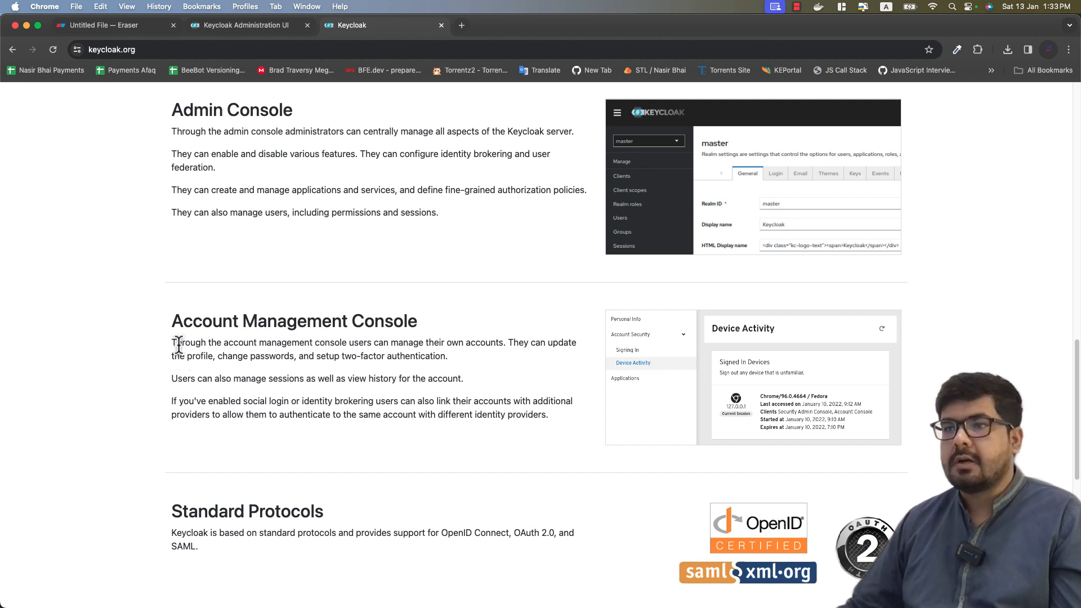
left_click_drag(178, 344, 293, 345)
left_click_drag(359, 344, 492, 345)
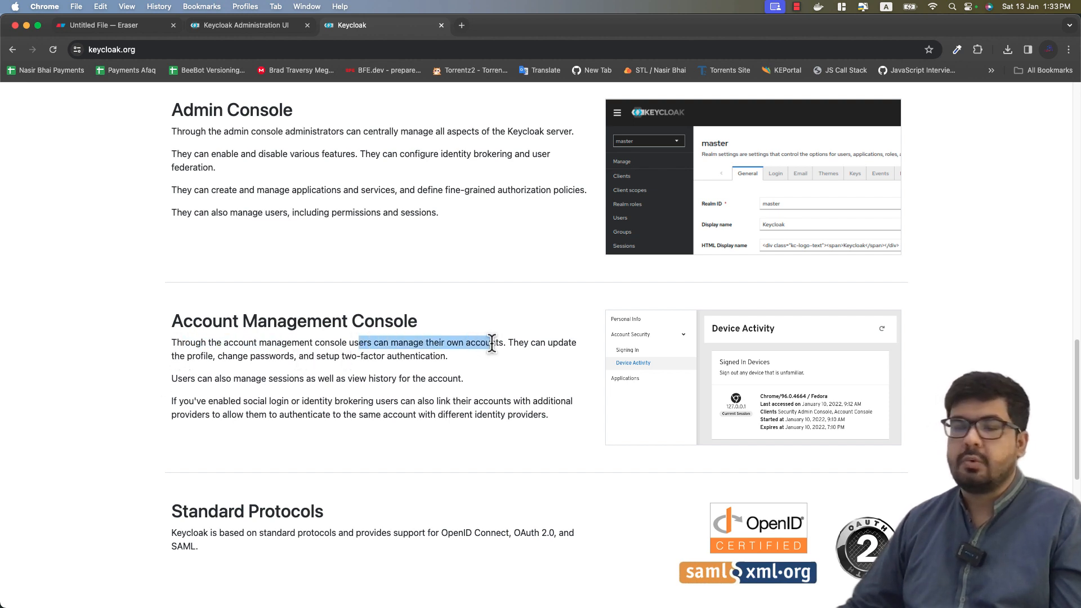
left_click_drag(213, 356, 394, 353)
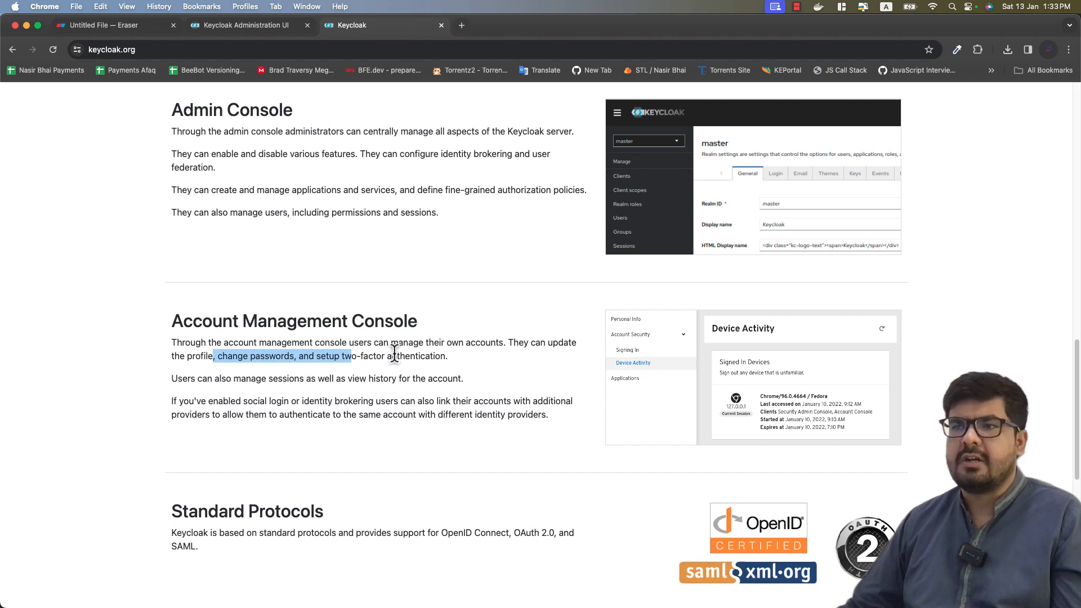
left_click(394, 354)
left_click_drag(297, 356, 461, 356)
left_click(177, 292)
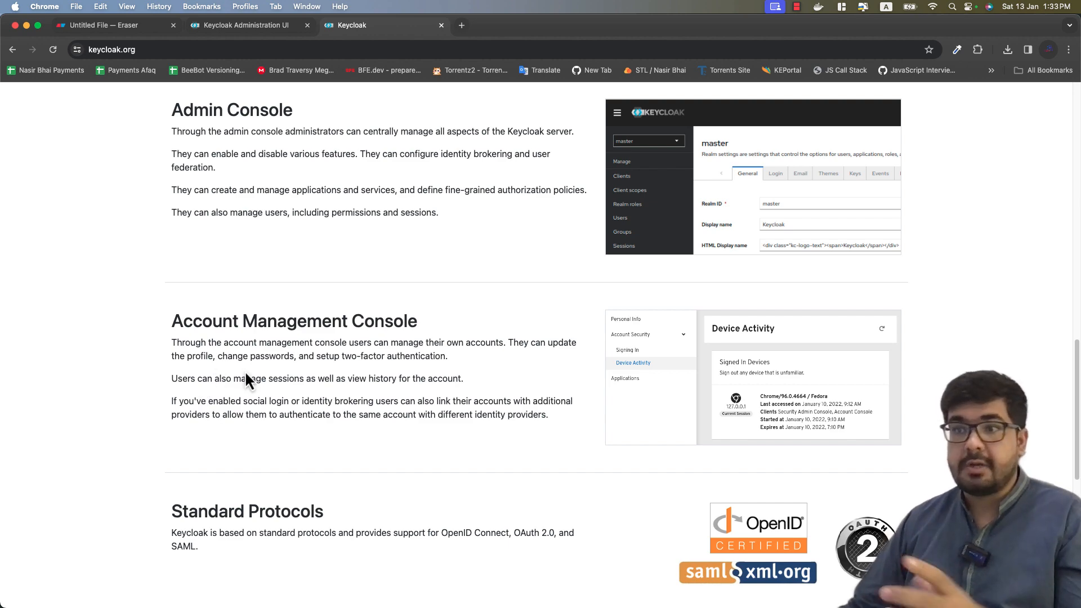
scroll(245, 370, "up", 5)
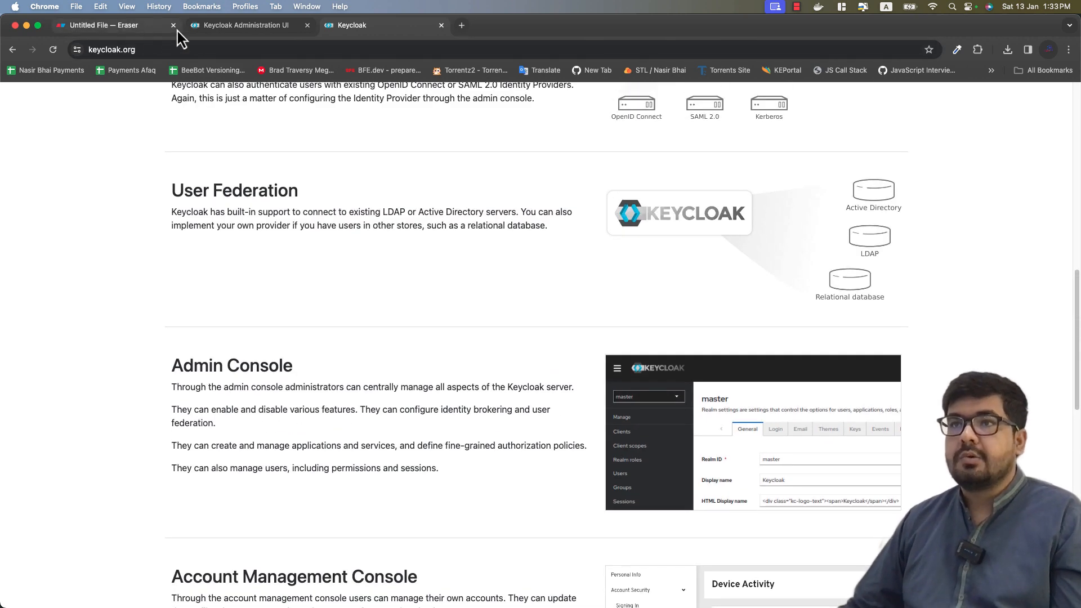
Step: Review the user's Details tab in Keycloak, then return to the Eraser todo-realm diagram
left_click(225, 25)
left_click(56, 148)
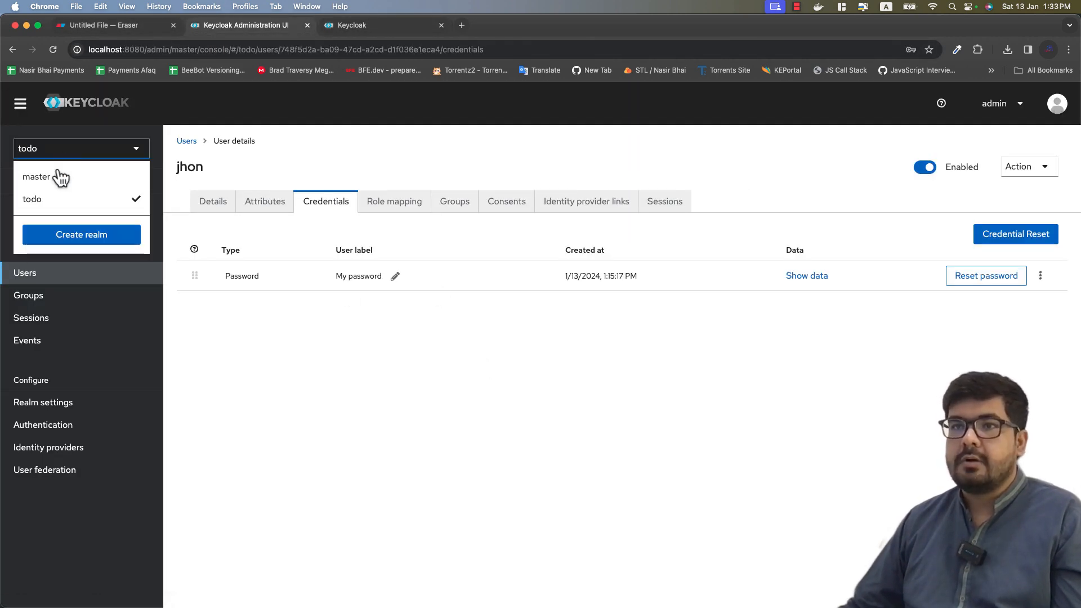
left_click(379, 300)
left_click(220, 203)
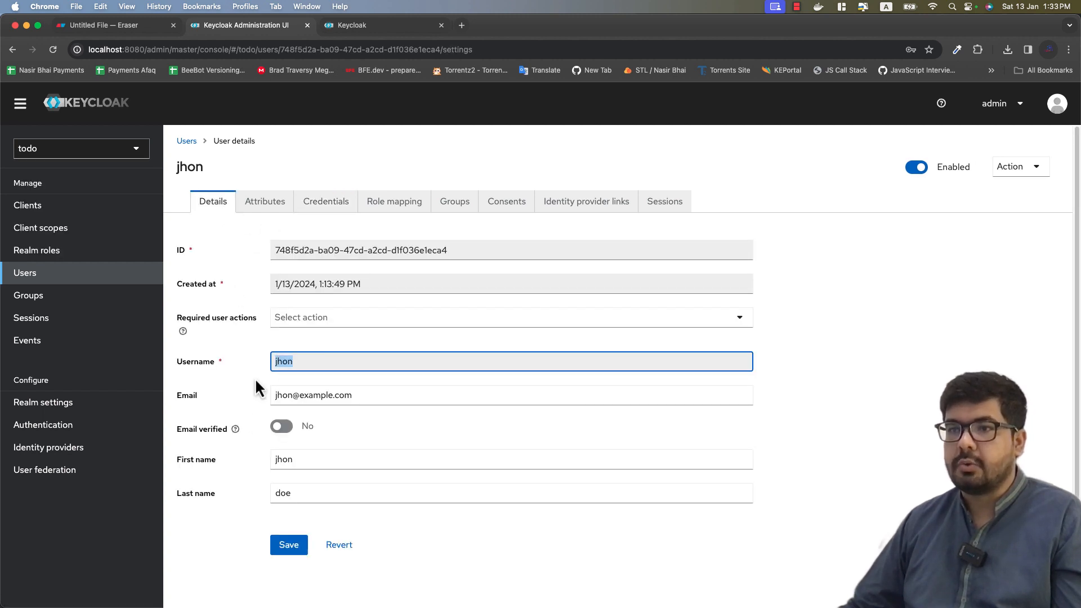
left_click(400, 462)
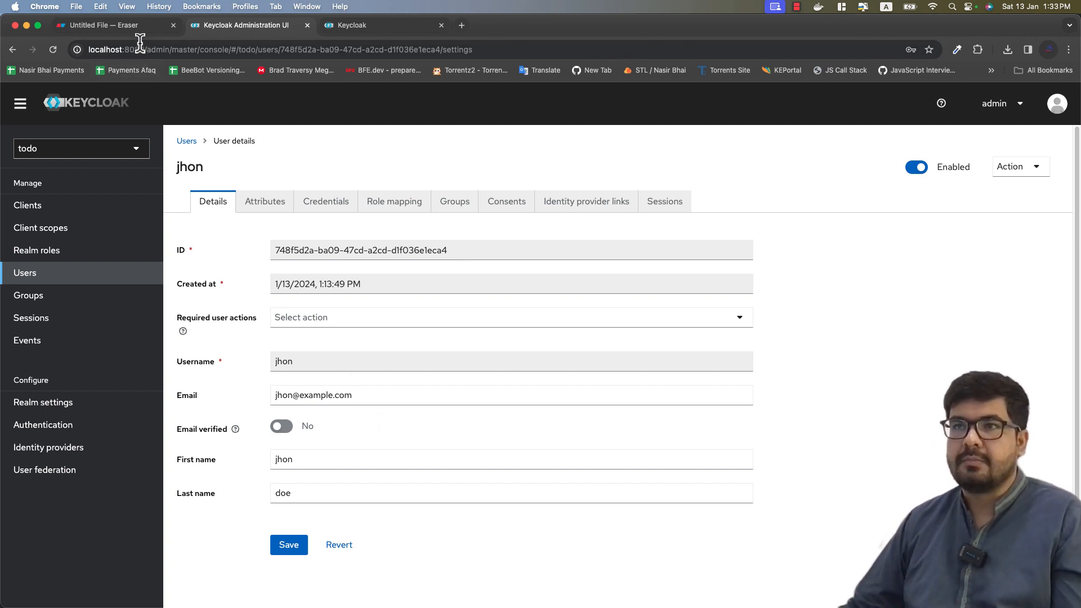
left_click(115, 24)
left_click(507, 488)
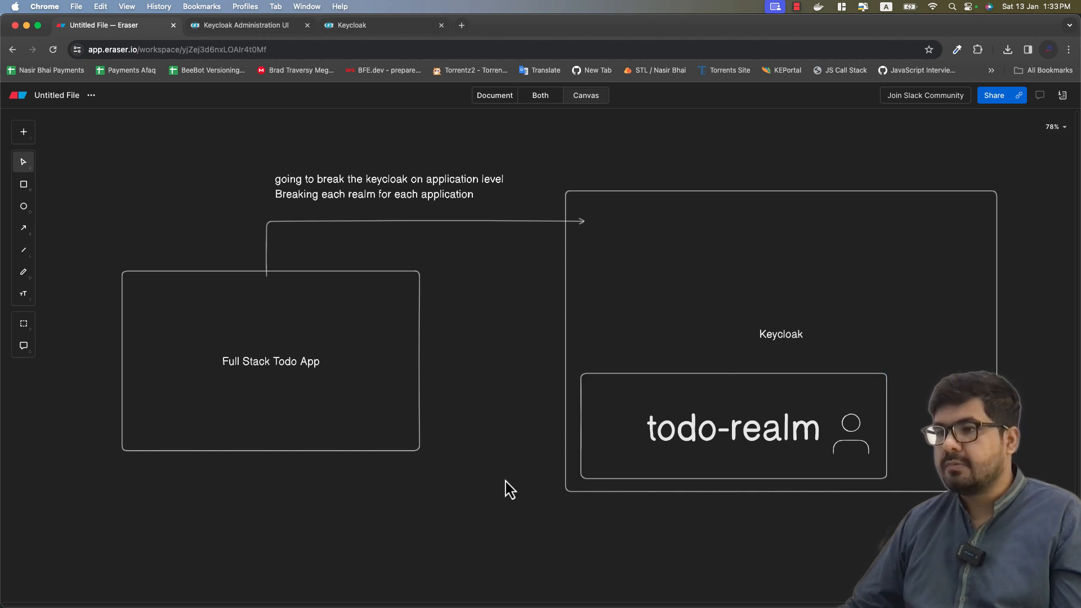
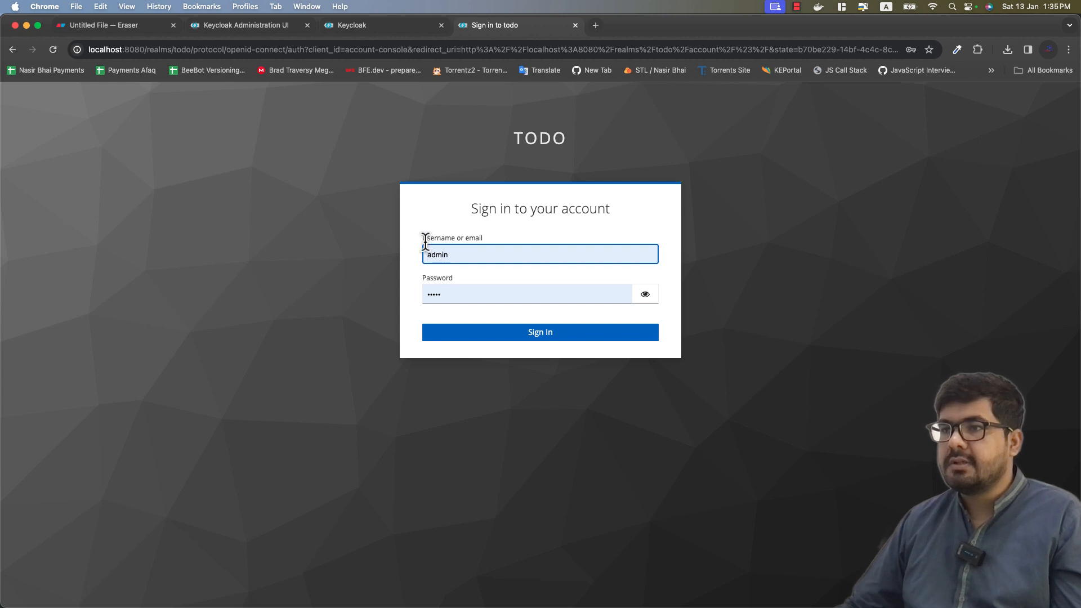
Step: Check the test user's username on the admin console's user details tab
left_click_drag(422, 238, 484, 234)
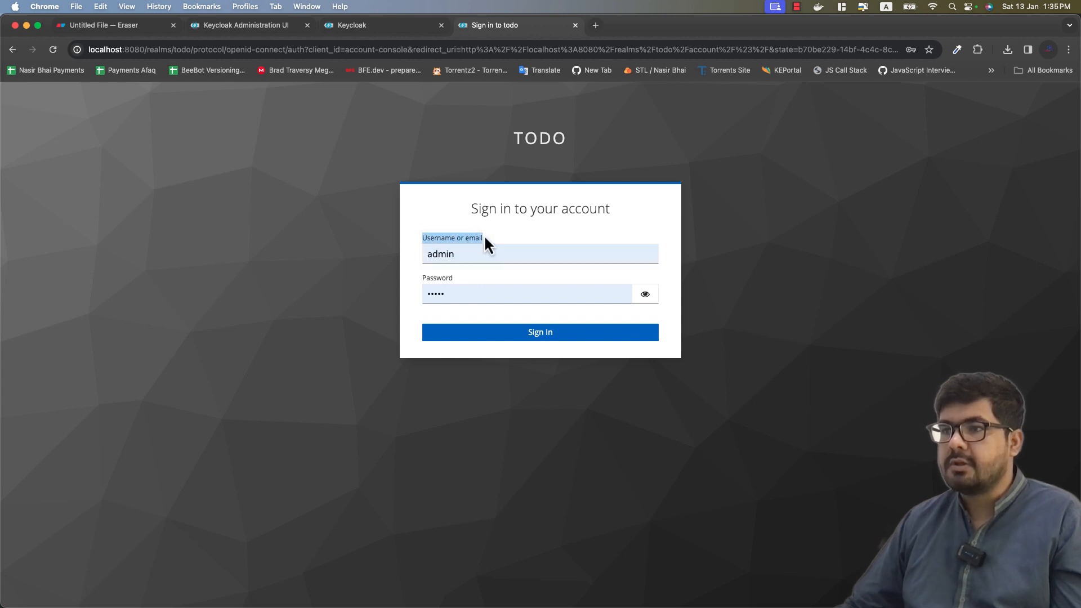
left_click(438, 295)
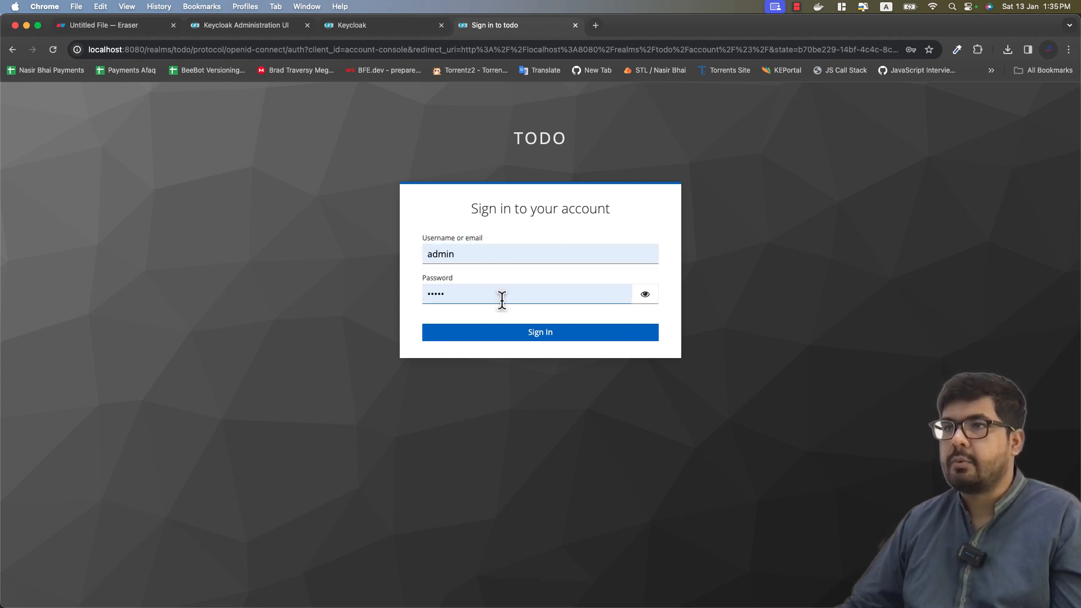
left_click(263, 31)
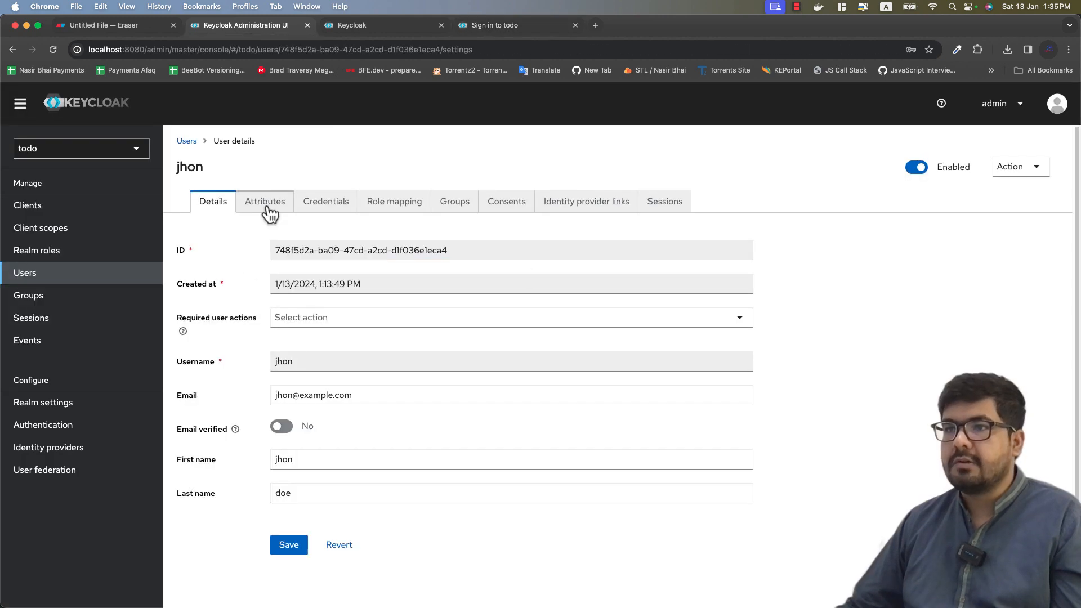
scroll(293, 377, "down", 1)
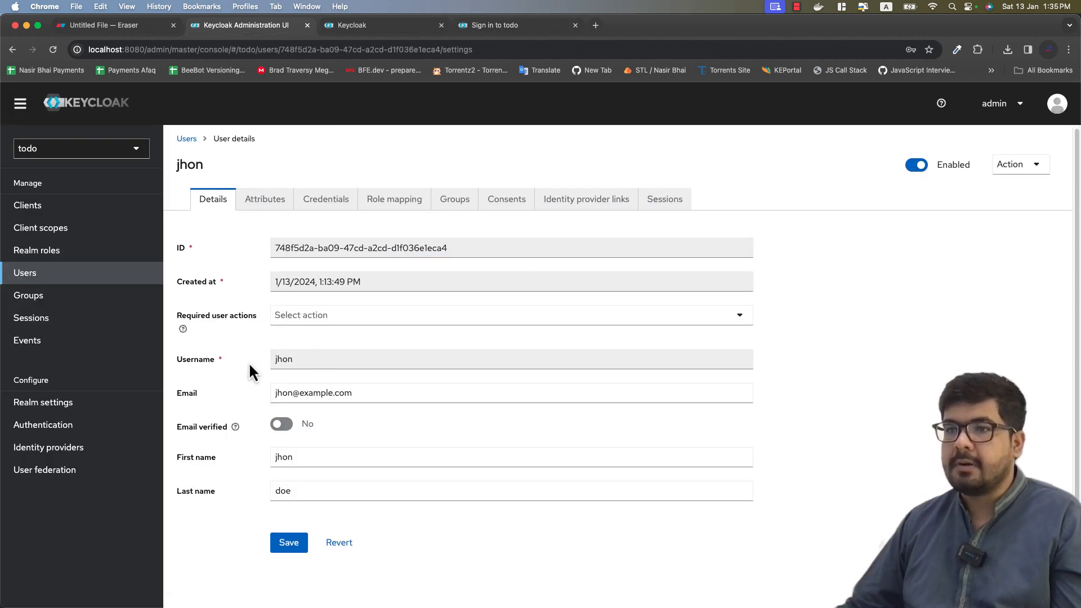
double_click(305, 360)
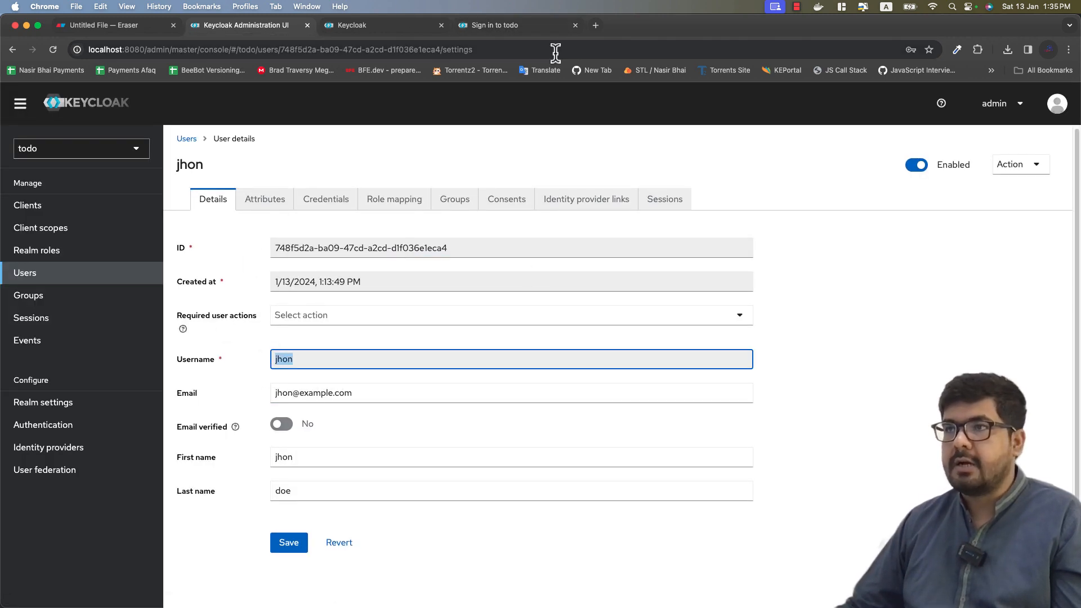
Step: Sign in to the todo realm's account console with the test user's username and password
left_click(539, 31)
left_click(494, 254)
double_click(493, 254)
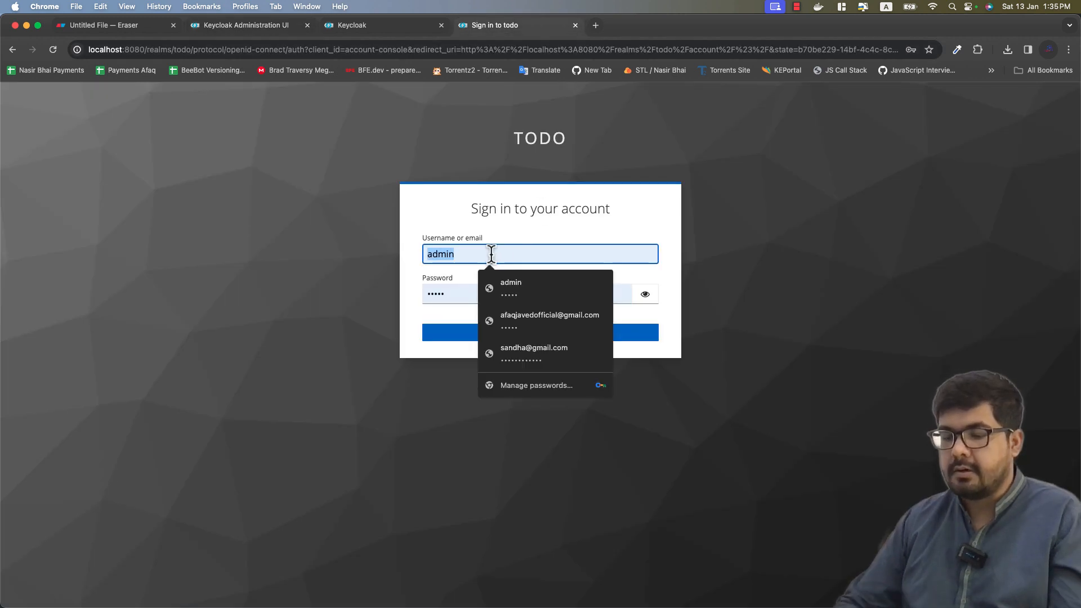
type("jhon")
key("Tab")
type("12345")
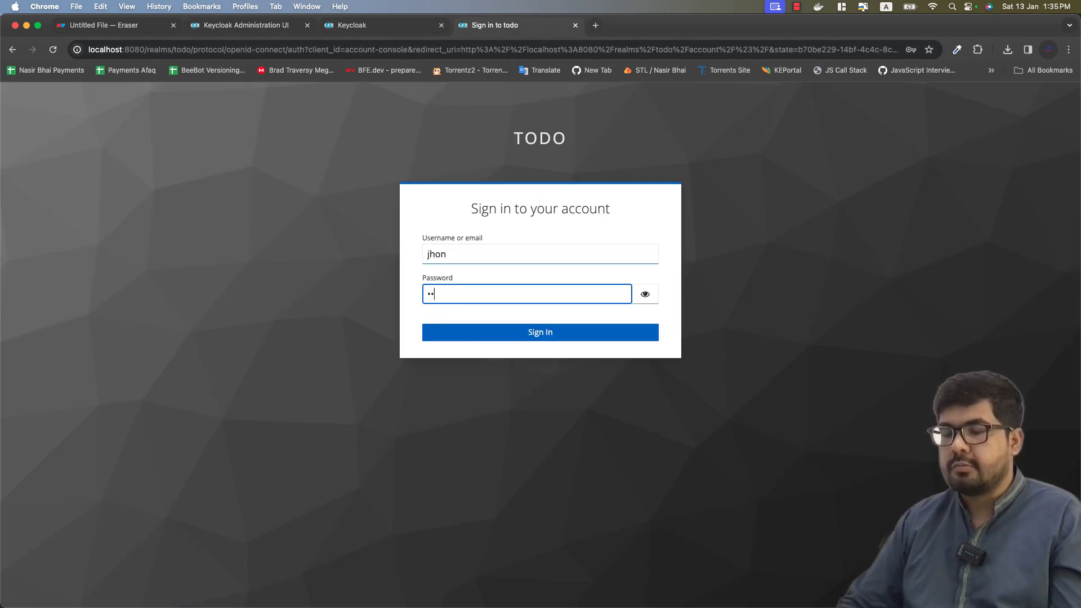
left_click(644, 299)
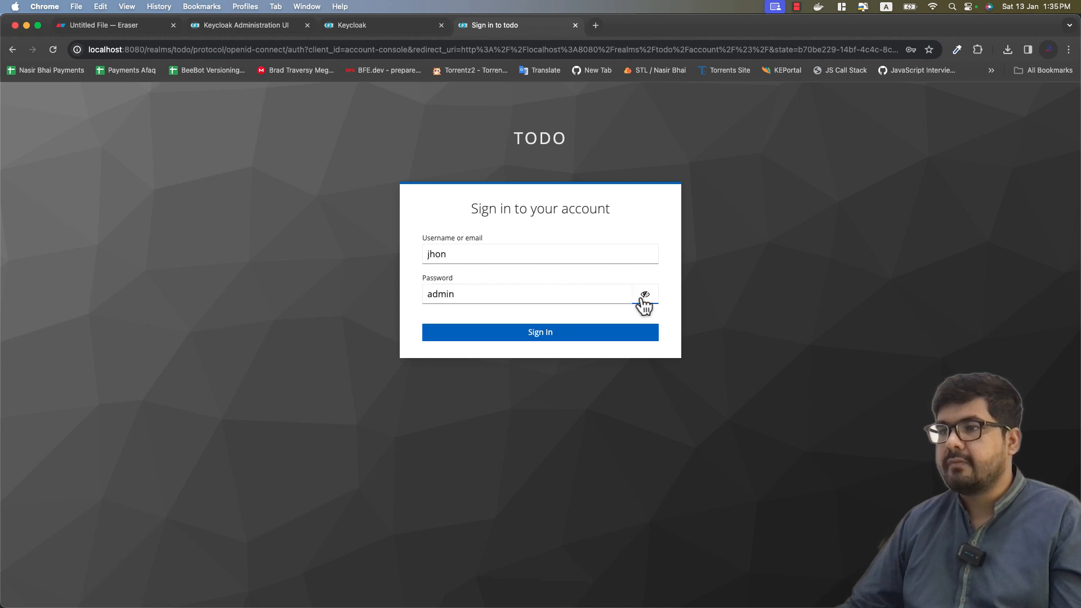
left_click(538, 332)
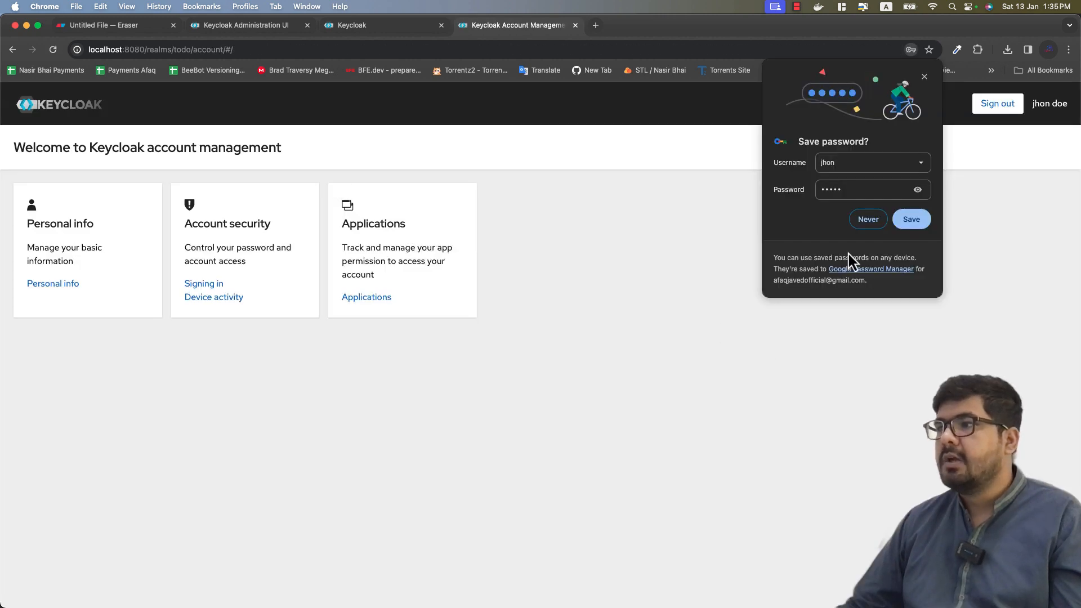
Step: Answer Chrome's save-password prompt and review the Personal info and Account security card descriptions
left_click(904, 223)
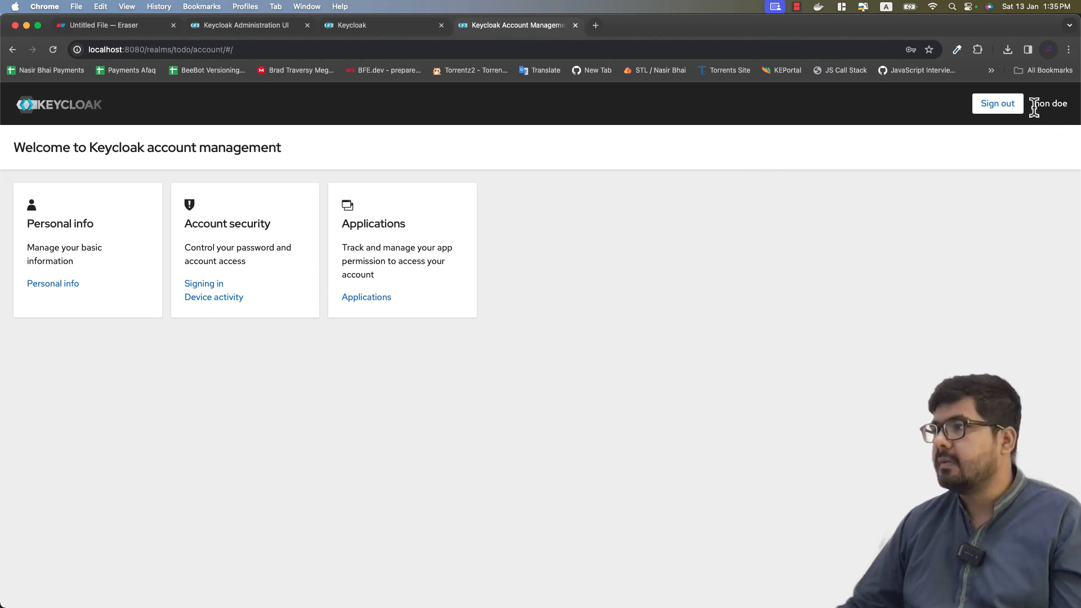
left_click(699, 307)
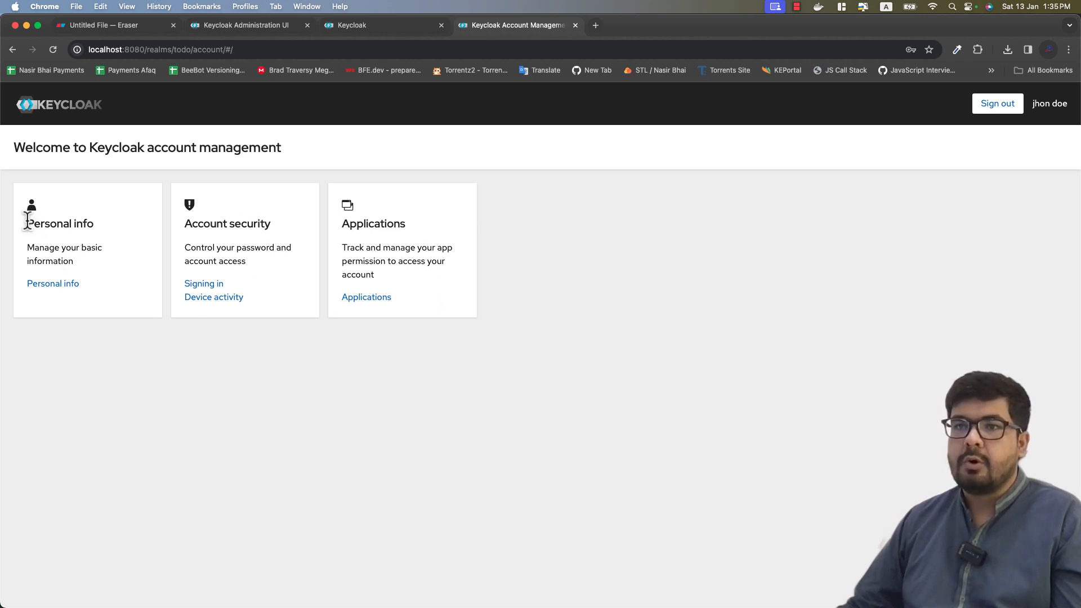
left_click_drag(27, 249, 71, 260)
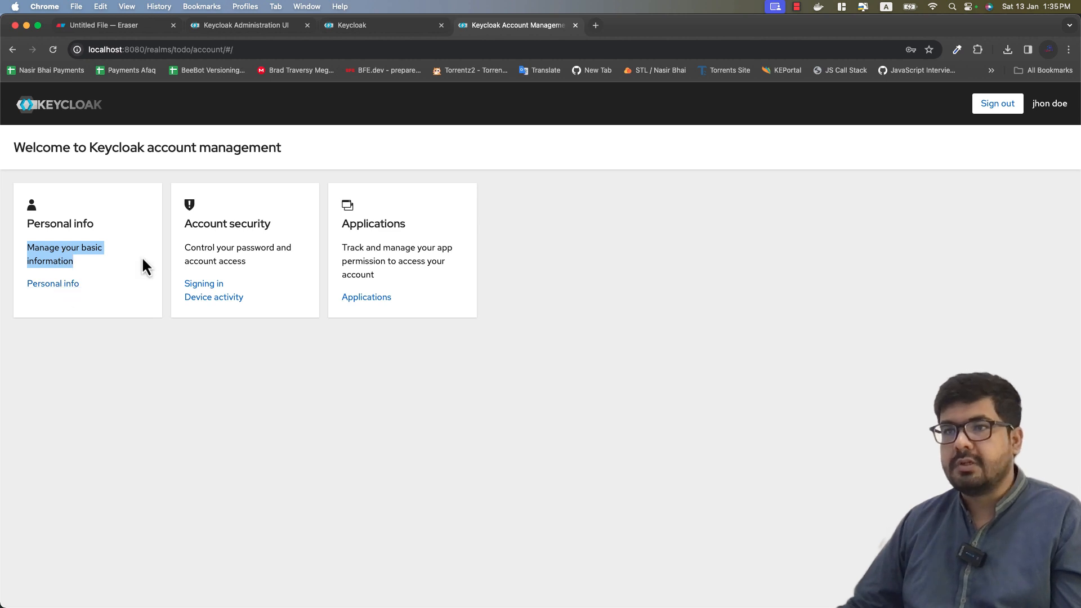
left_click_drag(190, 248, 264, 258)
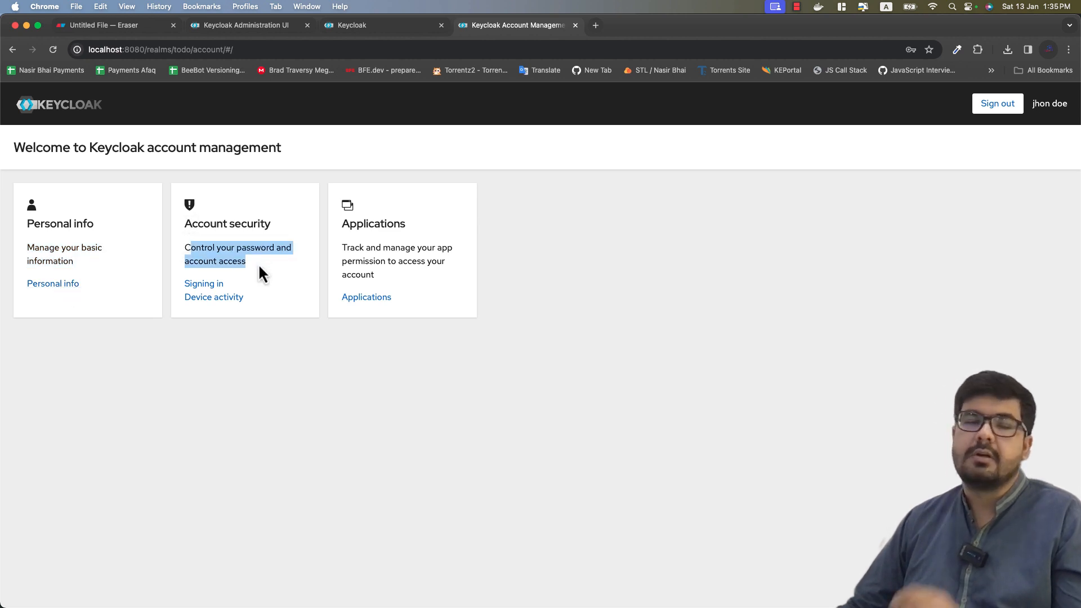
left_click(258, 263)
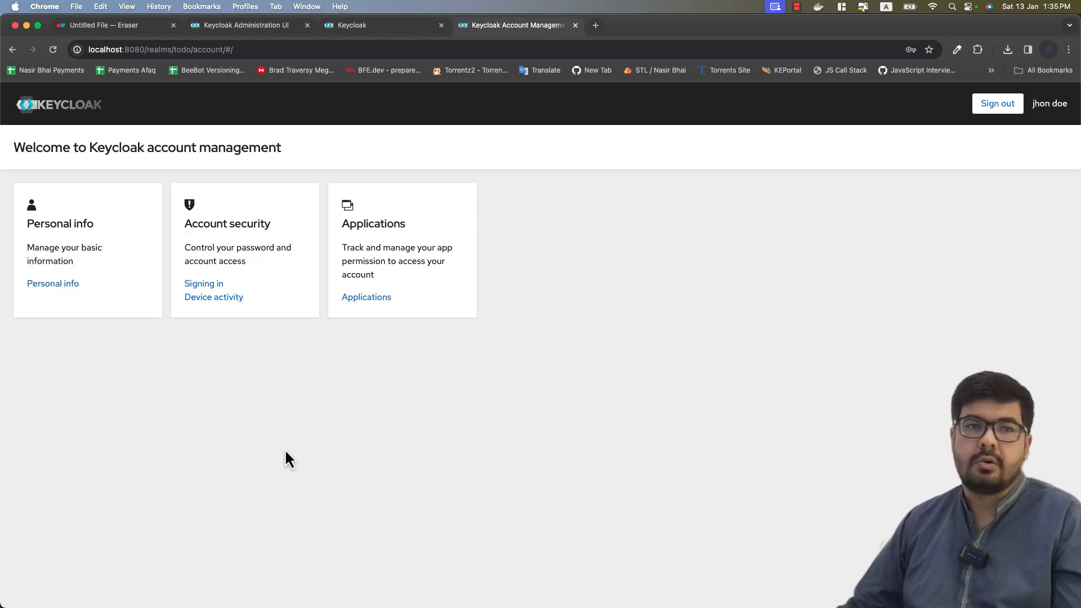
Step: Review the Applications card, then go to the Personal info page
left_click_drag(342, 223, 414, 232)
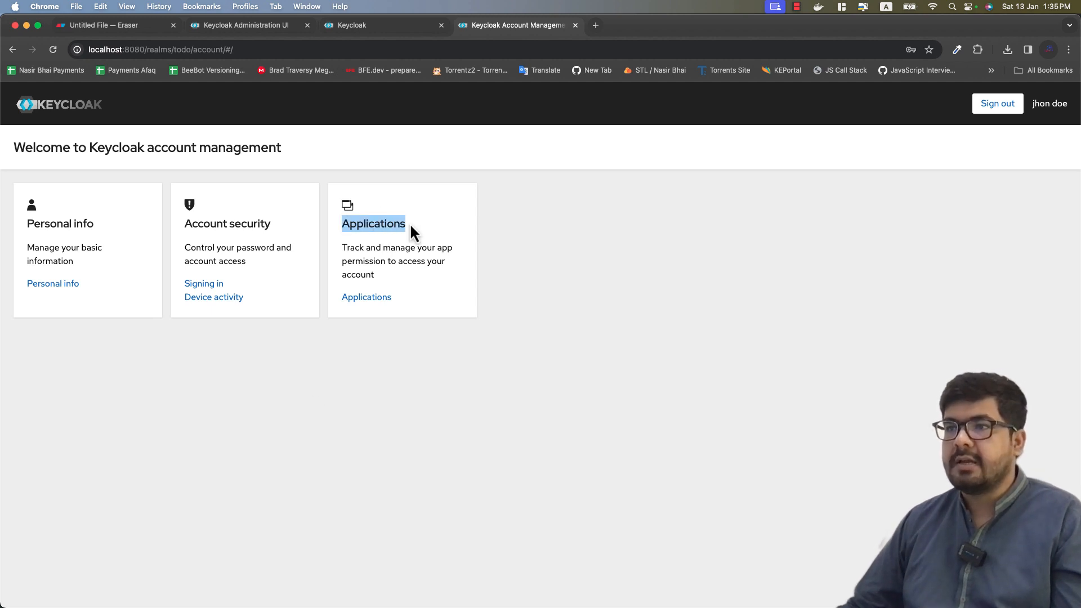
left_click(418, 266)
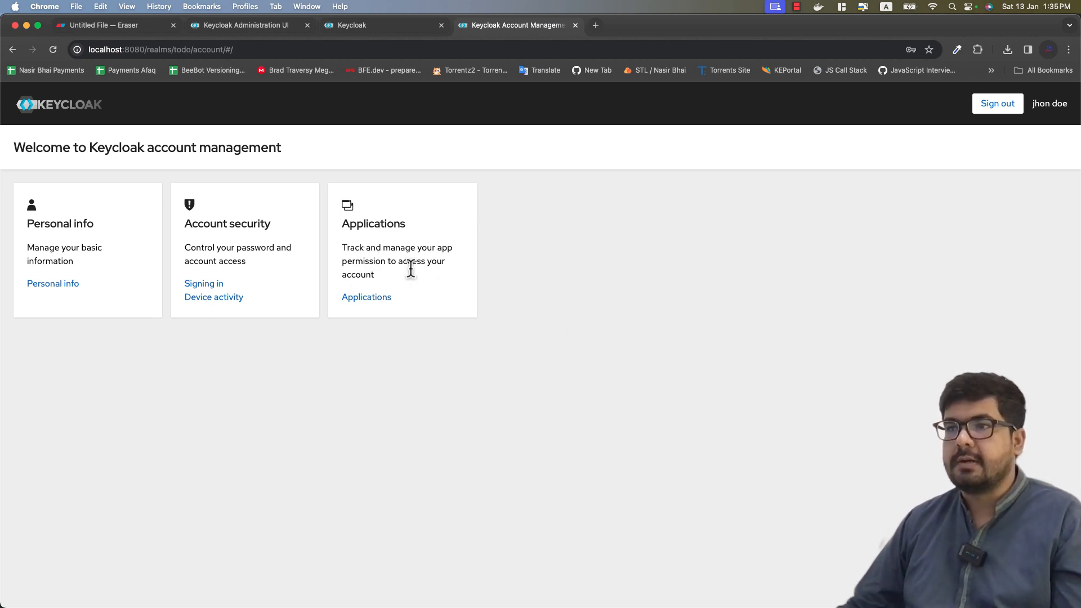
left_click(52, 284)
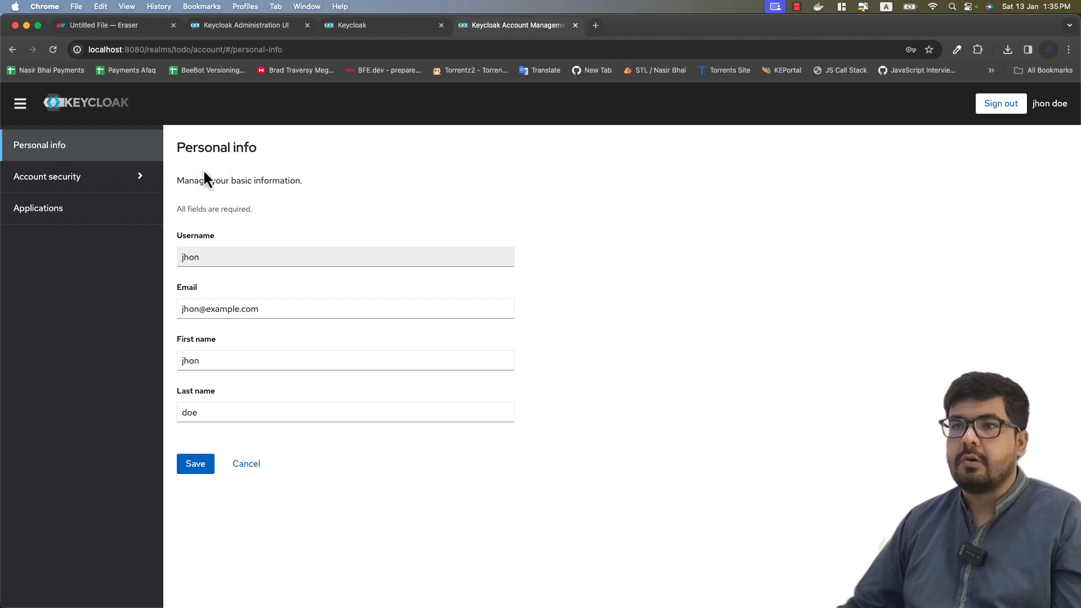
Step: Review the Username, First name and Last name fields on Personal info
left_click(200, 256)
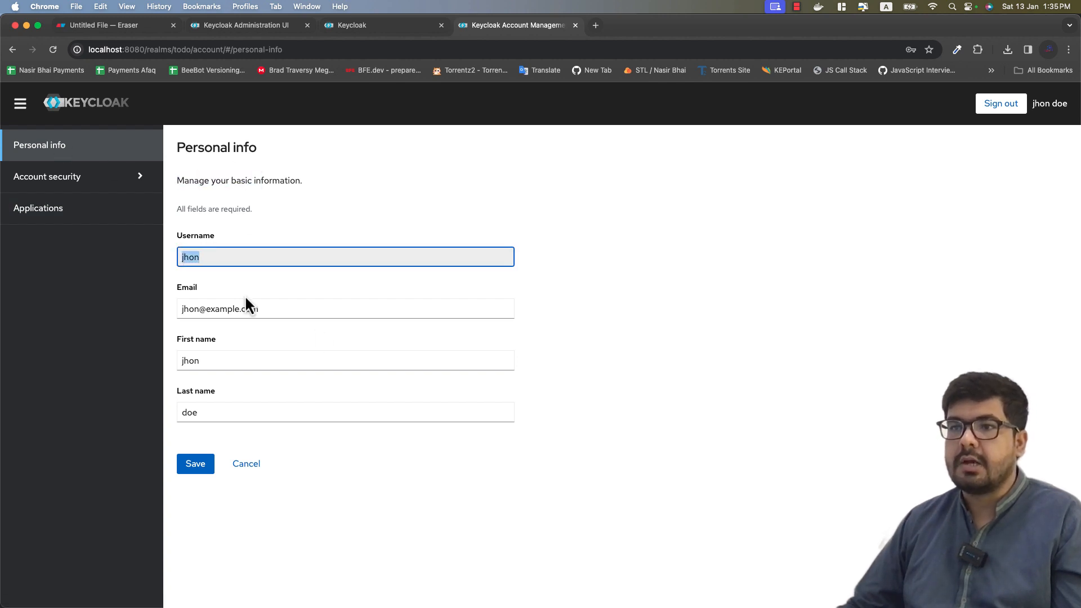
left_click(231, 328)
left_click(216, 360)
left_click(212, 410)
left_click(86, 276)
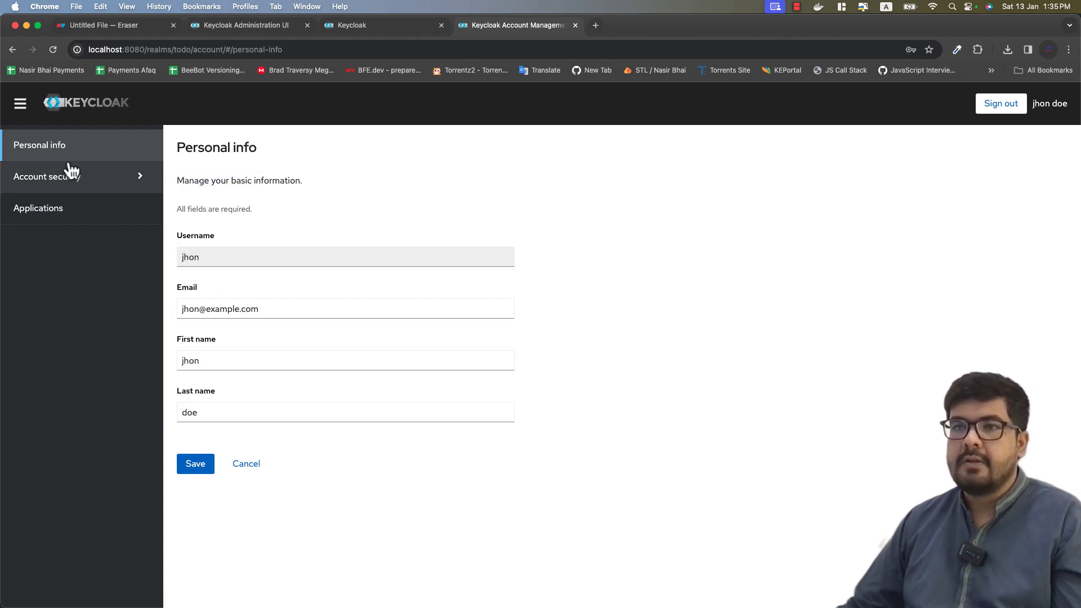
Step: Review the Signing in page's basic authentication and My password creation date
left_click(73, 181)
left_click(58, 203)
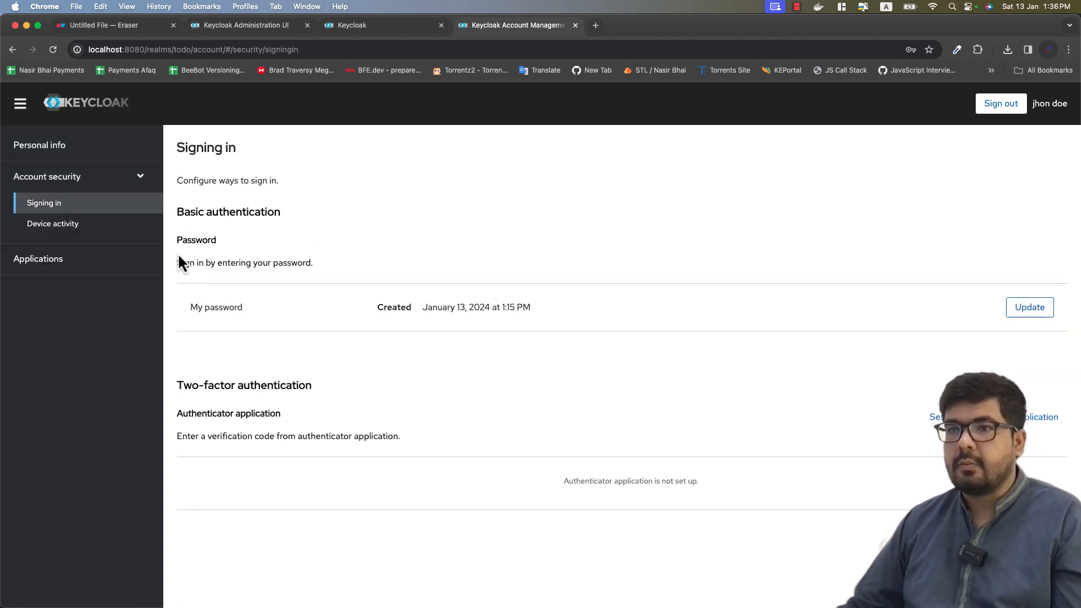
left_click_drag(185, 227, 315, 265)
left_click(407, 300)
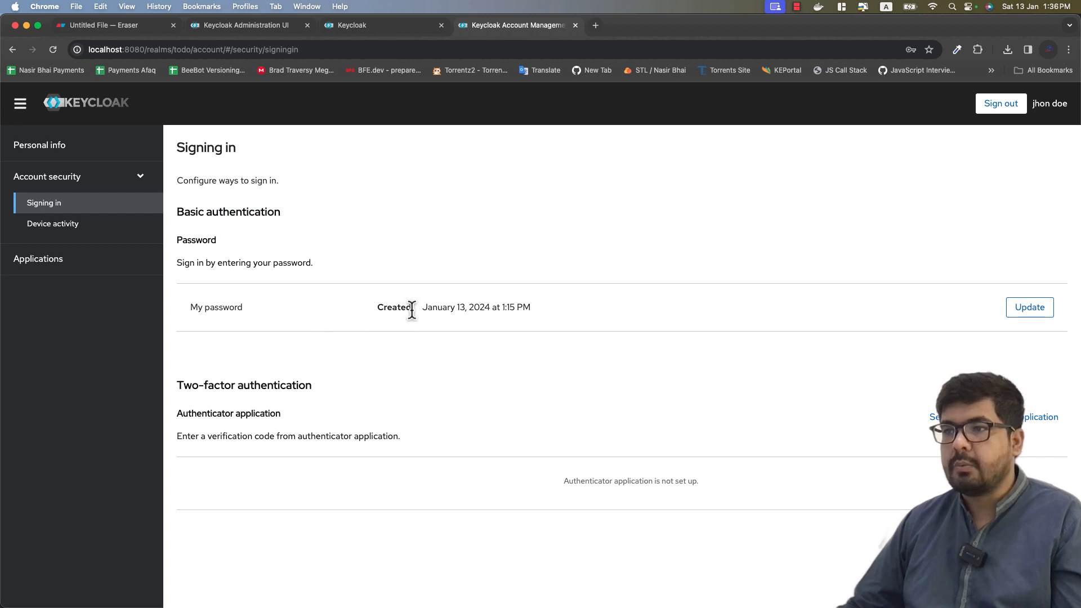
left_click_drag(425, 308, 533, 315)
left_click(542, 357)
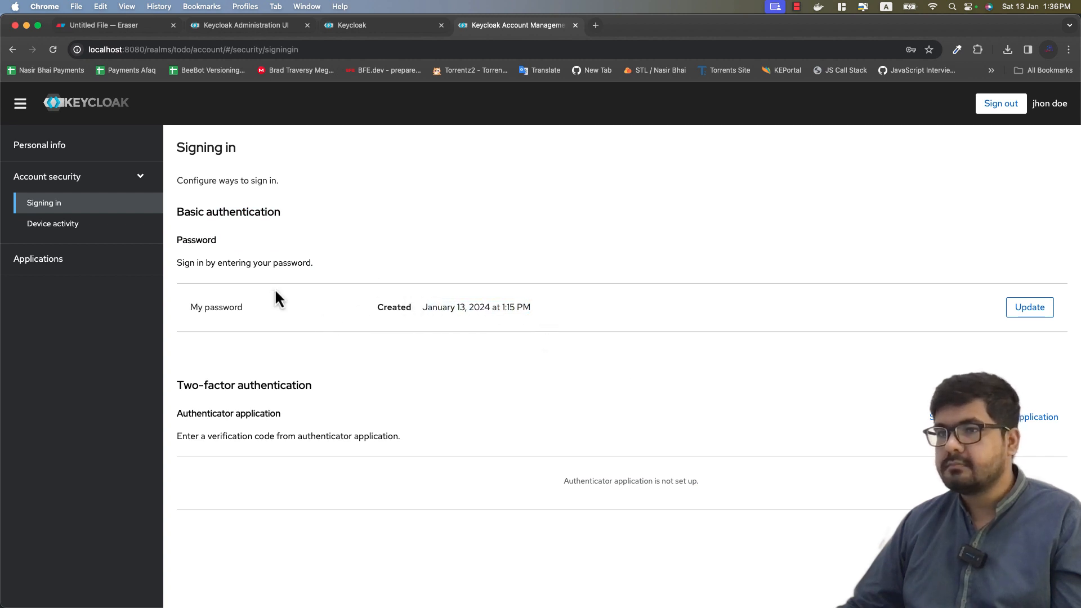
left_click_drag(187, 320, 240, 307)
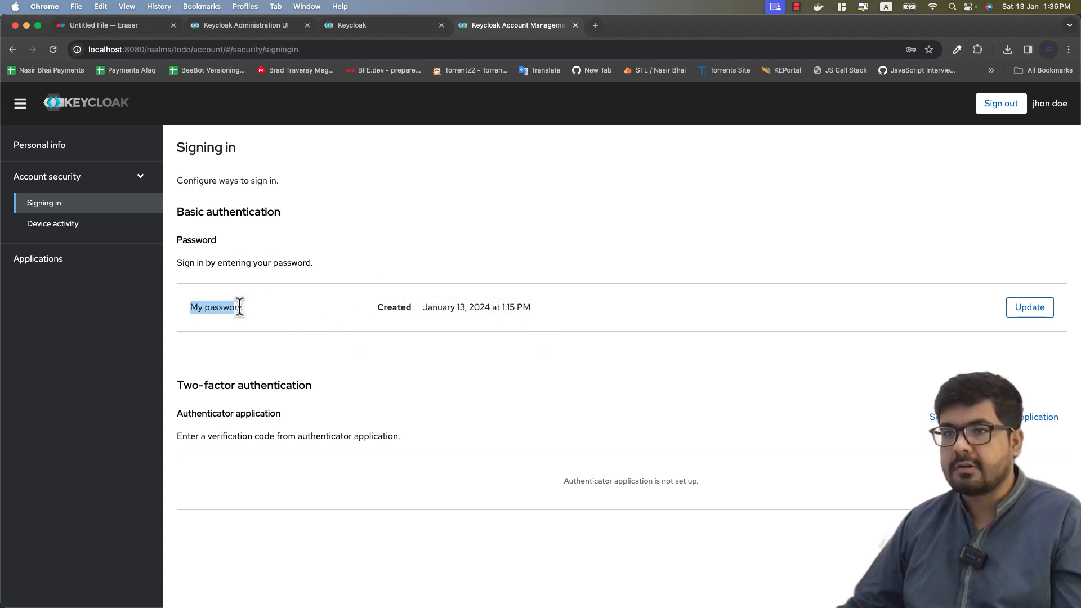
left_click(401, 378)
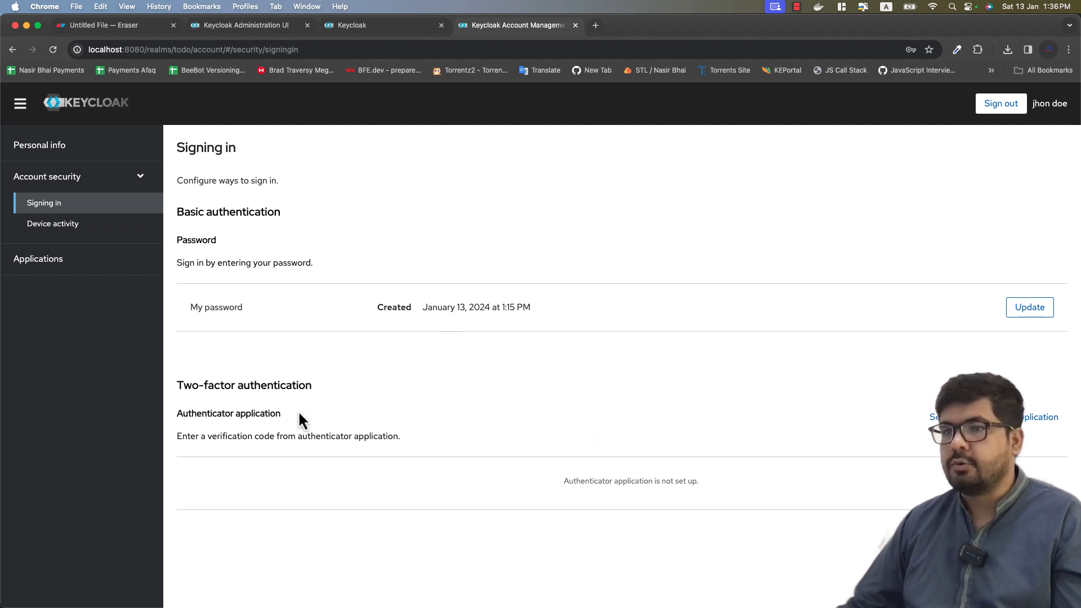
Step: Show Device activity and review the current session's IP address and last access
left_click(50, 224)
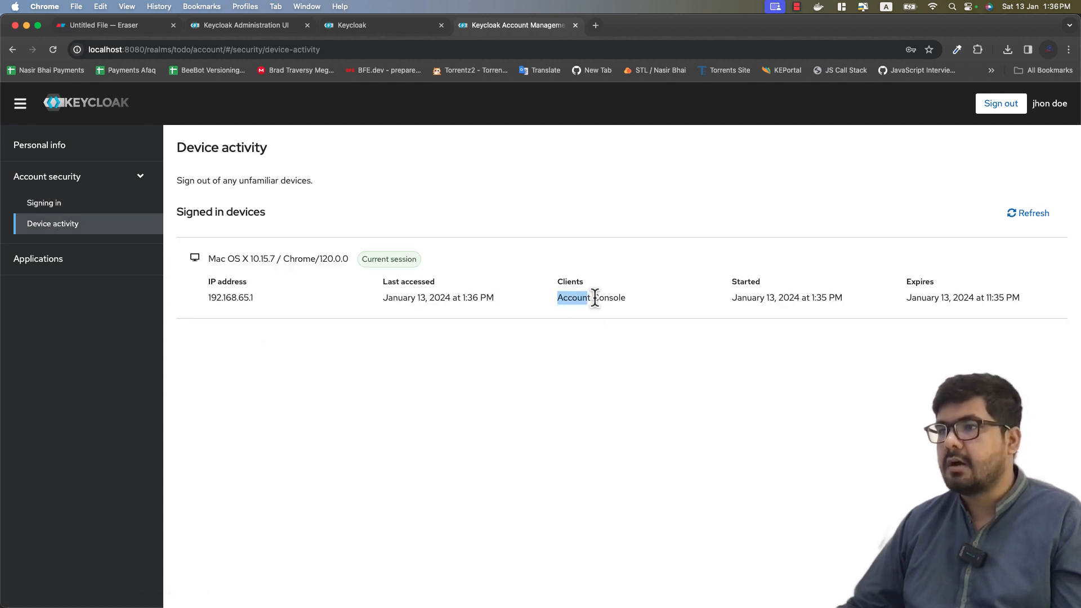
left_click(702, 405)
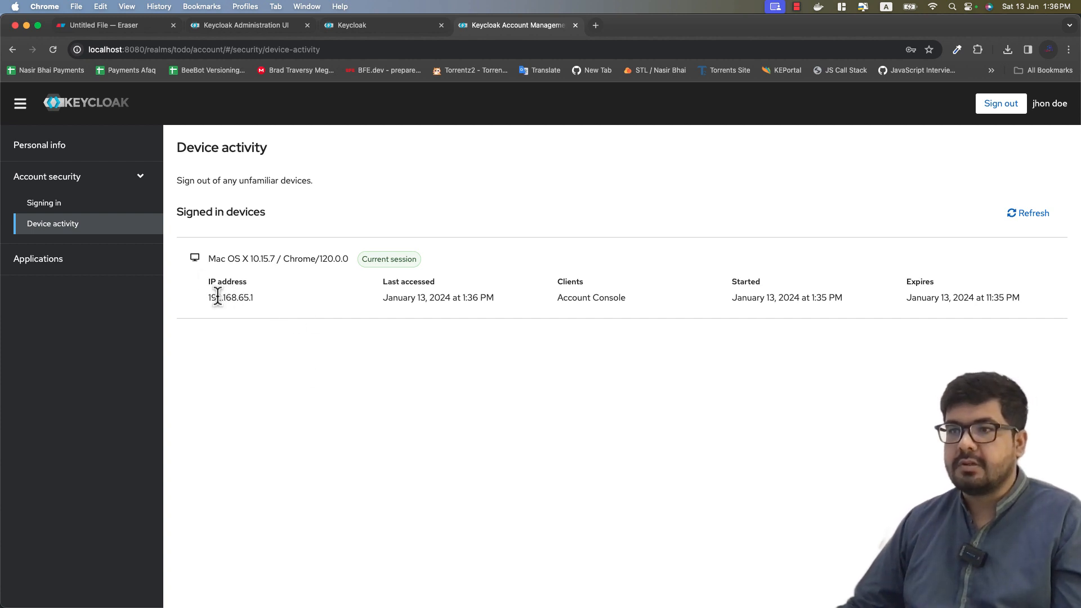
left_click_drag(216, 297, 495, 298)
left_click(589, 338)
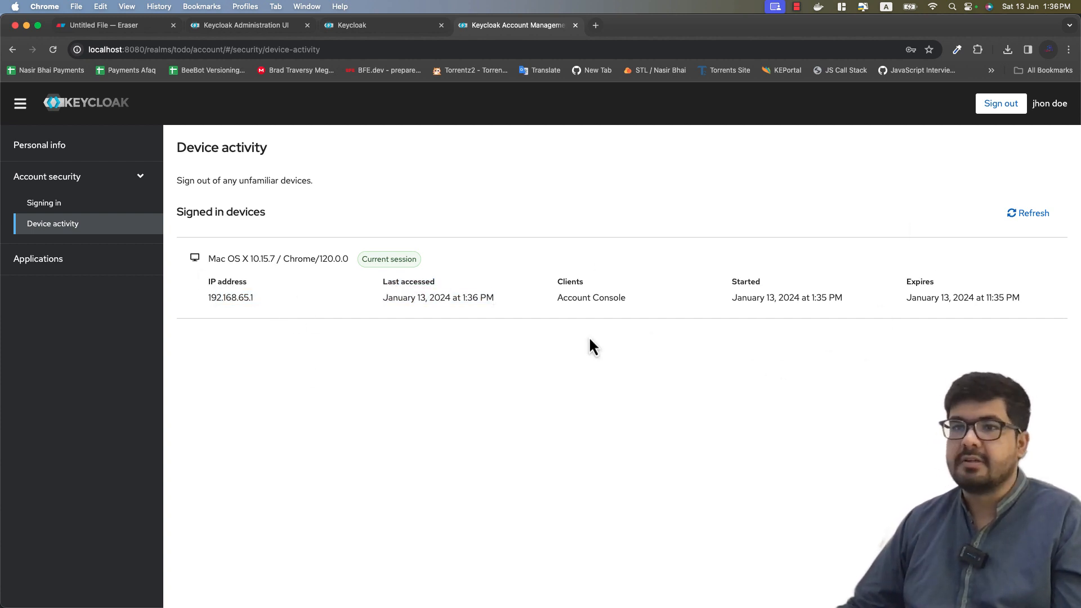
Step: Open Applications and expand the Account Console row to see its account-console client name
left_click(60, 269)
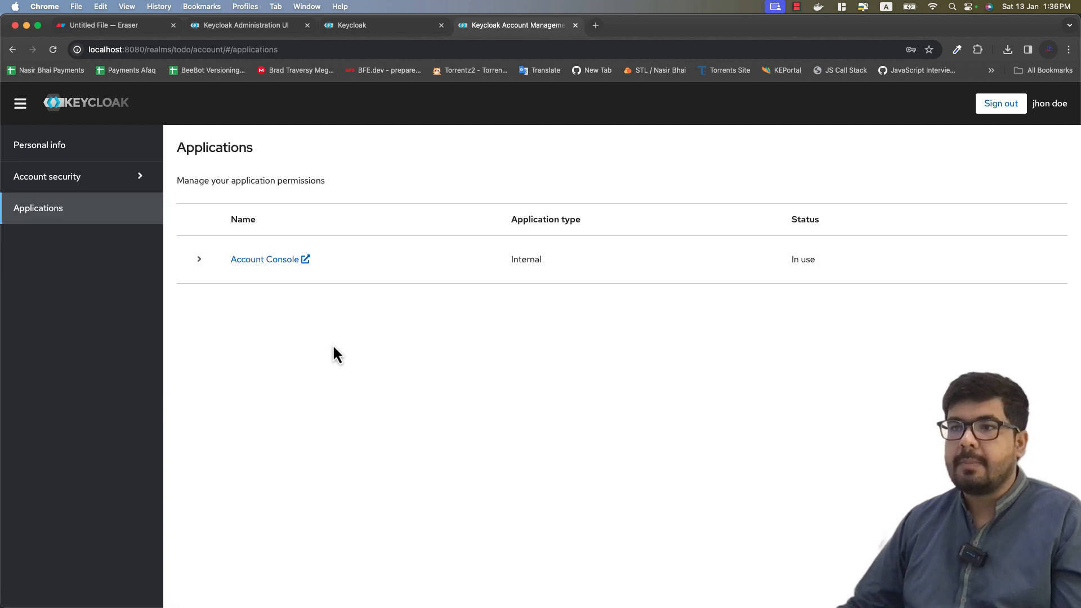
double_click(198, 180)
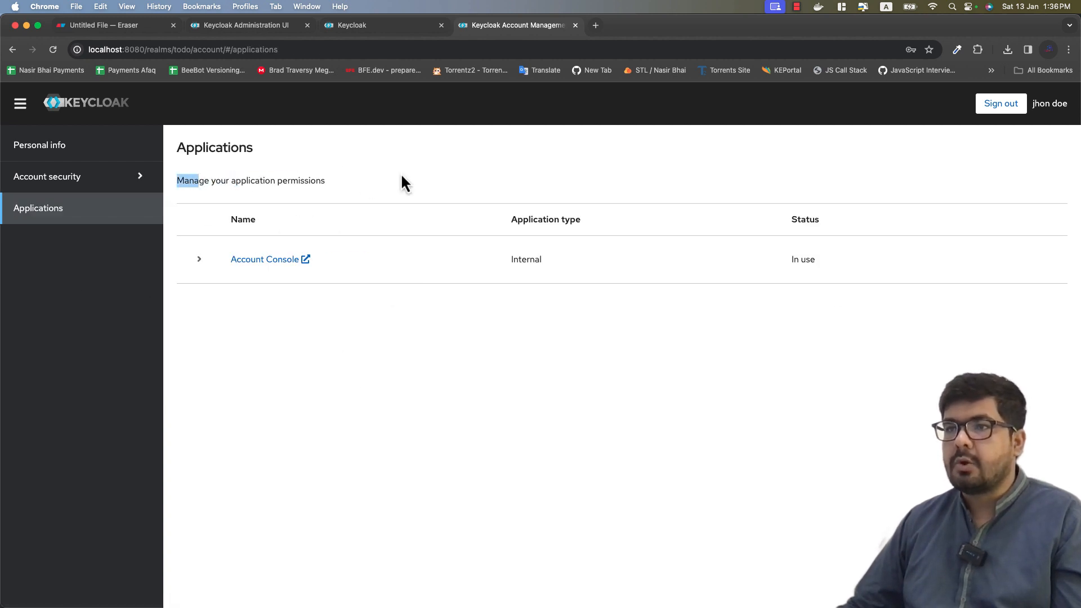
left_click(441, 225)
left_click(200, 260)
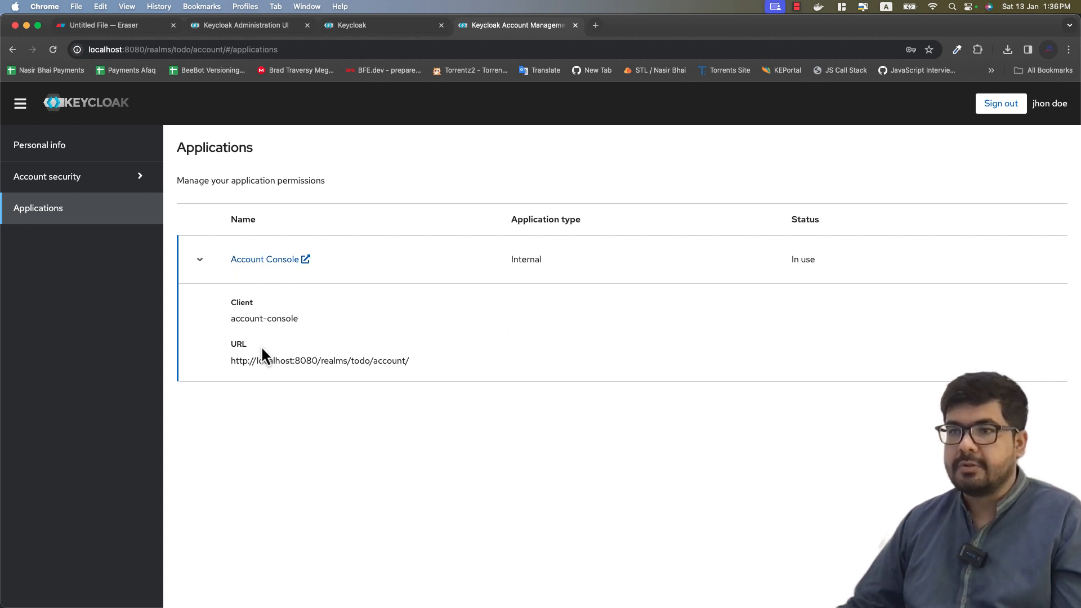
left_click_drag(231, 318, 304, 328)
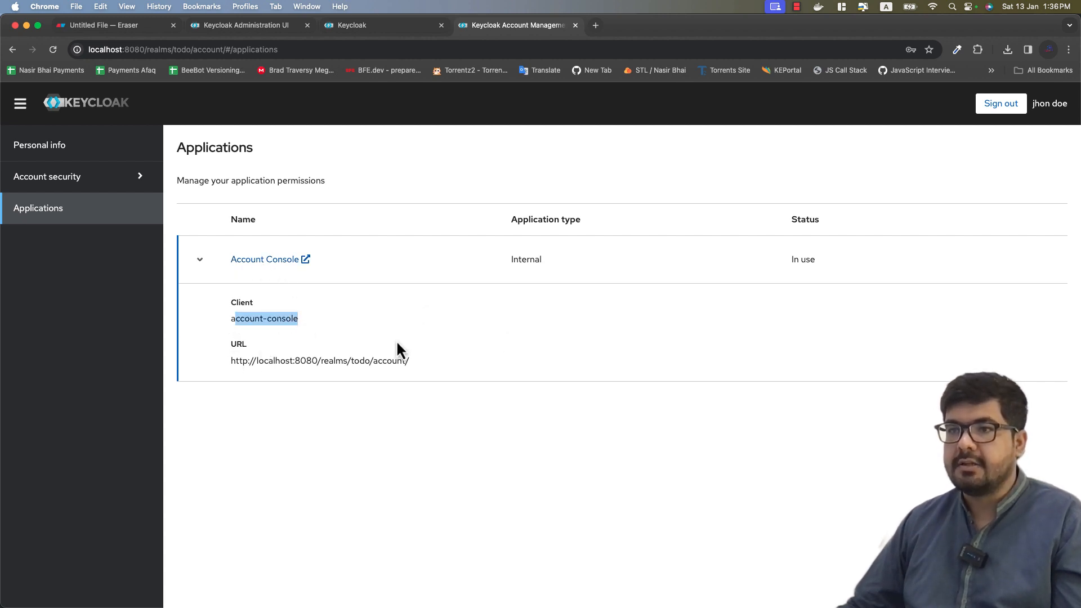
left_click(242, 373)
Step: Check the account console URL and client name, then view the keycloak.org overview
left_click_drag(228, 364, 457, 366)
left_click(218, 346)
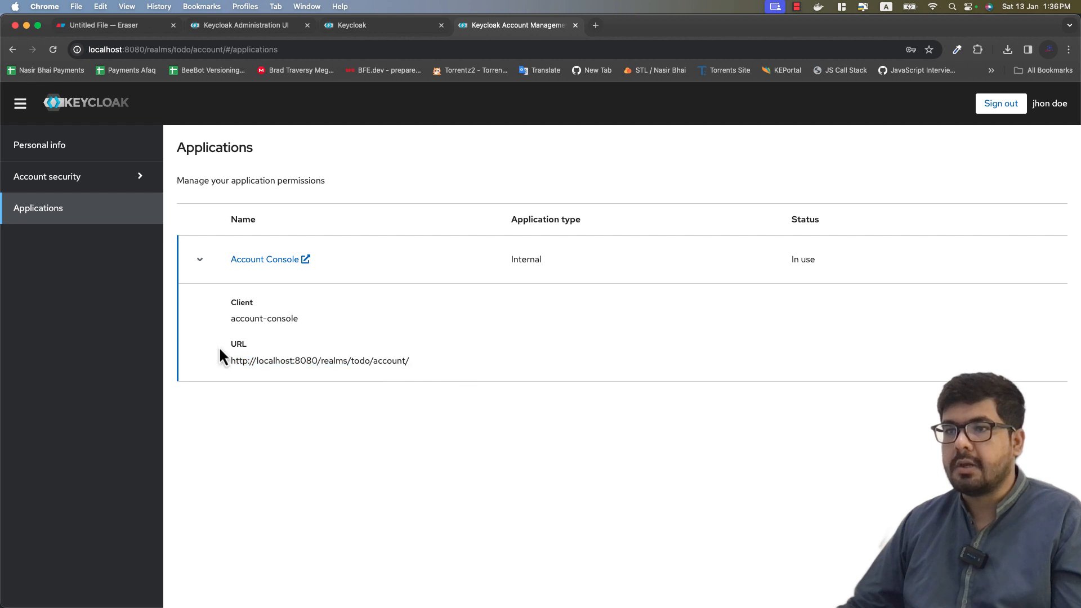
left_click_drag(231, 331, 321, 333)
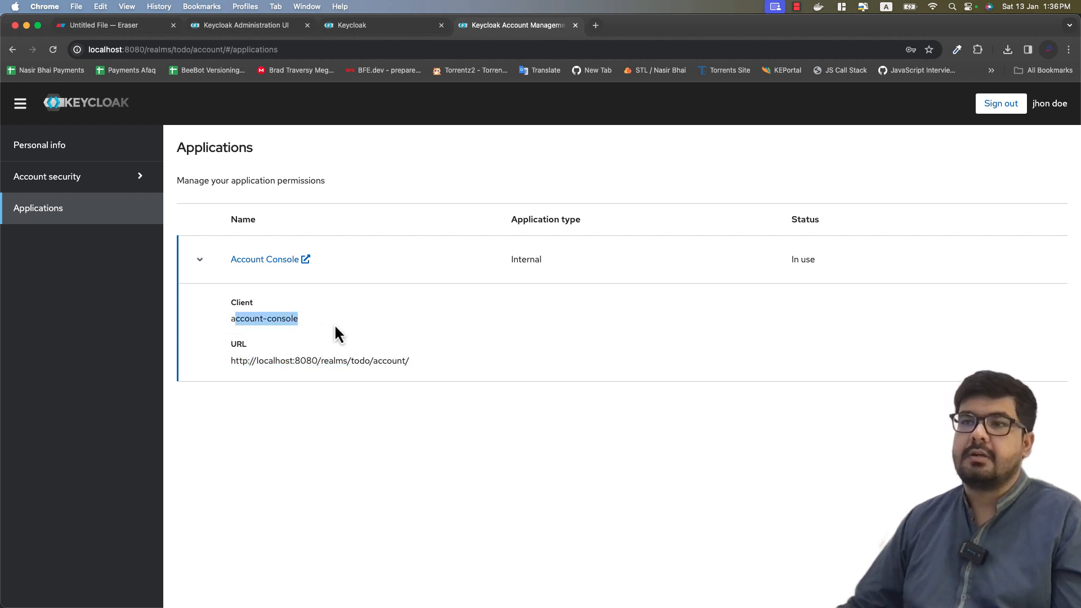
left_click(333, 333)
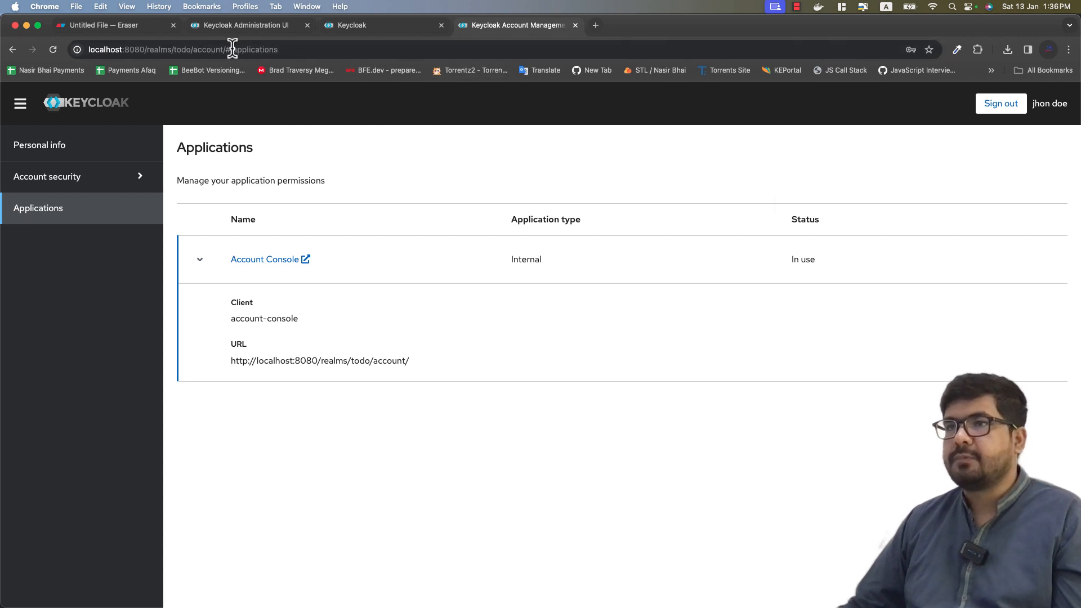
left_click(340, 24)
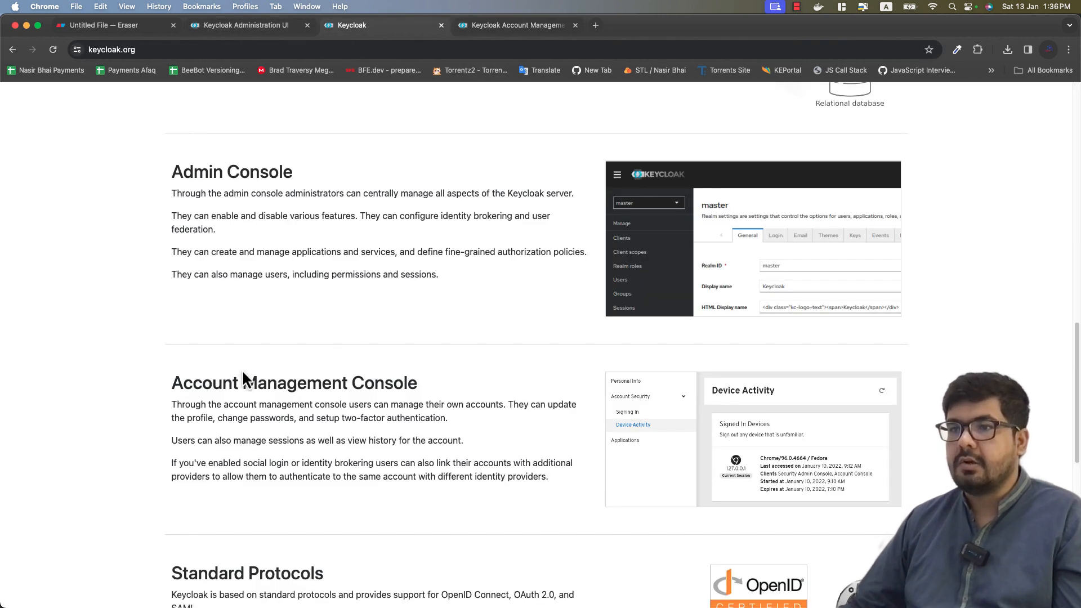
Step: Note the Account Management Console heading, then sign out of the account console
left_click_drag(242, 379, 400, 395)
left_click_drag(480, 399, 486, 400)
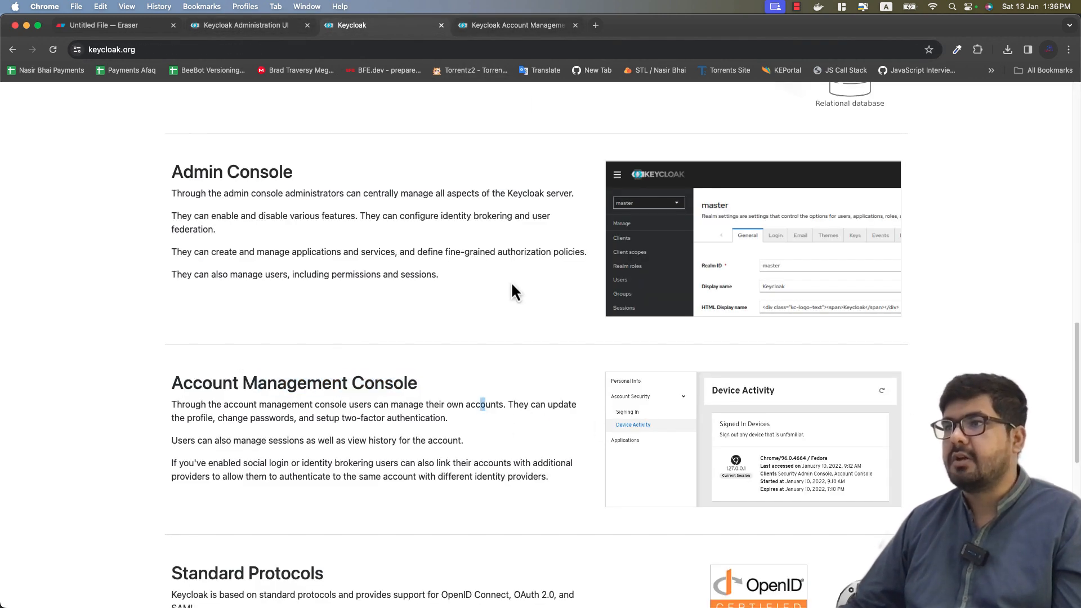
left_click(517, 26)
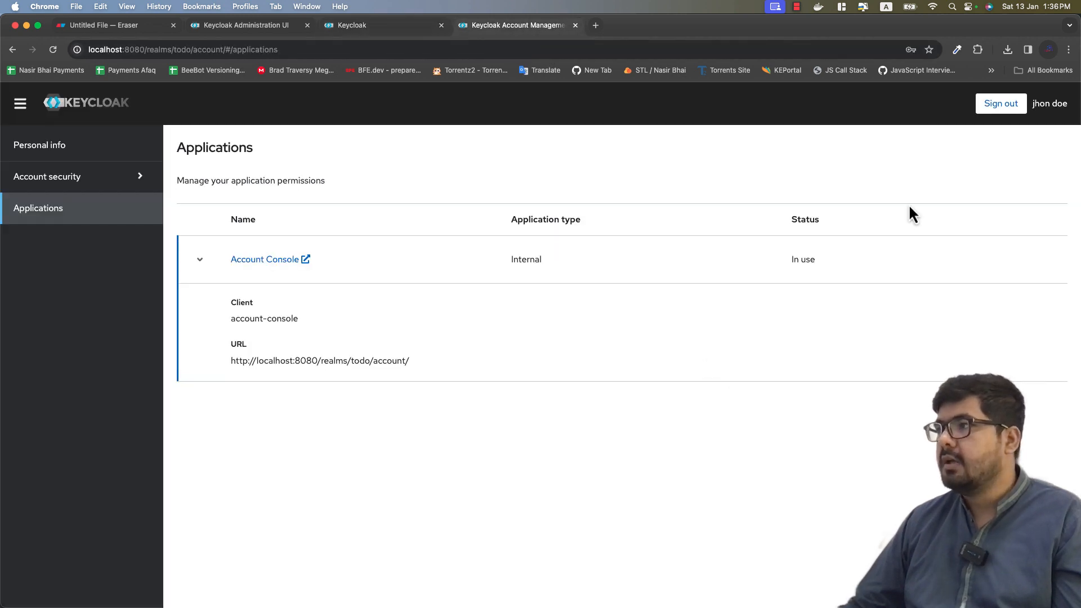
left_click(1001, 105)
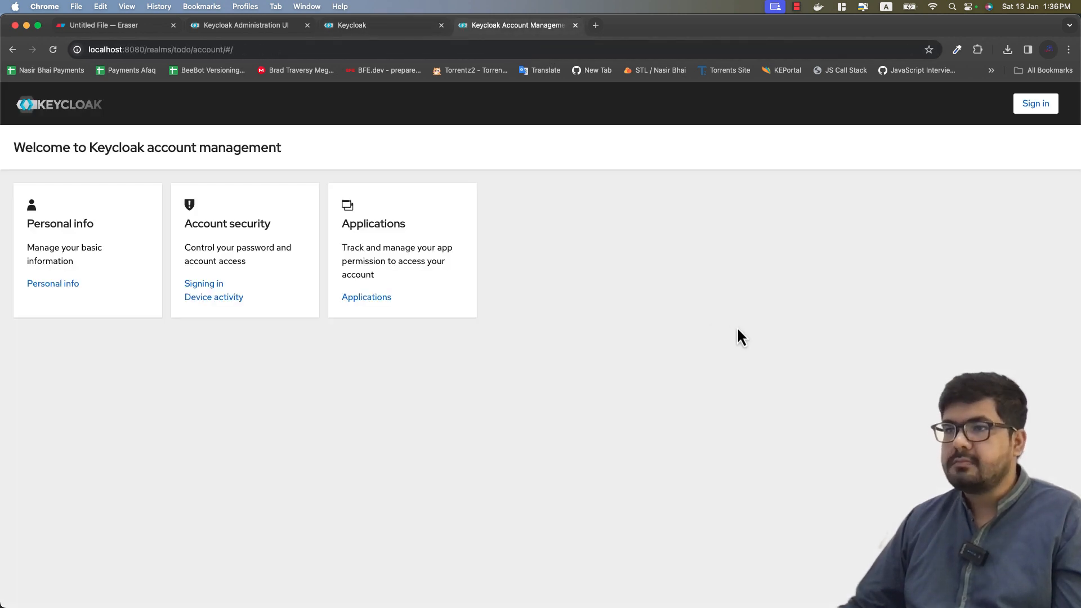
Step: Look over the user's details in the admin console, then bring up the Eraser diagram
left_click(241, 27)
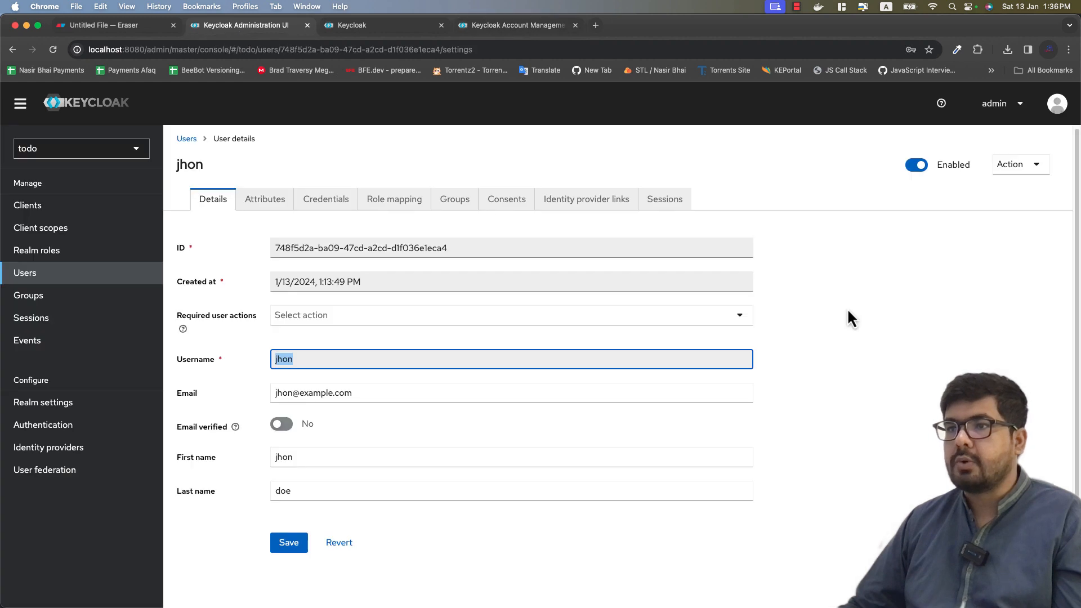
scroll(412, 337, "down", 1)
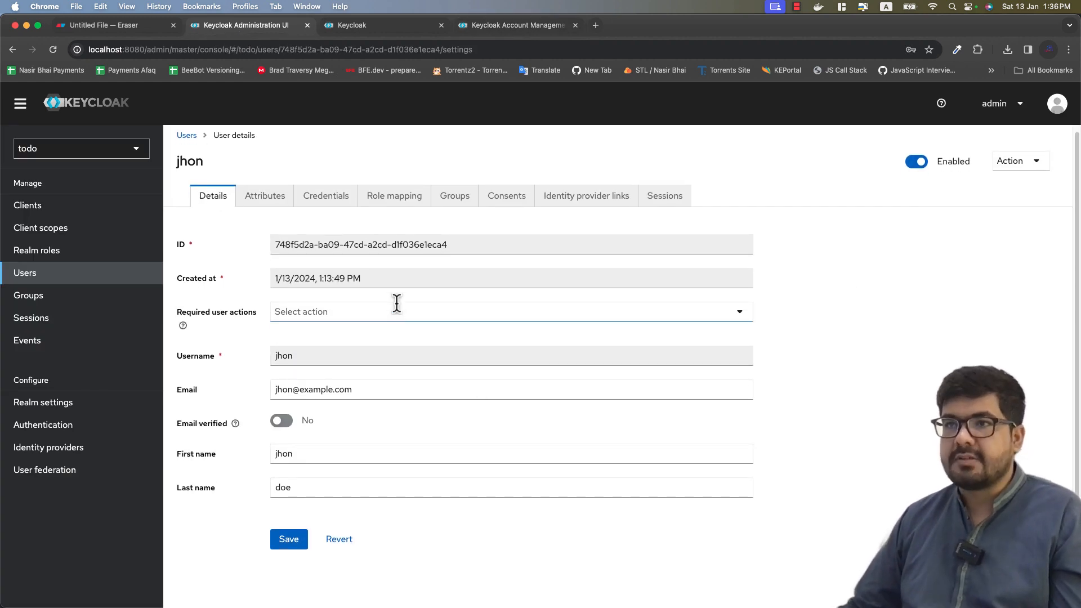
left_click(103, 32)
left_click(879, 522)
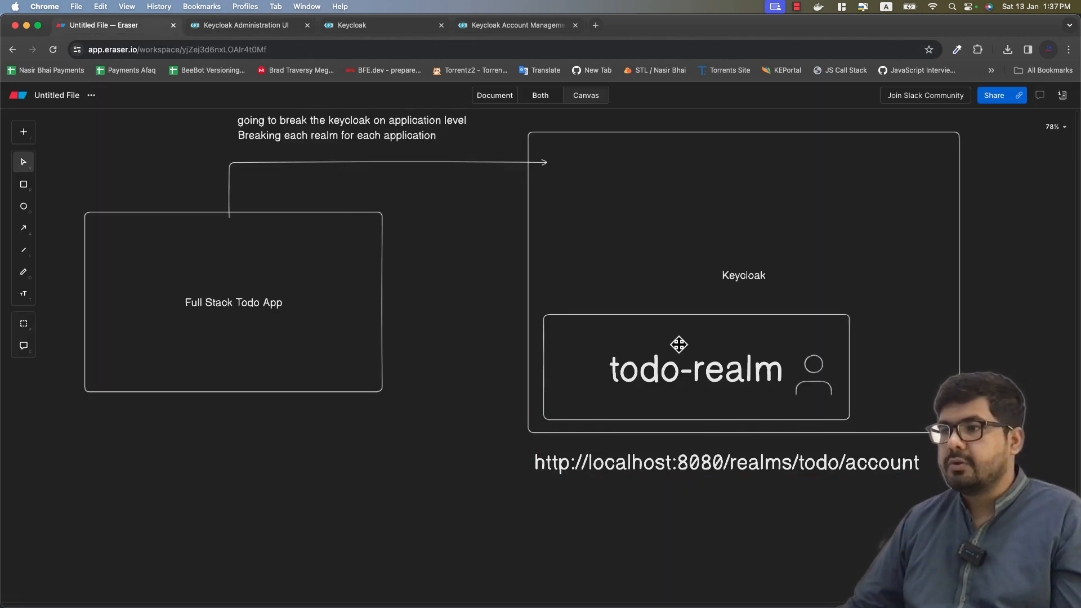
Step: Nudge the todo-realm box and its person icon slightly up-left, then deselect
left_click_drag(678, 345, 675, 343)
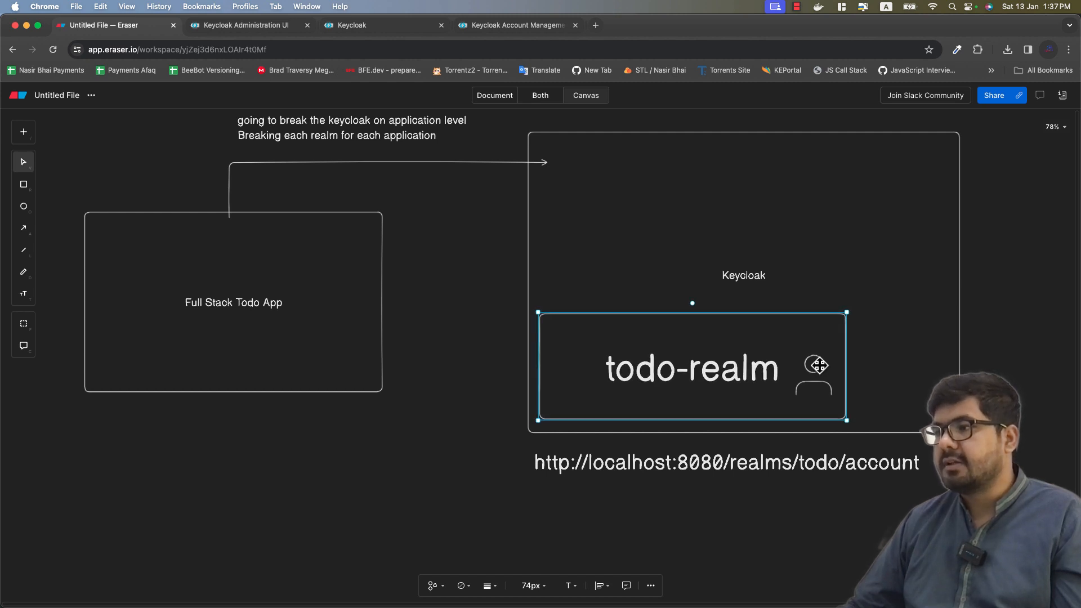
left_click_drag(814, 365, 809, 360)
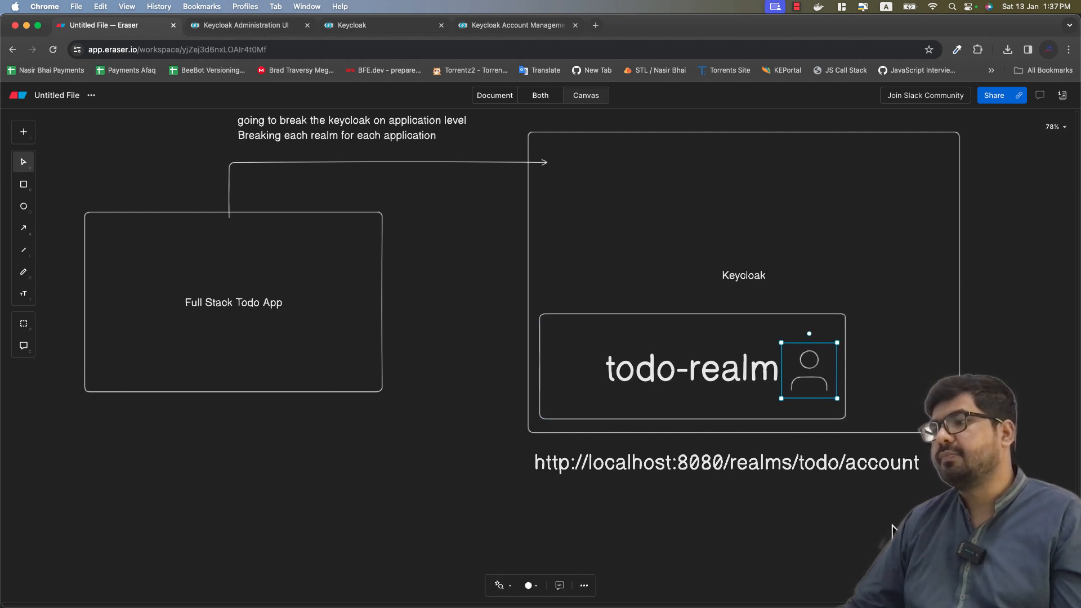
key("Escape")
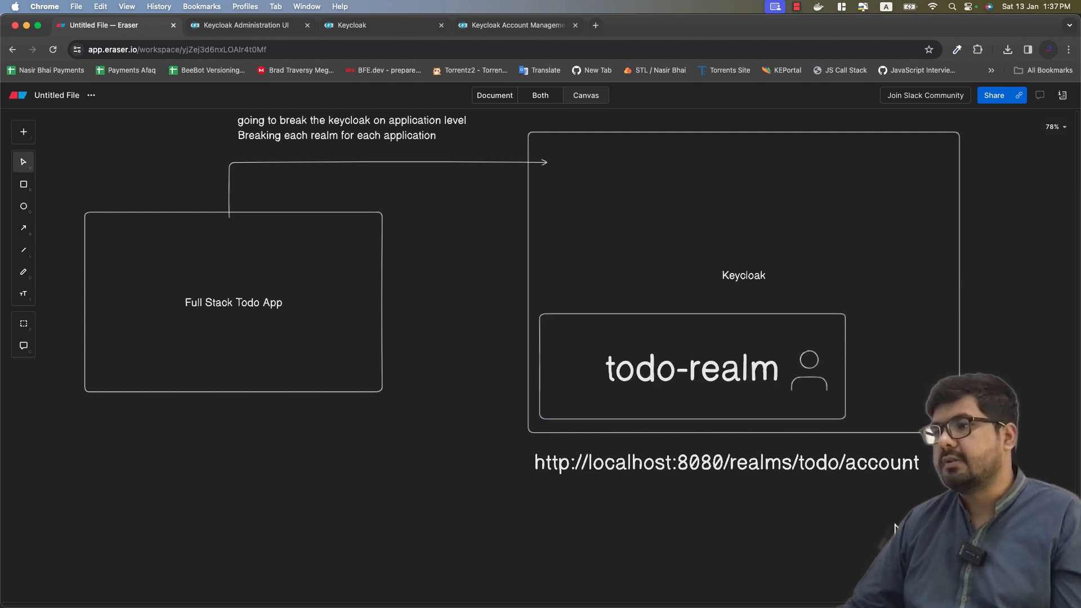
Step: Open the todo realm user from the Users list and view its empty Attributes tab
left_click(265, 34)
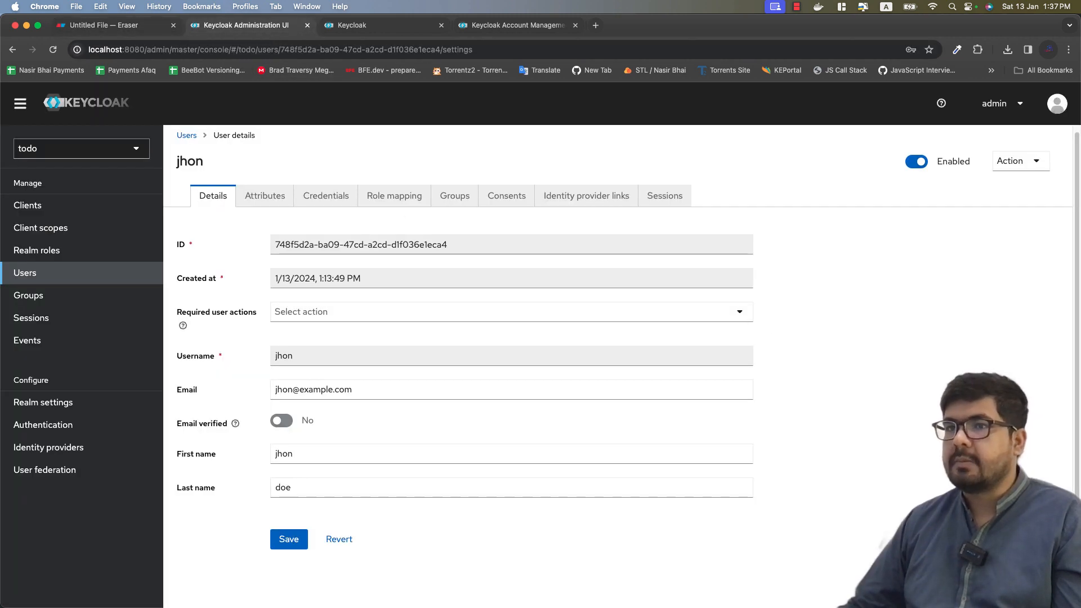
left_click(73, 280)
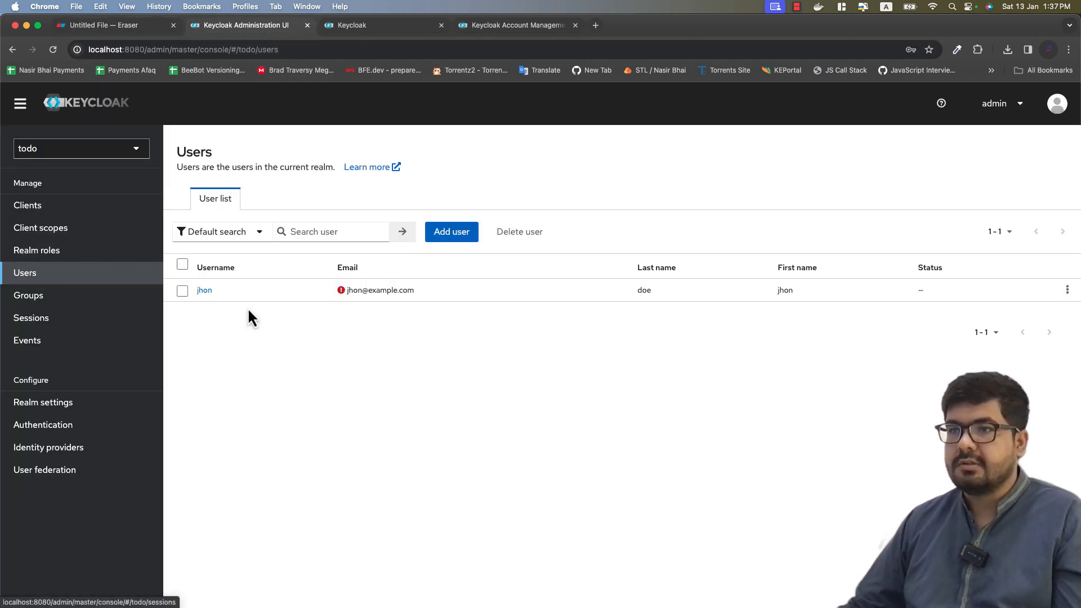
left_click(205, 294)
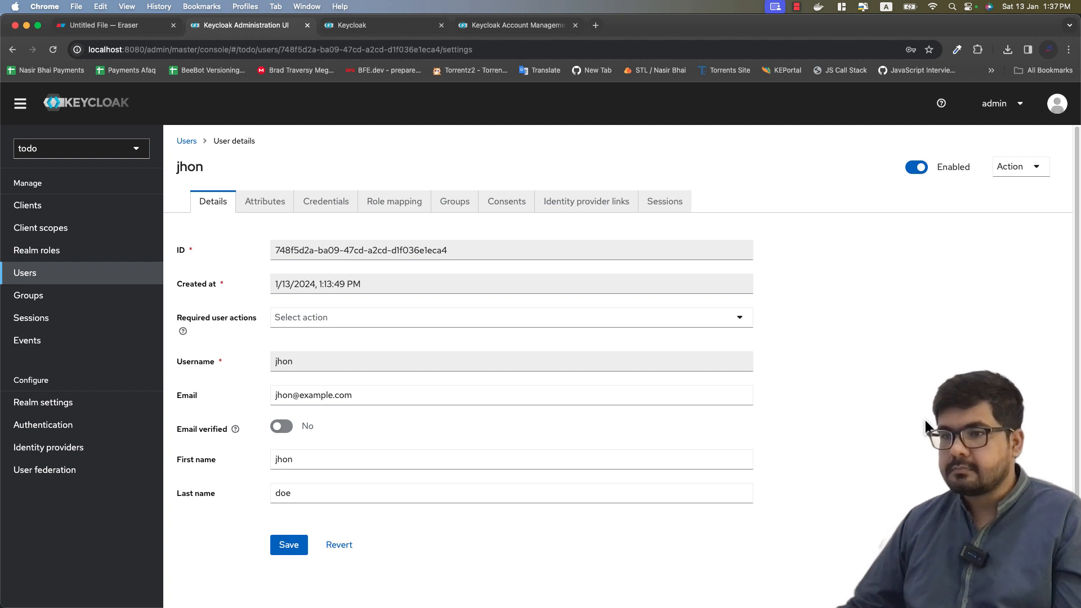
left_click(266, 206)
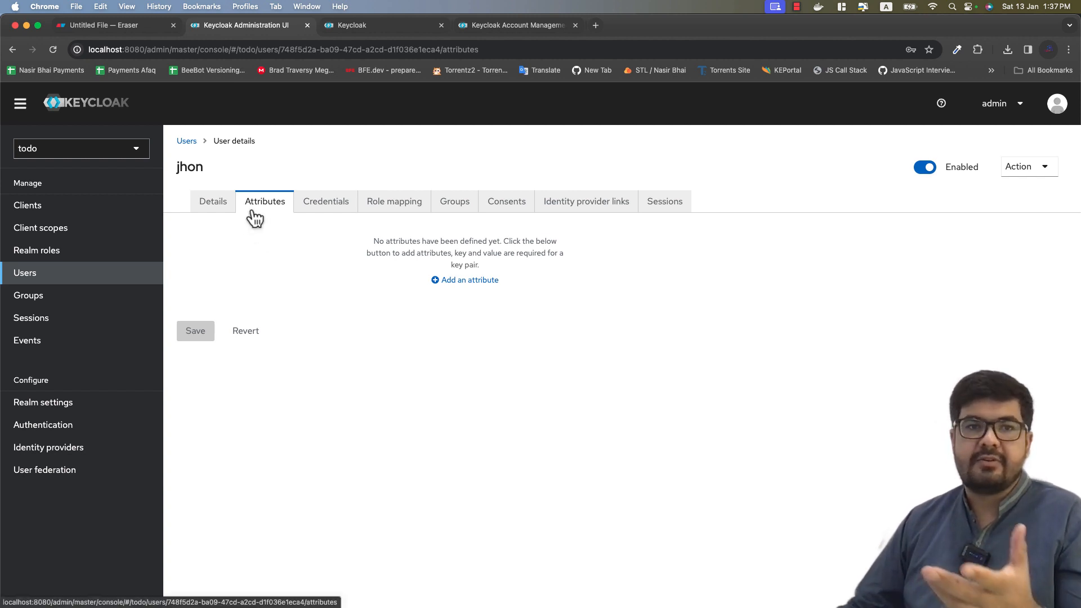
Step: Add and save a user attribute with key 'age' and value 22
left_click(459, 283)
left_click(256, 260)
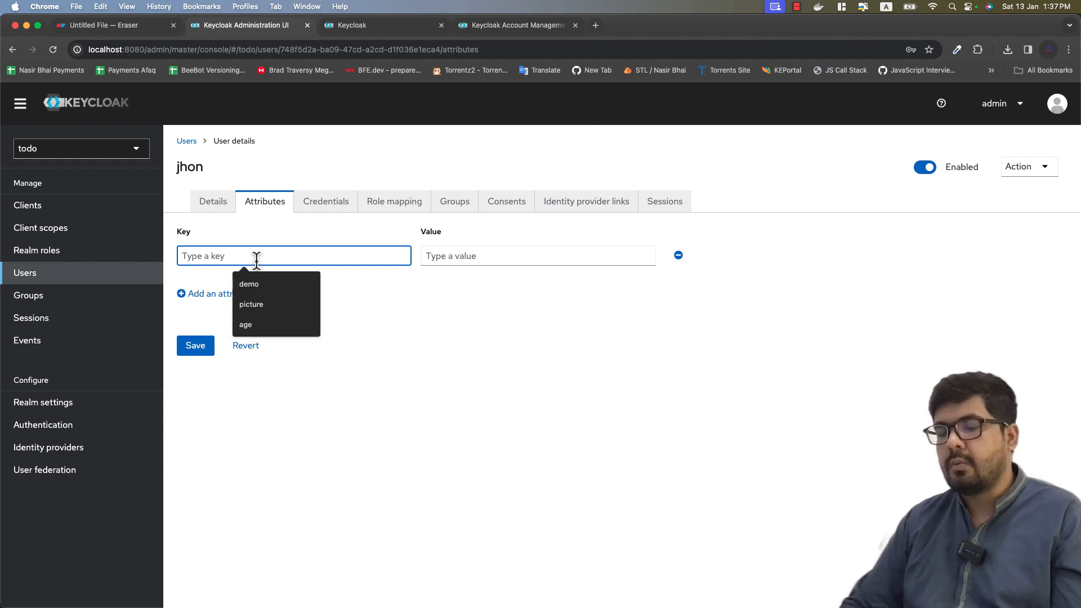
type("age")
key("Tab")
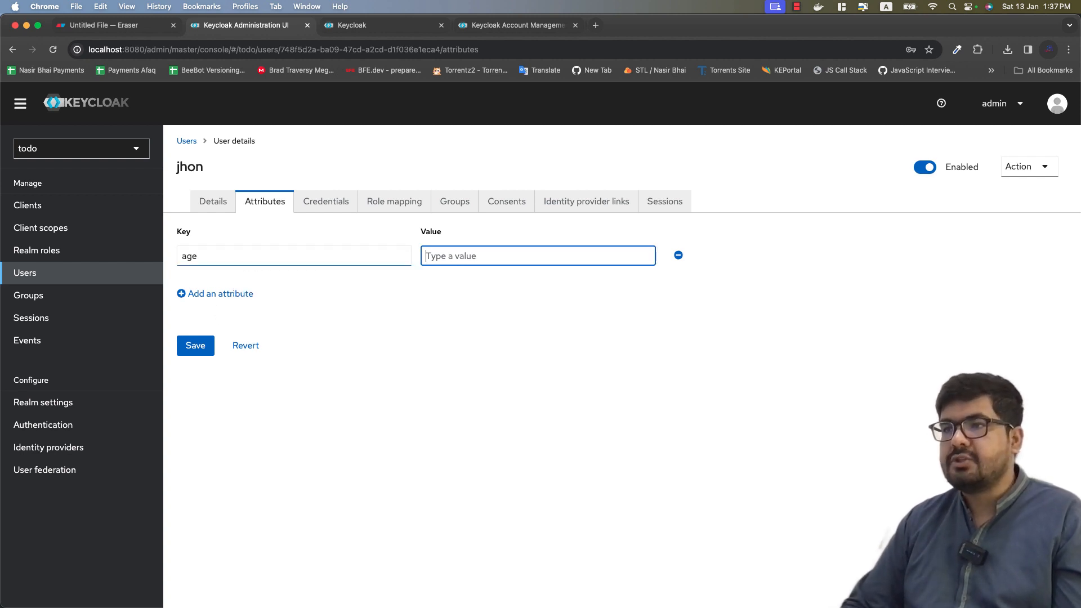
type("22")
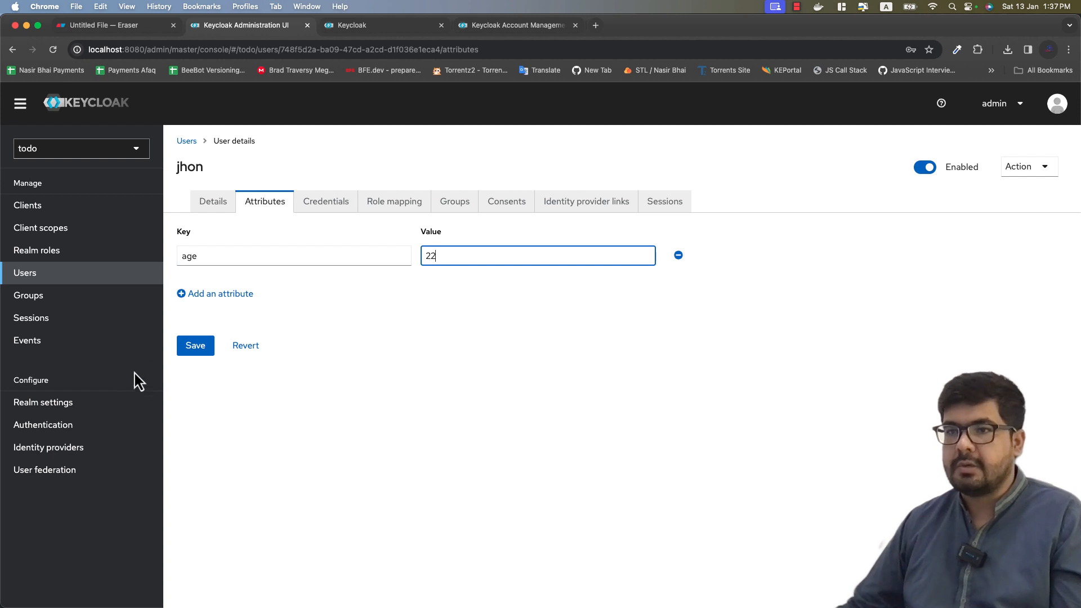
left_click(194, 345)
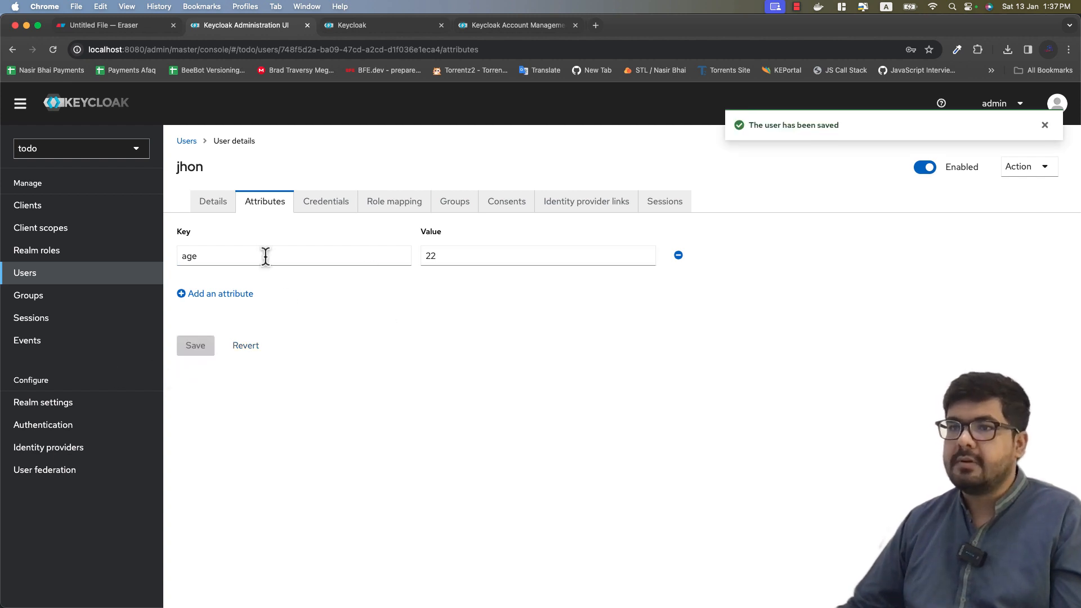
Step: Show the user's credentials, which list one password
double_click(178, 168)
left_click(357, 323)
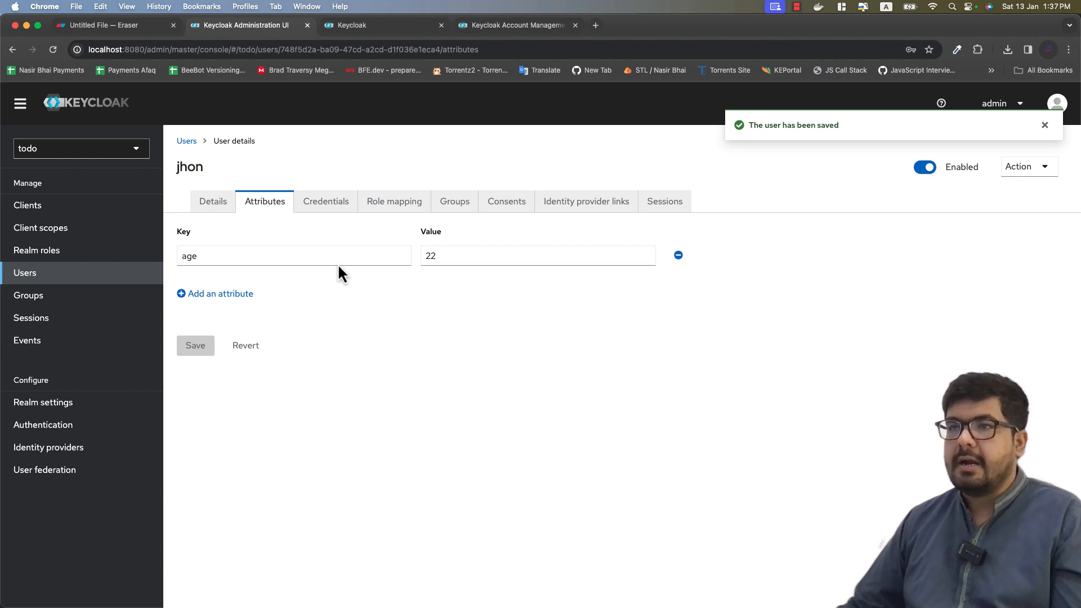
left_click(320, 207)
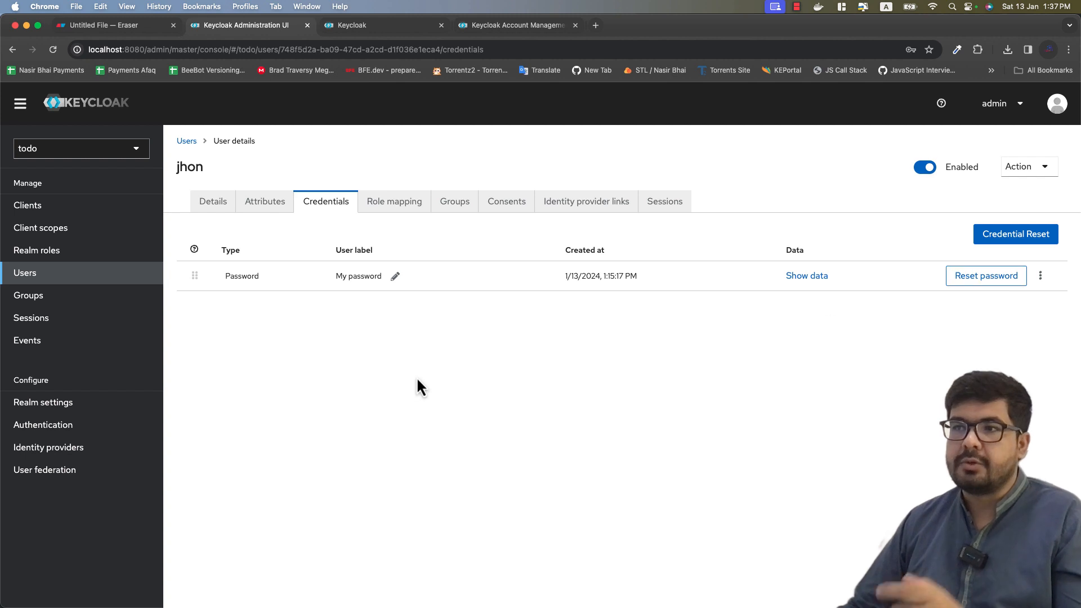
Step: Show the user's Role mapping tab, listing only default-roles-todo
left_click(387, 208)
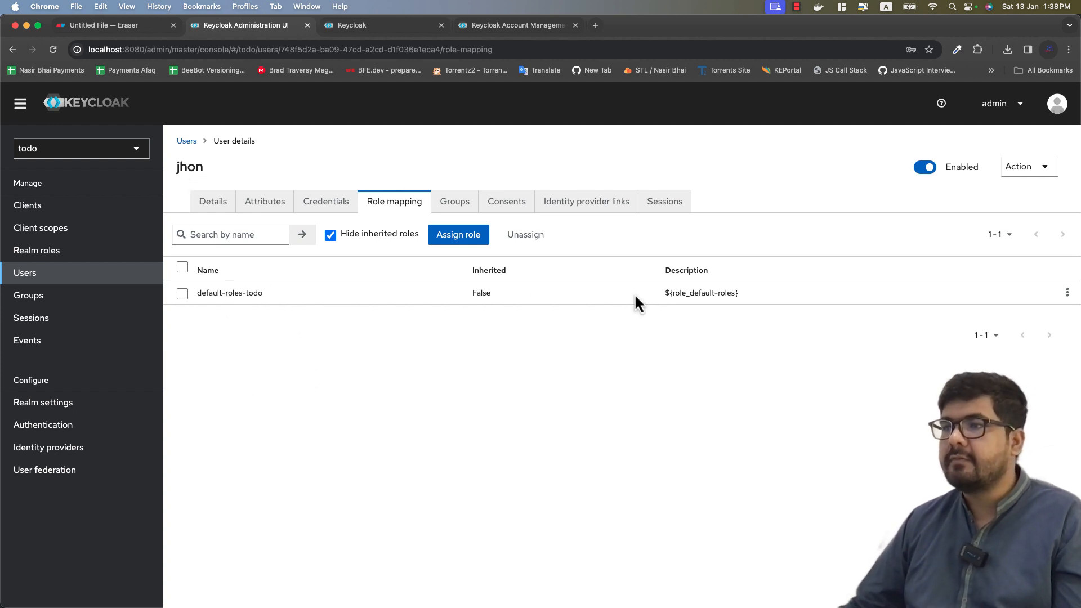
Step: Review the Assign role dialog without assigning anything, then view the user's empty Groups tab
left_click(461, 239)
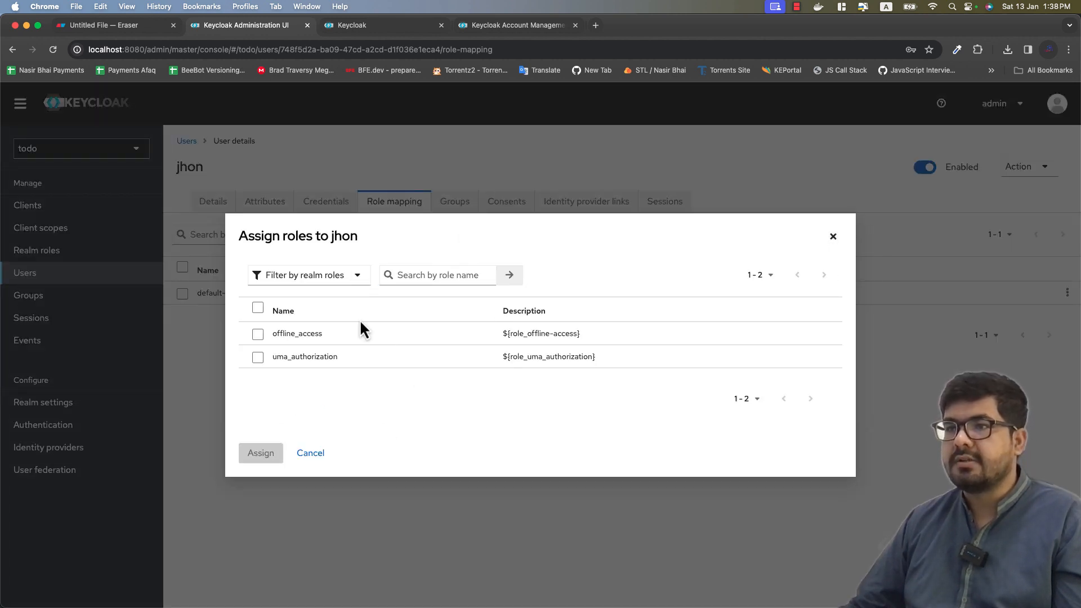
left_click_drag(313, 239, 361, 238)
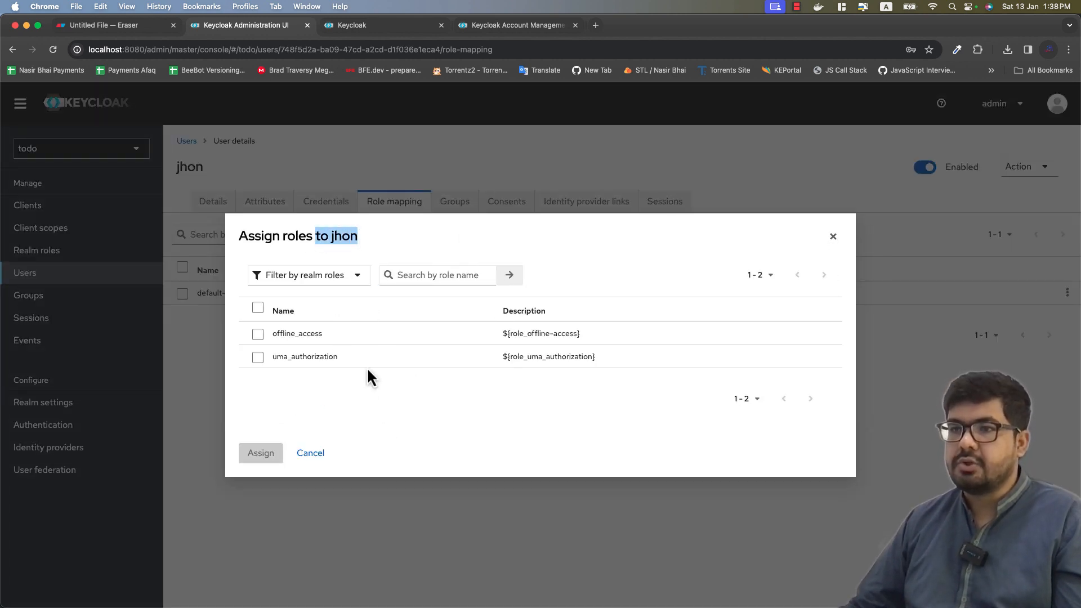
left_click(259, 319)
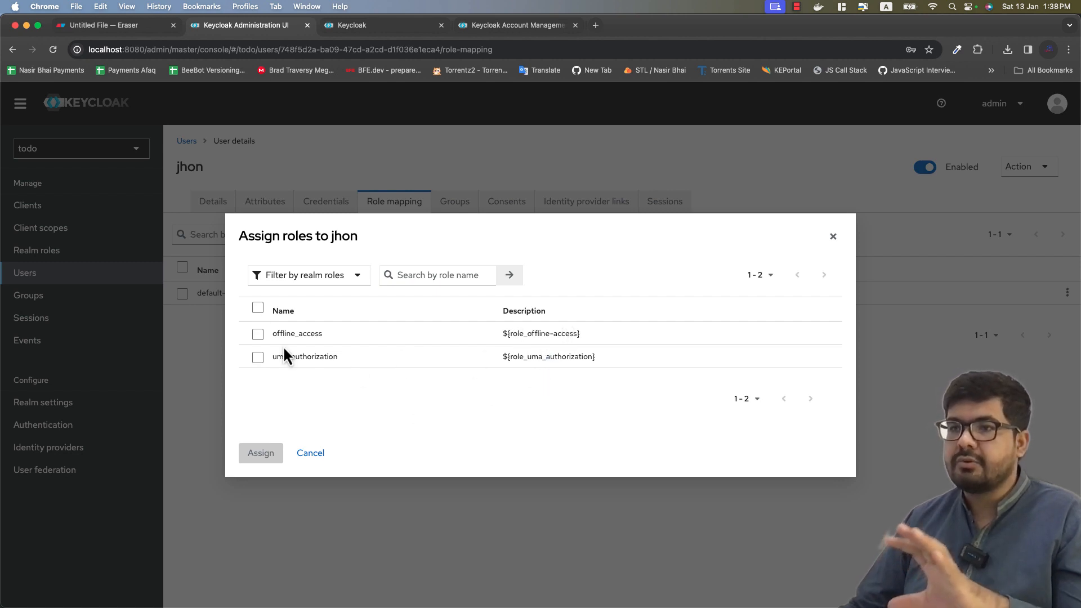
left_click(833, 236)
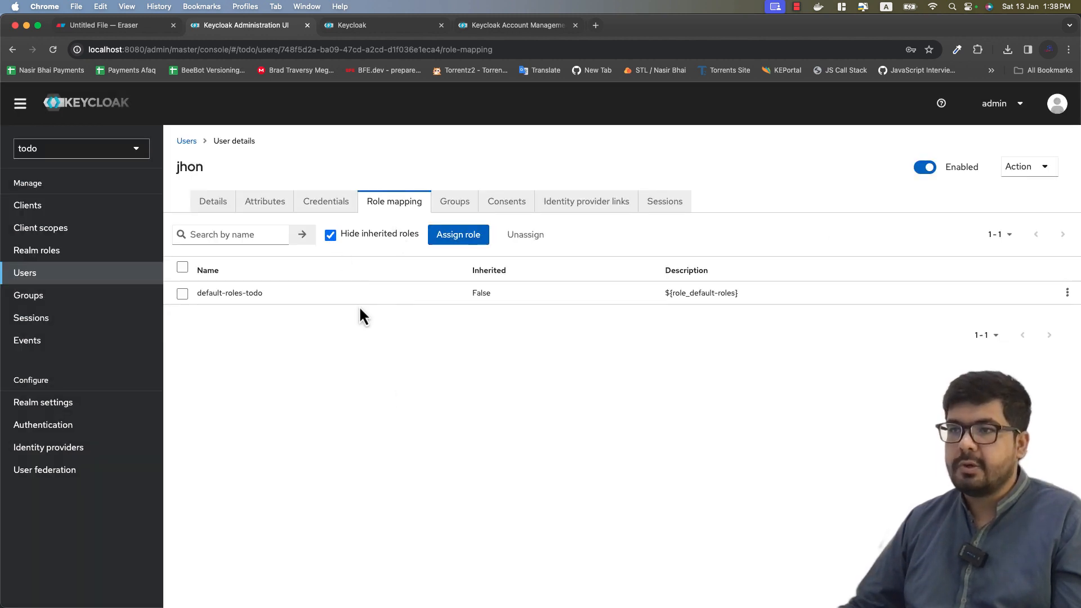
left_click(455, 202)
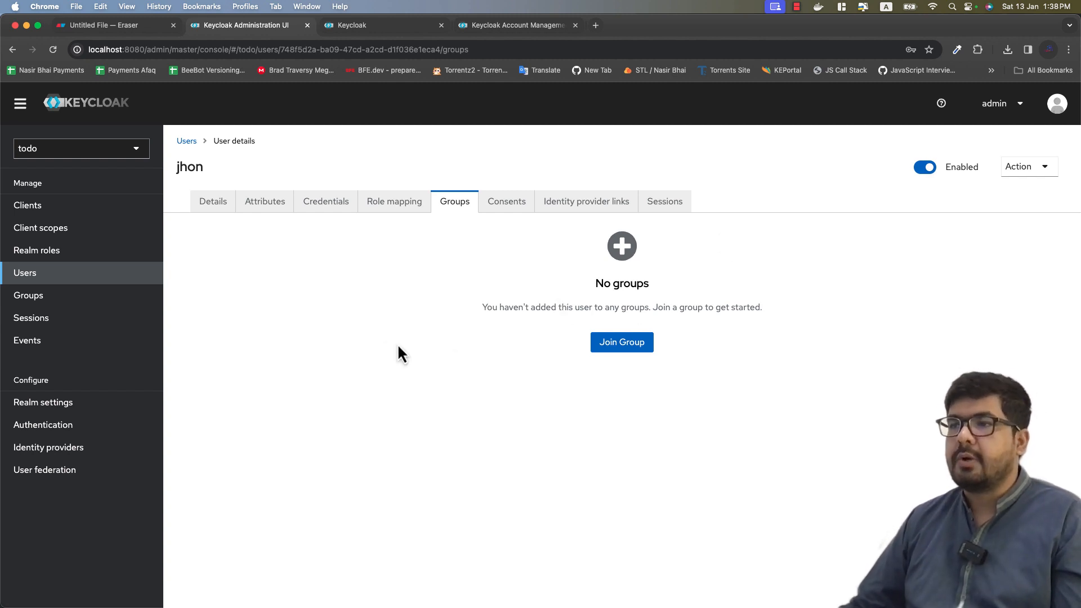
Step: Check the user's Consents and Identity provider links tabs, which show no linked providers
left_click(508, 206)
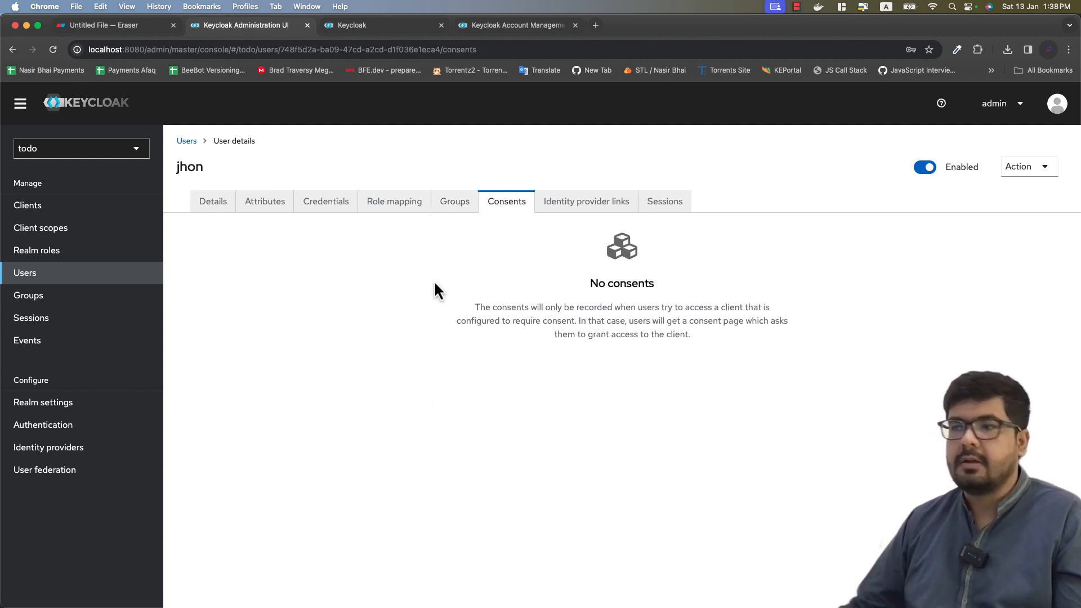
left_click(604, 208)
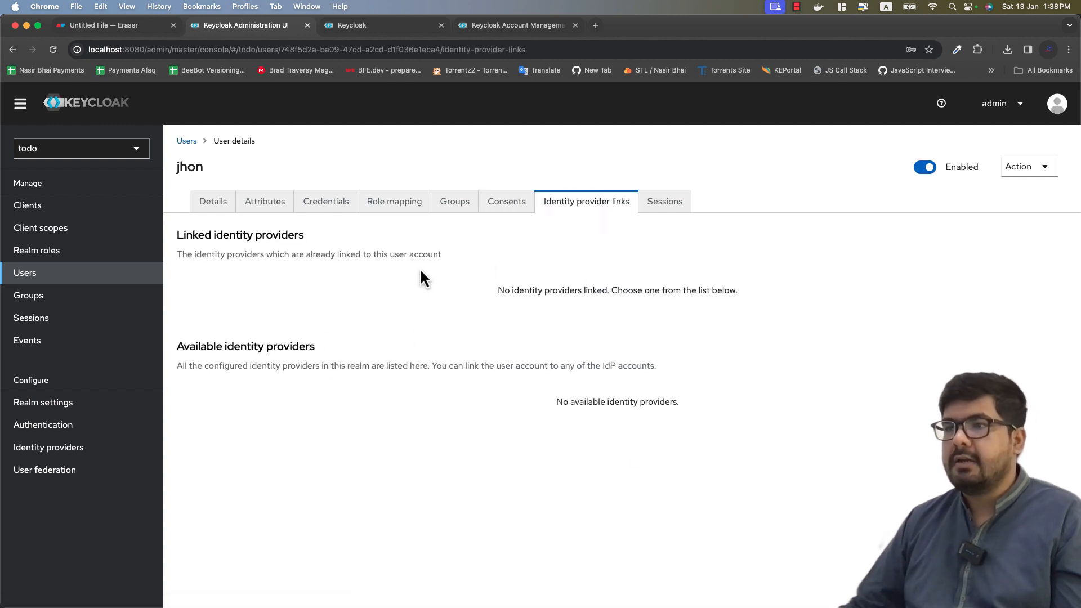
left_click_drag(223, 239, 331, 256)
left_click(440, 355)
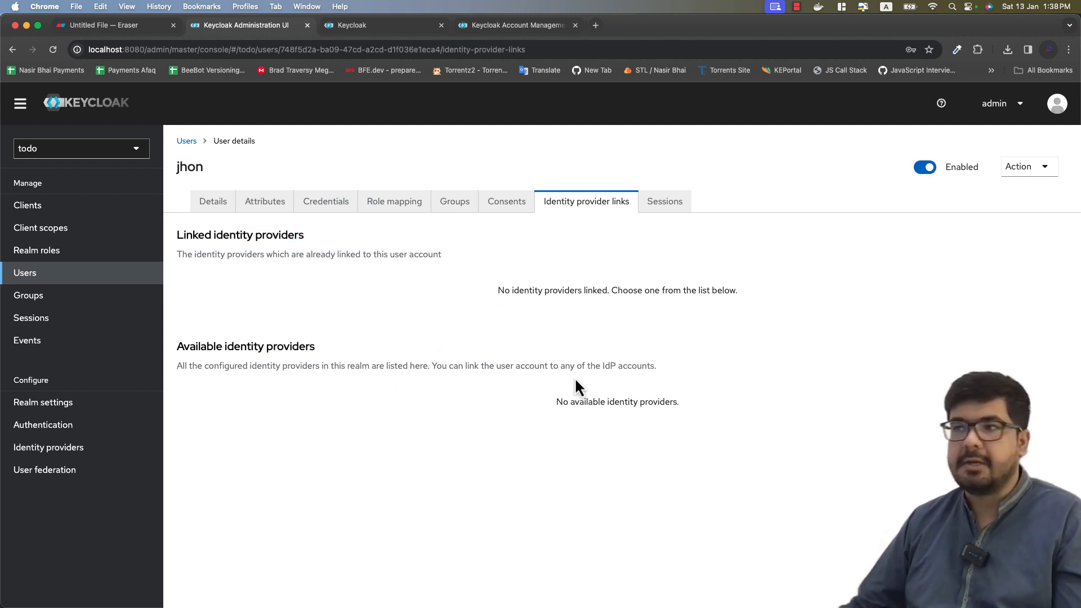
Step: Open the user's Sessions tab and note the 'no active sessions' message
left_click(684, 215)
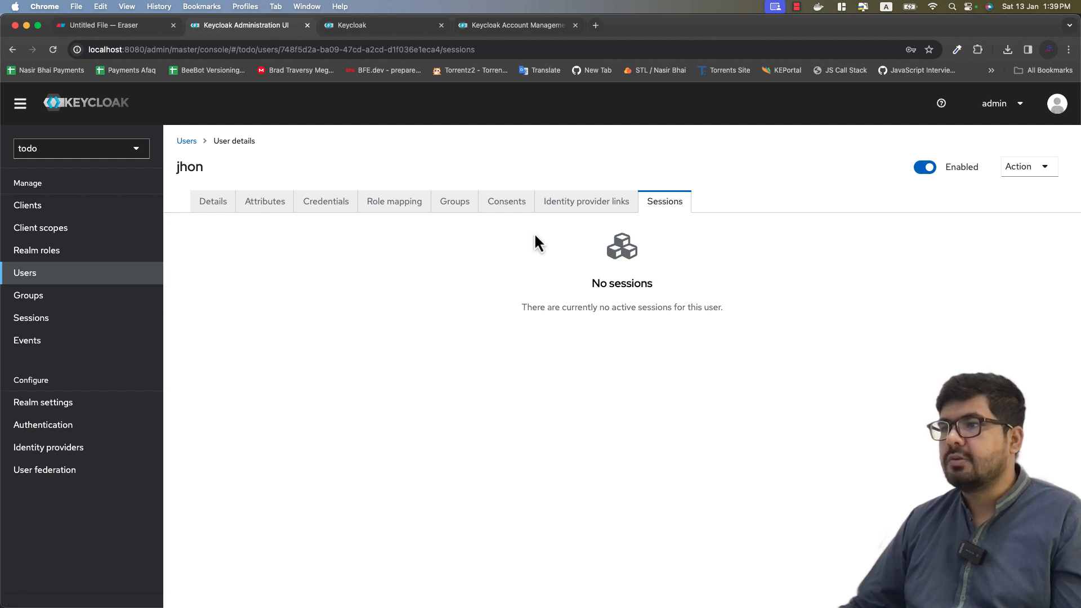
left_click_drag(538, 309, 723, 308)
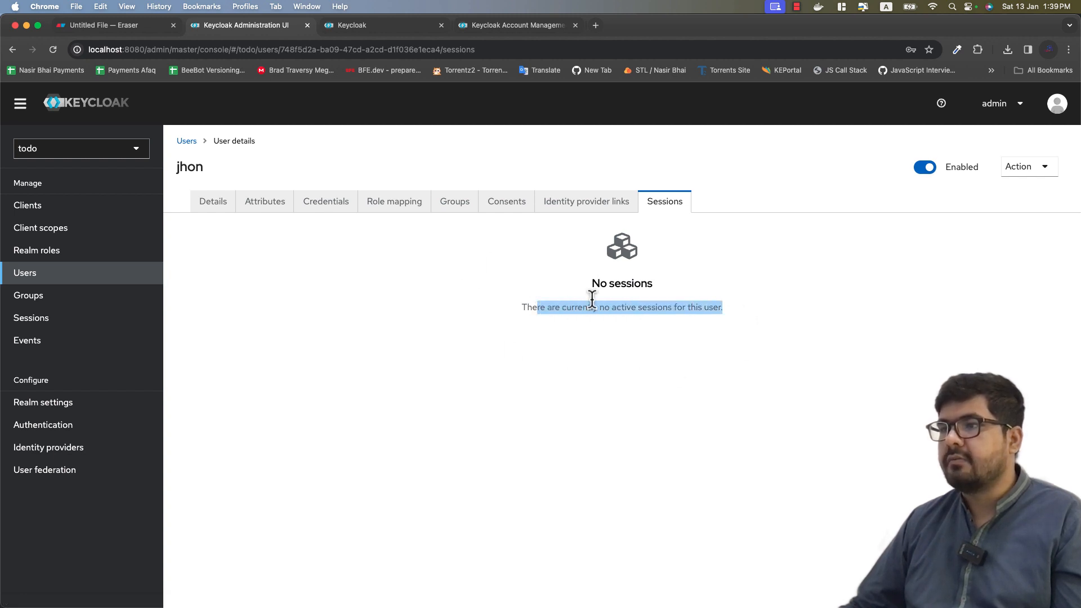
left_click(578, 324)
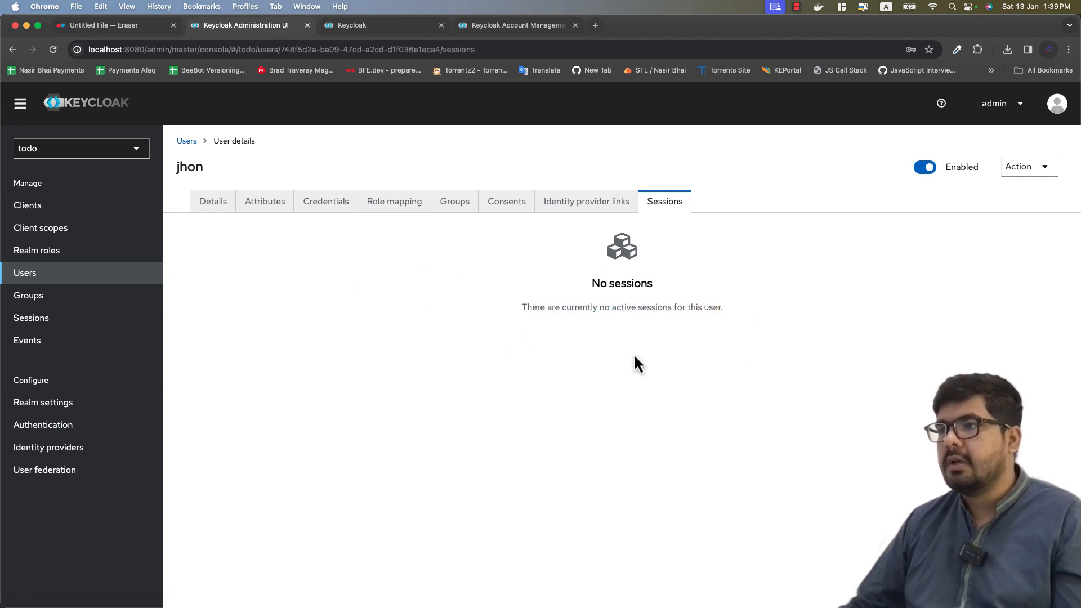
Step: Sign the test user into the todo account console with autofilled credentials, then return to the admin console
left_click(509, 34)
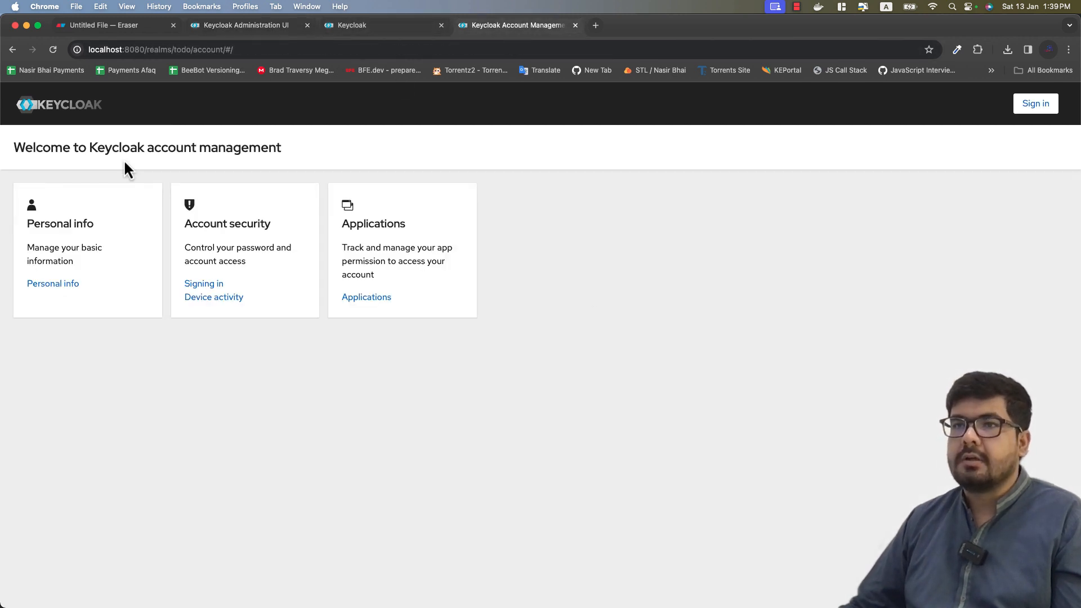
left_click_drag(111, 147, 405, 166)
left_click(406, 166)
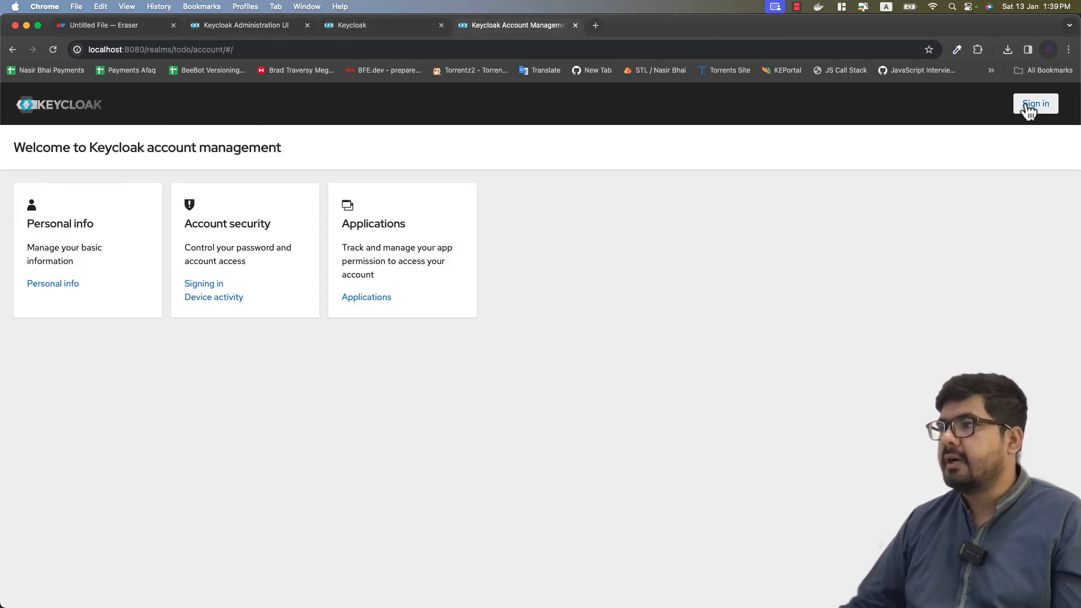
left_click(1028, 107)
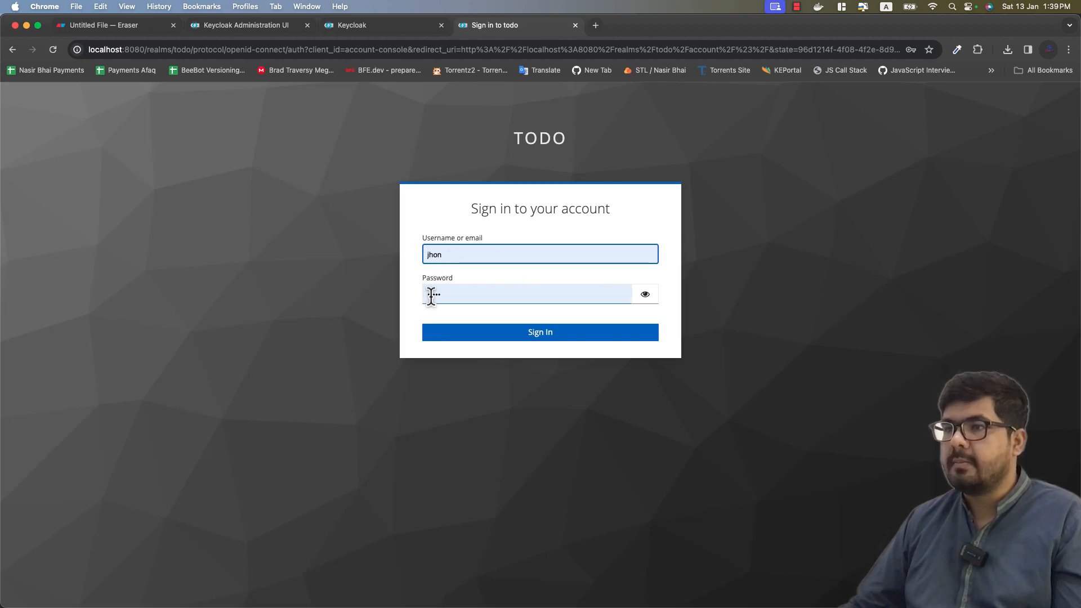
left_click(465, 335)
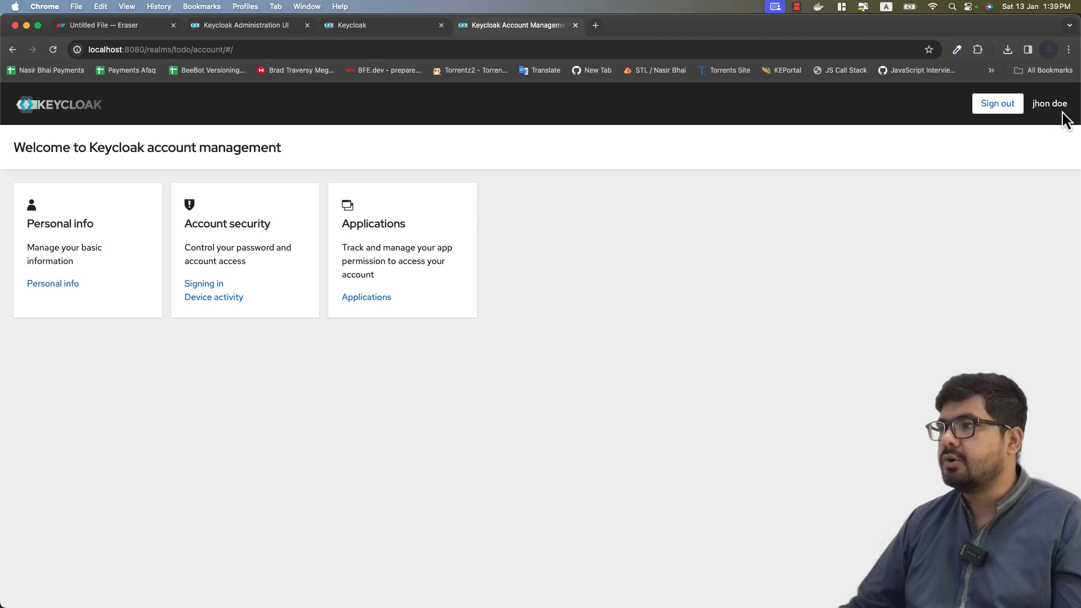
left_click(231, 30)
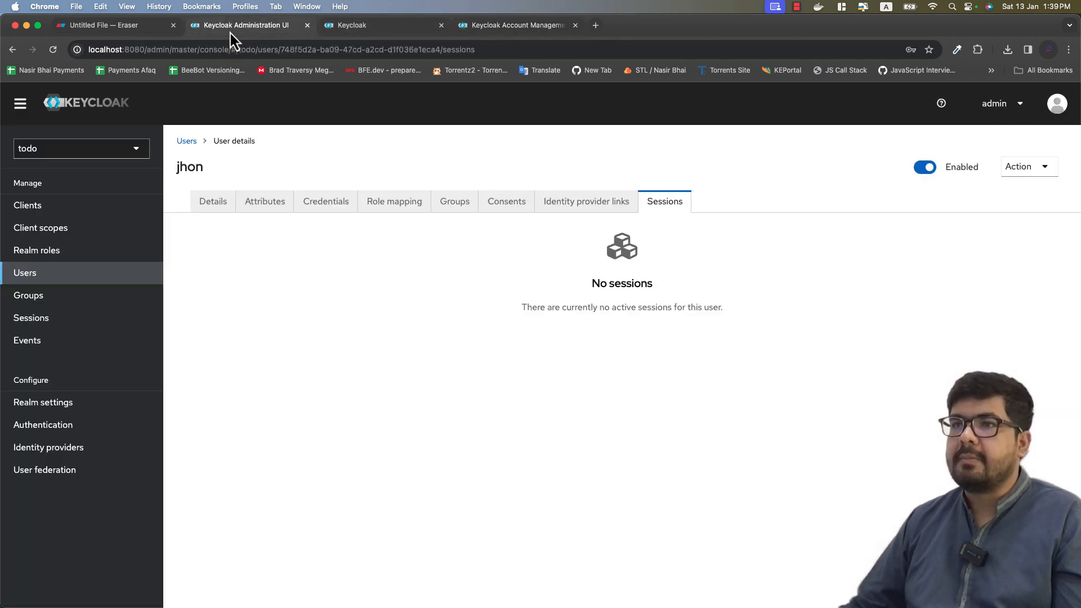
Step: Reload the user's Sessions tab and inspect the new session's start time and IP address
left_click(53, 49)
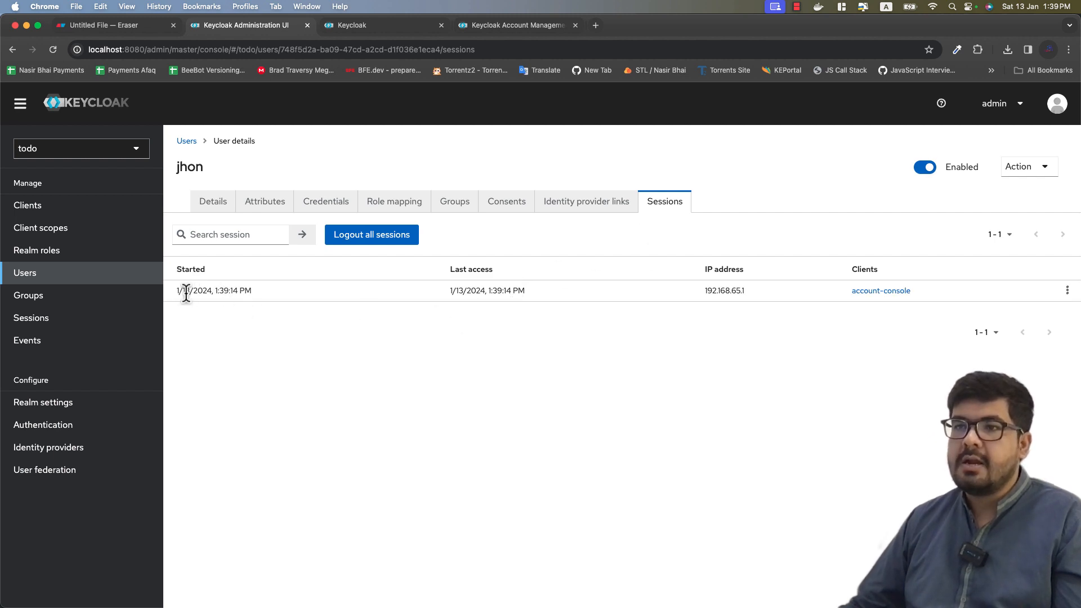
left_click_drag(175, 291, 266, 301)
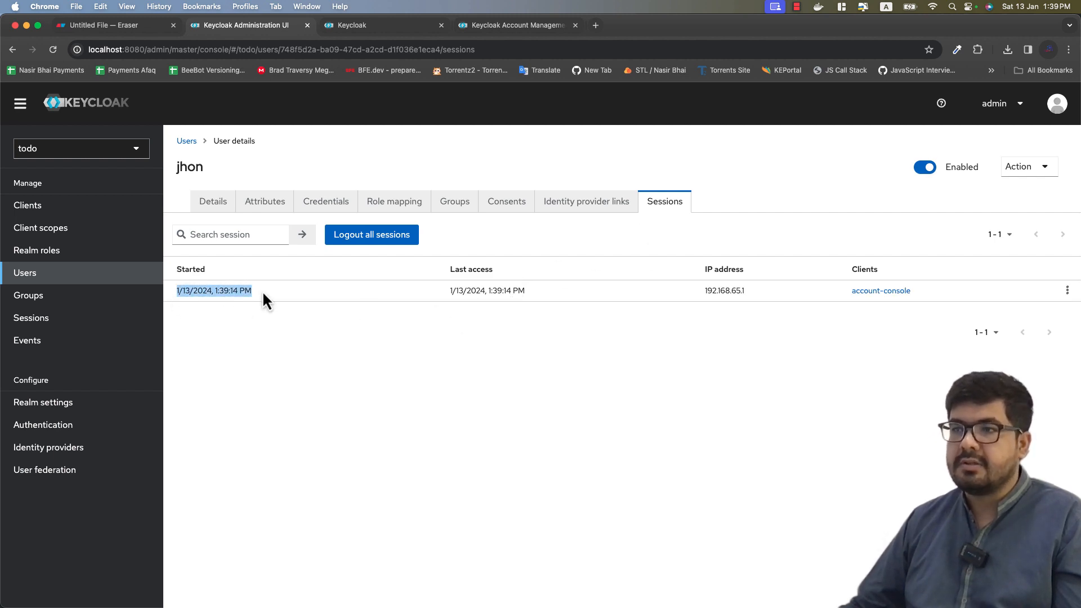
left_click(455, 291)
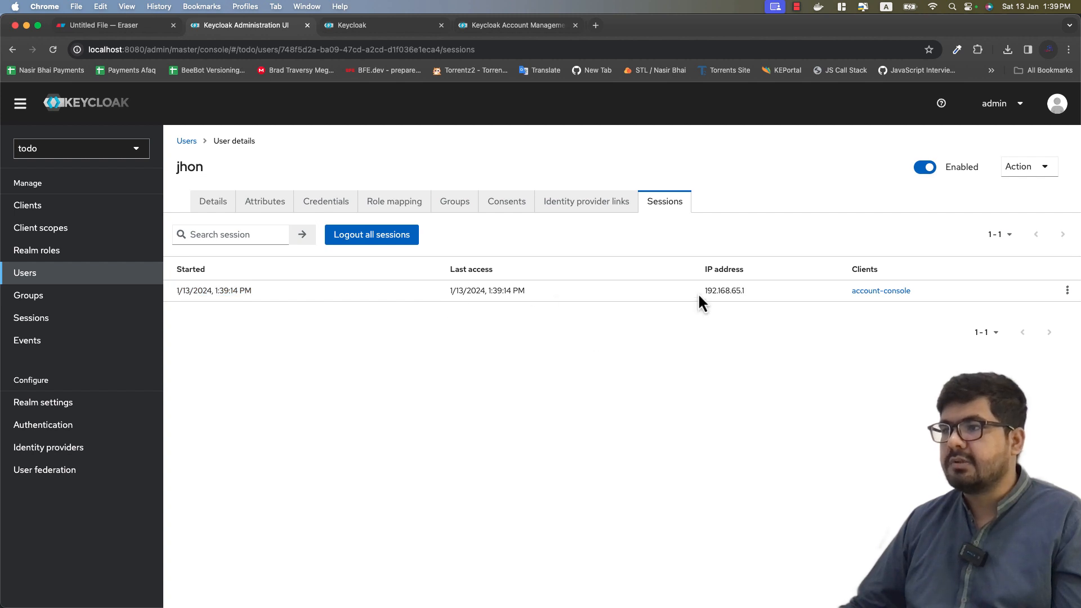
left_click_drag(701, 298, 785, 291)
left_click(828, 292)
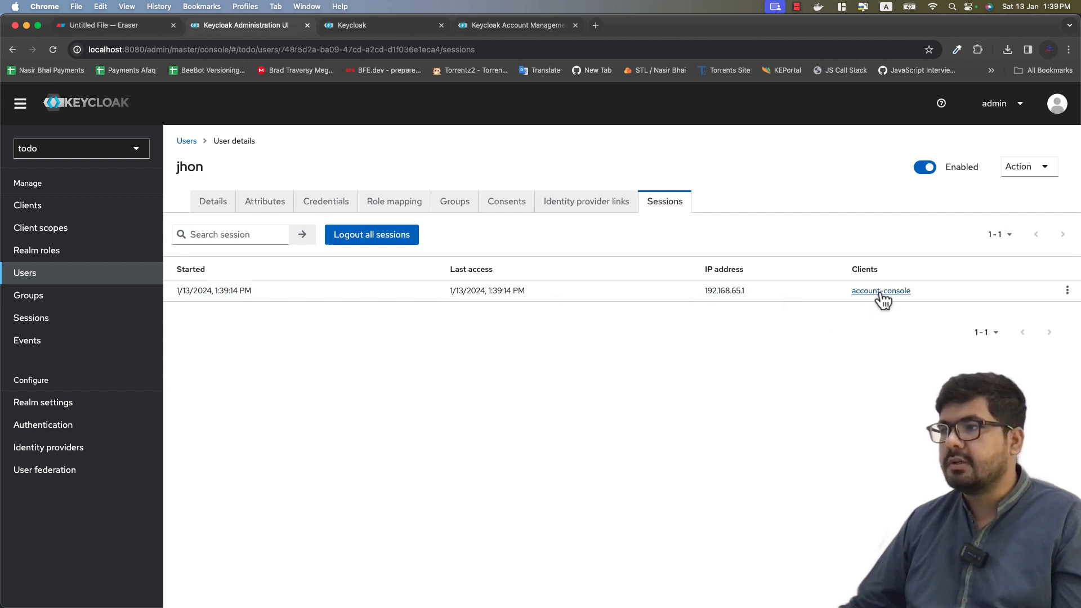
Step: Glance at the account page, then open the todo realm's Realm settings
left_click(490, 26)
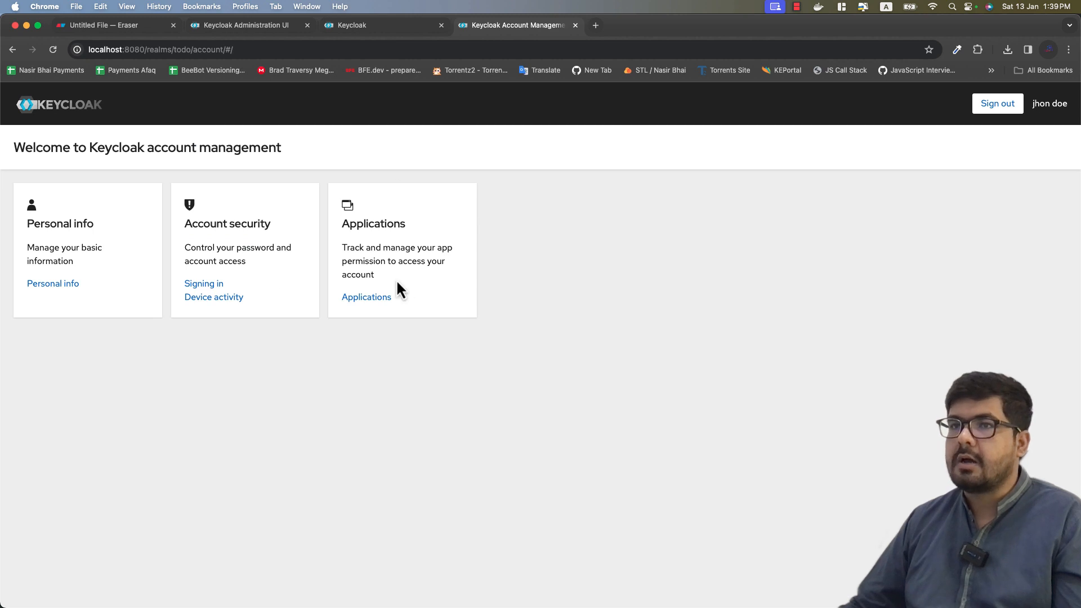
left_click(239, 26)
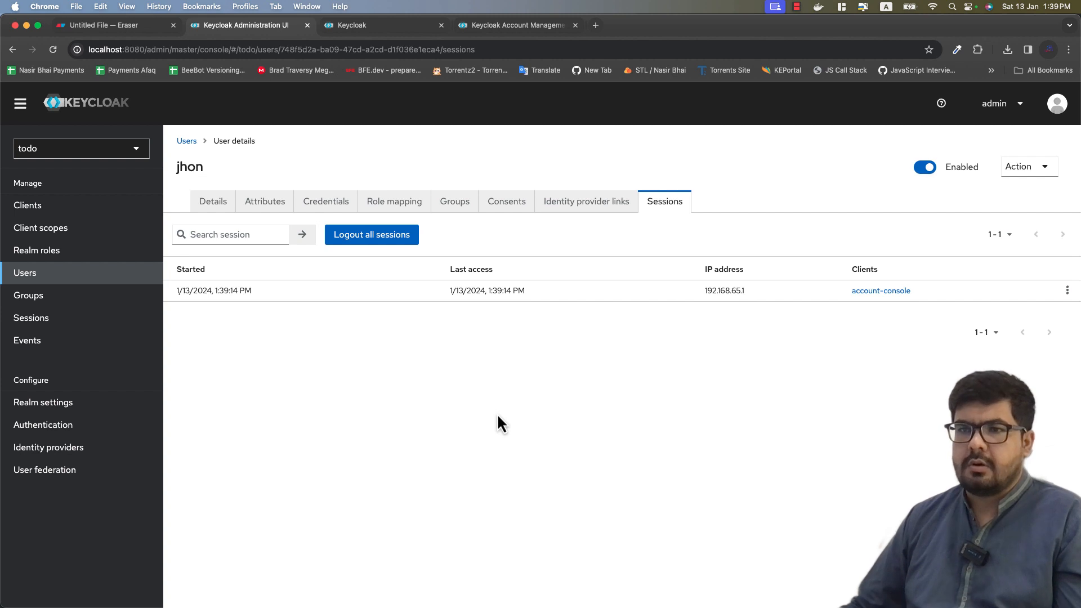
left_click(59, 407)
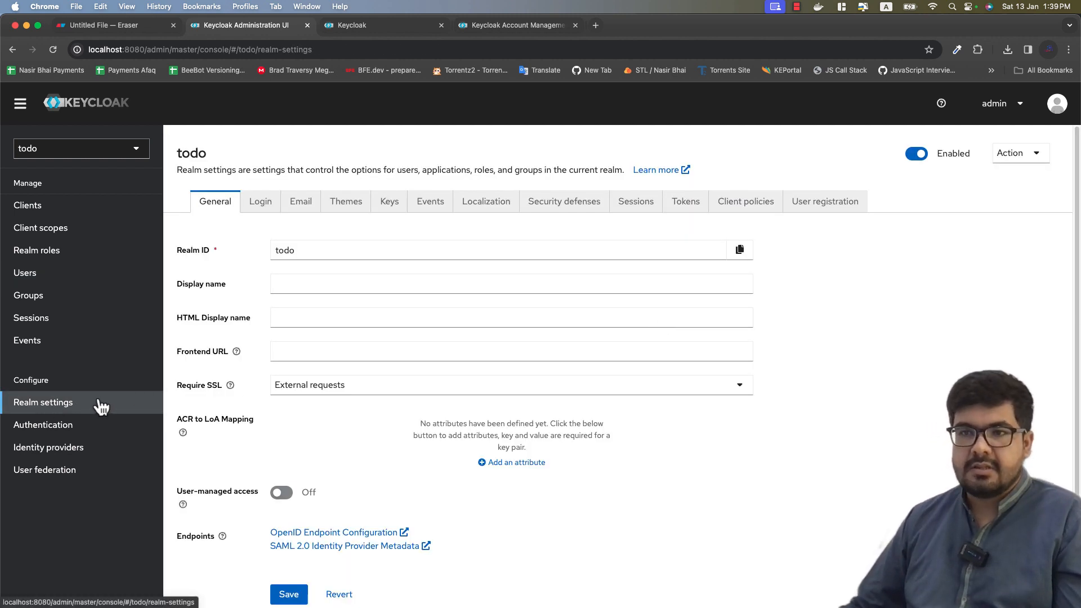
Step: Nudge the todo-realm box slightly left in the Eraser diagram, then return to the todo realm settings
left_click(133, 25)
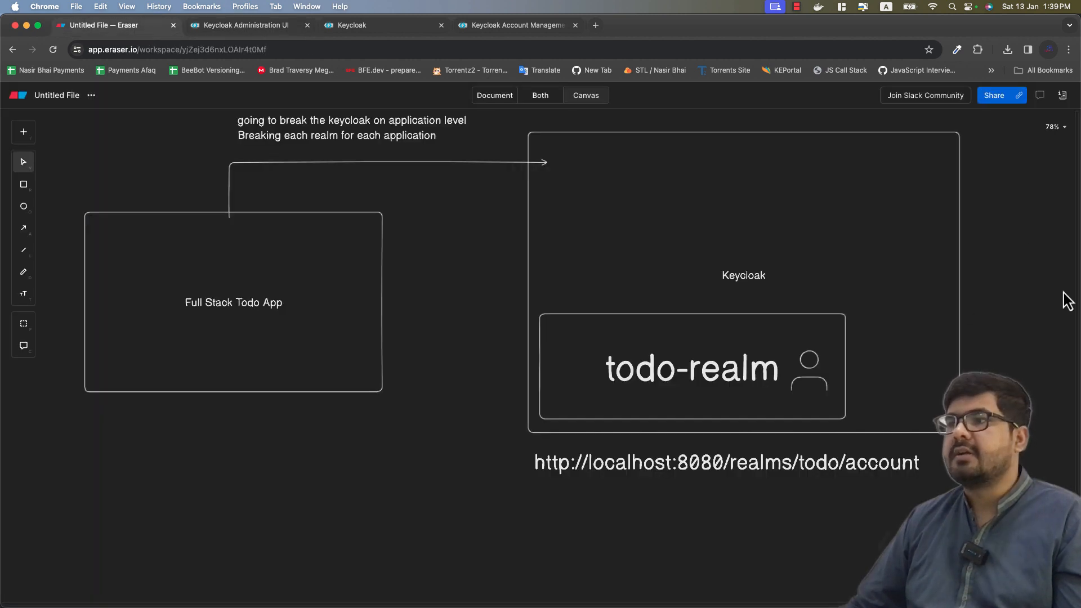
left_click(762, 349)
left_click_drag(761, 349, 750, 347)
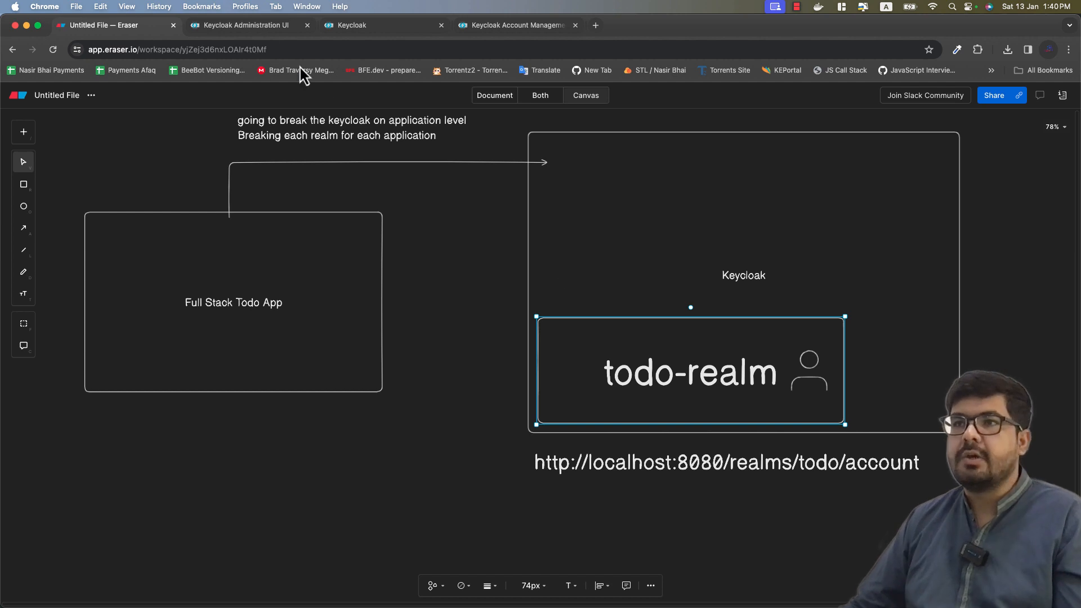
left_click(246, 27)
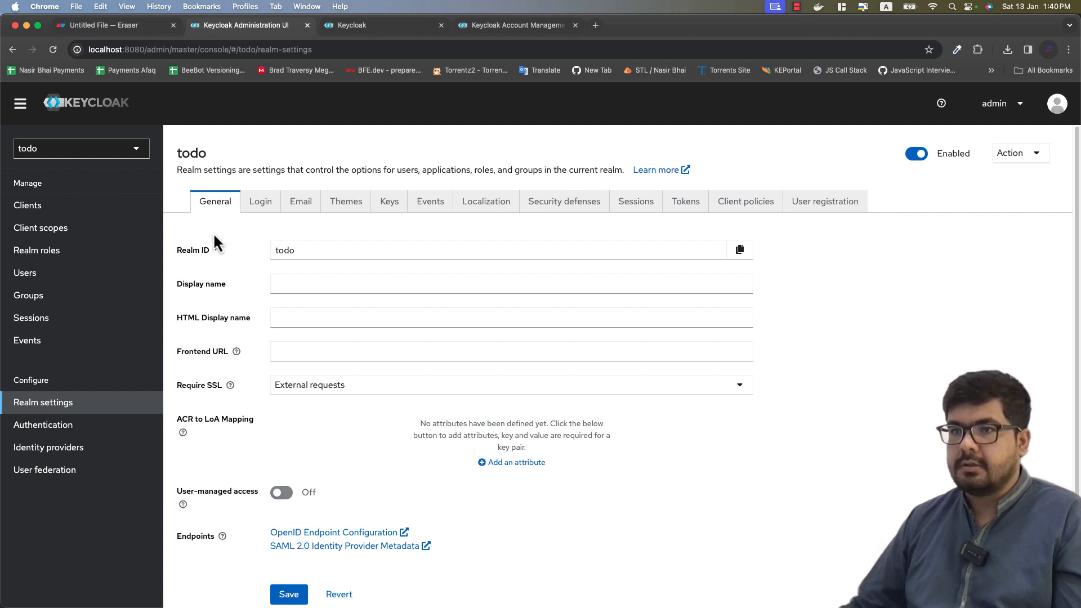
scroll(274, 265, "down", 2)
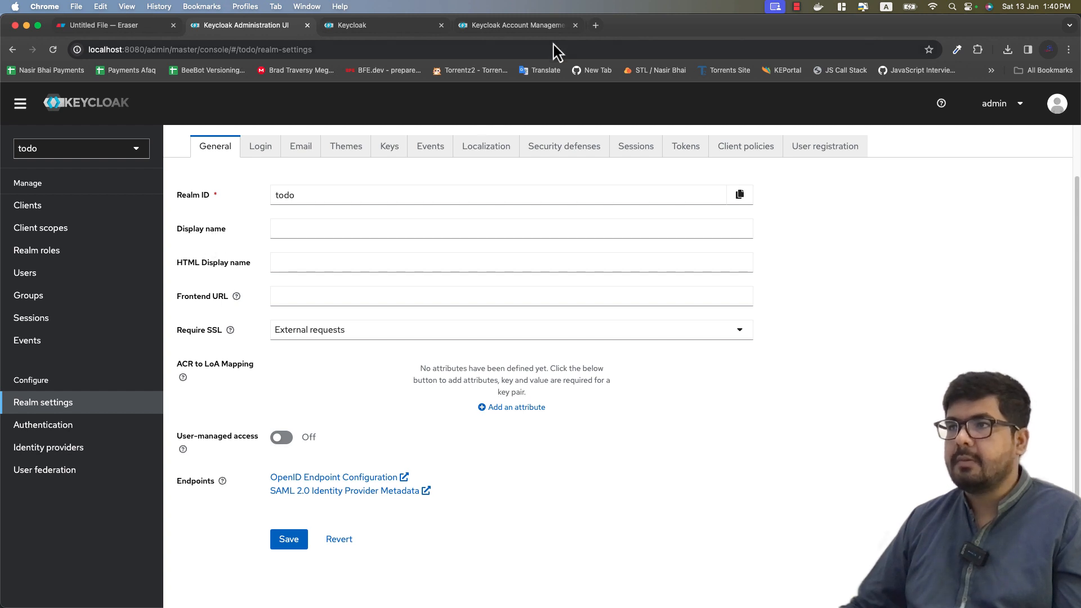
Step: Sign the user out of the todo account console and reload its TODO sign-in page
left_click(530, 27)
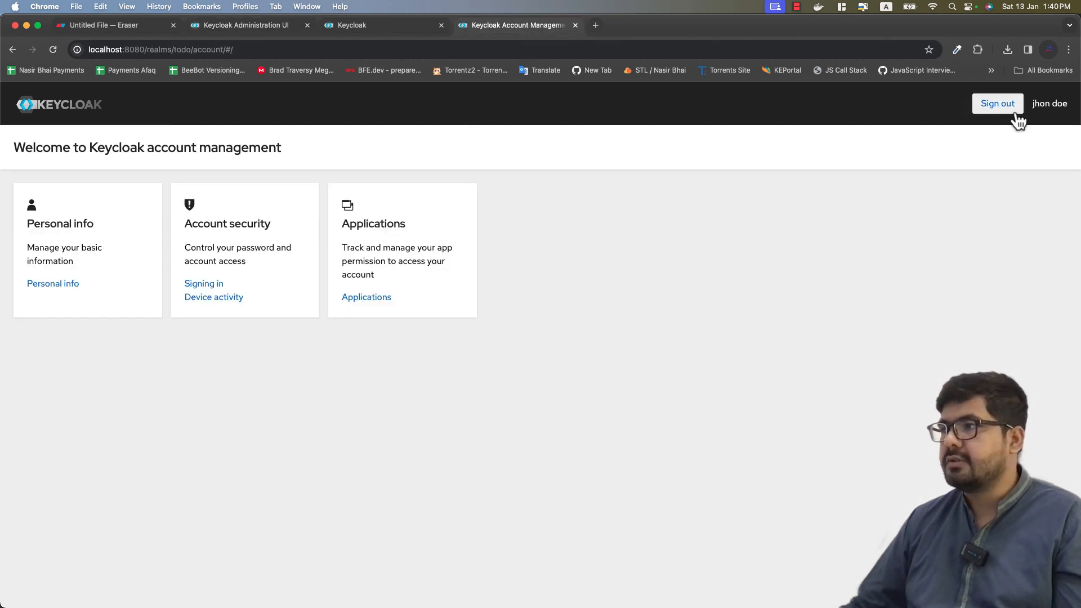
left_click(987, 106)
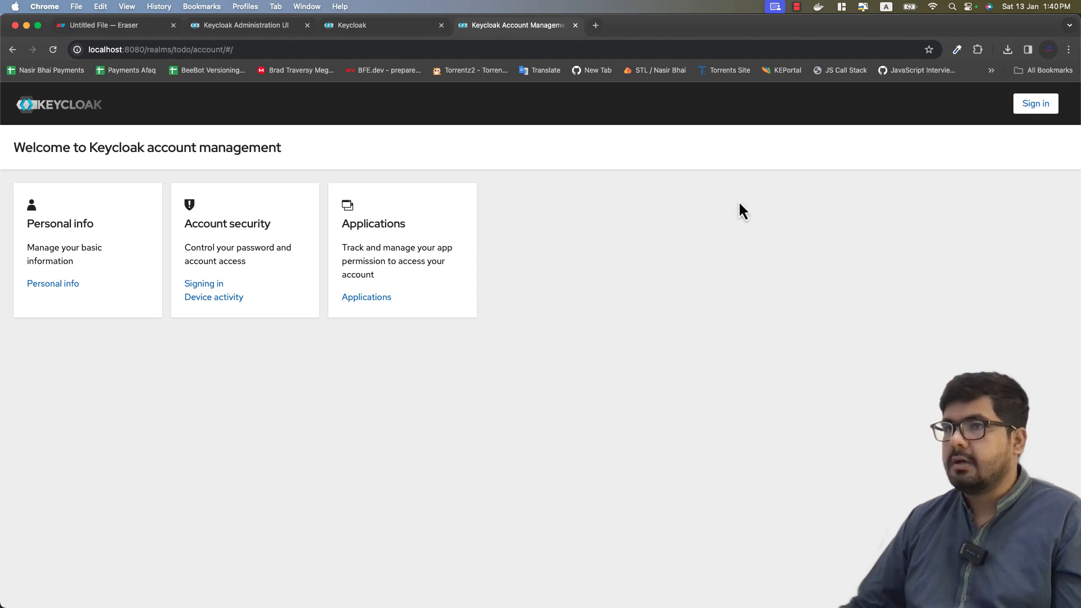
left_click(1039, 105)
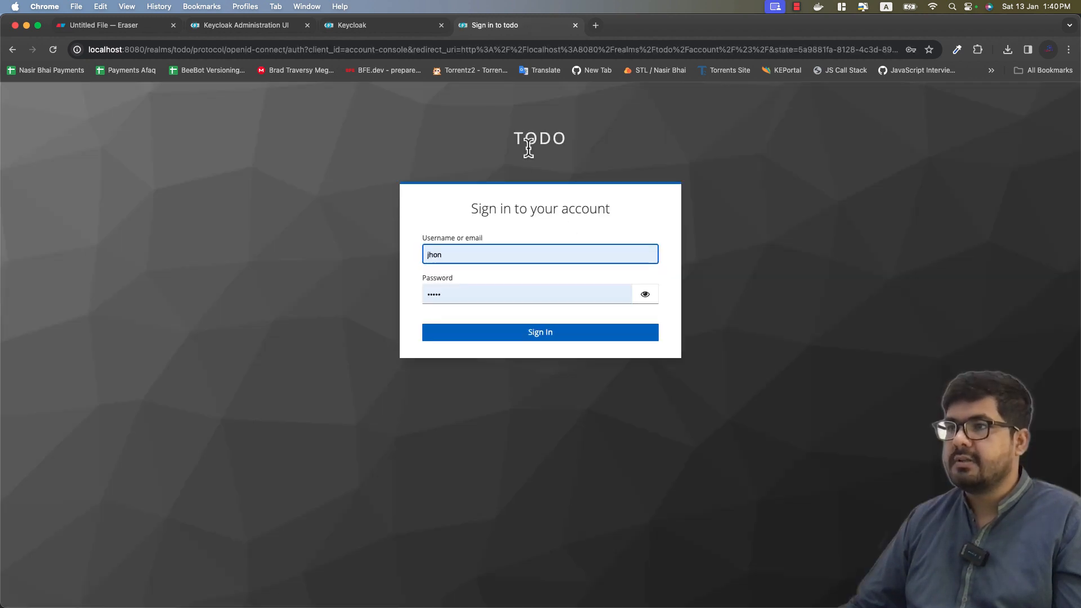
left_click_drag(514, 145, 569, 148)
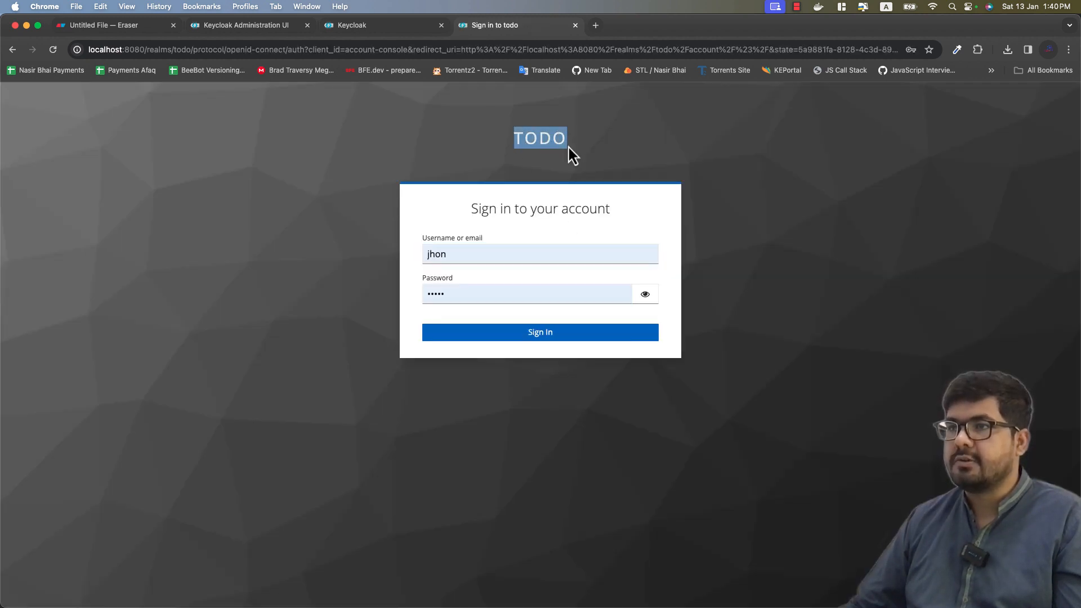
left_click(405, 32)
Step: Point out the todo realm's Display name, HTML Display name and Frontend URL settings
left_click(245, 33)
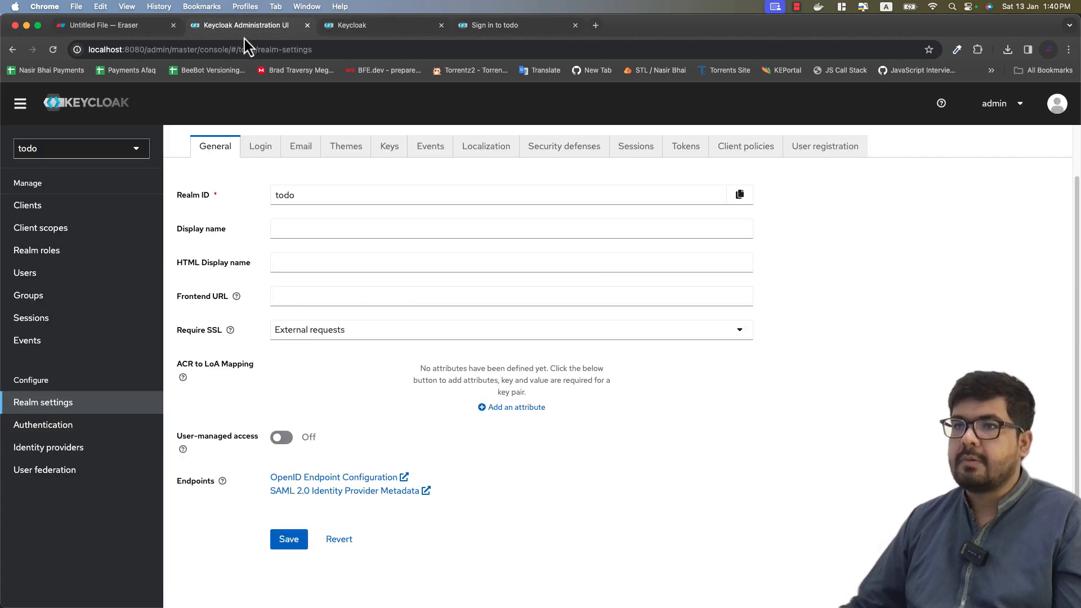
left_click(326, 229)
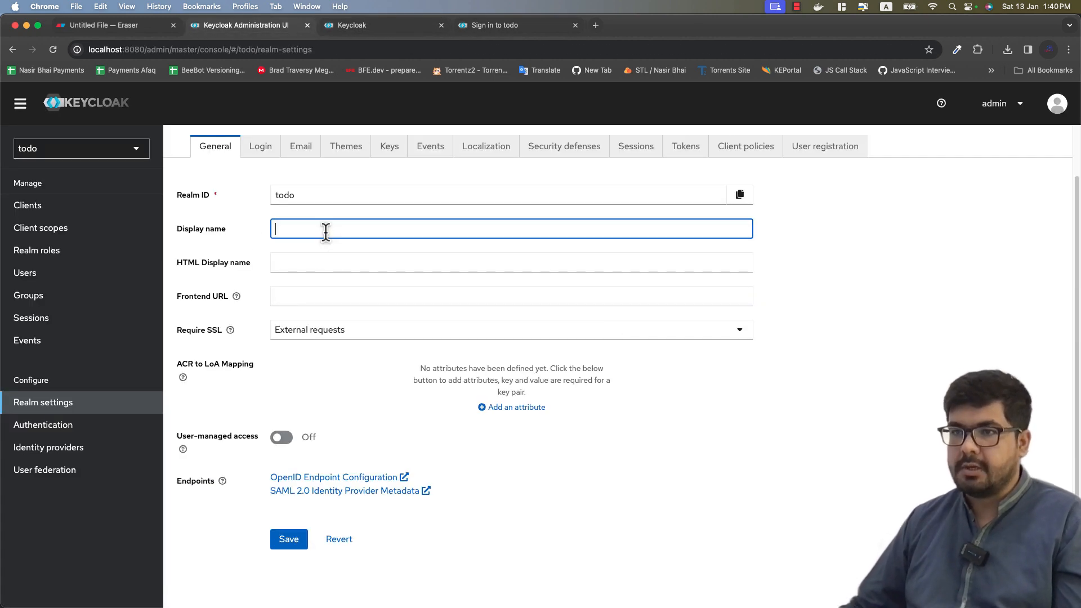
left_click(297, 263)
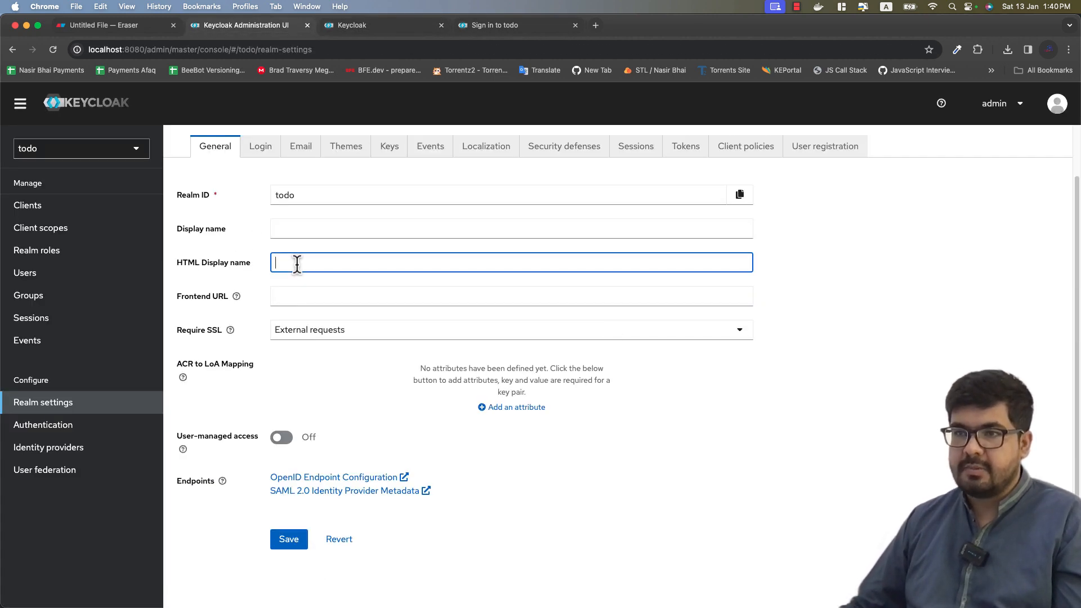
left_click(297, 291)
left_click(325, 367)
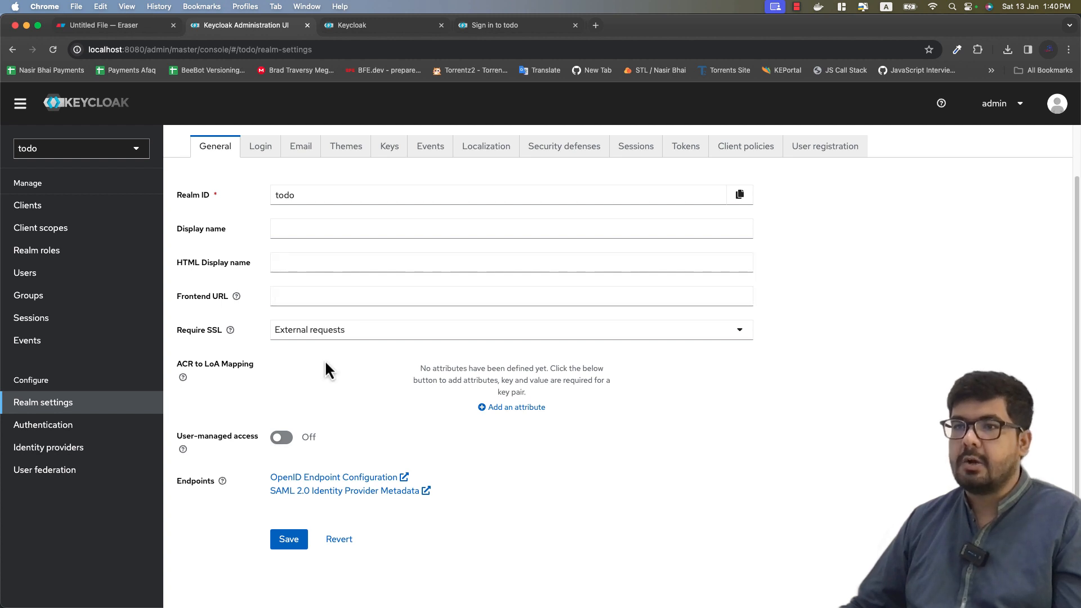
Step: Go over those general fields again, then bring up the Login tab showing user registration off
left_click(304, 229)
left_click(353, 261)
left_click(439, 296)
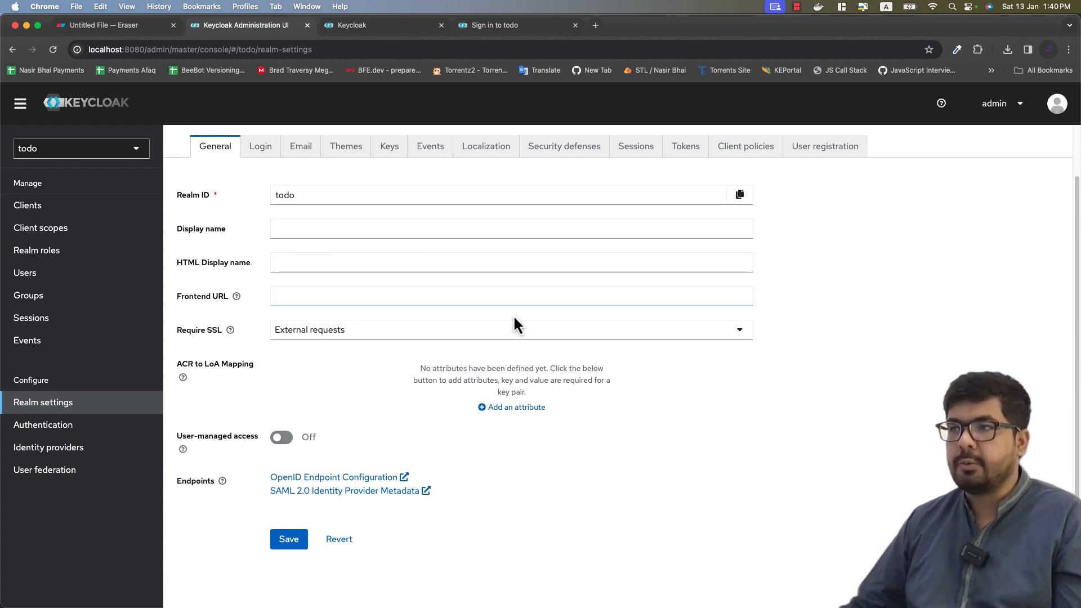
left_click(914, 354)
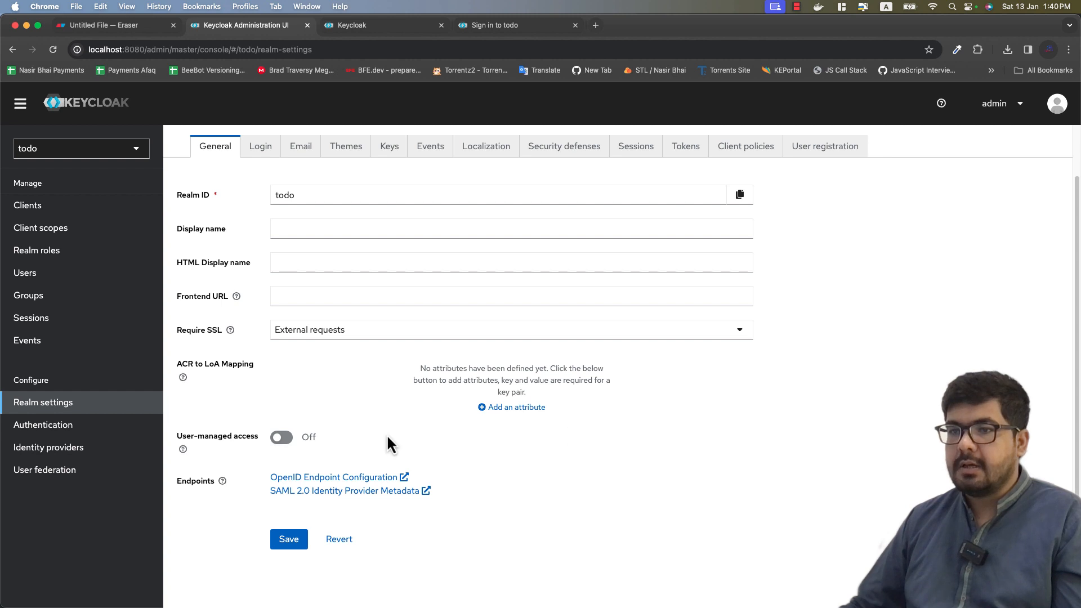
left_click(254, 158)
scroll(563, 254, "up", 2)
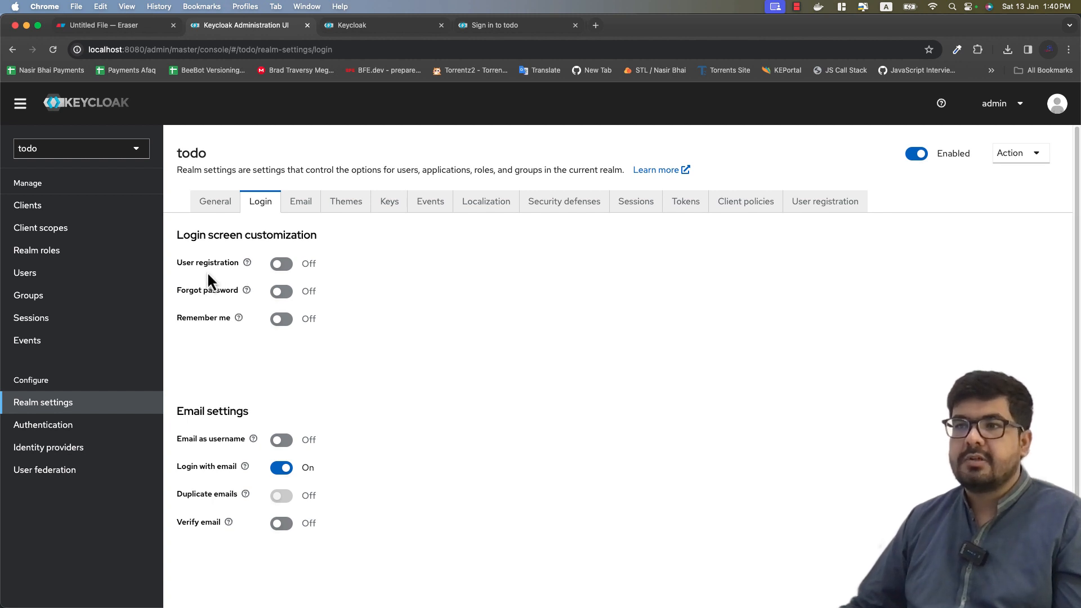
Step: Reload the todo sign-in page, which has no Register option, and briefly view the Eraser diagram
left_click(518, 24)
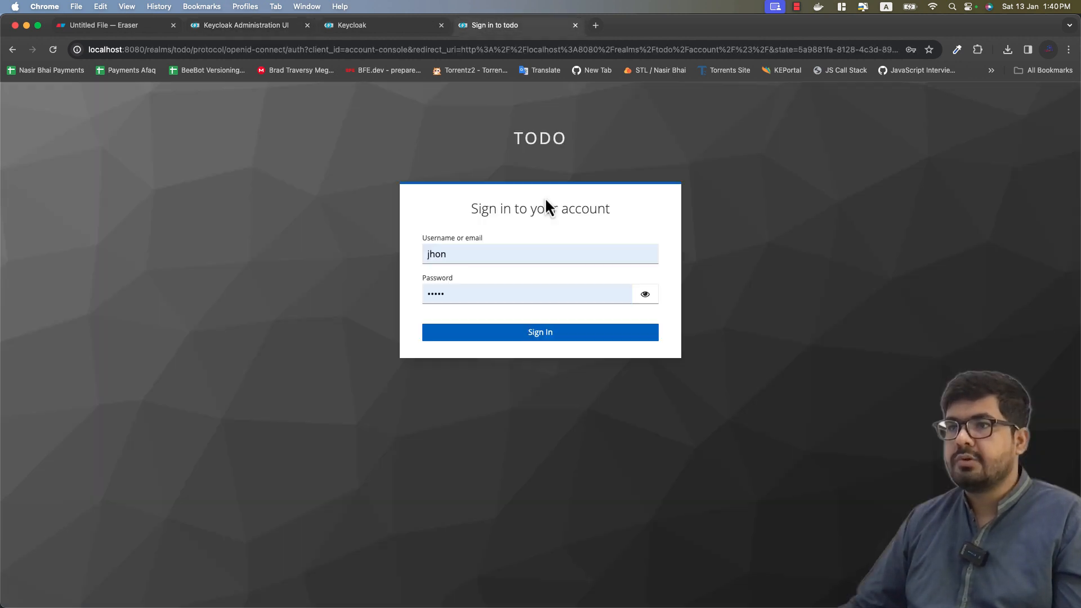
left_click(53, 50)
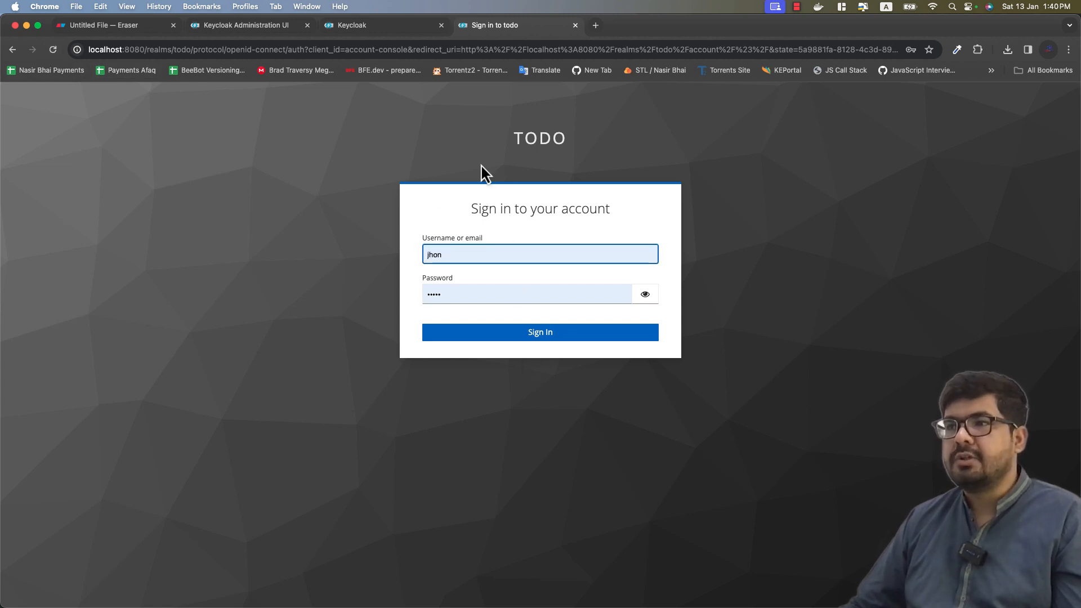
left_click_drag(514, 140, 572, 141)
left_click(593, 144)
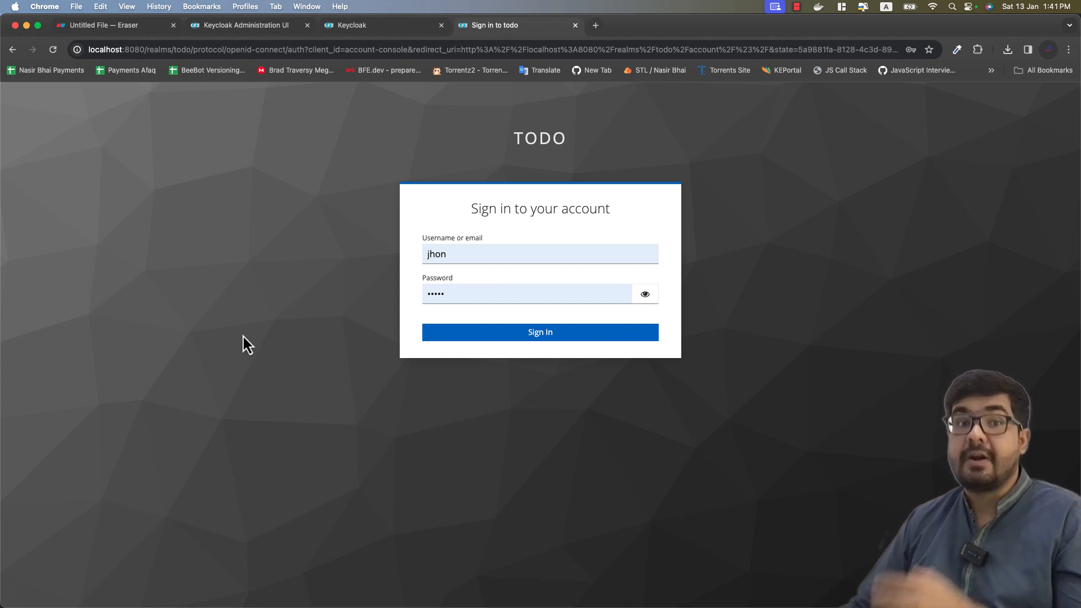
left_click(84, 25)
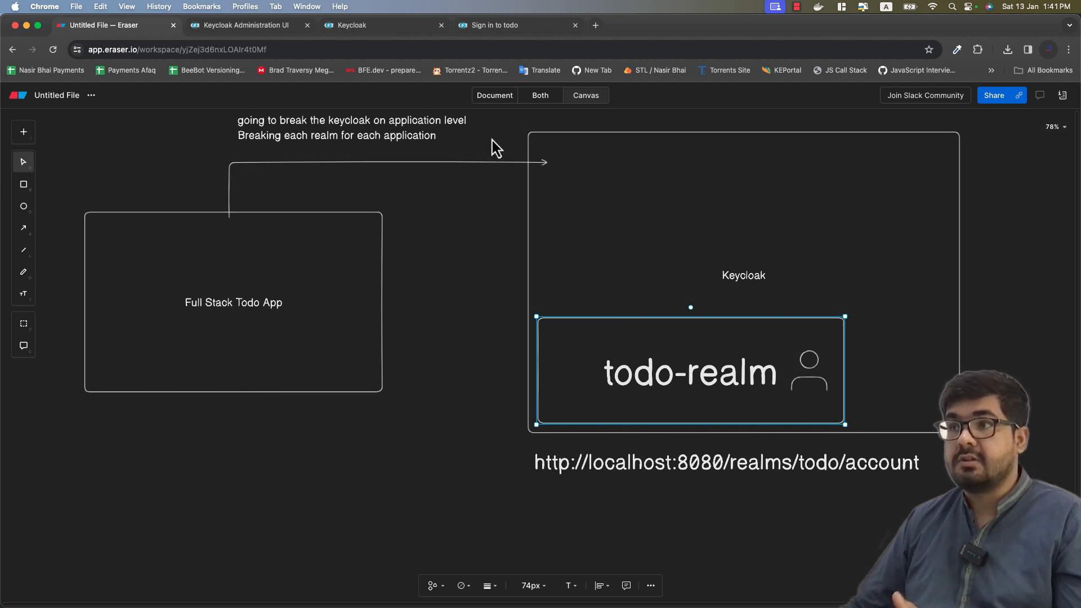
left_click(512, 33)
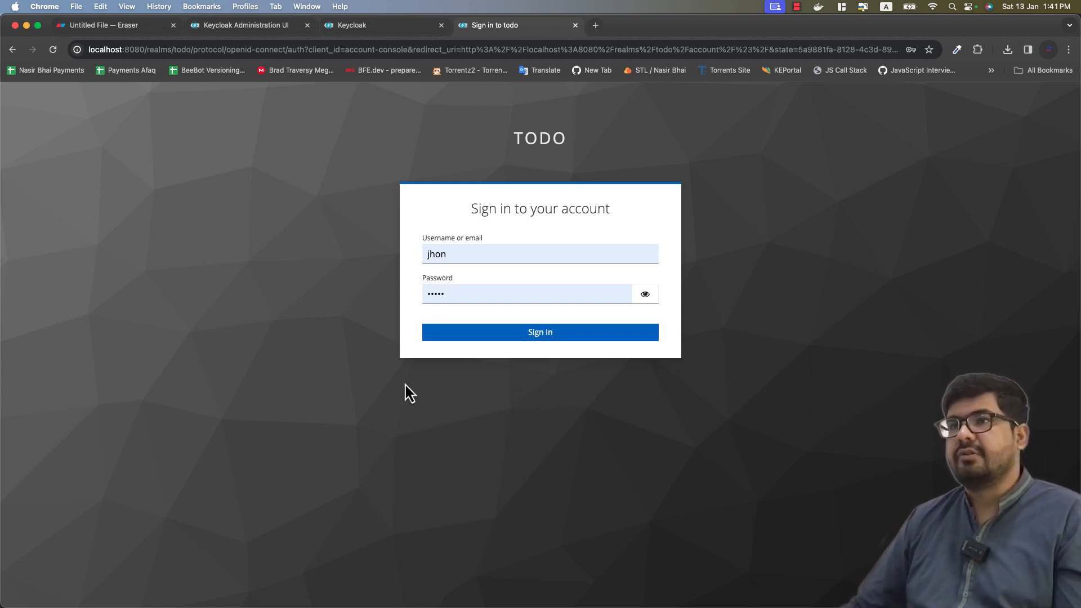
Step: Turn User registration on in the todo realm's Login settings
left_click(261, 29)
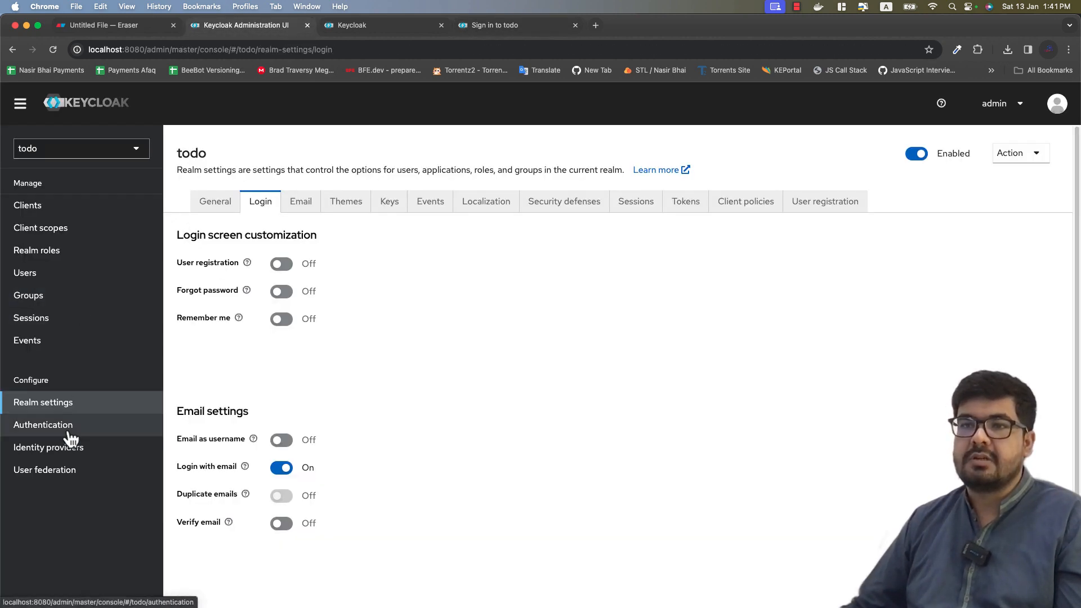
left_click(282, 265)
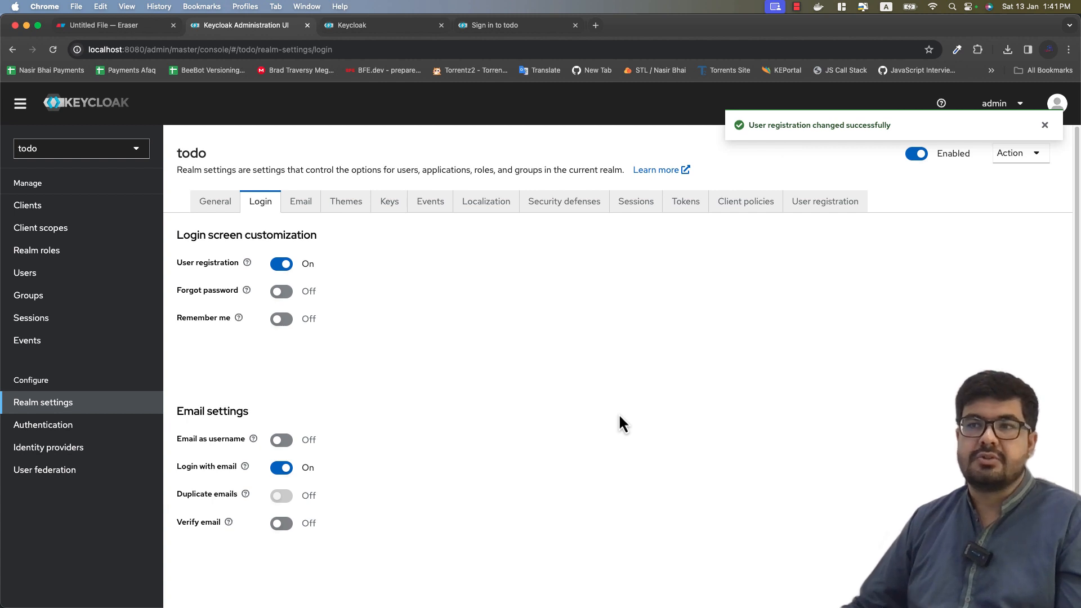
scroll(619, 414, "down", 3)
scroll(618, 414, "up", 3)
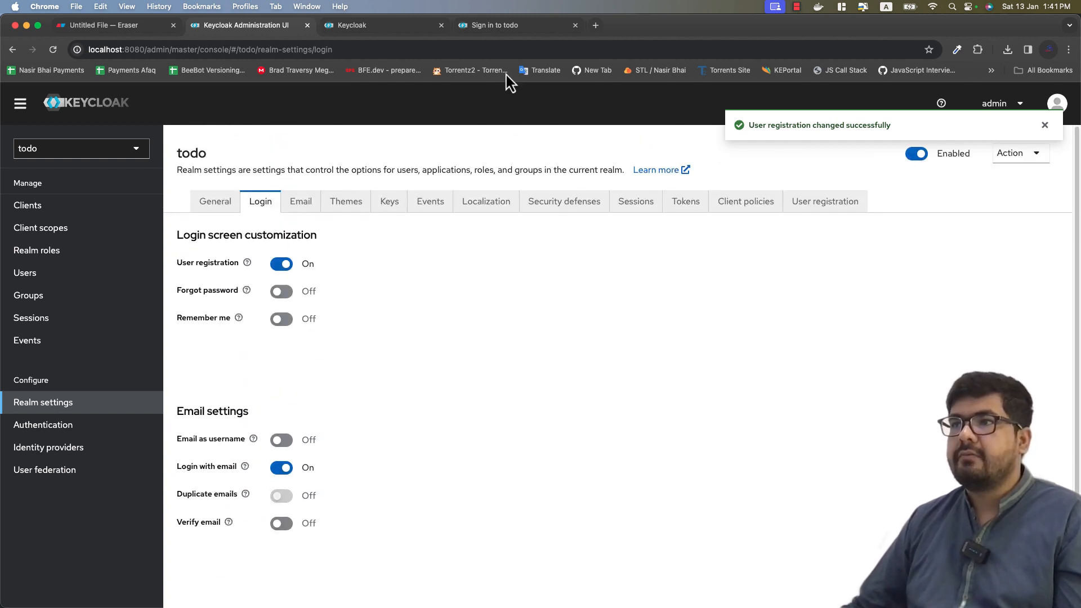
Step: Reload the todo sign-in page to reveal the new Register link
left_click(516, 35)
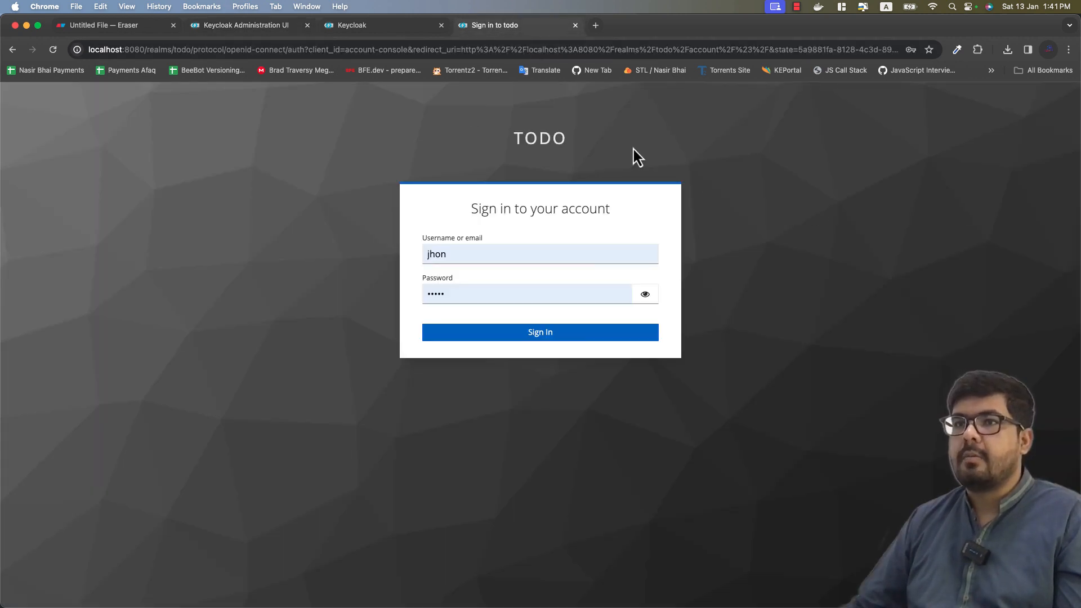
left_click(53, 50)
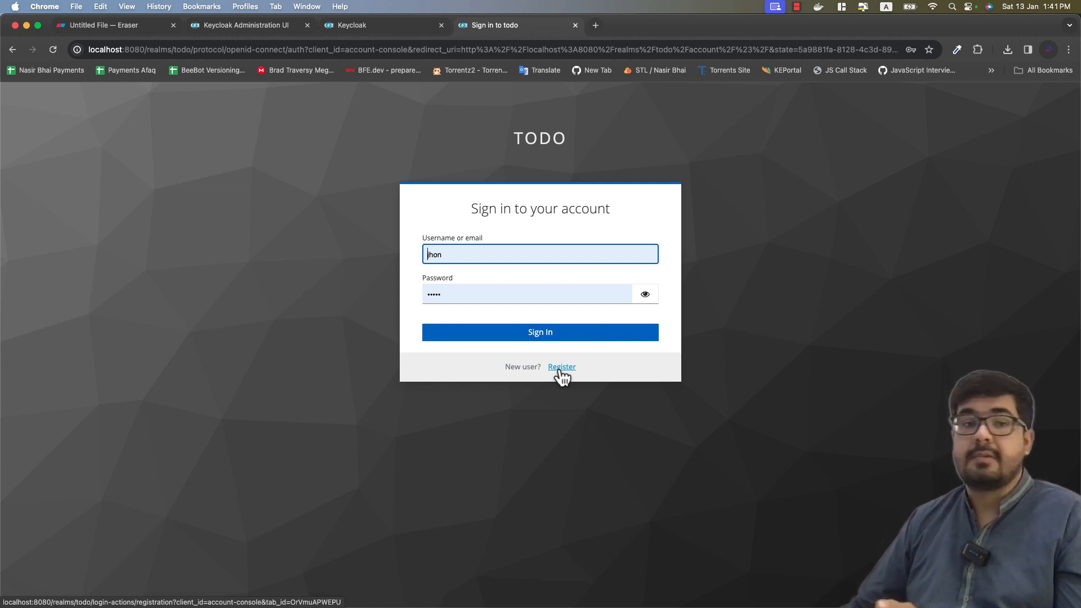
left_click(262, 26)
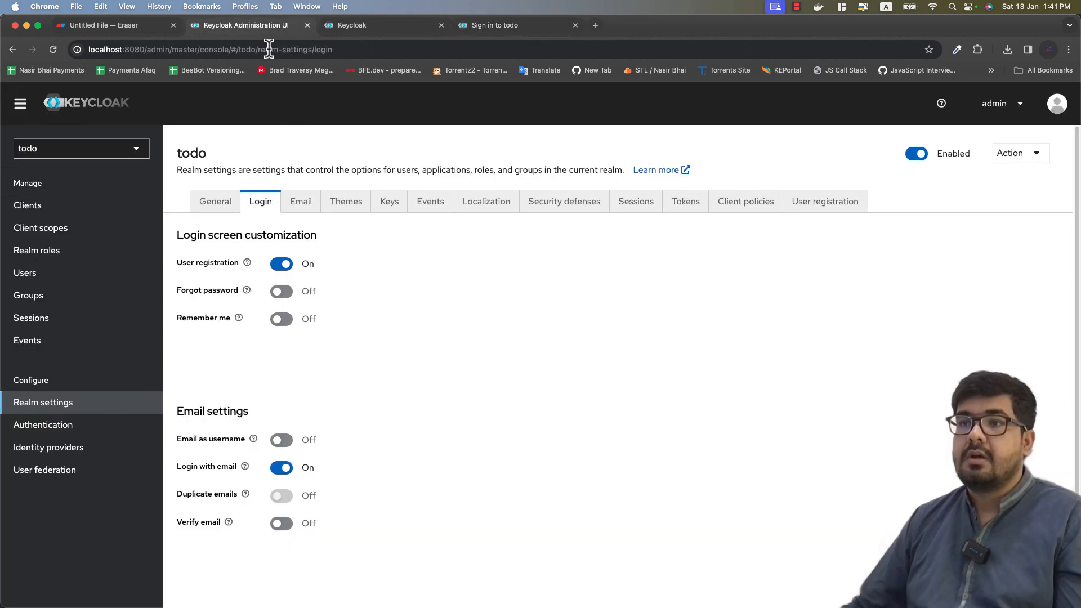
left_click(536, 31)
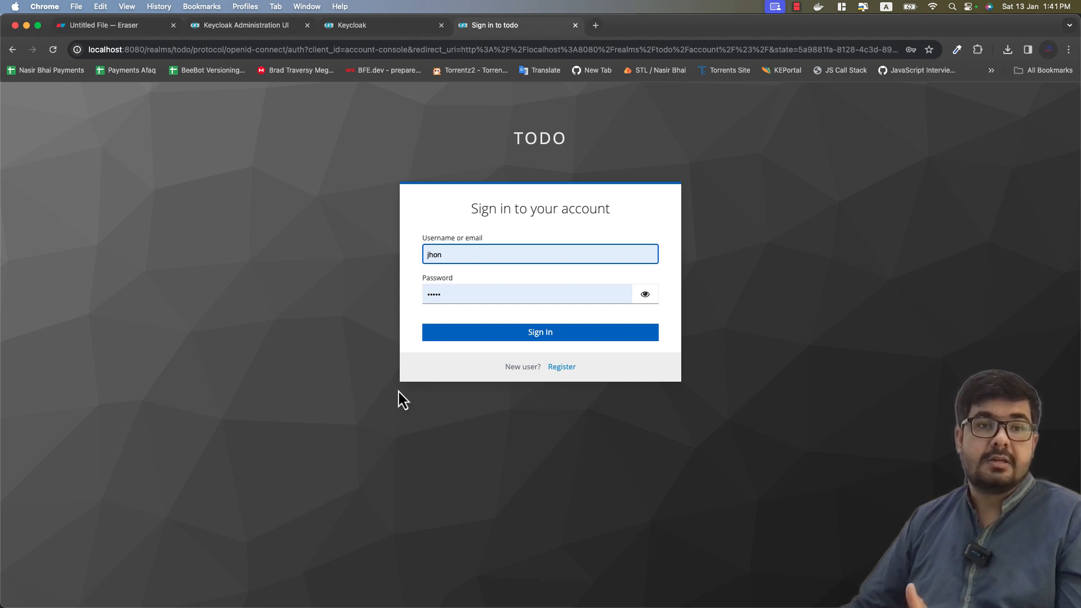
Step: Open the Register form, step through its fields and dismiss the browser's autofill suggestions
left_click(562, 369)
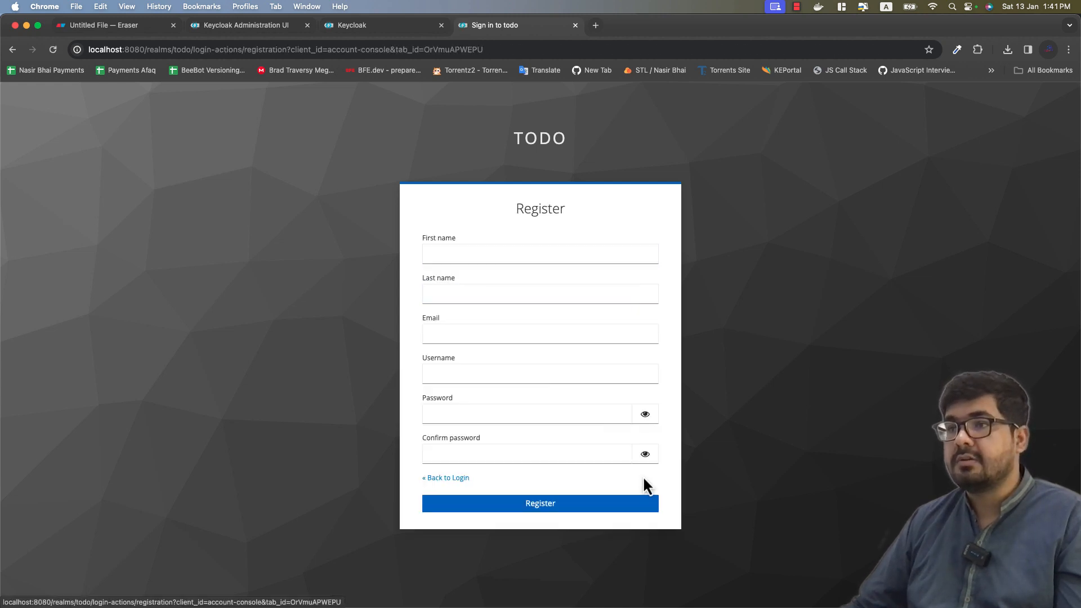
left_click(460, 256)
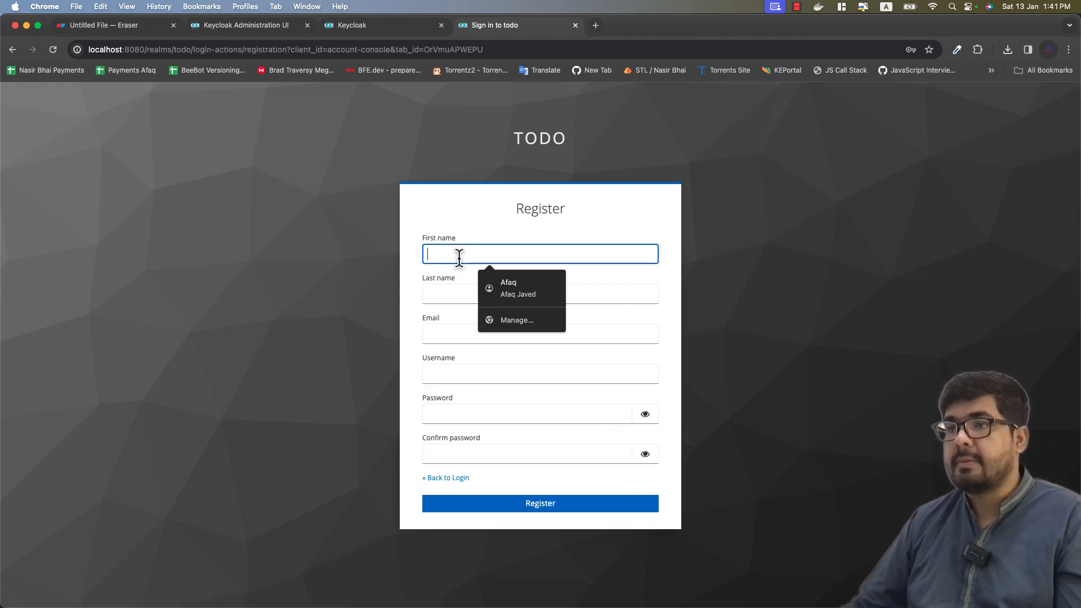
left_click(450, 290)
left_click(437, 334)
left_click(431, 374)
left_click(433, 406)
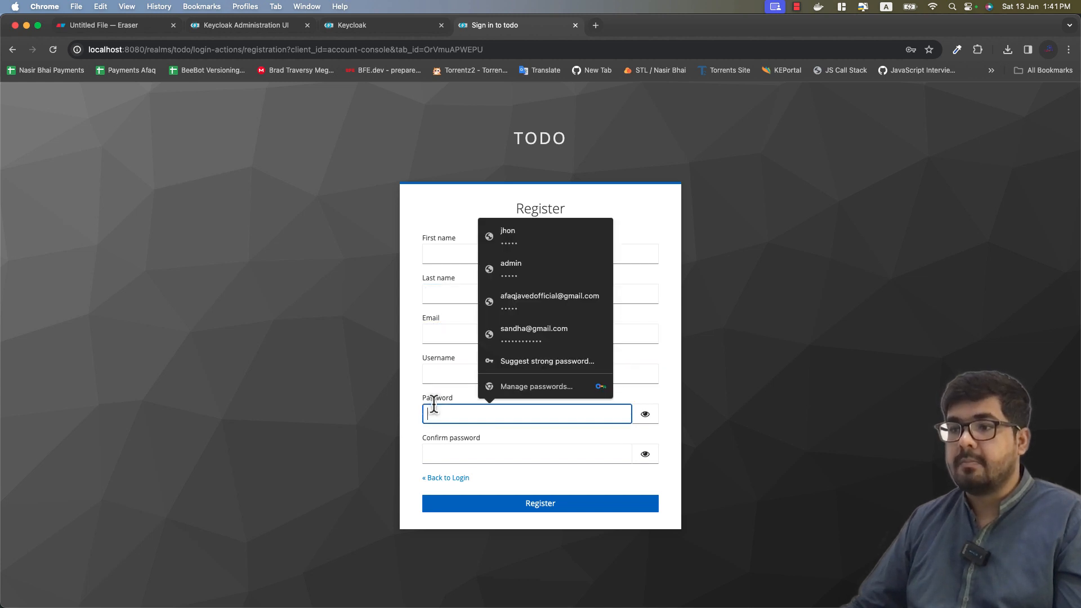
left_click(430, 451)
left_click(299, 338)
left_click(450, 249)
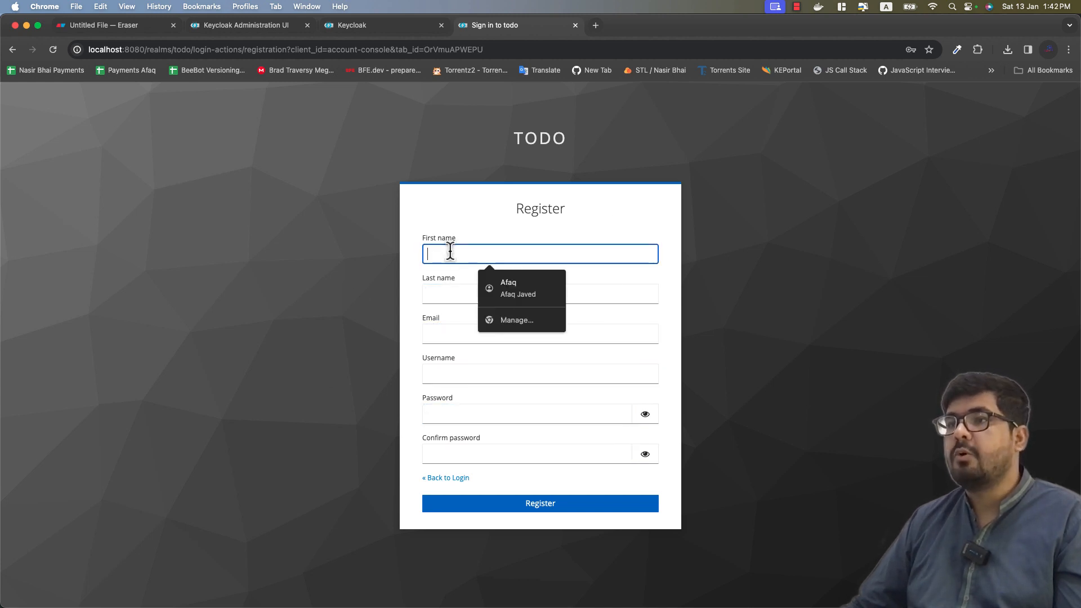
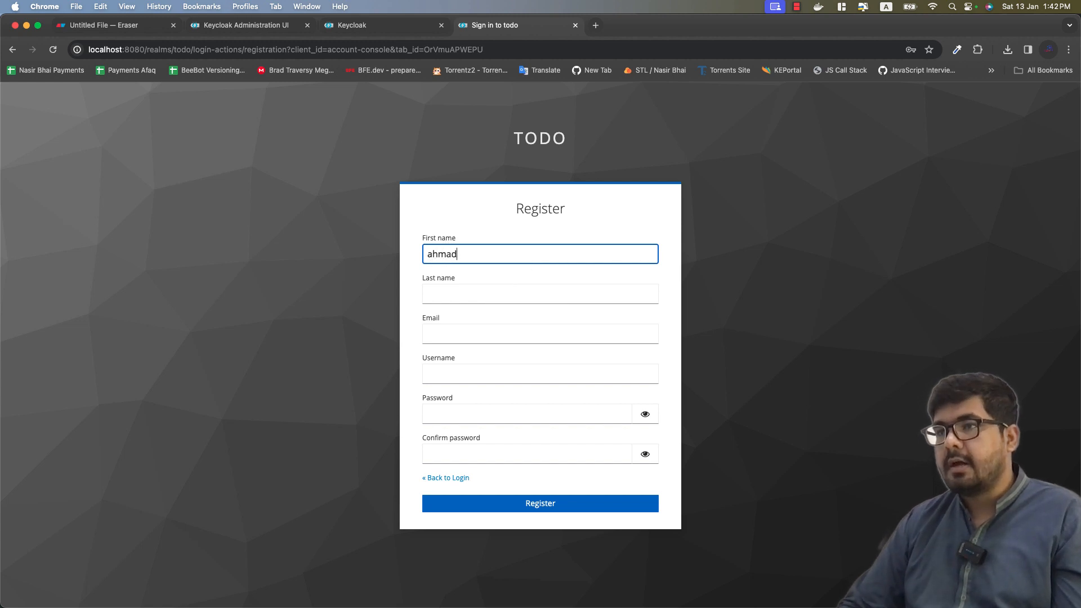
Step: Enter the new user's first name, last name, email address and username
left_click(540, 294)
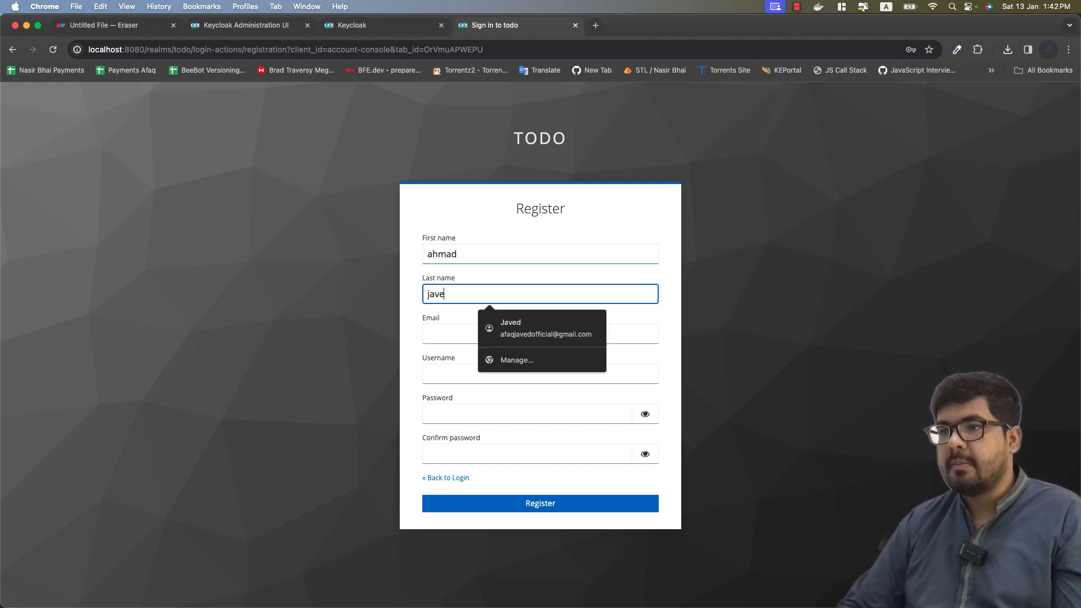
key("Tab")
type("ahmad")
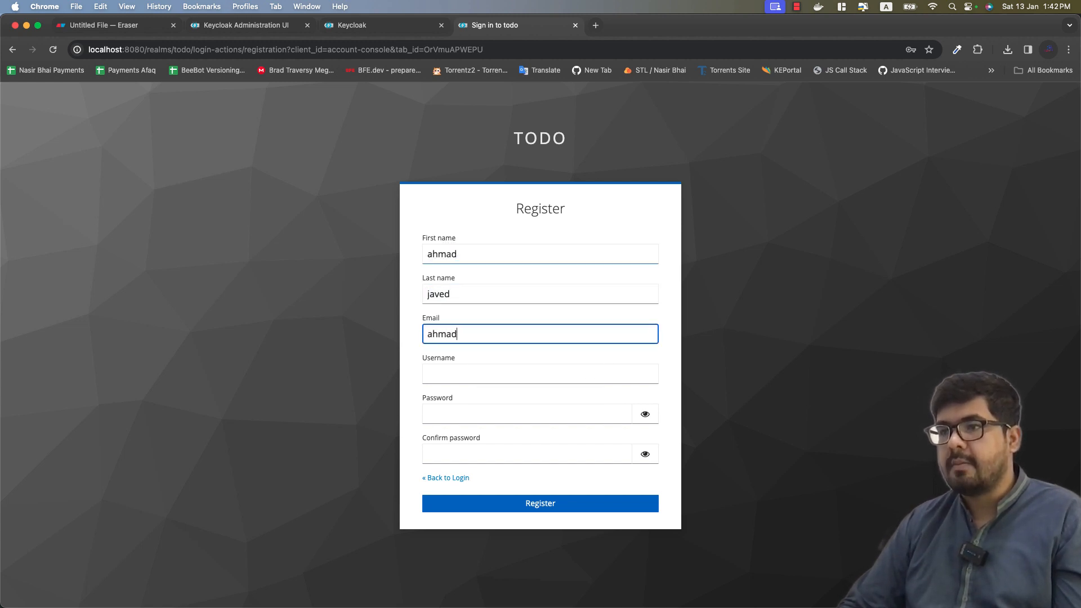
type("@example.com")
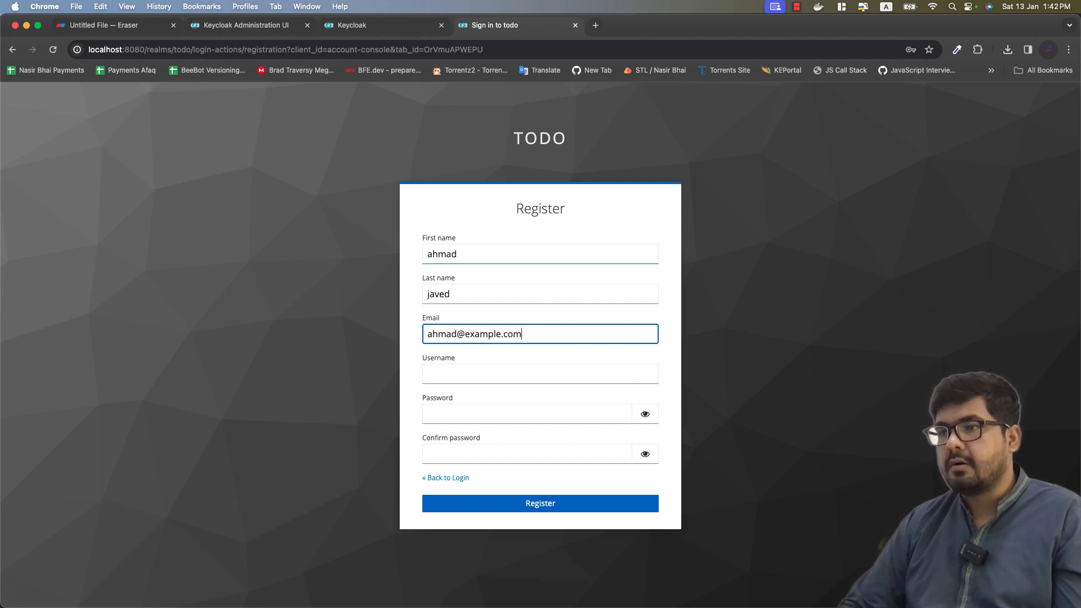
key("Tab")
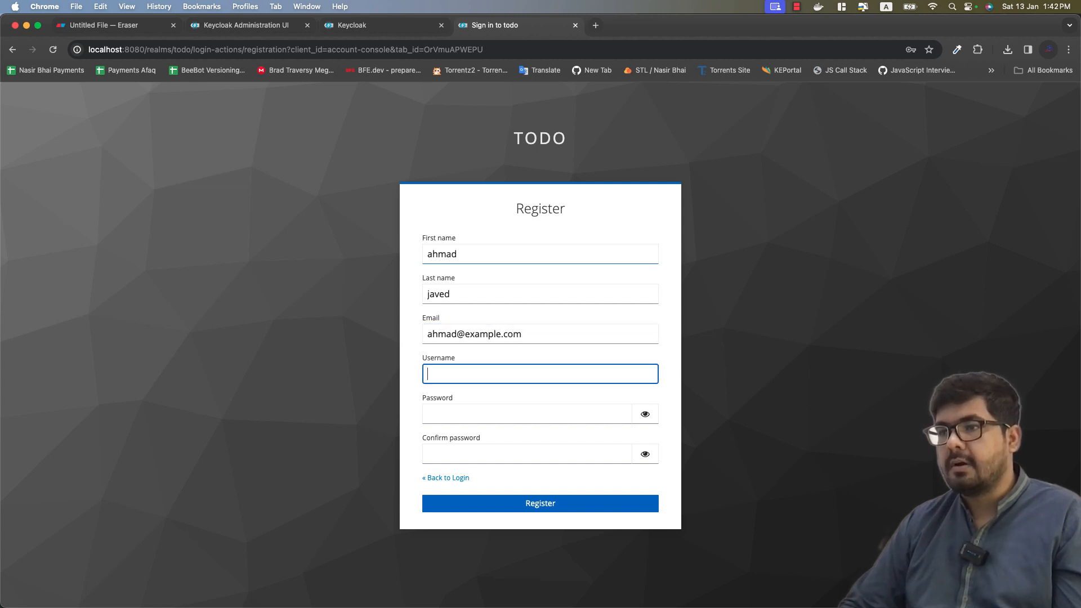
type("ahmad")
key("Tab")
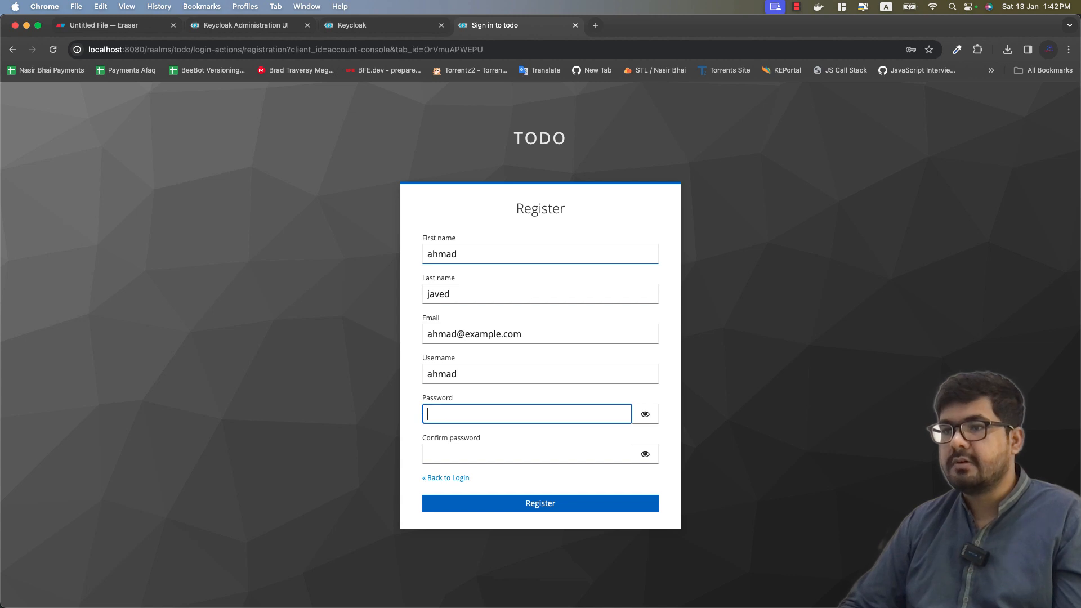
Step: Enter and confirm the account password, check both entries, and submit the registration
type("123")
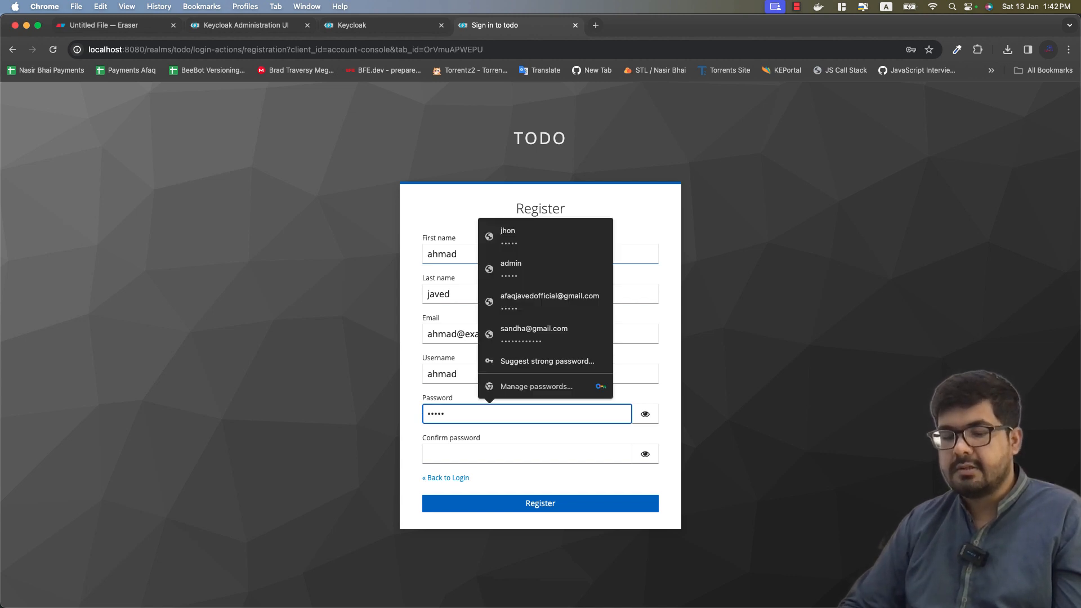
key("Tab")
key("Tab")
type("12345")
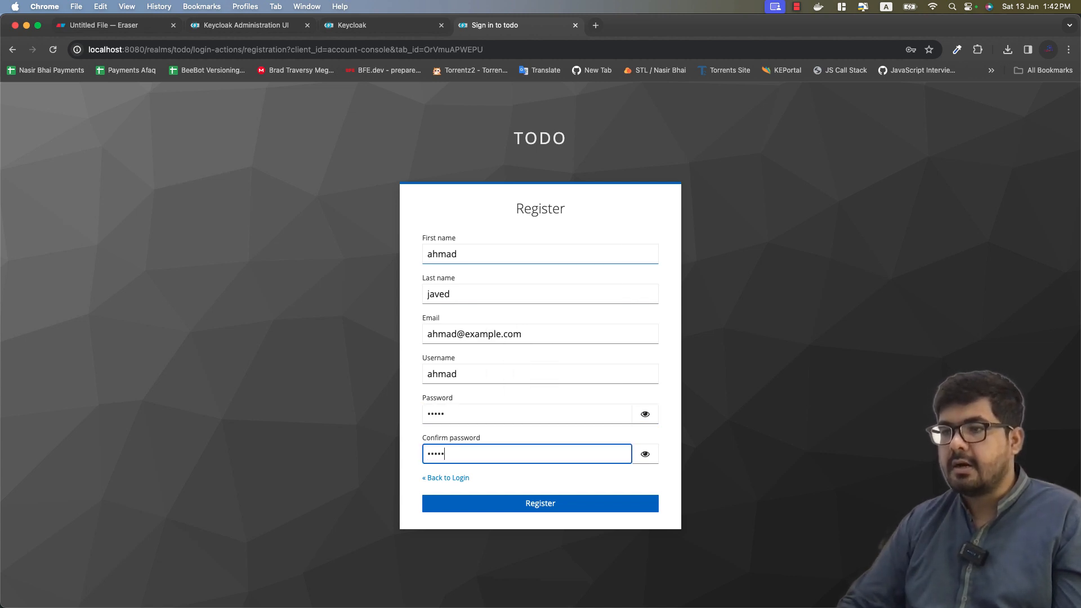
left_click(646, 415)
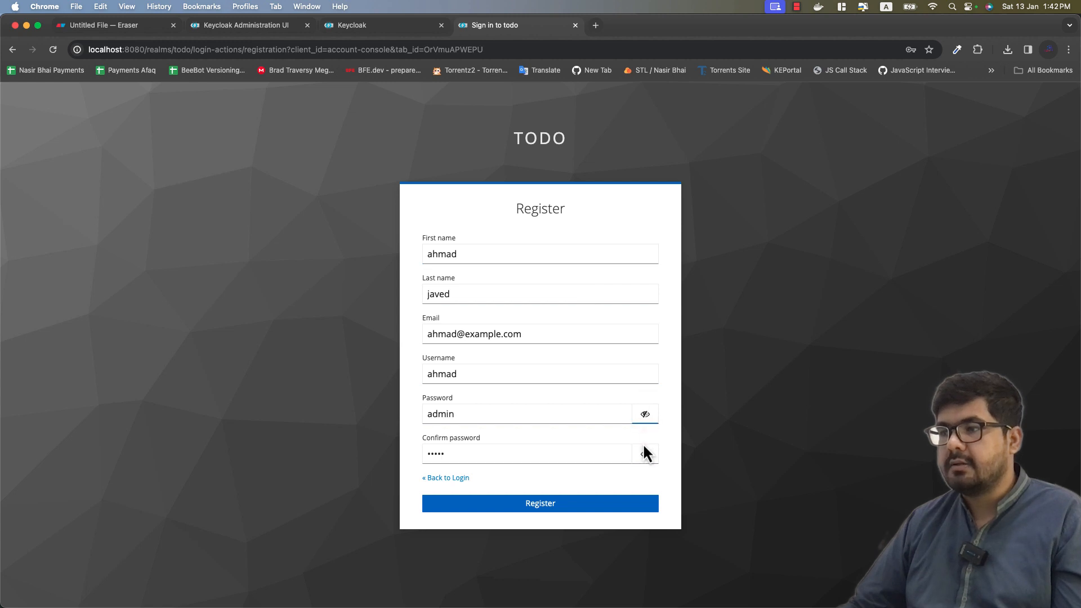
left_click(646, 454)
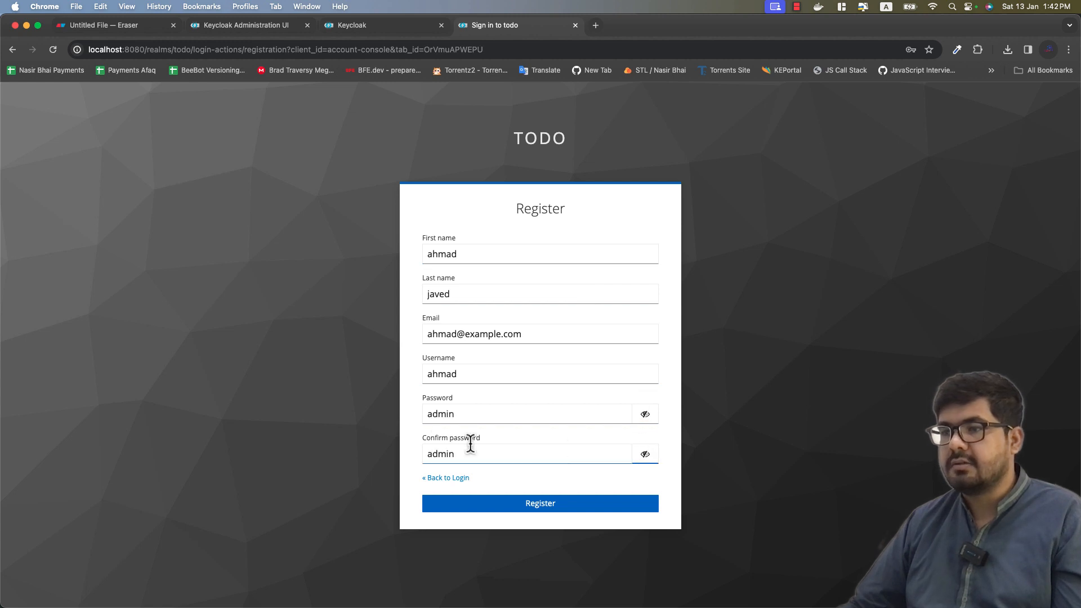
left_click(452, 505)
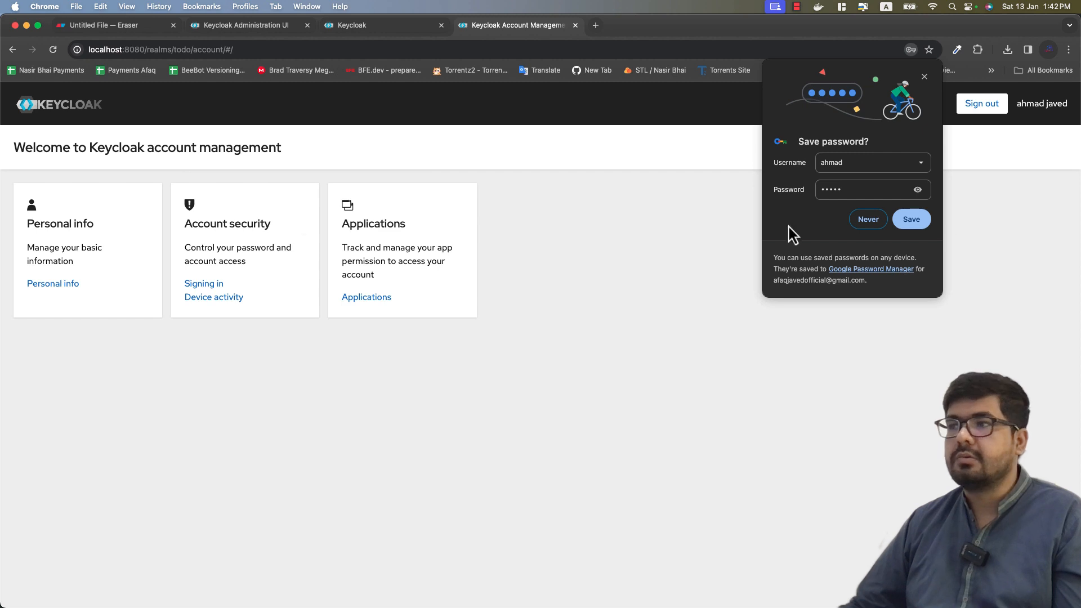
Step: Decline saving the password and review the account's Personal info and Signing in pages
left_click(925, 218)
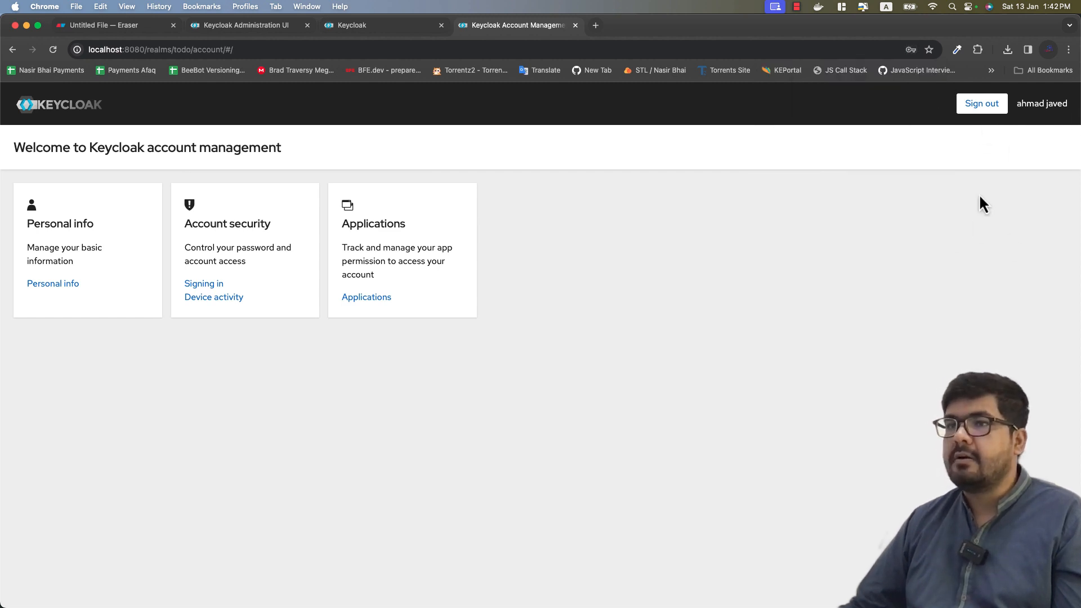
left_click(77, 284)
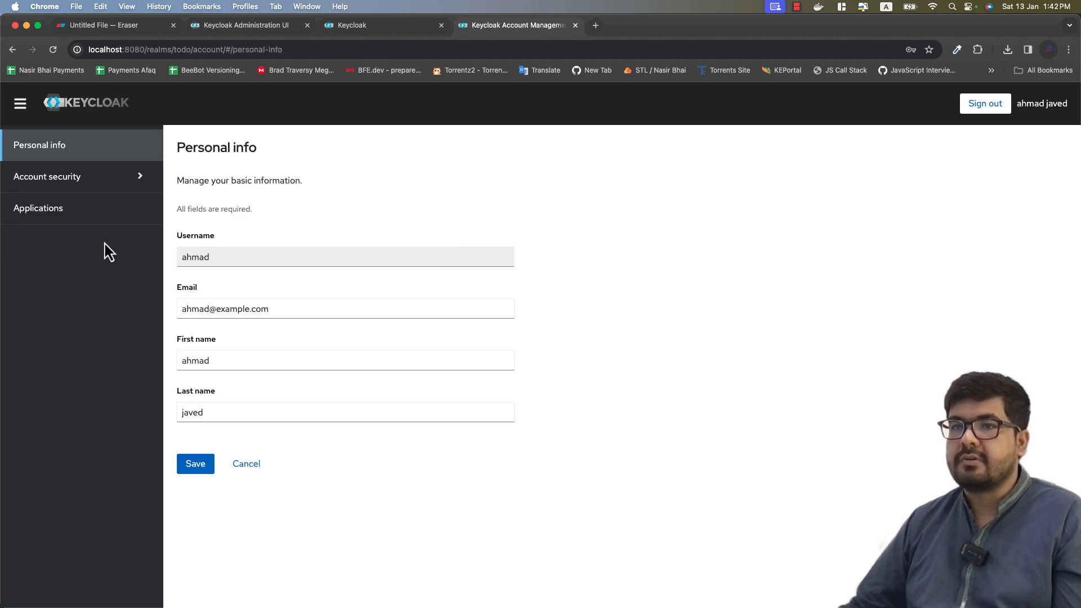
left_click(62, 176)
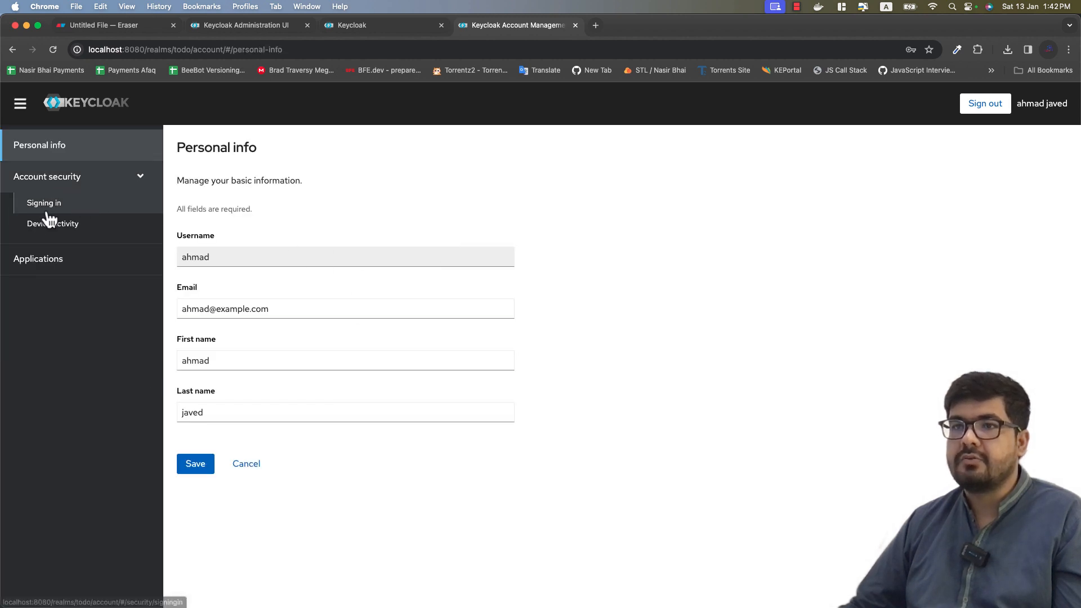
left_click(47, 207)
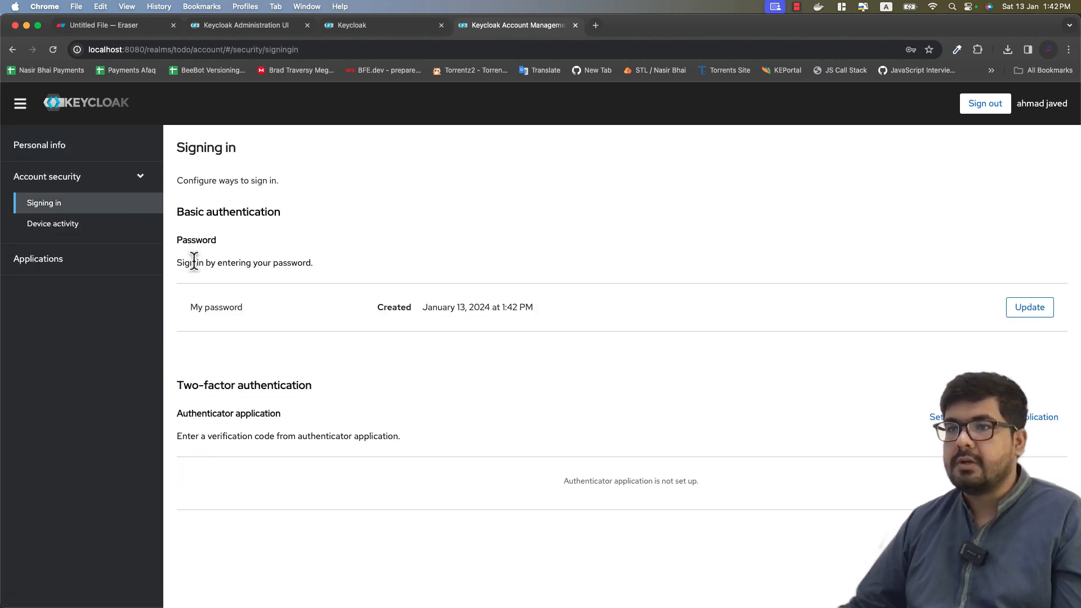
left_click_drag(195, 262, 314, 269)
left_click_drag(189, 307, 640, 321)
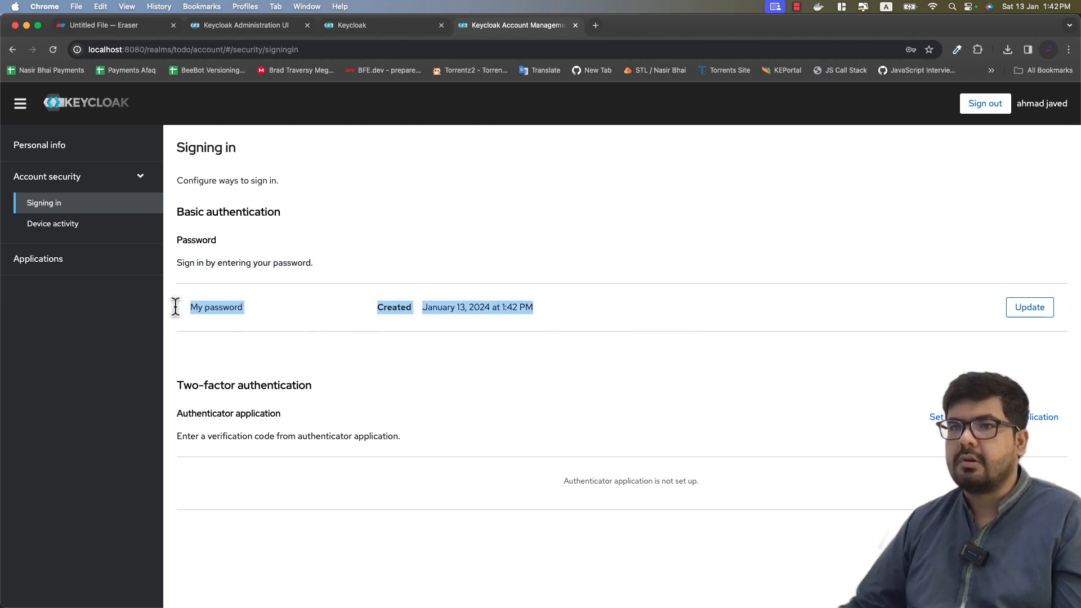
Step: Check Device activity, sign out of the account console, and return to the admin console
left_click(67, 227)
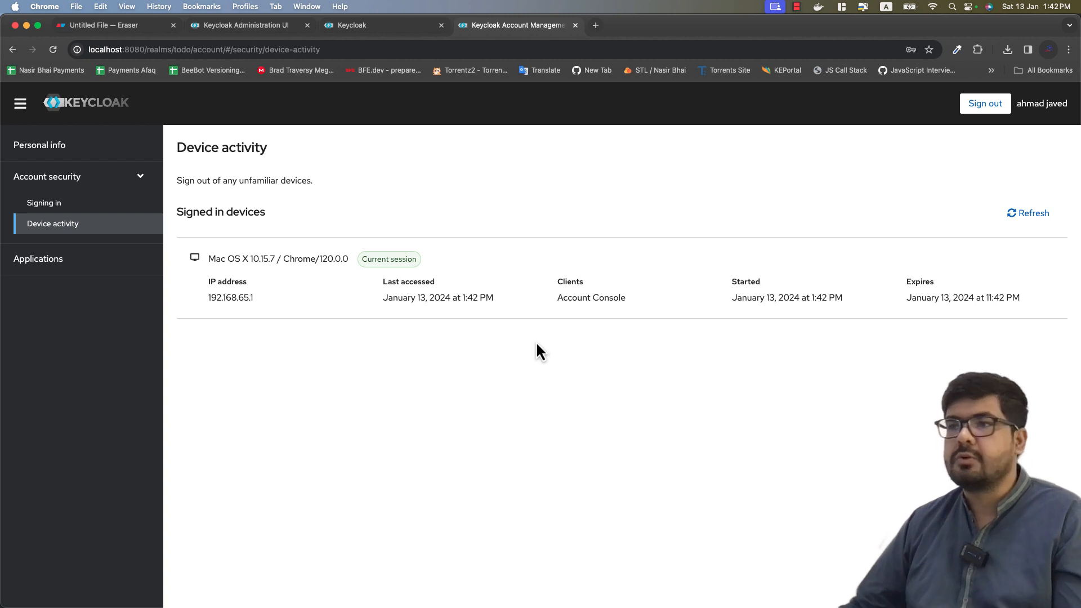
left_click(987, 107)
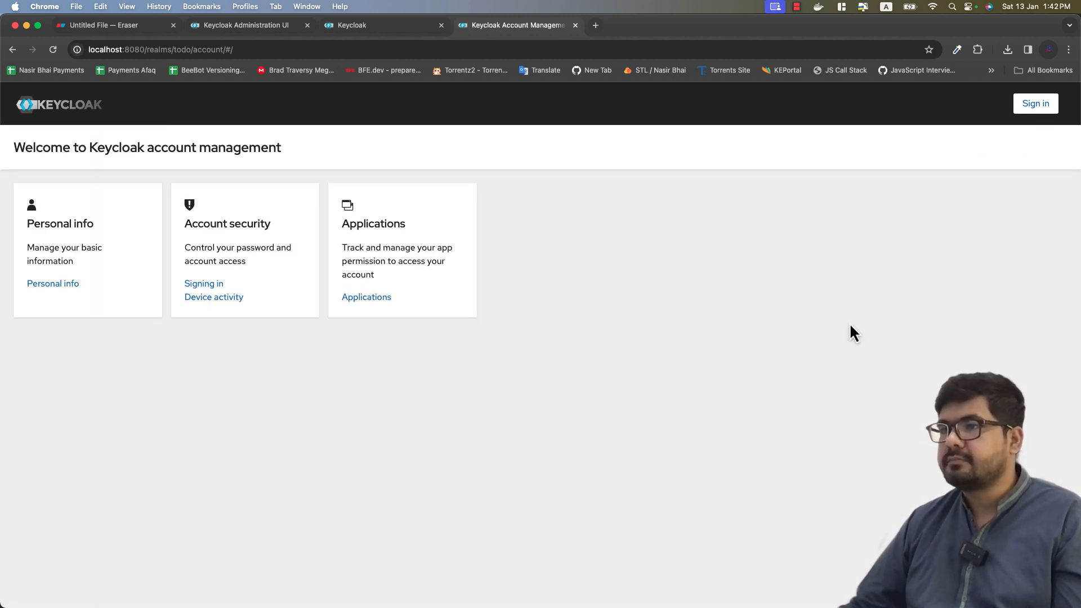
left_click(278, 30)
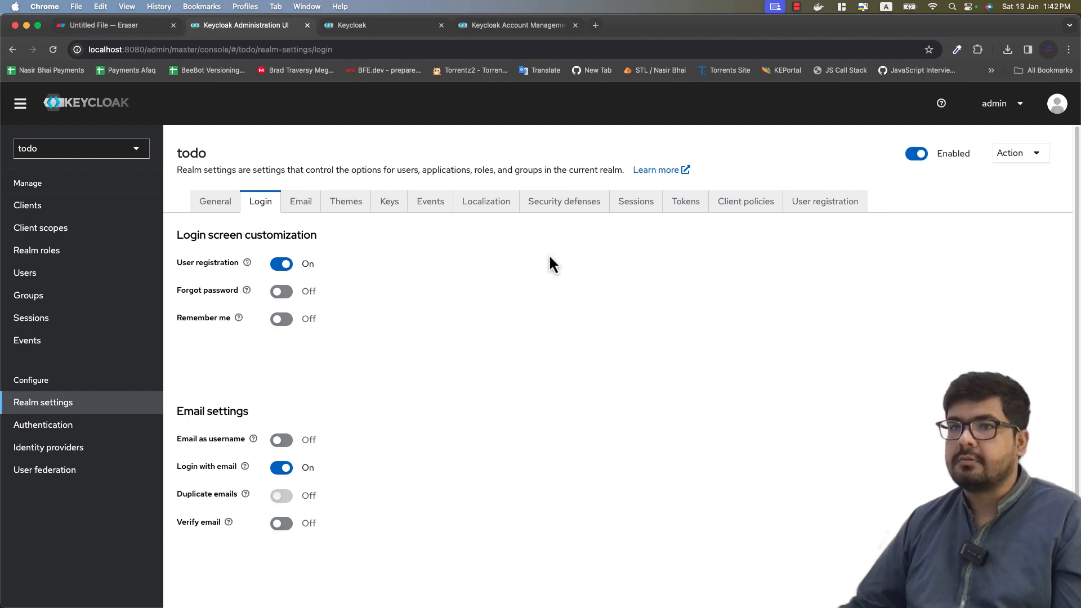
Step: View the todo realm's user list and the first user's details, then return to Realm settings
left_click(42, 277)
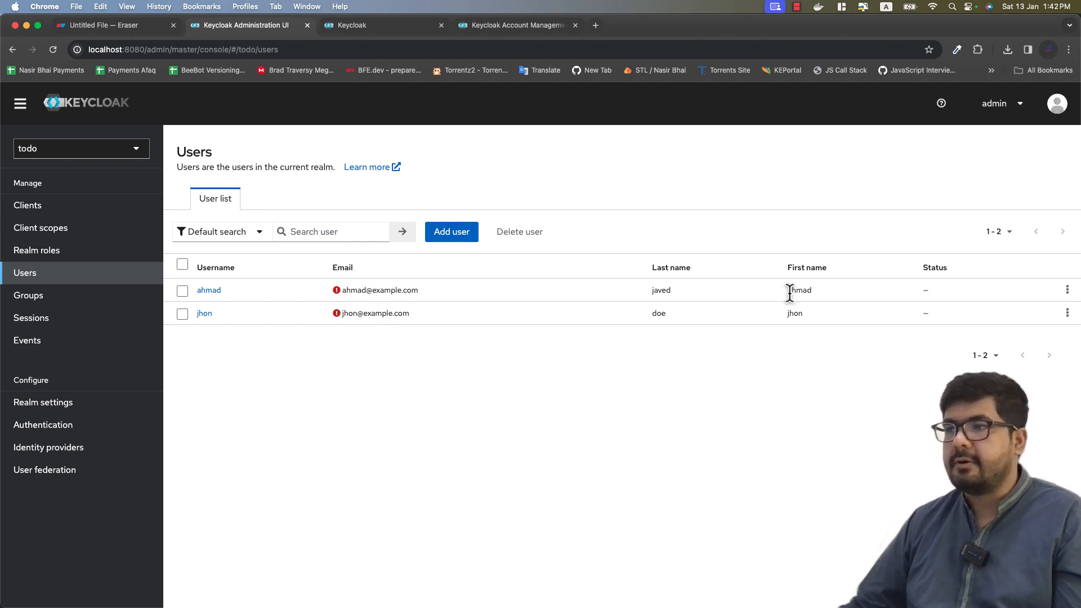
left_click(207, 291)
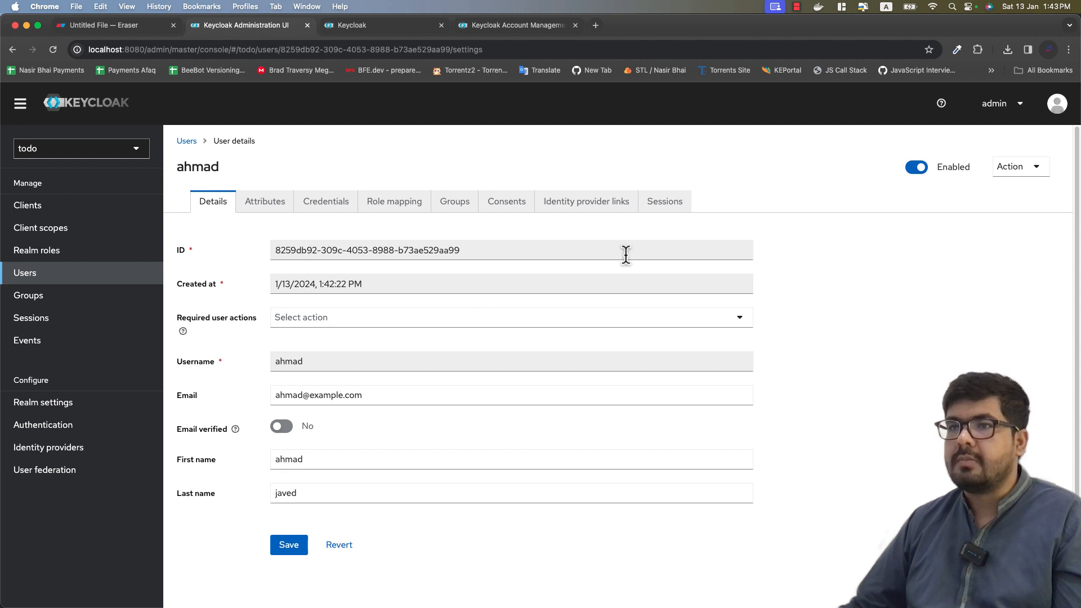
left_click_drag(177, 167, 261, 171)
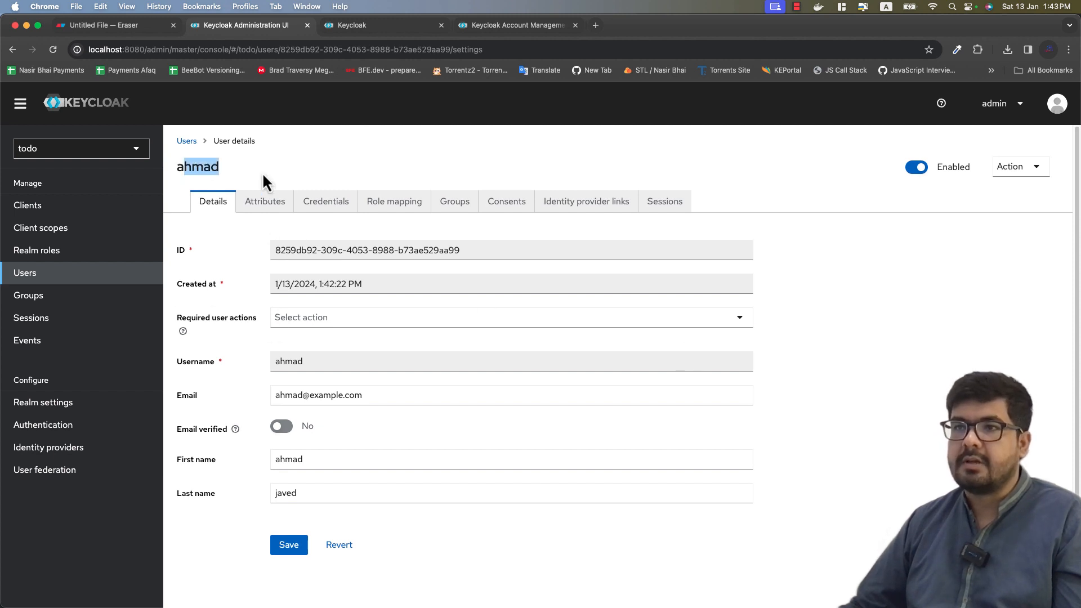
left_click(380, 174)
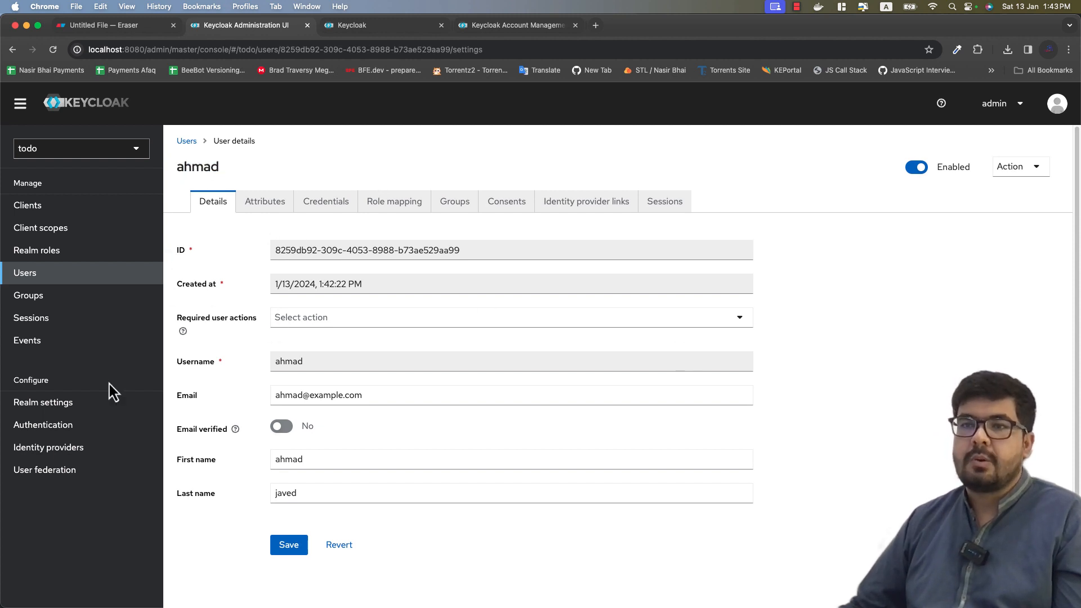
left_click(97, 413)
Step: Switch Forgot password on in the todo realm's Login settings
left_click(257, 204)
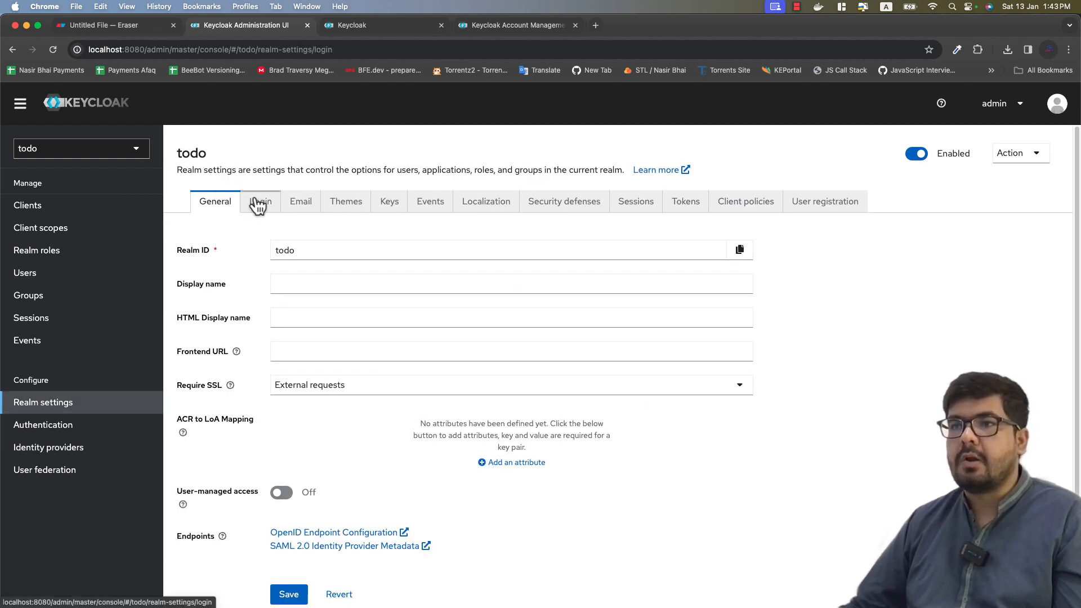
scroll(850, 310, "down", 1)
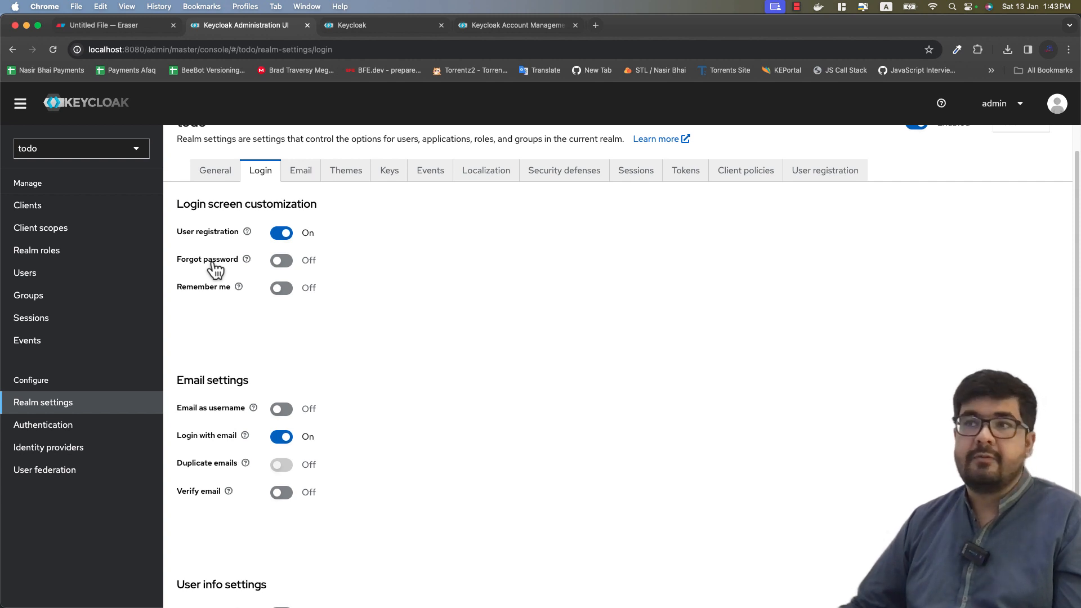
left_click(289, 261)
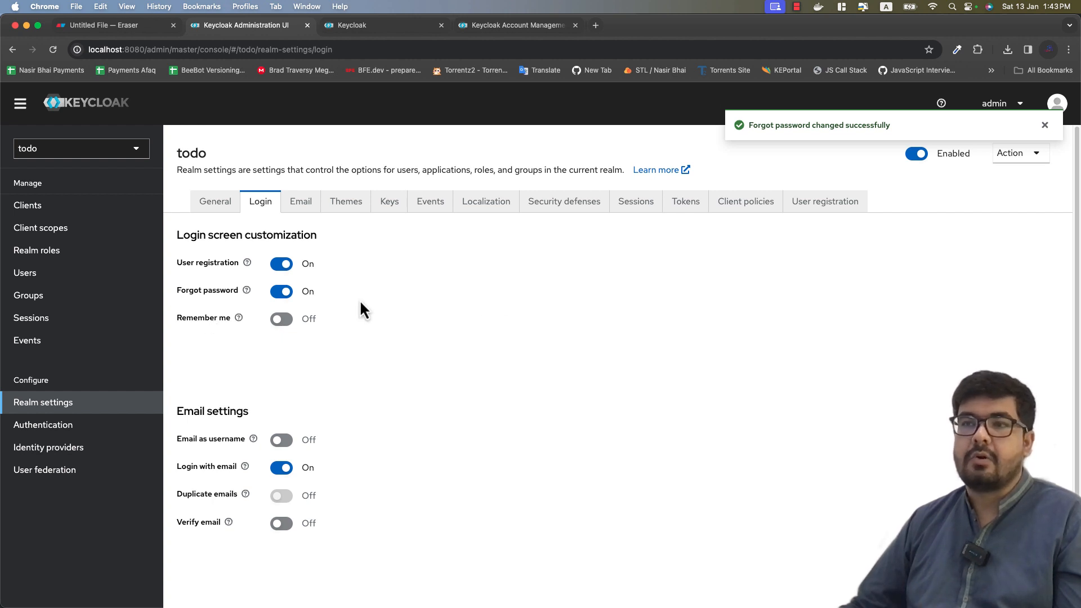
Step: Open the todo realm's sign-in form from the account management page
left_click(401, 28)
left_click(486, 25)
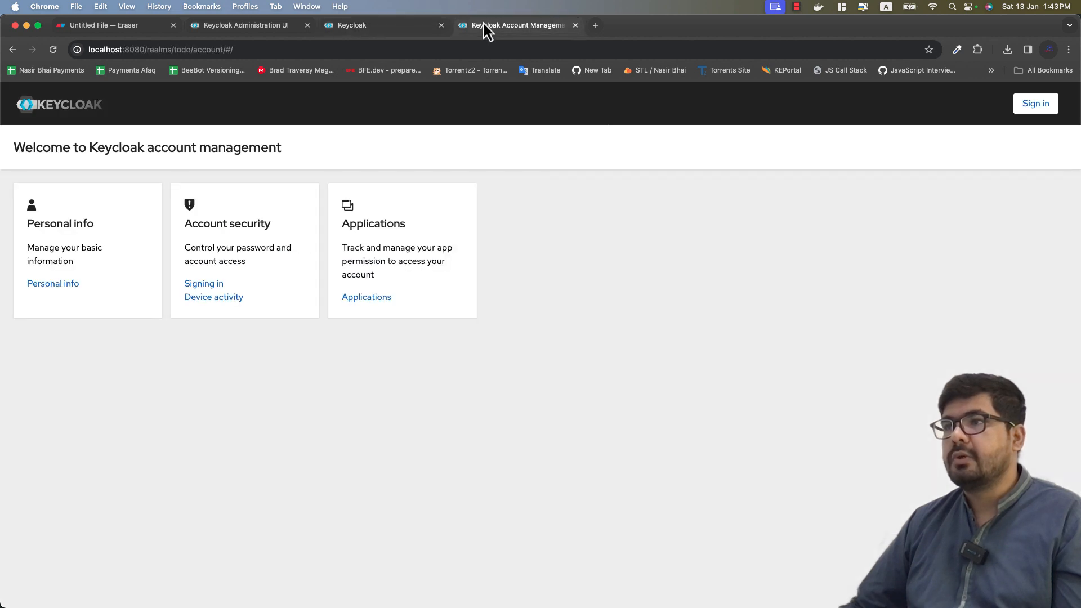
left_click(1039, 104)
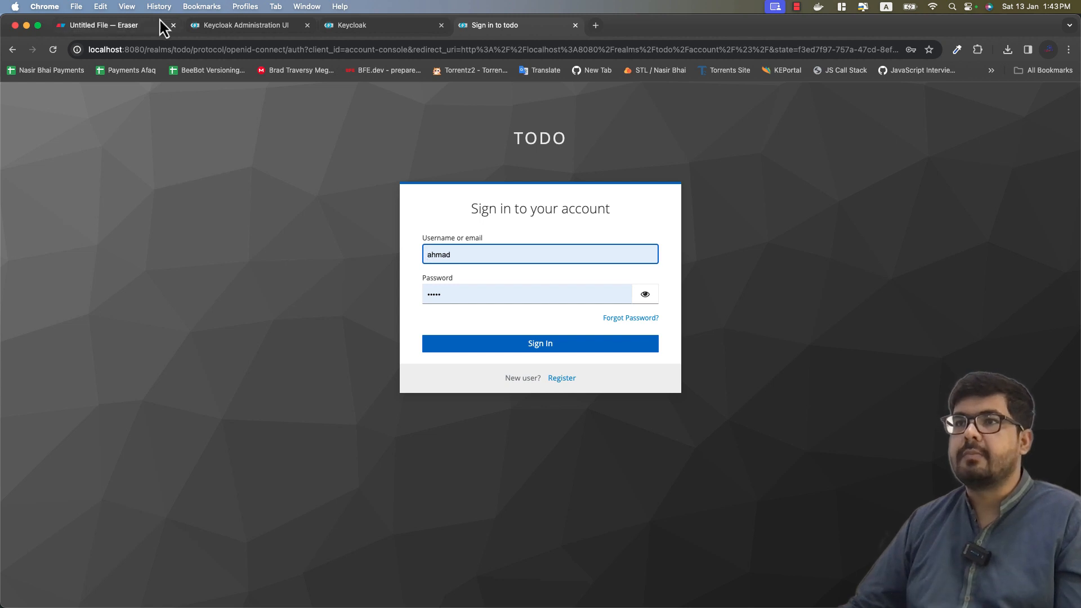
Step: Turn off User registration and Forgot password, and turn on Remember me
left_click(224, 25)
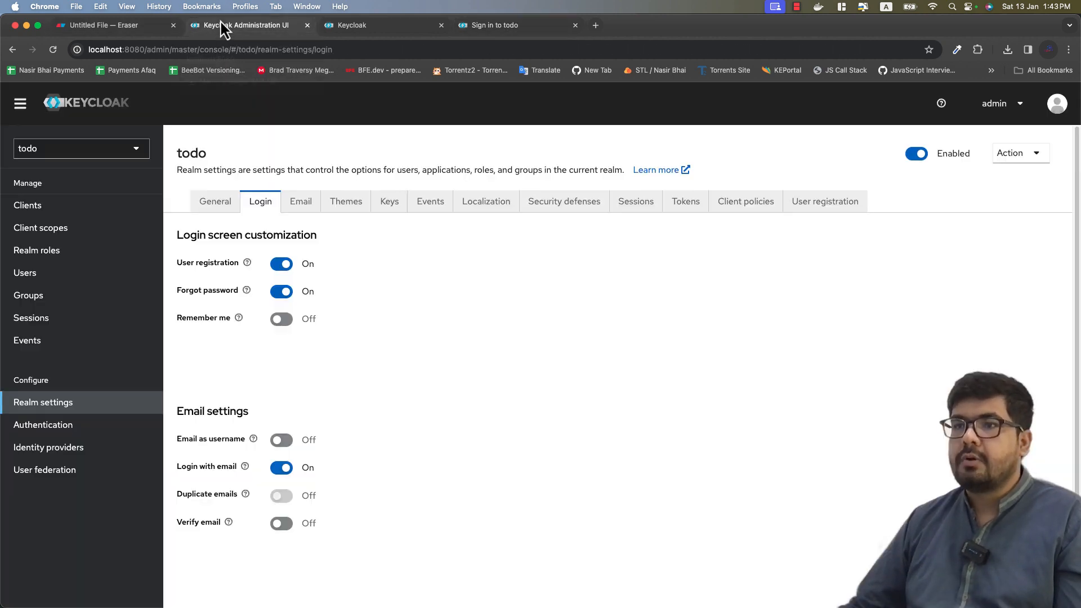
left_click(277, 265)
left_click(277, 296)
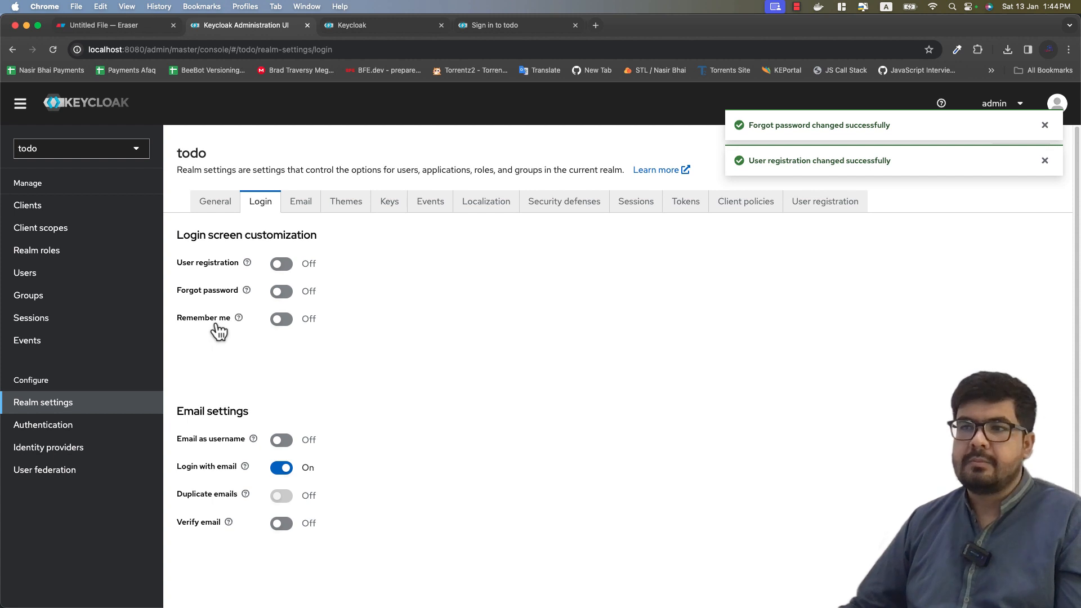
left_click(282, 320)
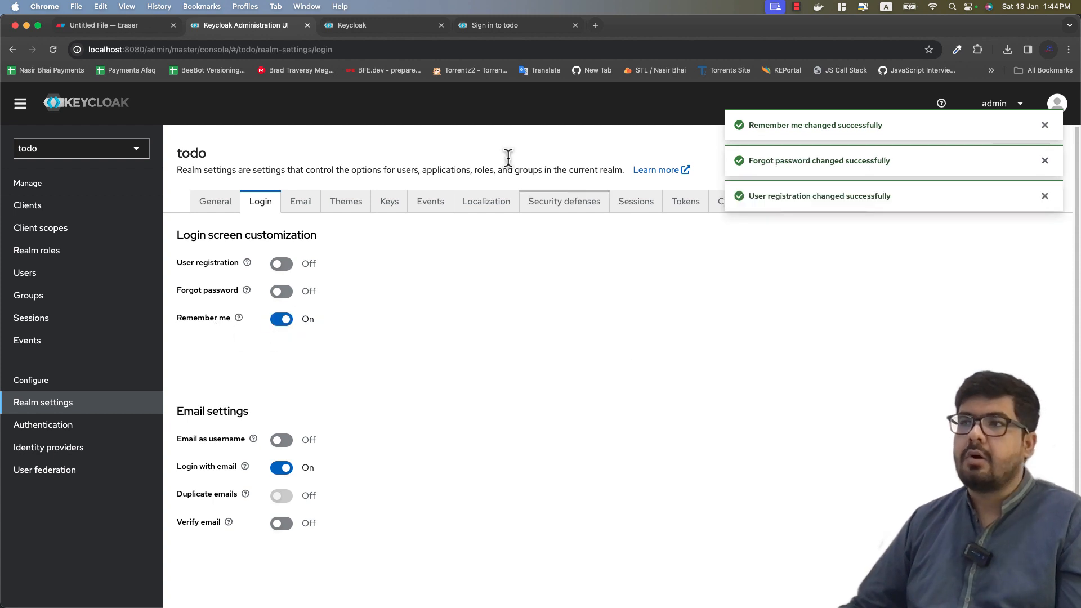
Step: Reload the todo sign-in page and tick Remember me on the form
left_click(467, 34)
left_click(58, 55)
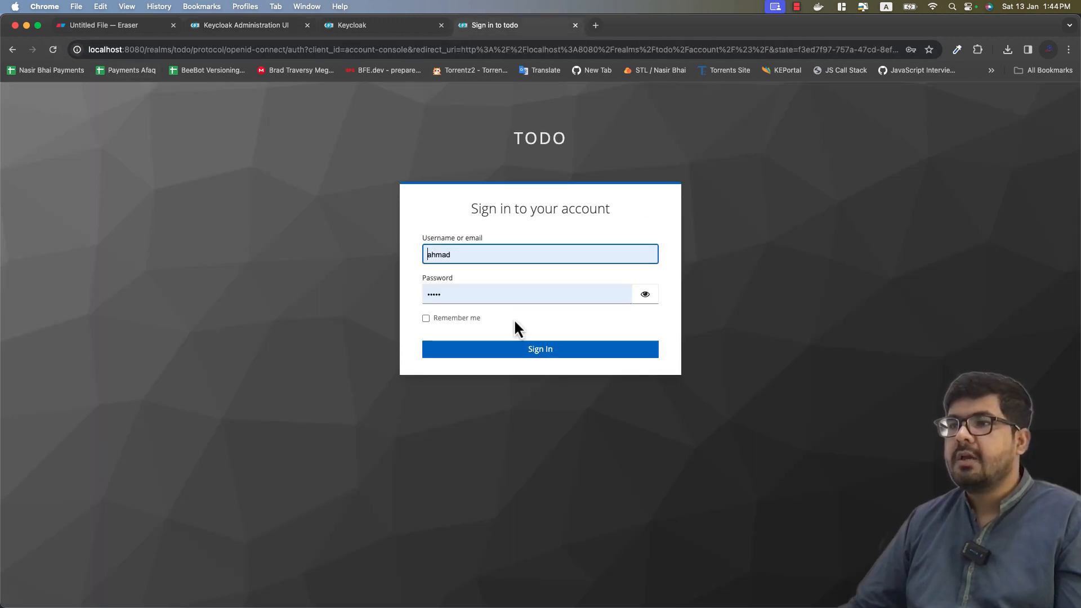
left_click(426, 319)
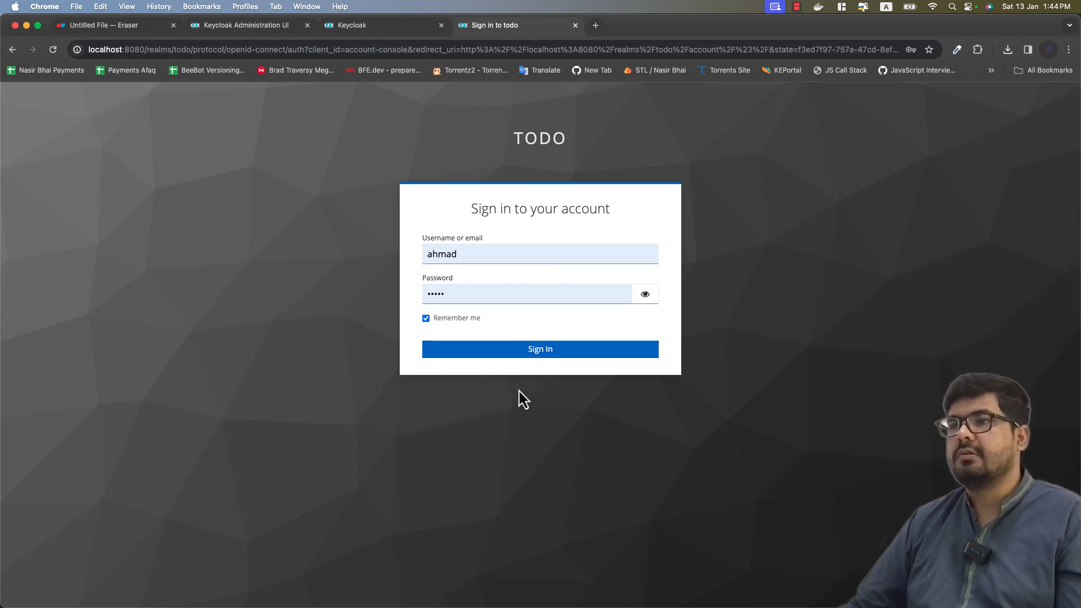
left_click(226, 26)
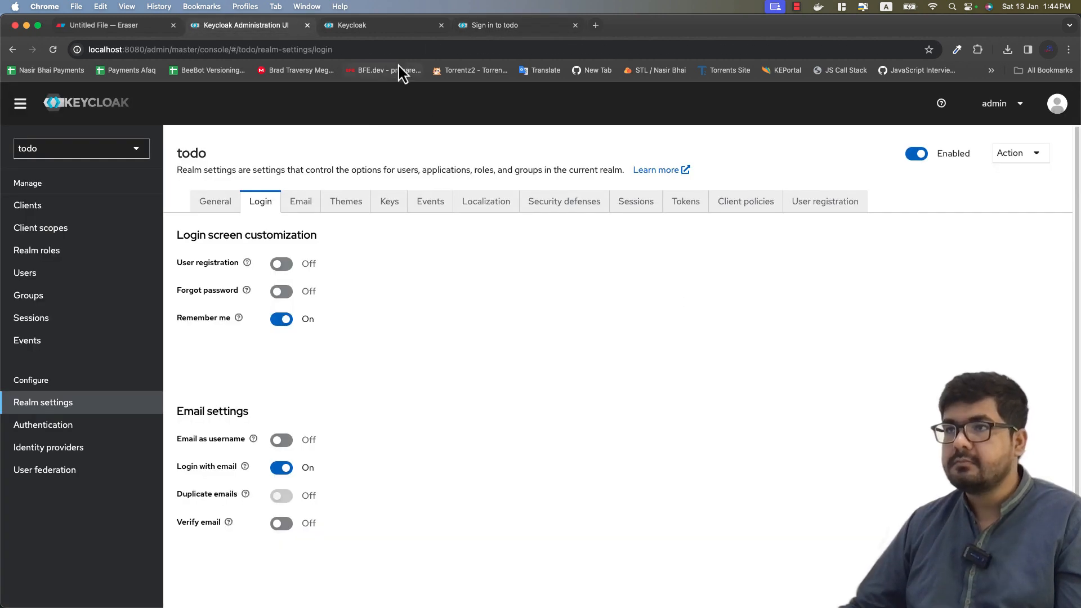
left_click(478, 28)
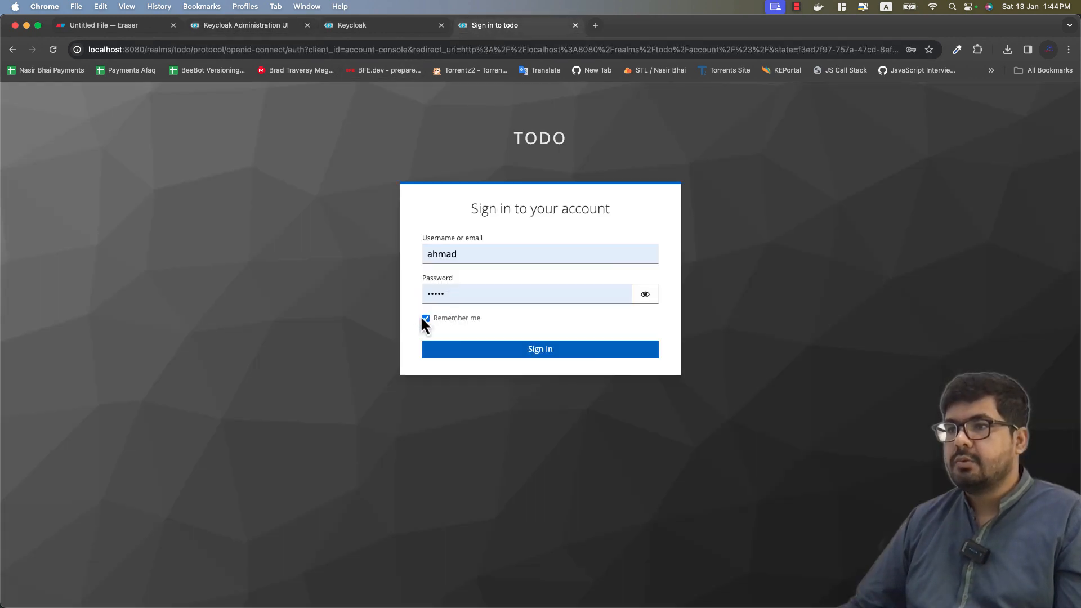
Step: Switch Remember me back off in the realm's Login settings
left_click(273, 35)
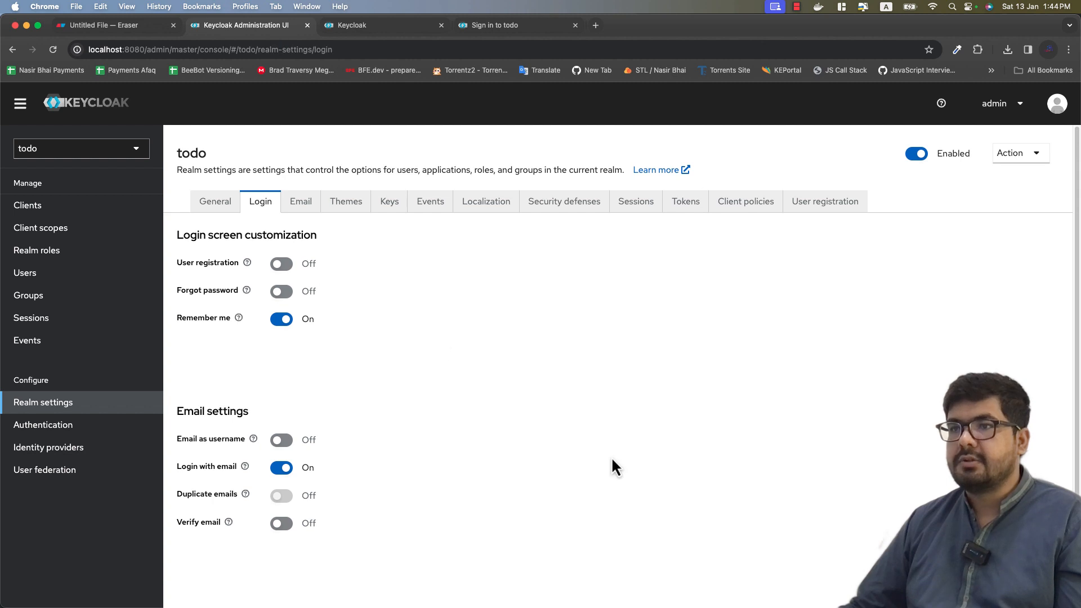
scroll(362, 428, "down", 1)
left_click(277, 316)
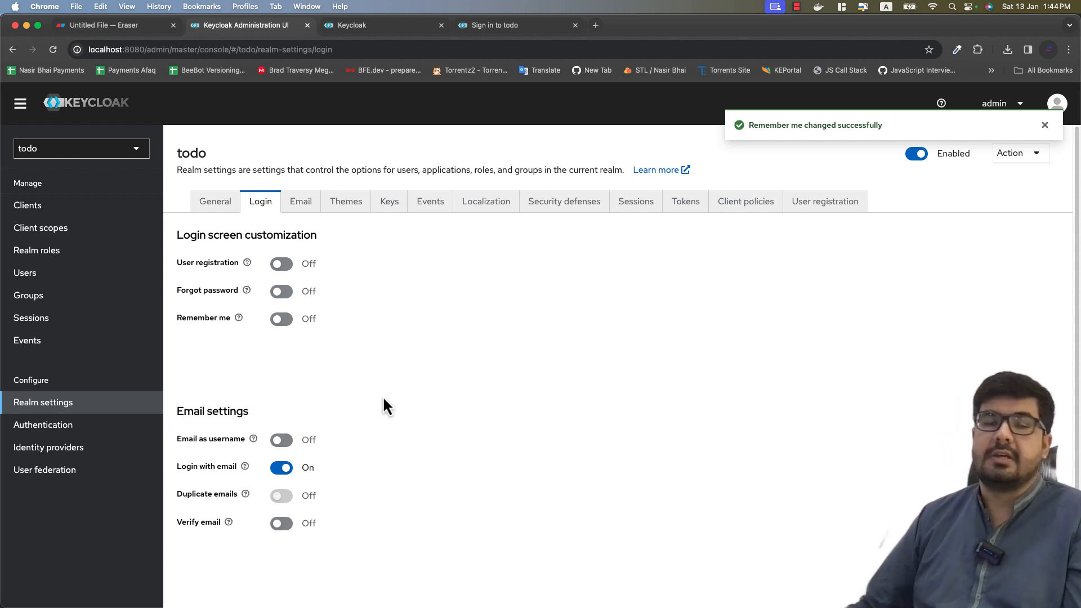
Step: Turn on Email as username and check that the reloaded sign-in page asks for Email
scroll(383, 397, "down", 1)
scroll(383, 397, "down", 3)
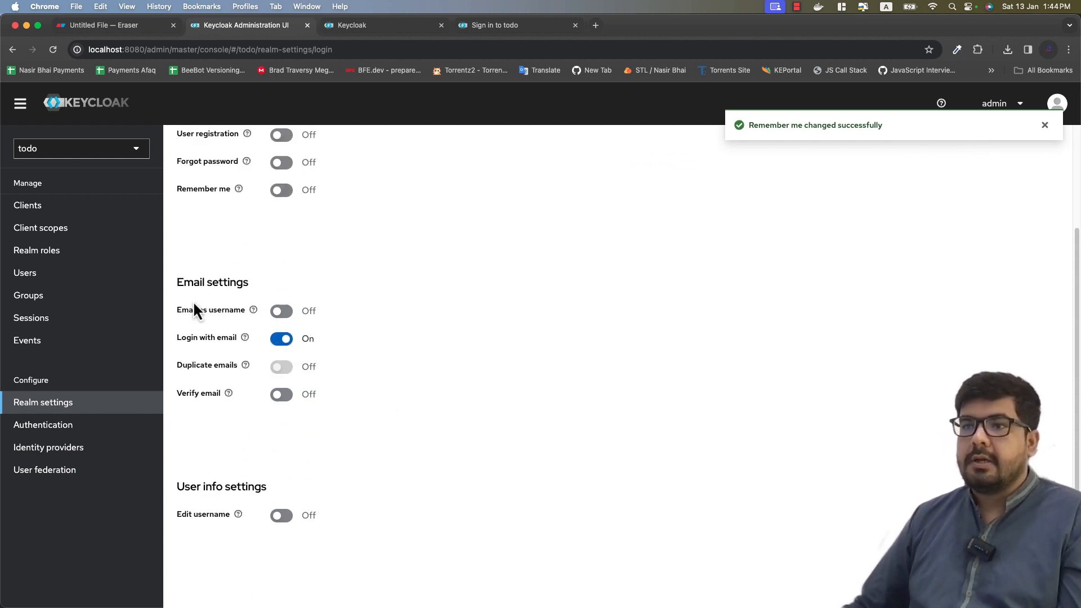
left_click(285, 314)
left_click(507, 26)
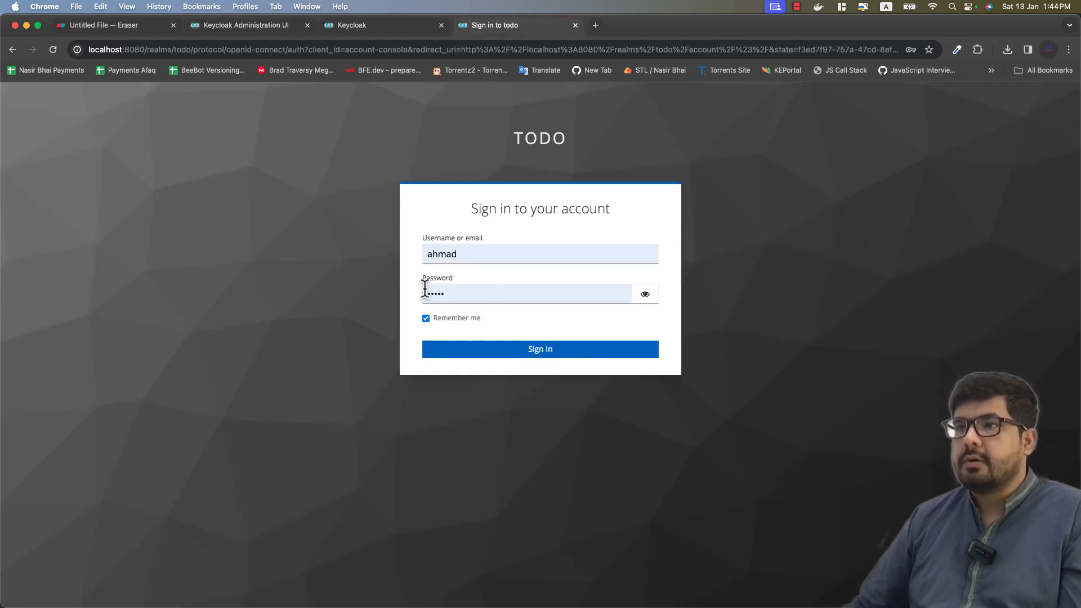
left_click(53, 52)
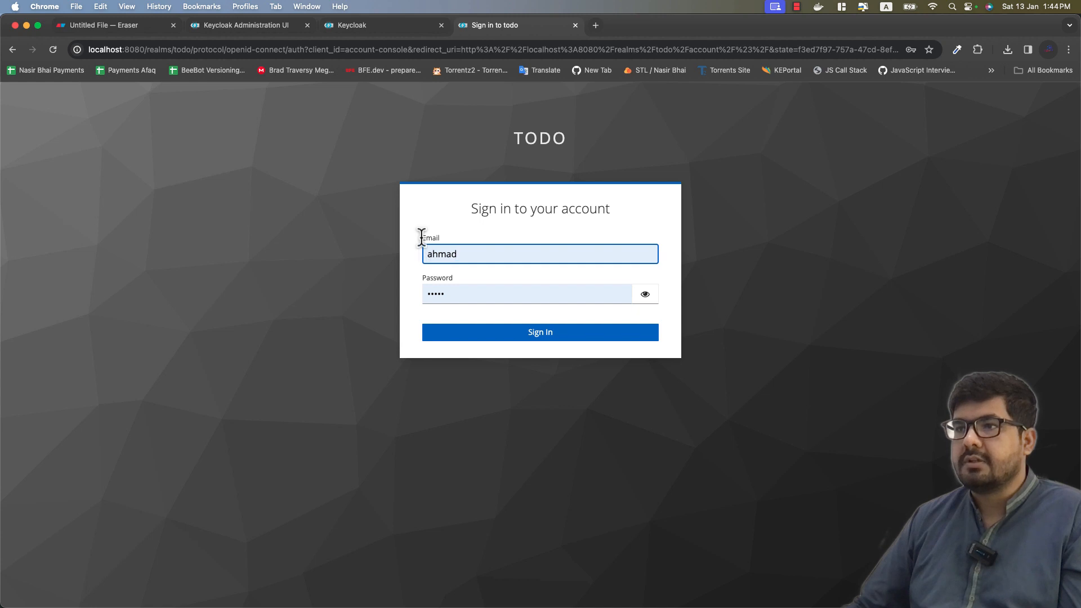
double_click(434, 235)
left_click(474, 254)
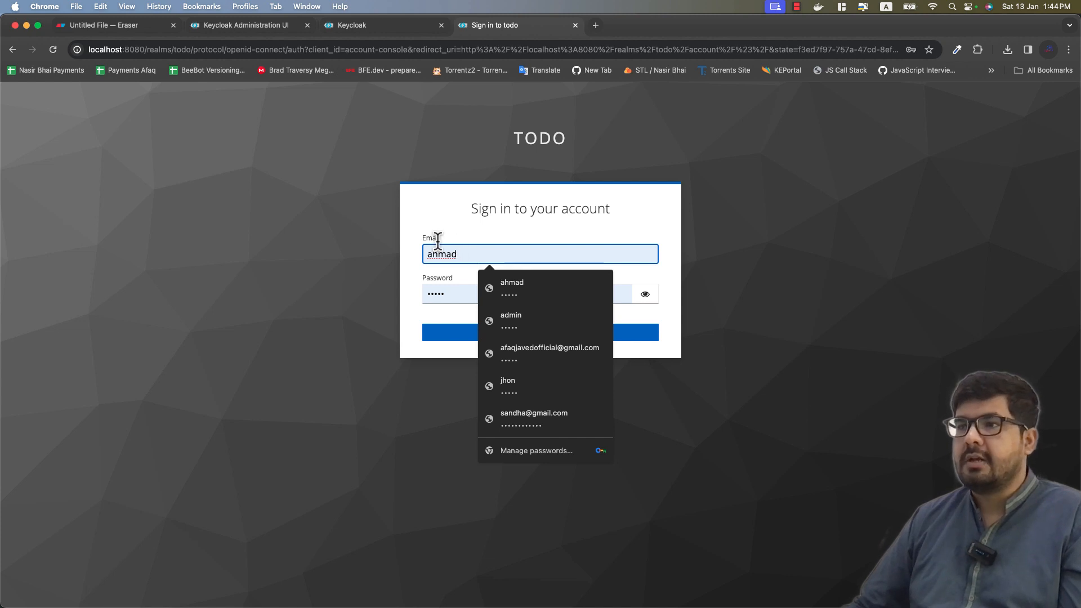
left_click_drag(421, 239, 443, 246)
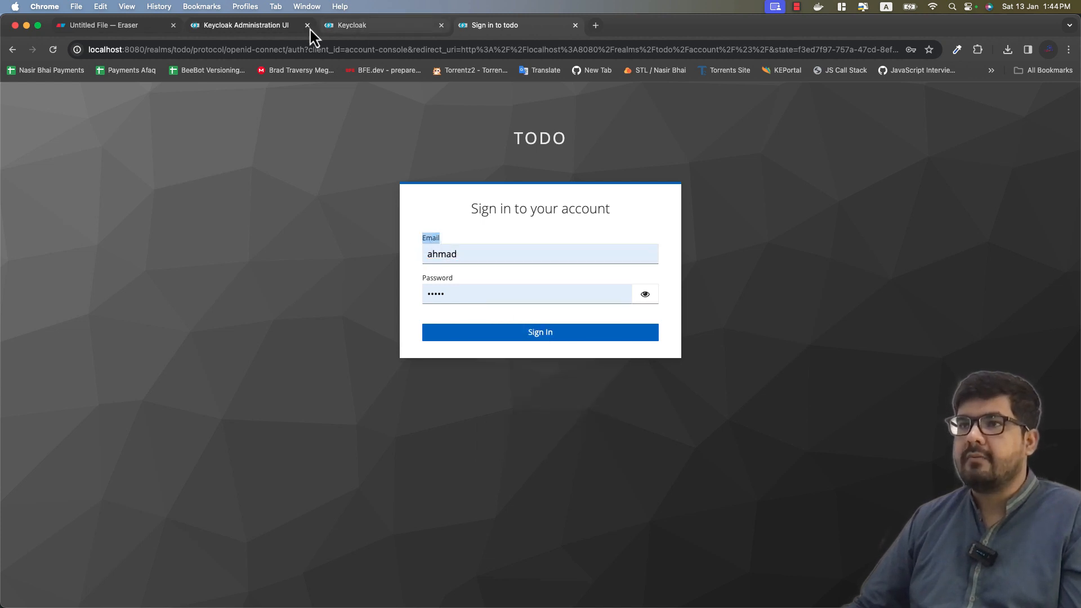
Step: Turn Email as username off and confirm the sign-in label reads 'Username or email'
left_click(274, 30)
left_click(281, 441)
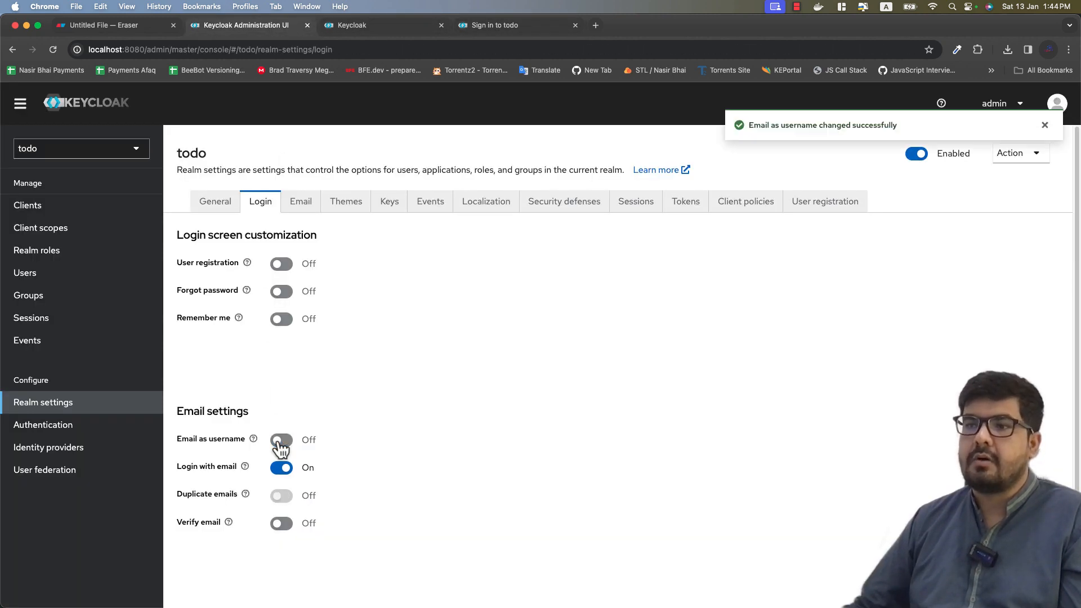
left_click(520, 33)
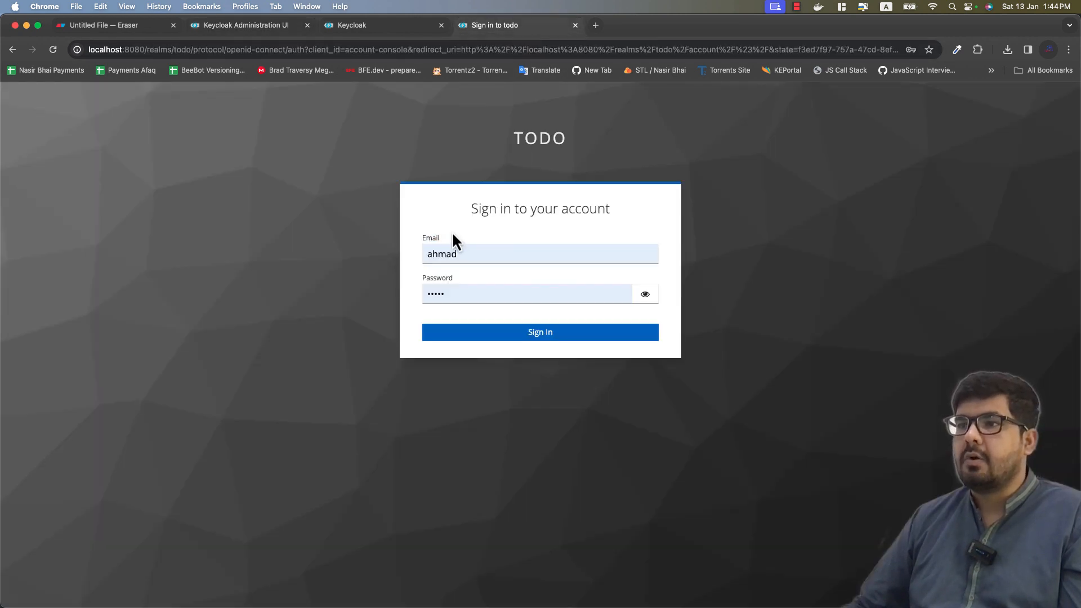
left_click(55, 52)
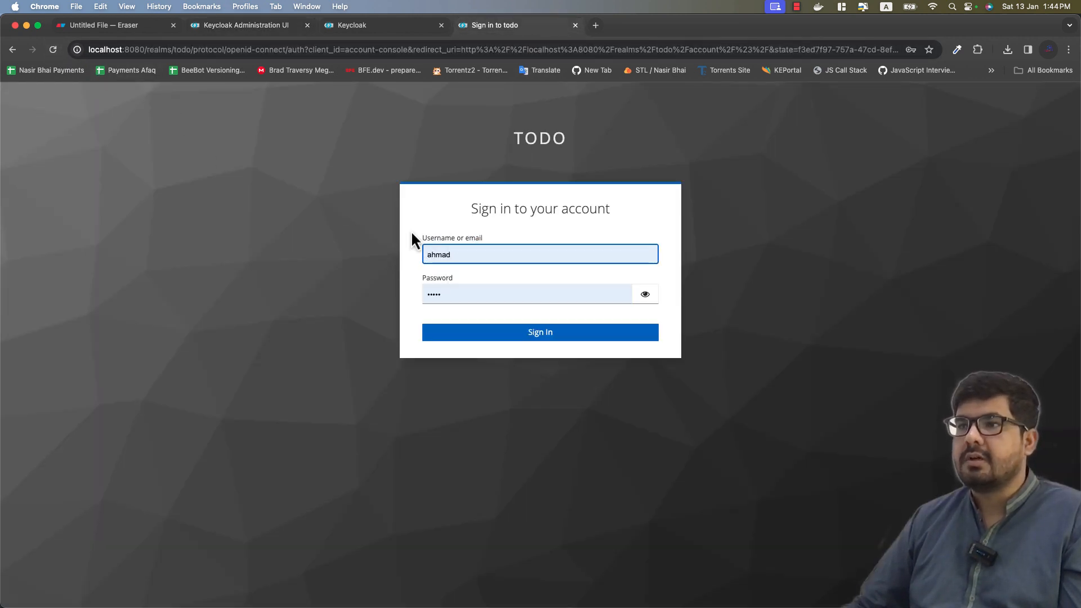
left_click_drag(427, 238, 509, 242)
left_click(509, 238)
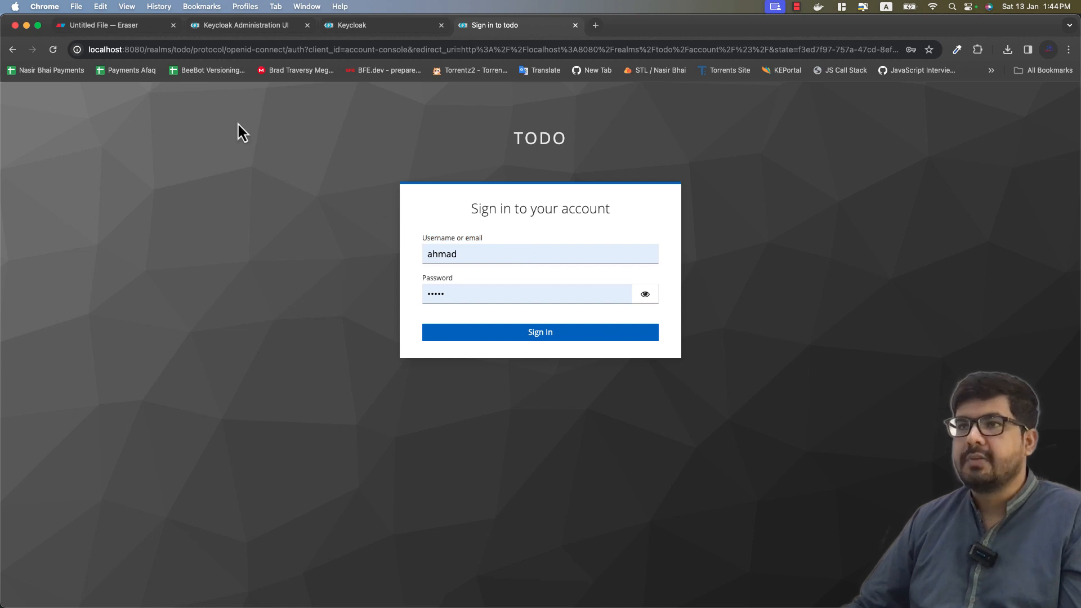
left_click(245, 24)
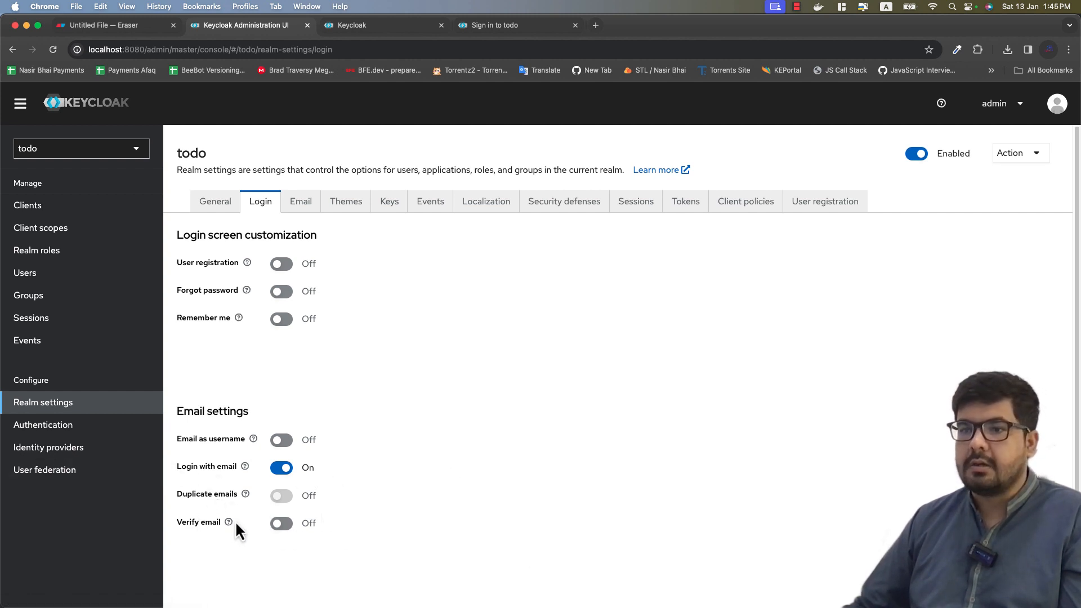
Step: Switch Verify email on for the todo realm, then go to its sign-in page
scroll(410, 501, "down", 1)
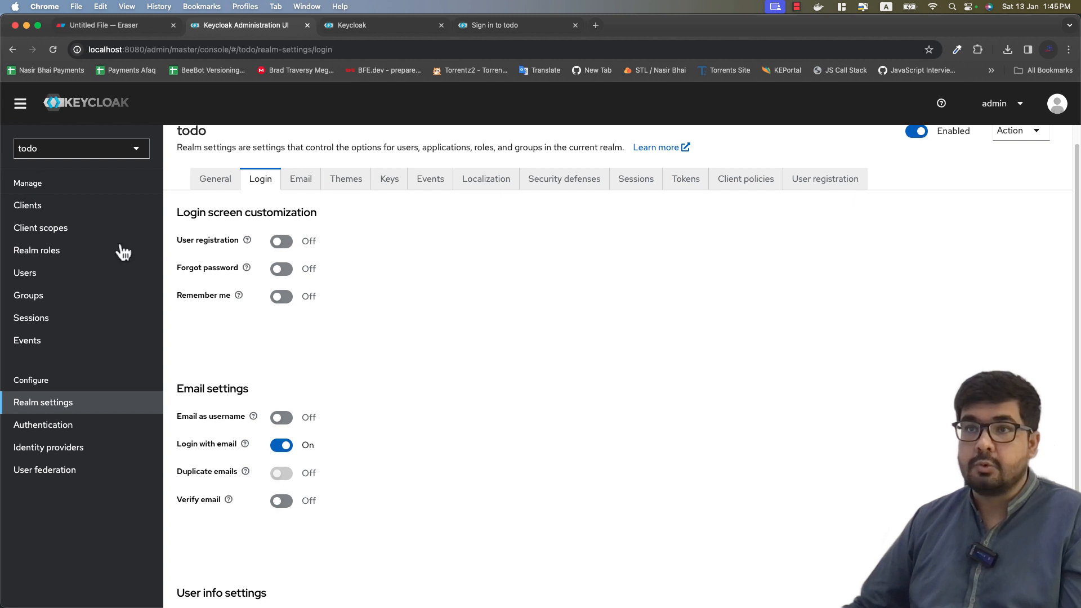
left_click(298, 504)
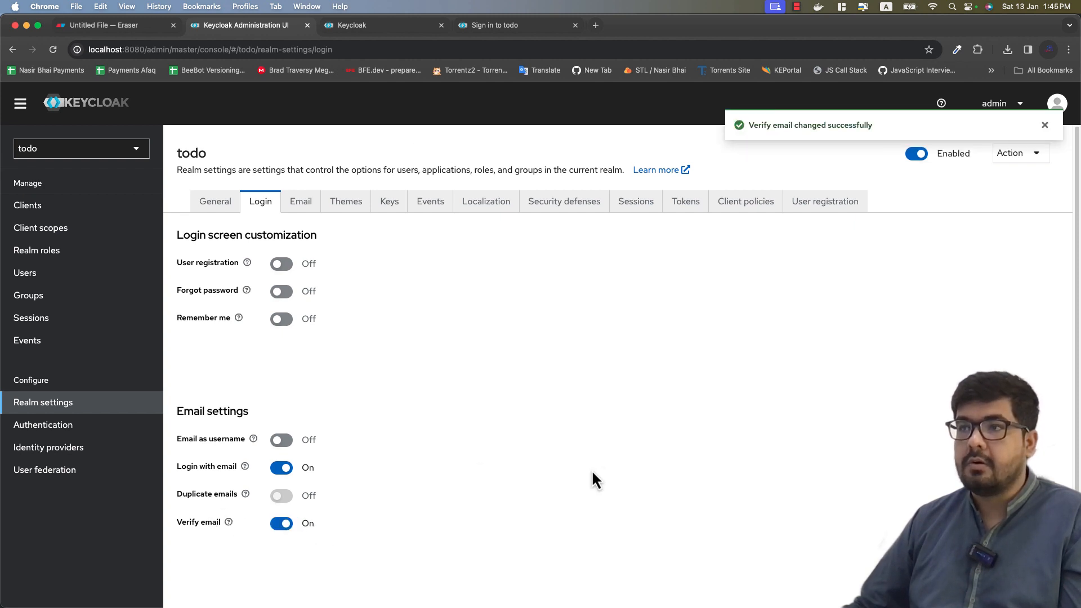
left_click(491, 33)
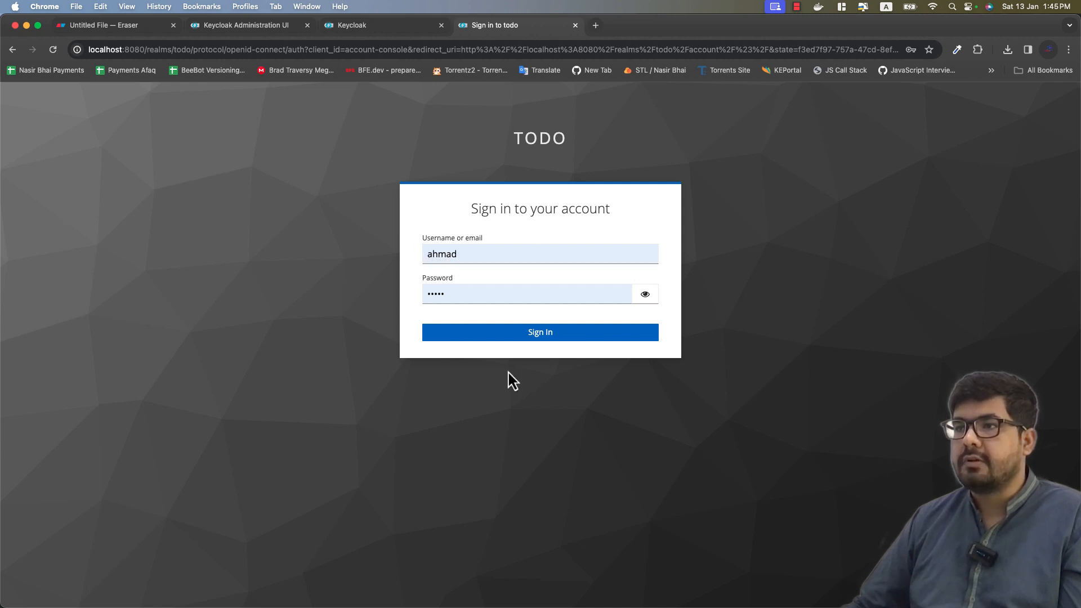
Step: Sign in with the saved credentials and read the email verification warning
left_click(499, 337)
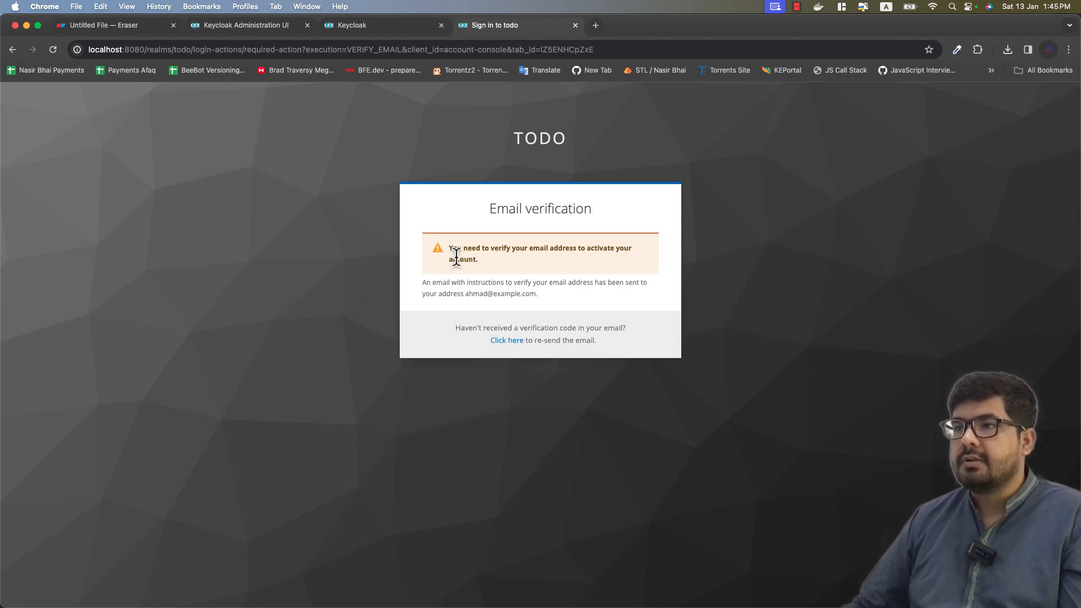
left_click_drag(462, 257, 483, 262)
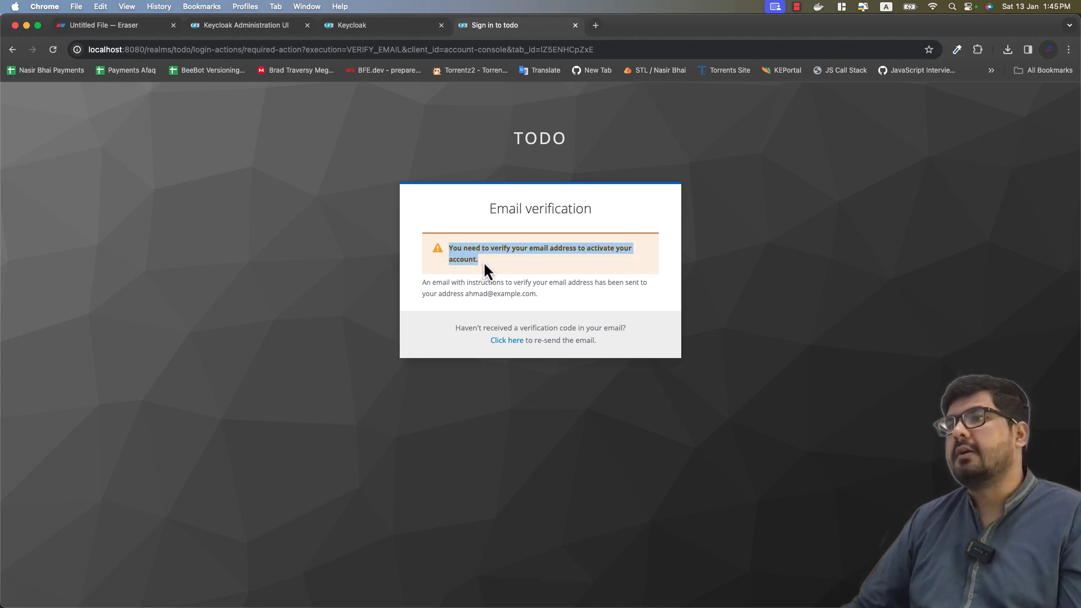
left_click(483, 261)
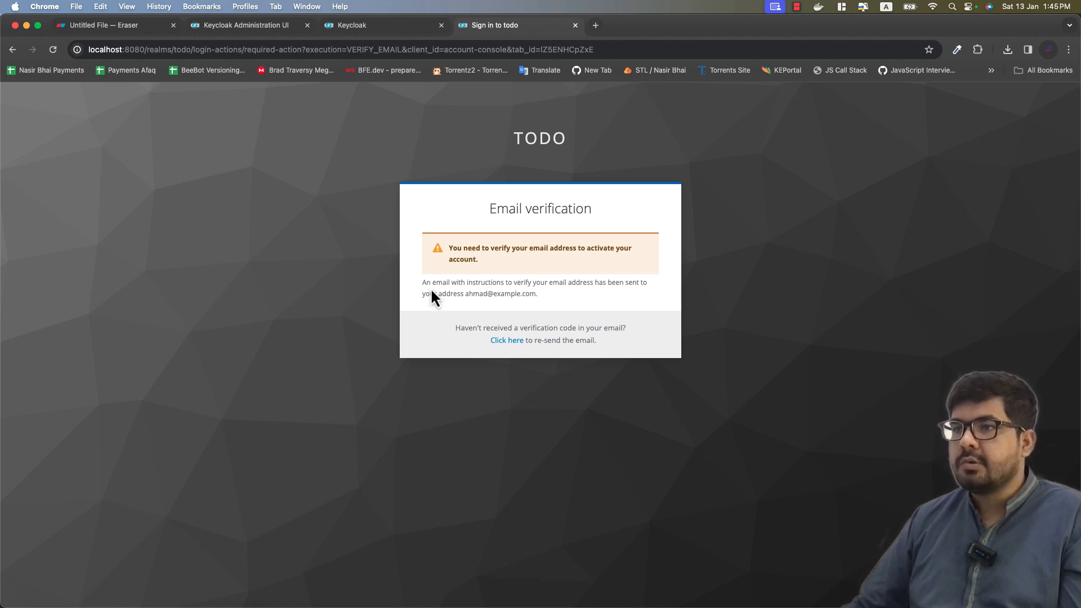
left_click_drag(445, 253, 481, 260)
left_click(541, 276)
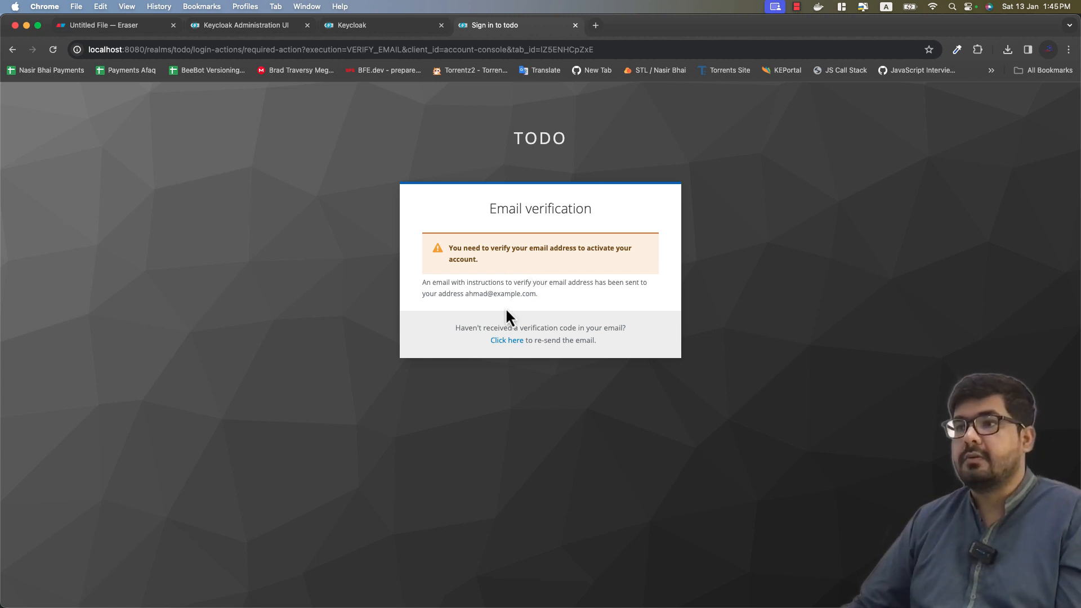
left_click(292, 24)
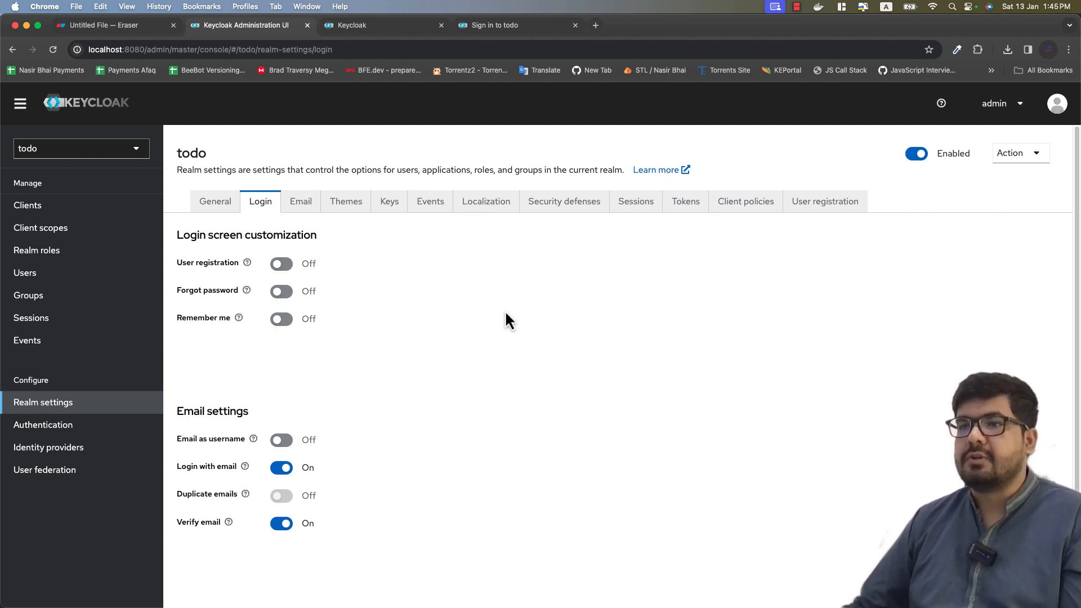
Step: Turn Verify email off and scroll down to the User info settings section
left_click(280, 525)
scroll(646, 340, "down", 3)
scroll(644, 343, "up", 2)
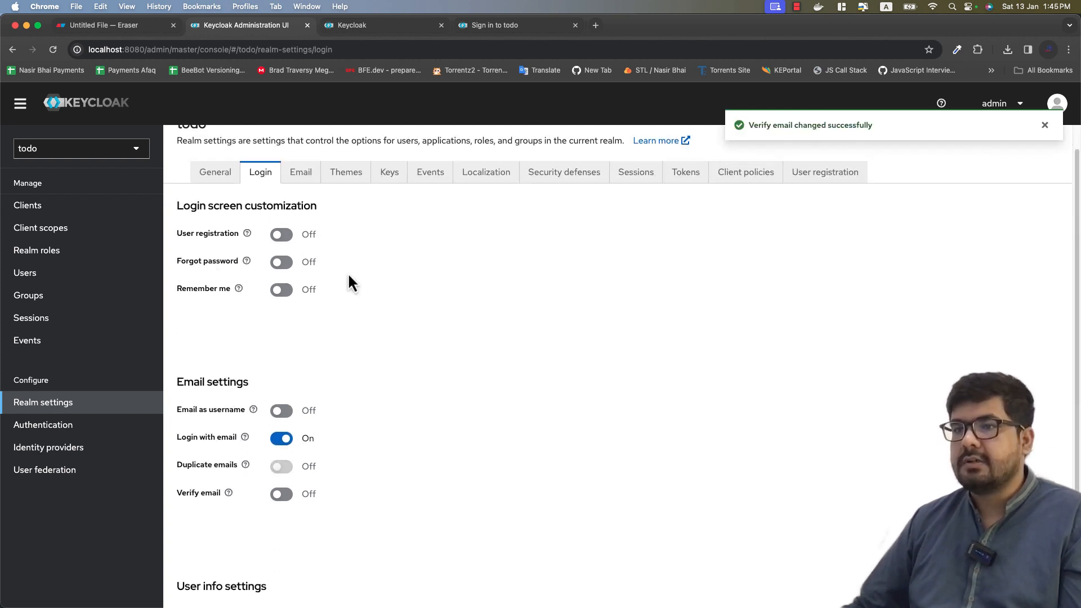
scroll(541, 304, "down", 4)
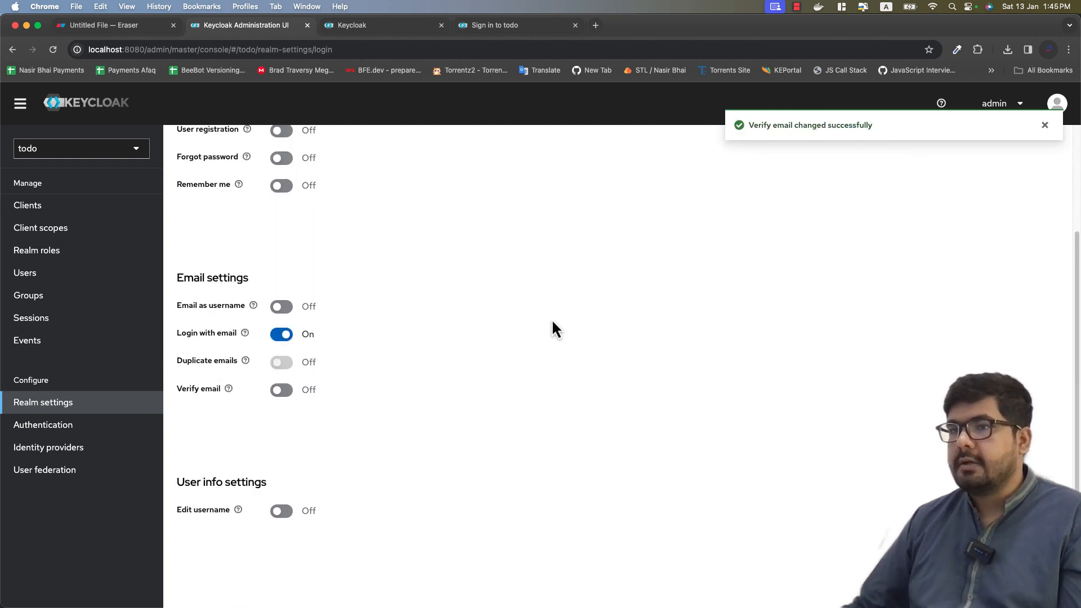
left_click_drag(195, 486, 320, 482)
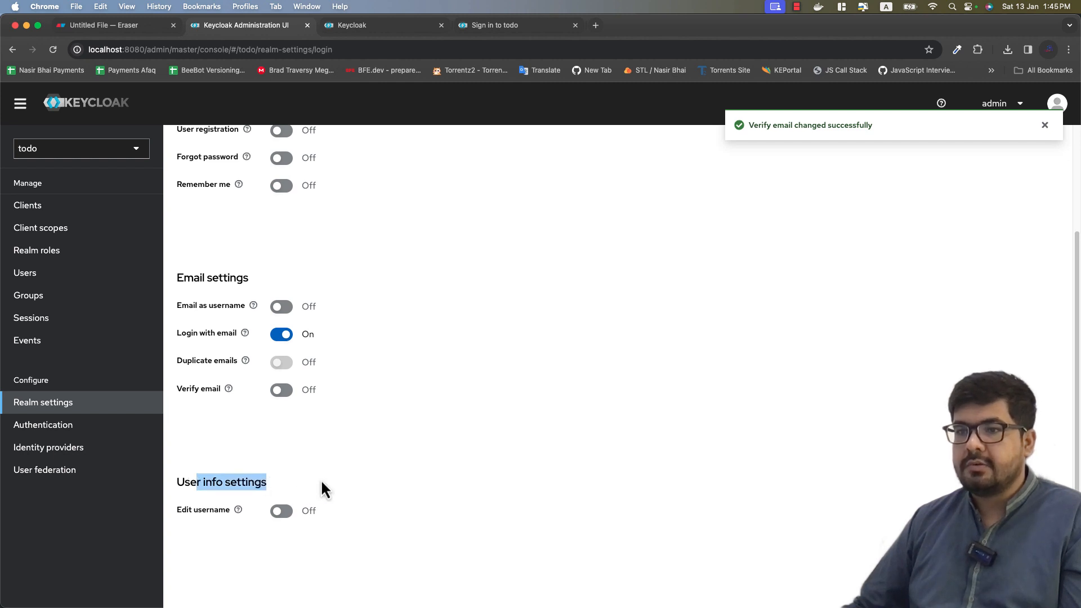
left_click(320, 481)
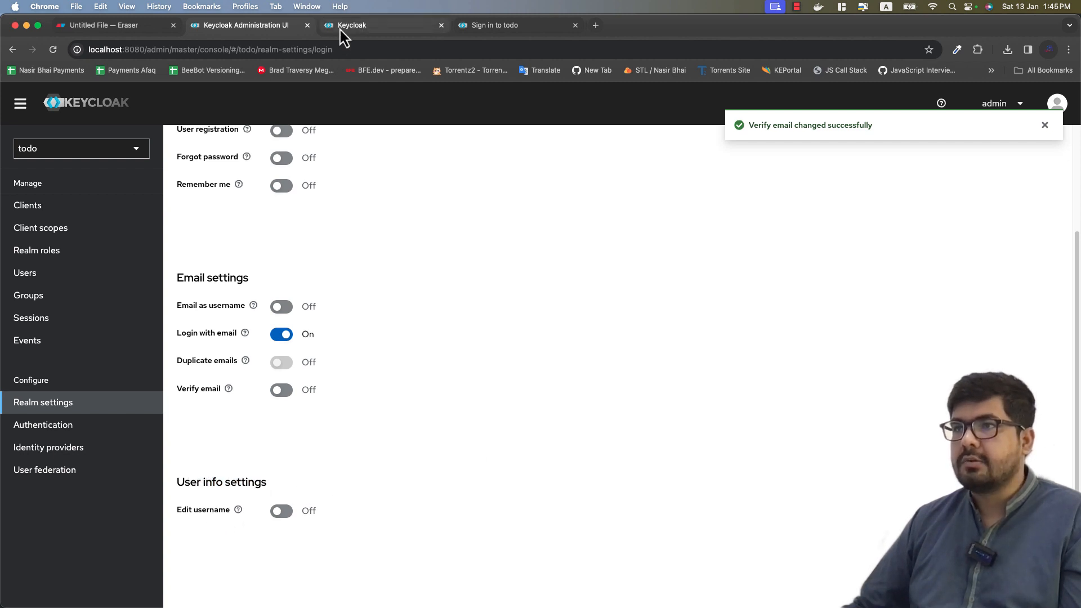
Step: Go back to the todo sign-in form, replace the username with another user's, and sign in
left_click(524, 27)
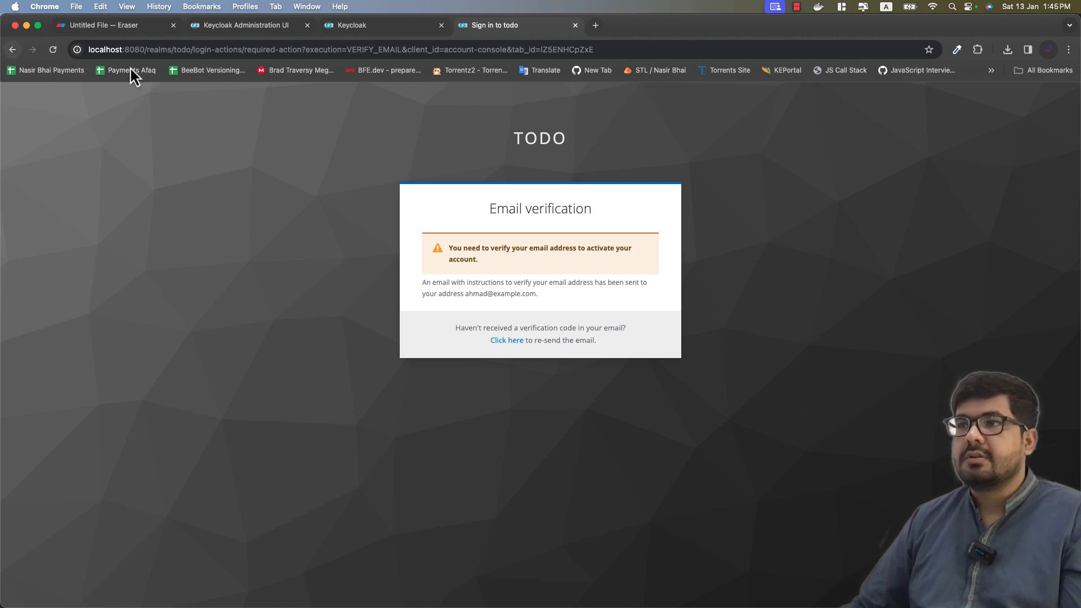
left_click(15, 54)
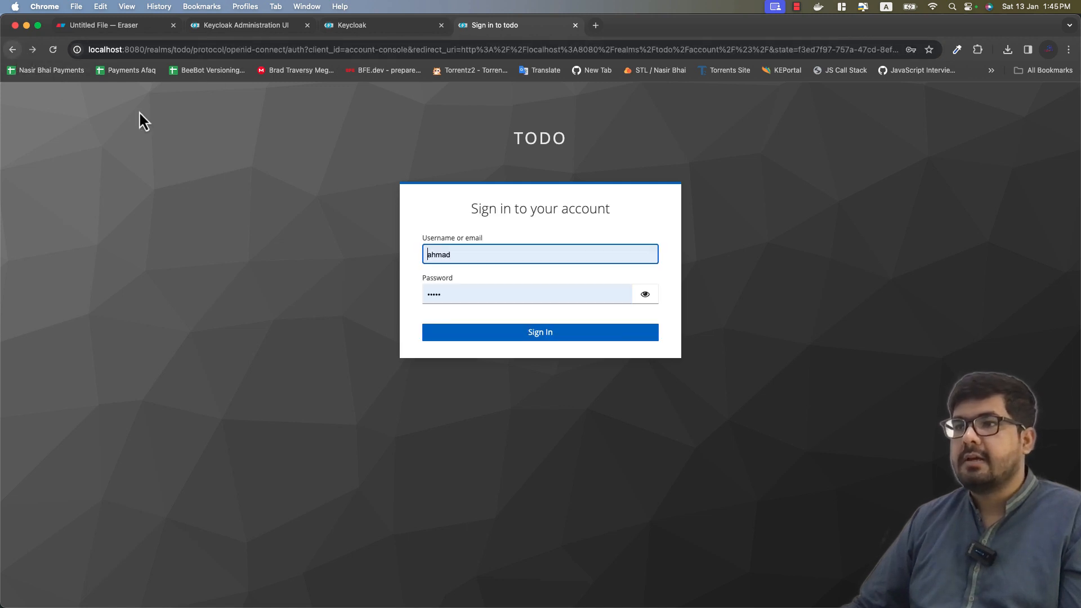
left_click(485, 255)
double_click(485, 254)
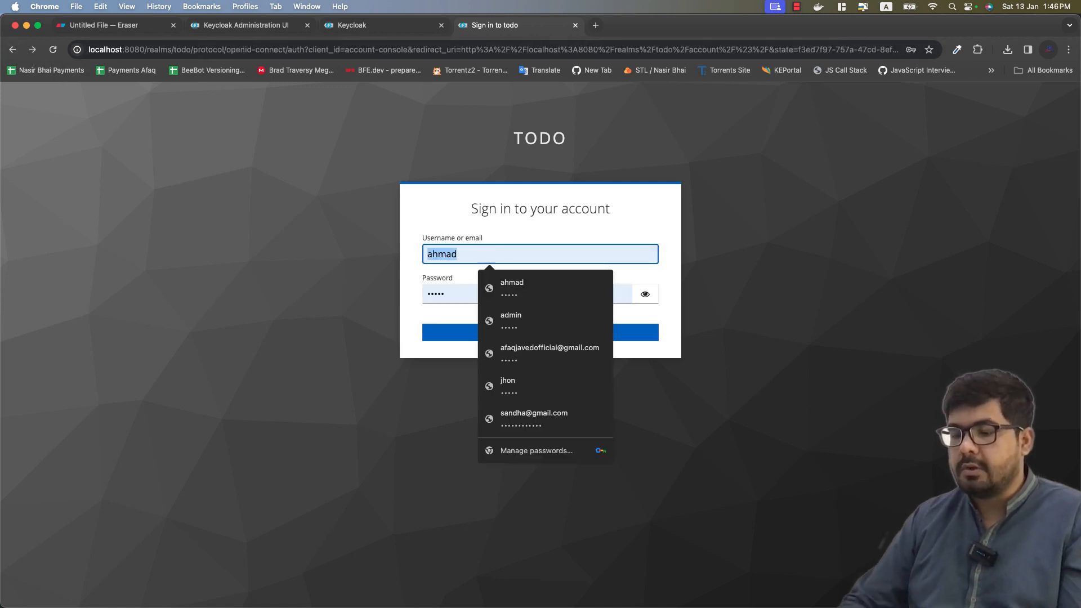
type("jhon")
left_click(498, 337)
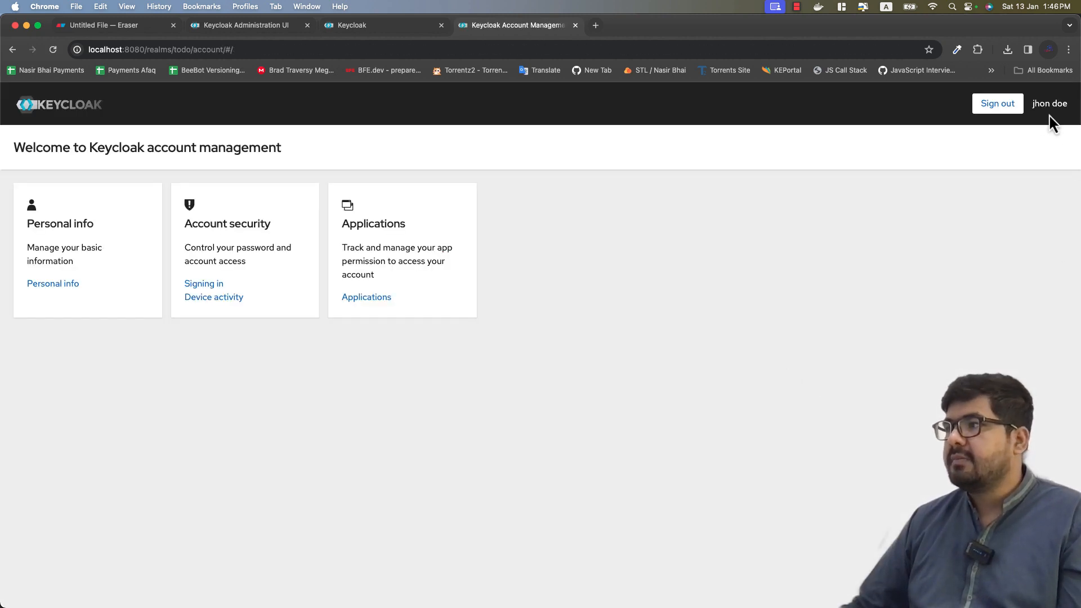
Step: Open the user's Personal info page and try editing the read-only username field
left_click_drag(1063, 106, 1031, 110)
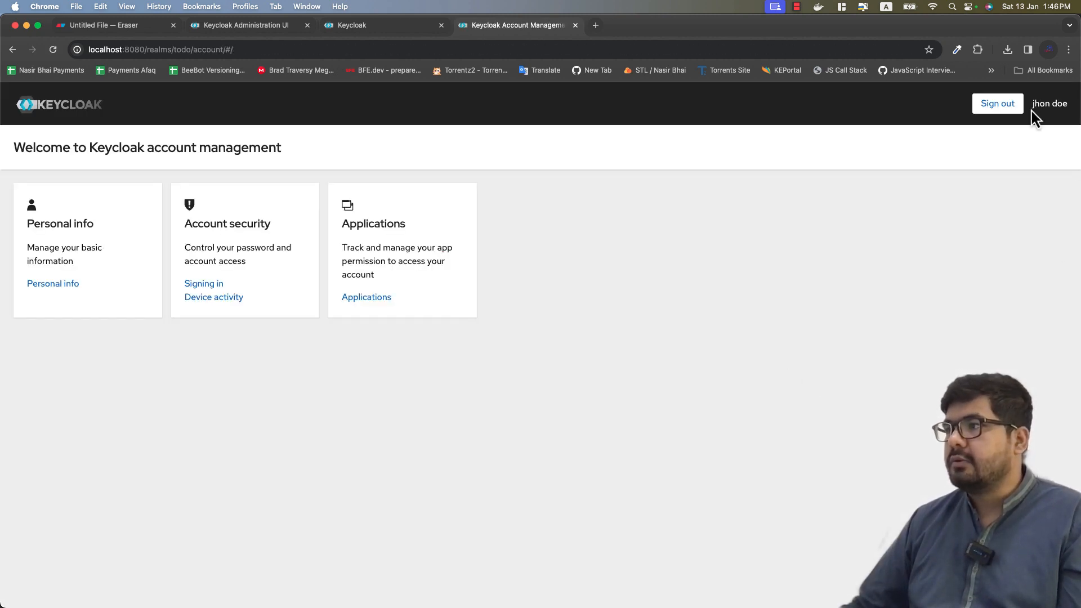
left_click(957, 216)
left_click(44, 290)
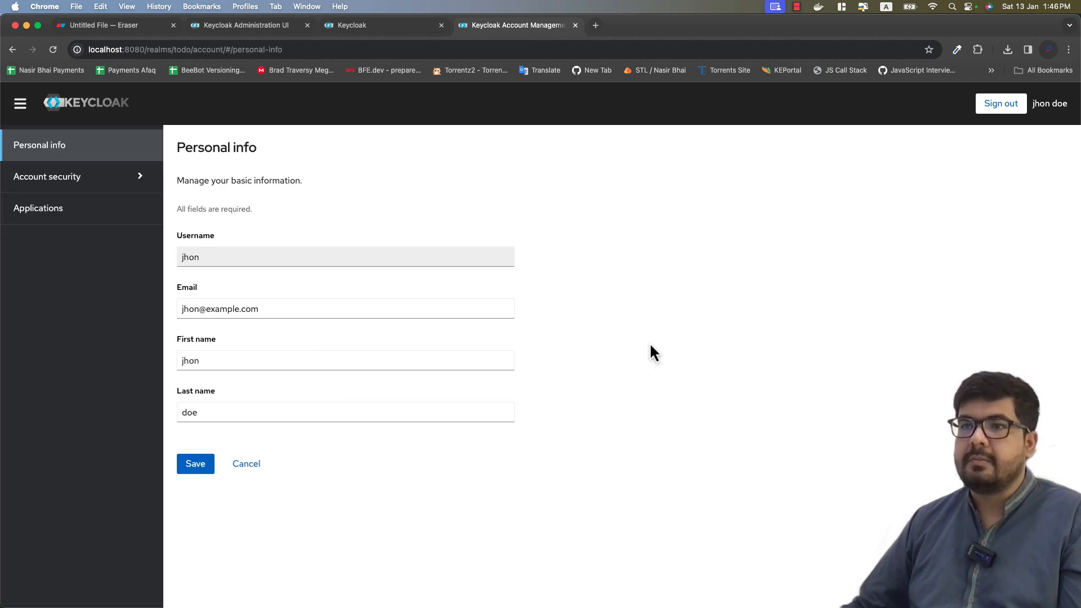
left_click(208, 256)
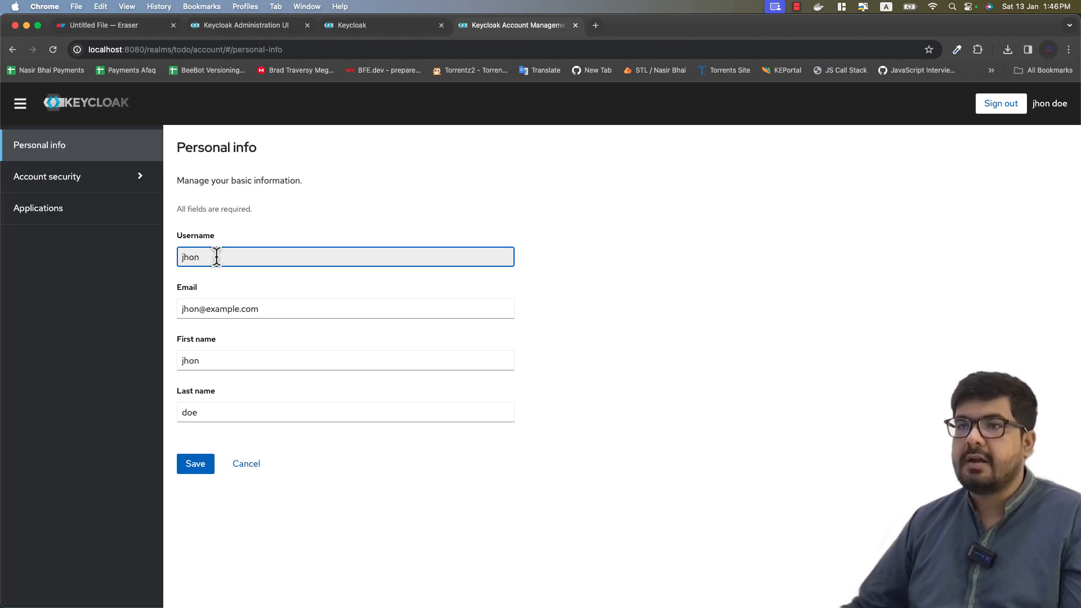
double_click(203, 255)
left_click(232, 257)
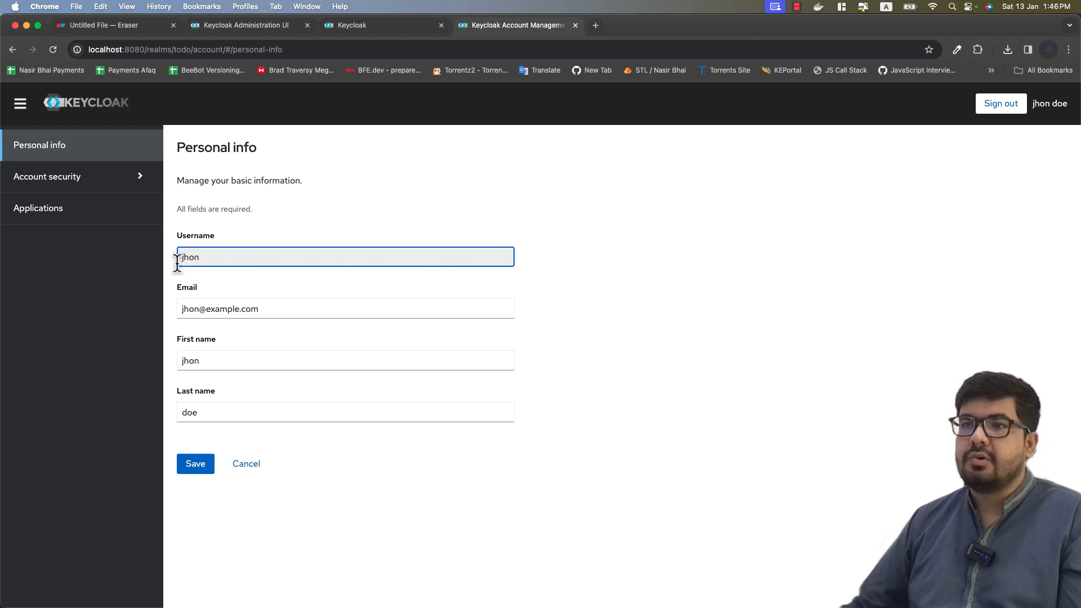
left_click(543, 229)
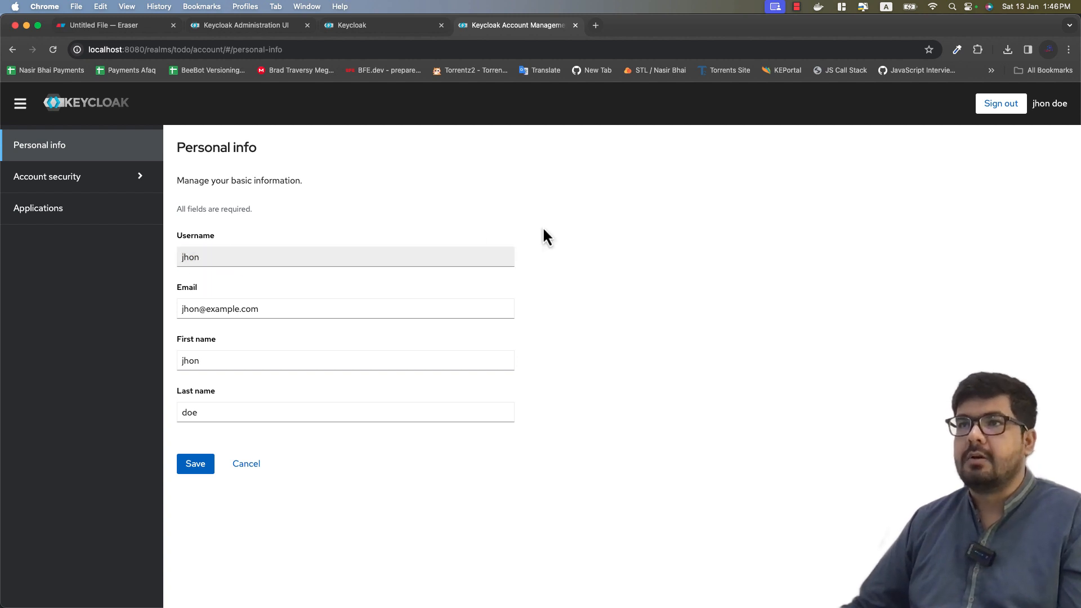
Step: Turn on Edit username in the todo realm's Login settings
left_click(206, 28)
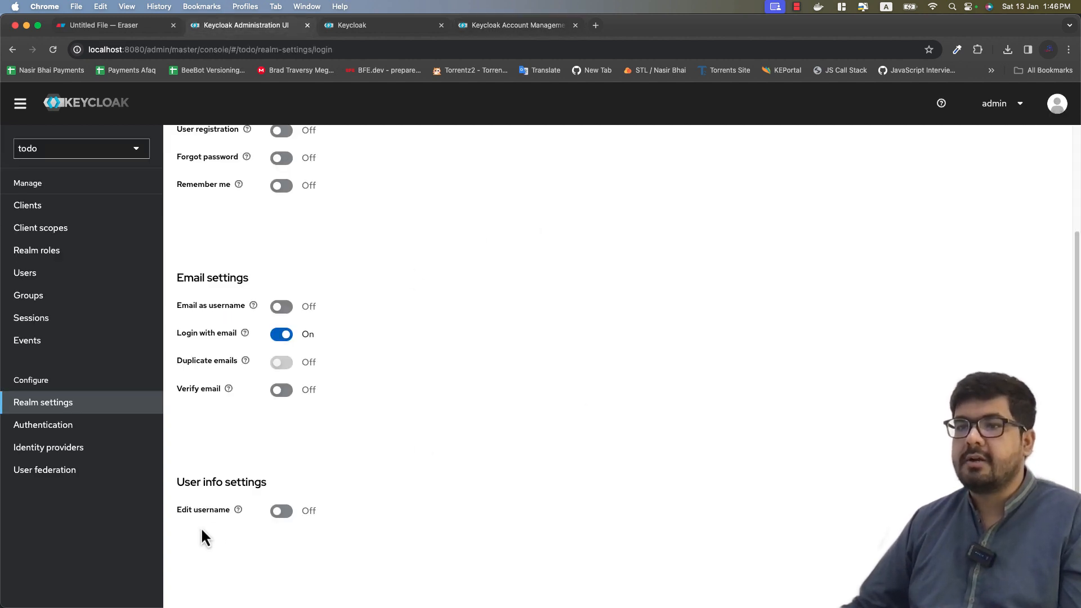
left_click(281, 512)
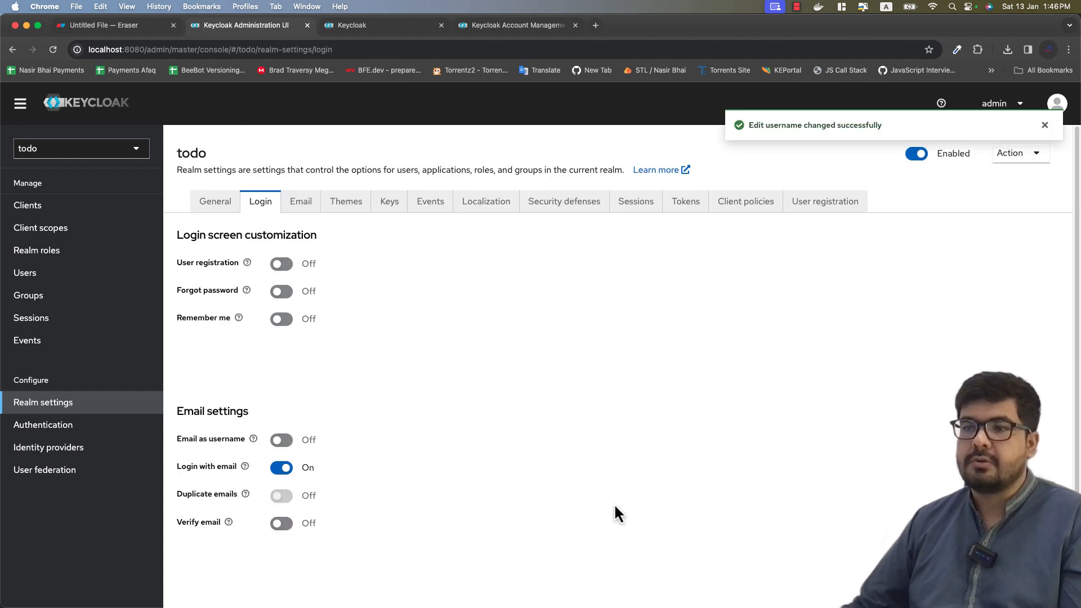
scroll(437, 446, "down", 5)
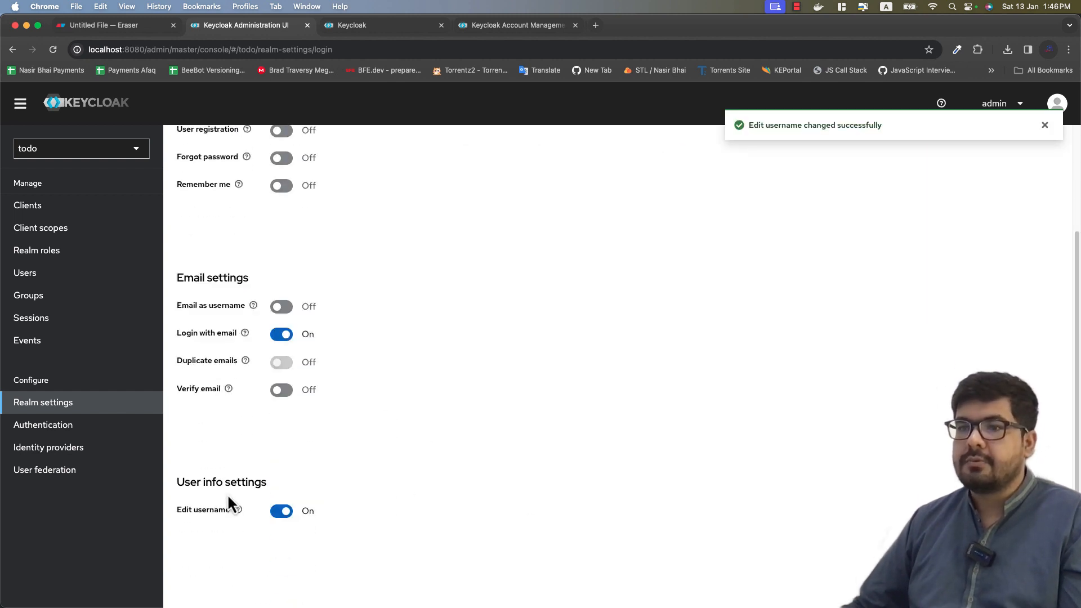
Step: Reload Personal info and confirm the username field is now editable
left_click(518, 26)
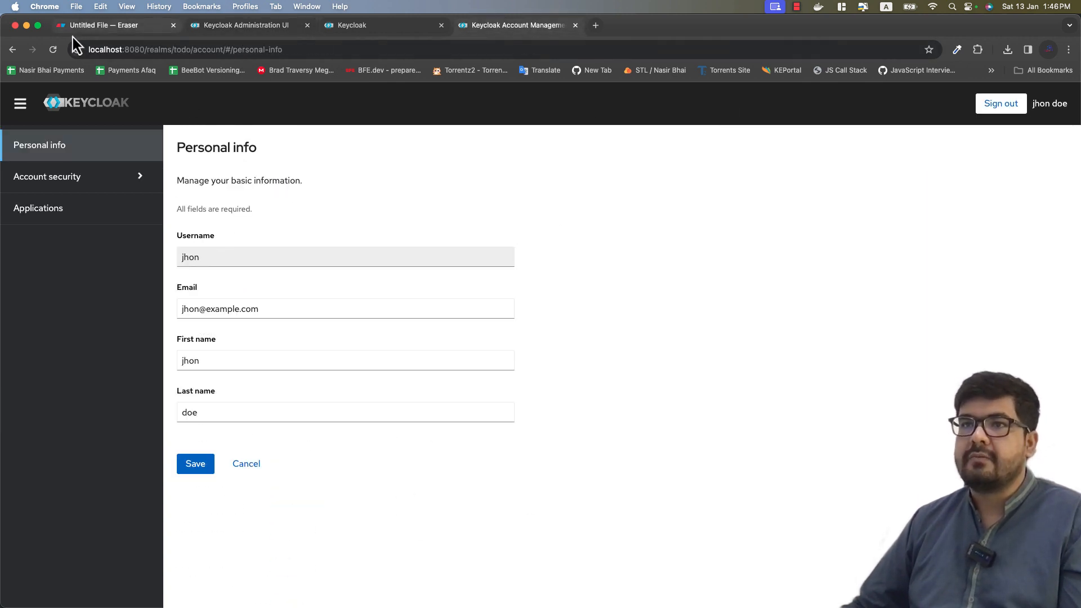
left_click(57, 50)
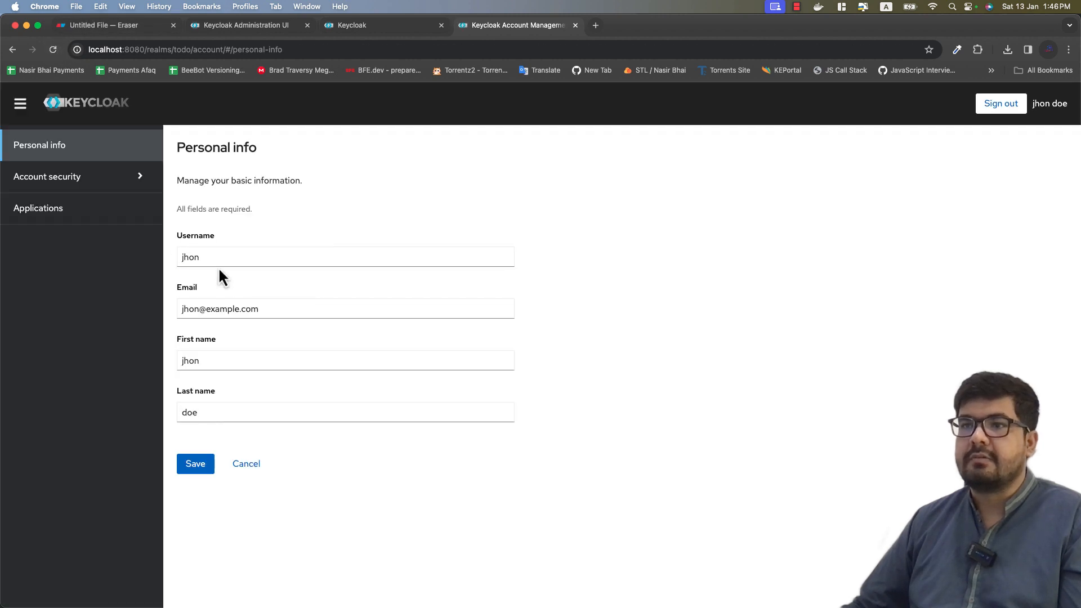
left_click(217, 258)
left_click_drag(209, 257, 187, 258)
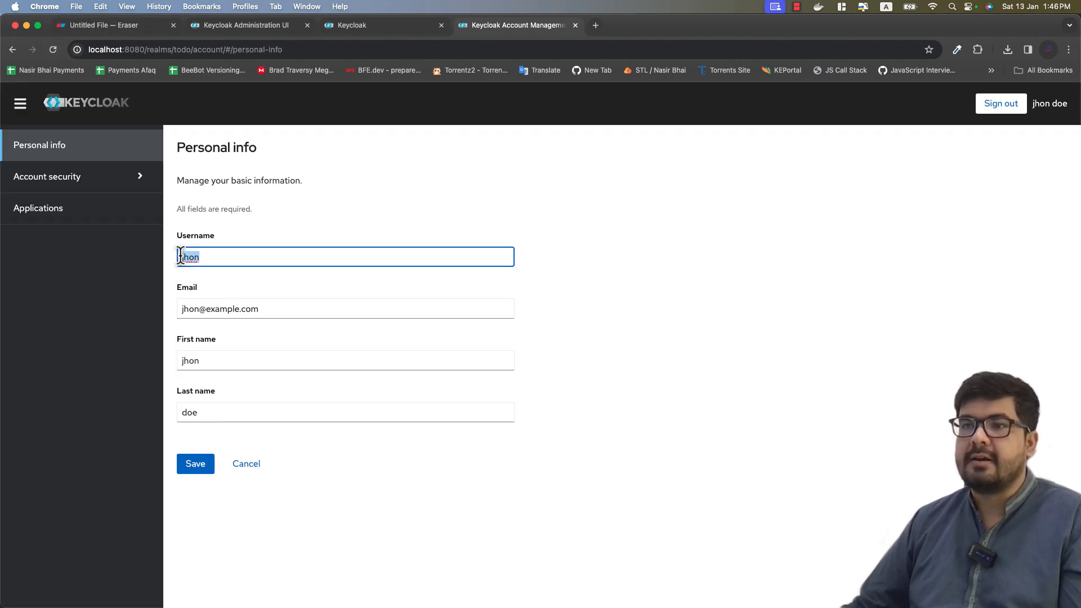
left_click(407, 264)
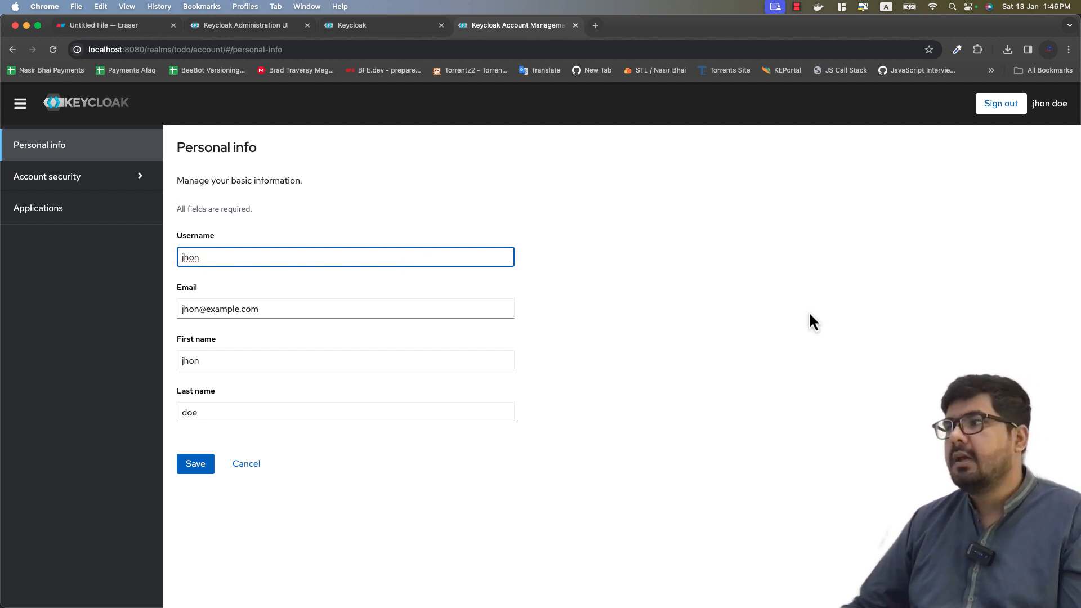
Step: Return to the realm settings and open the Email tab
left_click(277, 26)
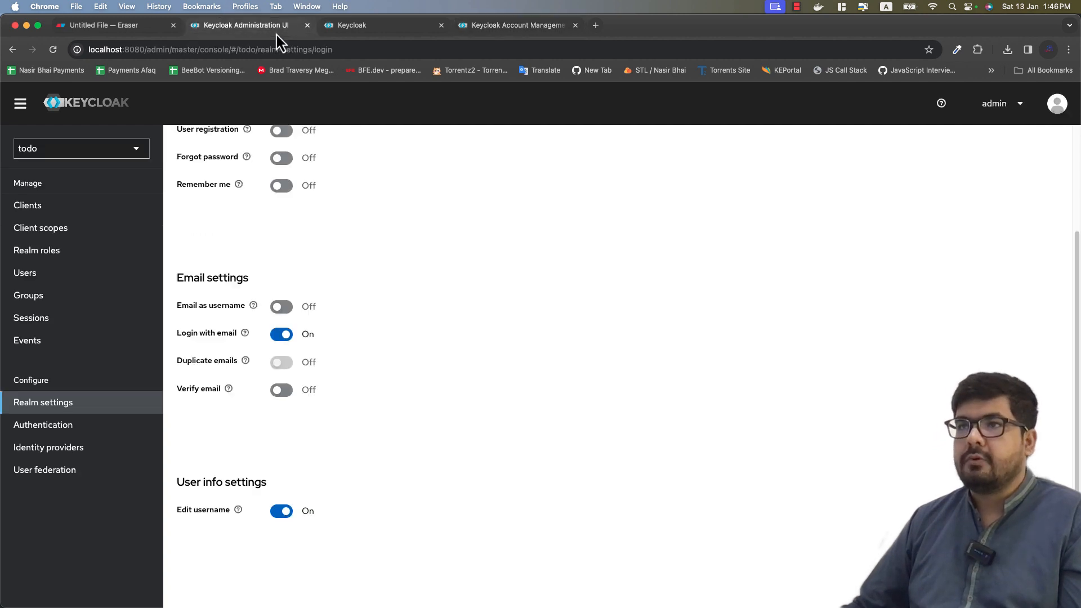
scroll(447, 367, "up", 5)
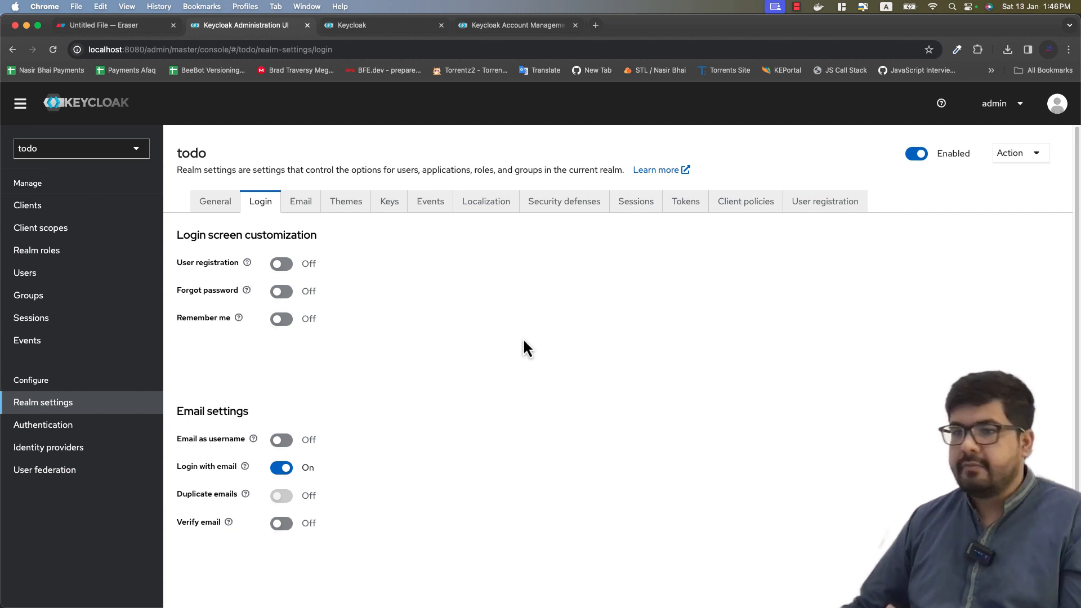
scroll(522, 338, "down", 3)
scroll(524, 341, "up", 3)
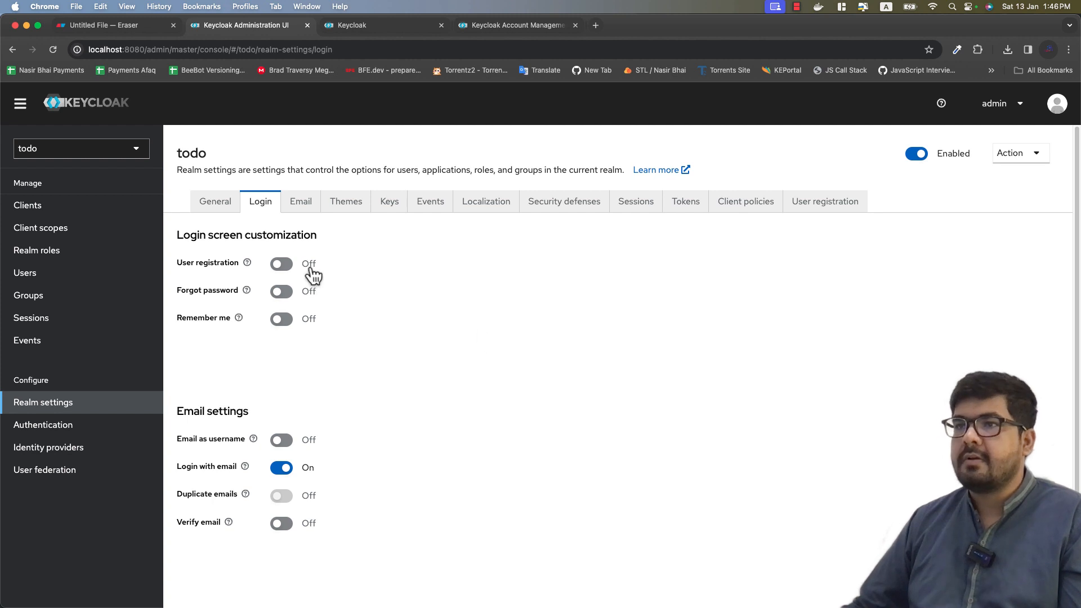
left_click(308, 207)
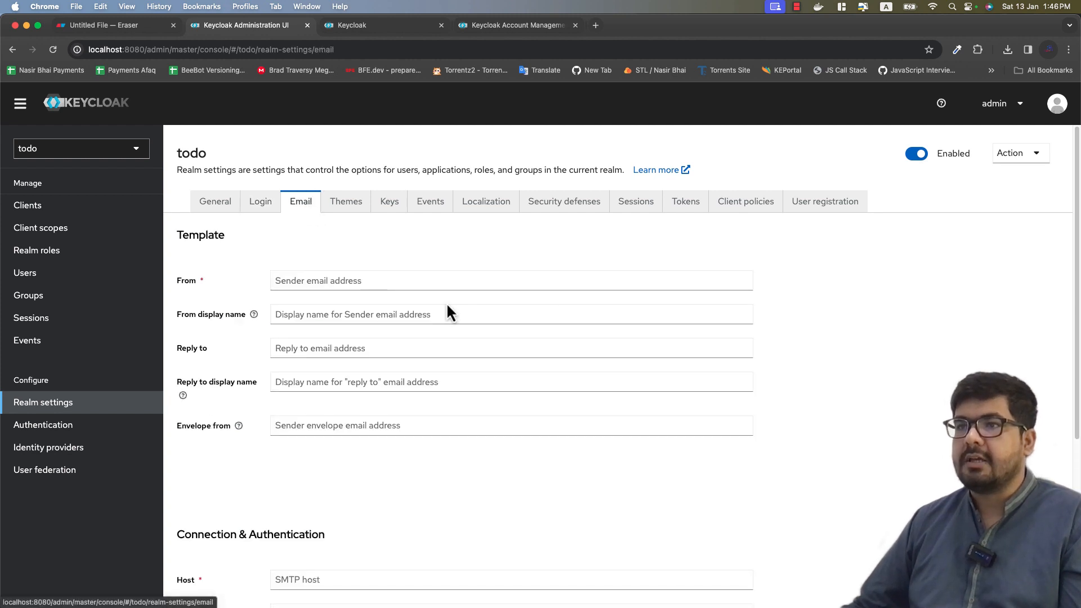
Step: Step through the empty sender email, display name and reply-to fields
left_click(313, 284)
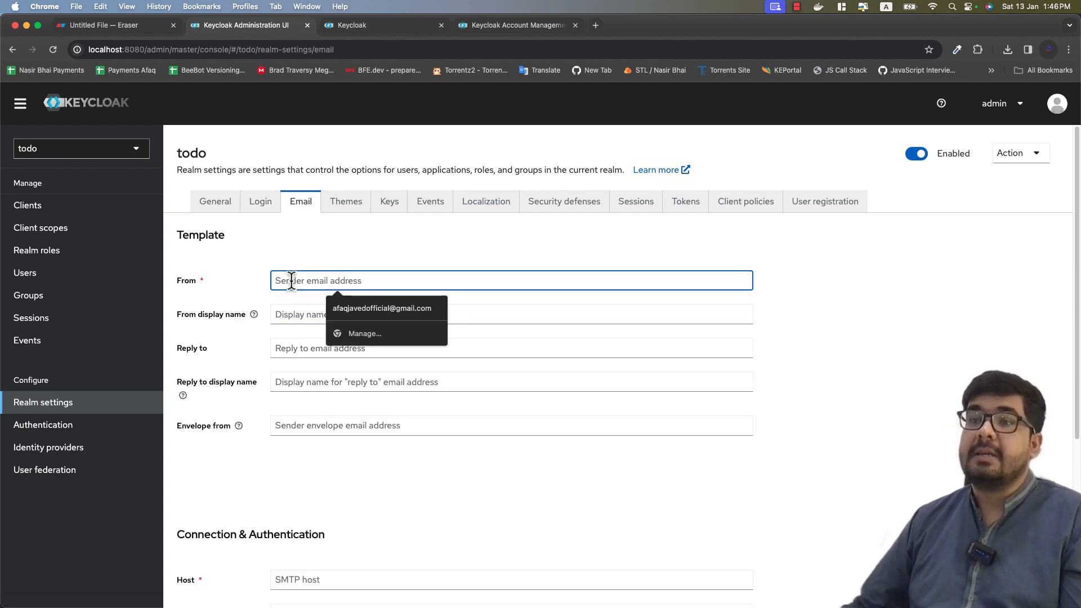
left_click(289, 317)
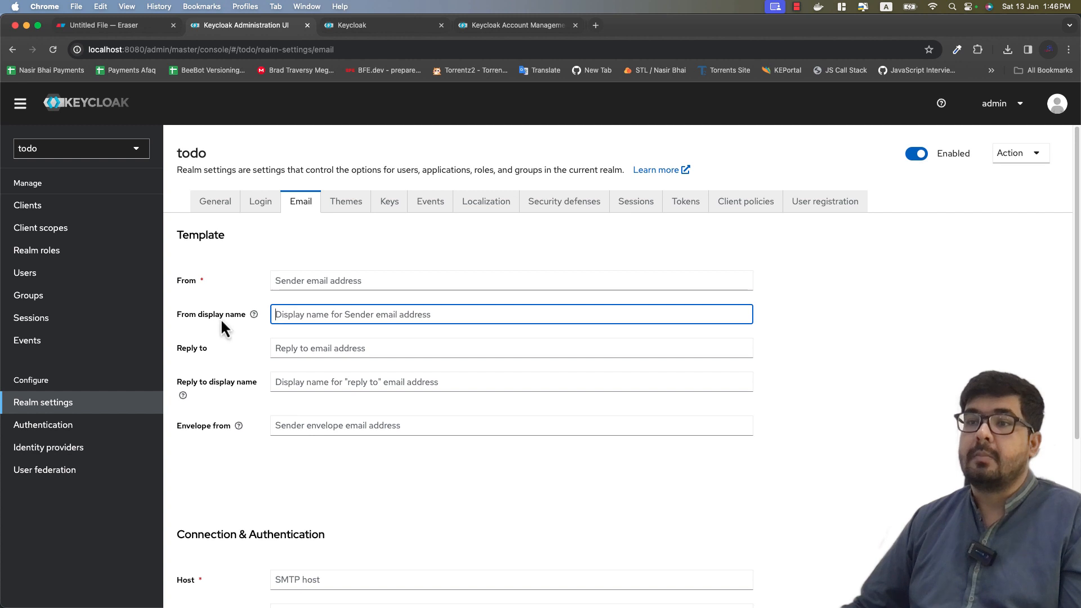
left_click(290, 351)
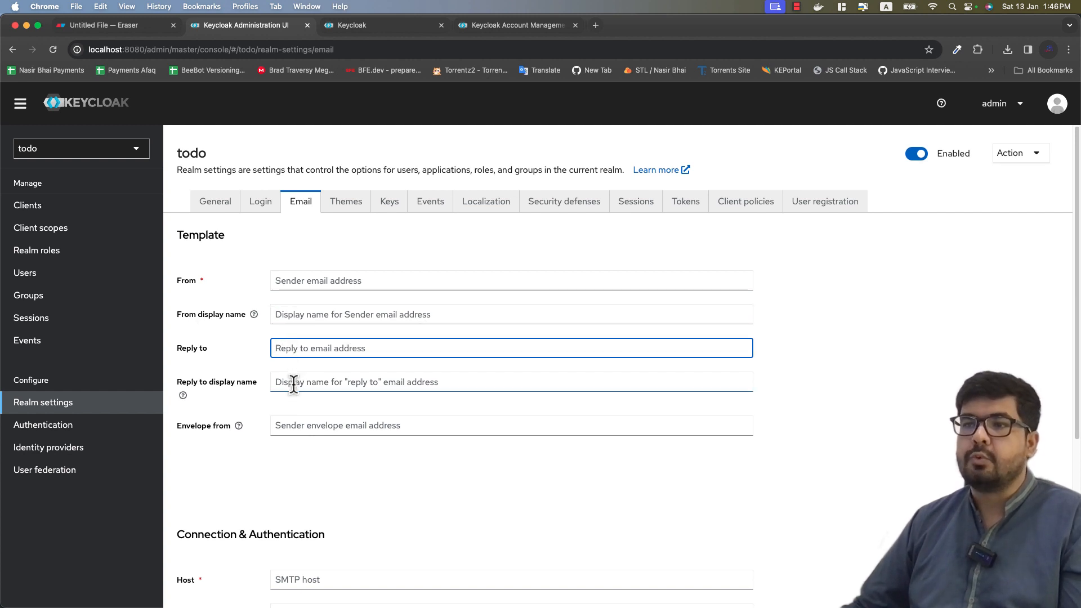
left_click(289, 382)
scroll(410, 445, "down", 1)
scroll(410, 442, "down", 5)
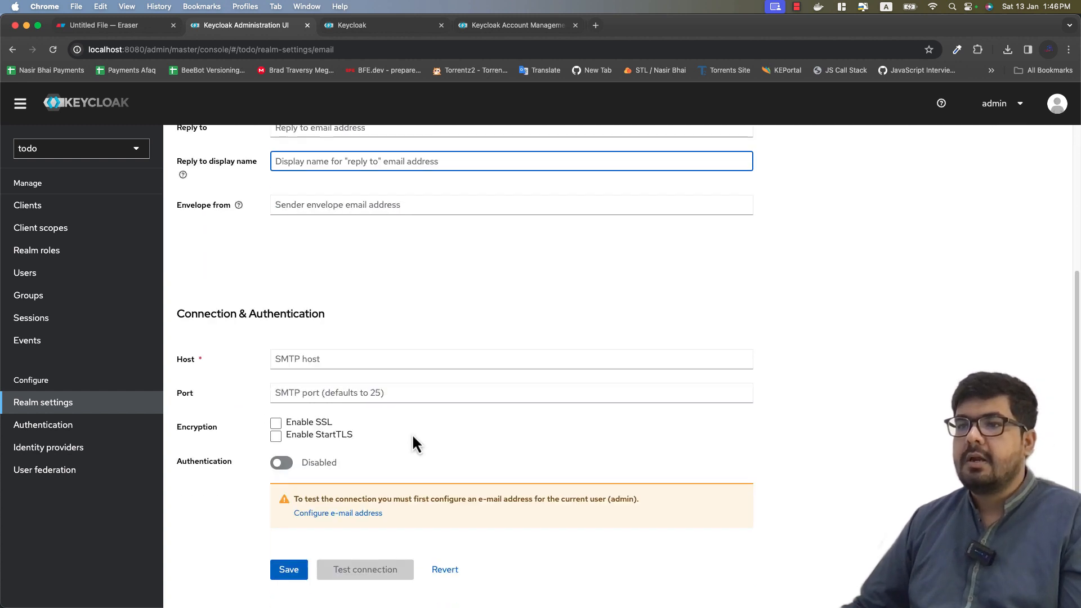
Step: Check the empty SMTP host and port fields, then move to the Themes tab
left_click(316, 361)
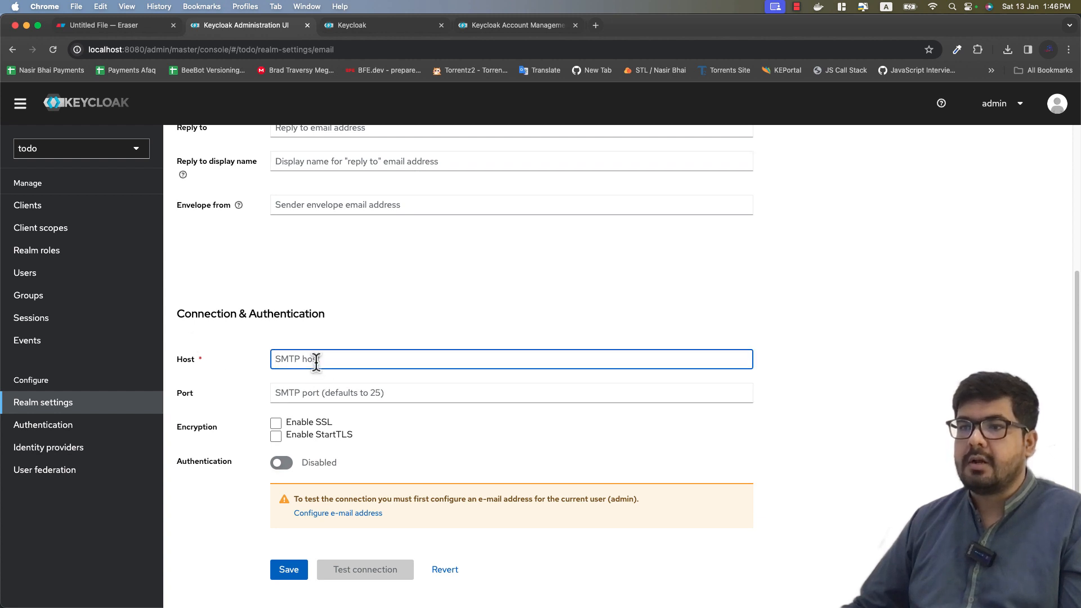
left_click(322, 392)
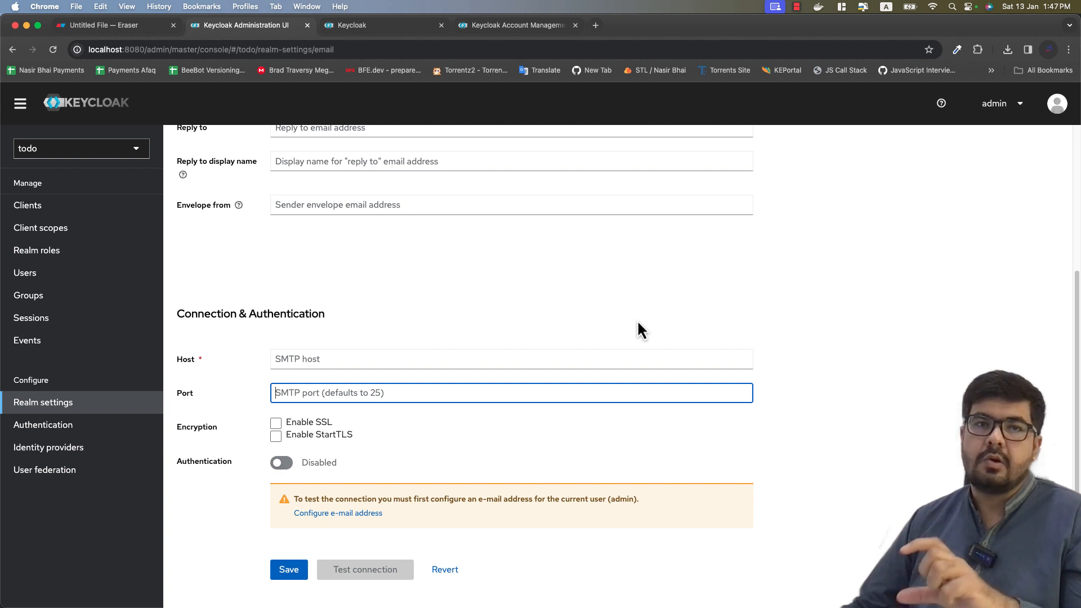
left_click(345, 360)
scroll(479, 376, "up", 4)
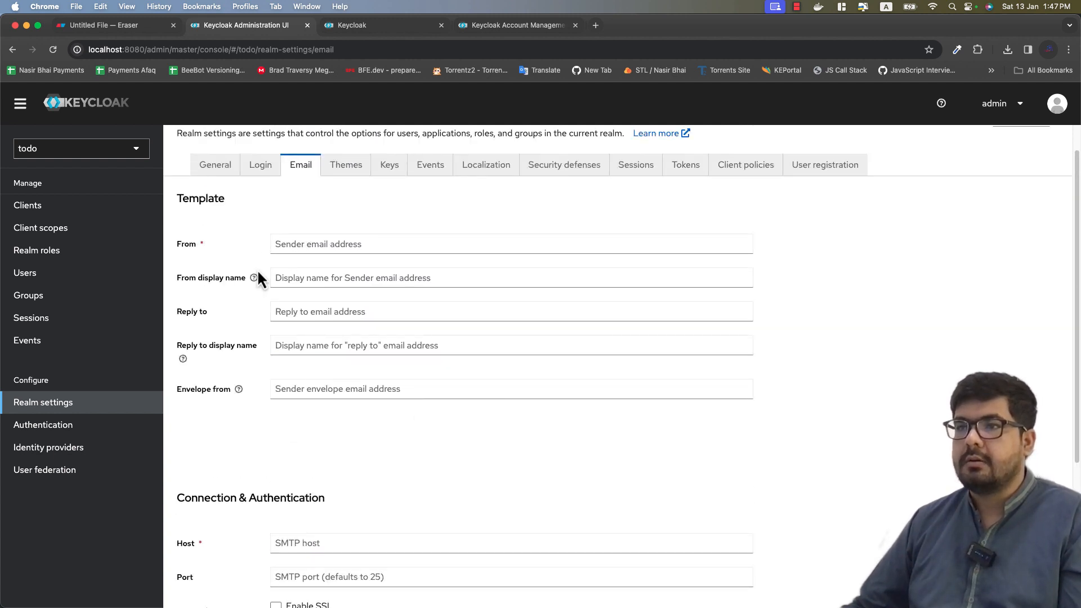
scroll(468, 399, "down", 4)
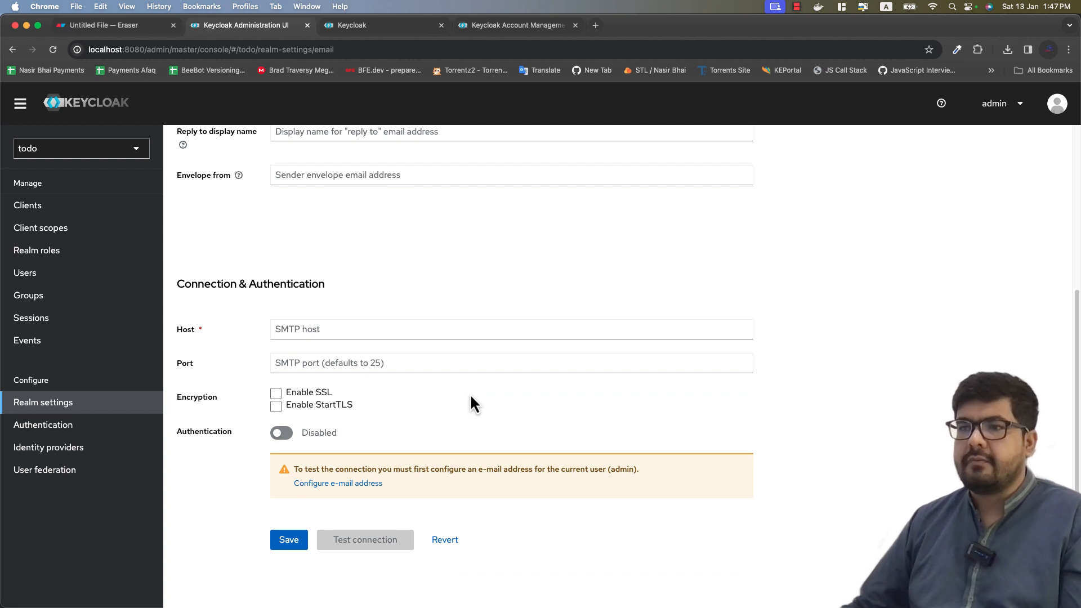
scroll(471, 401, "up", 5)
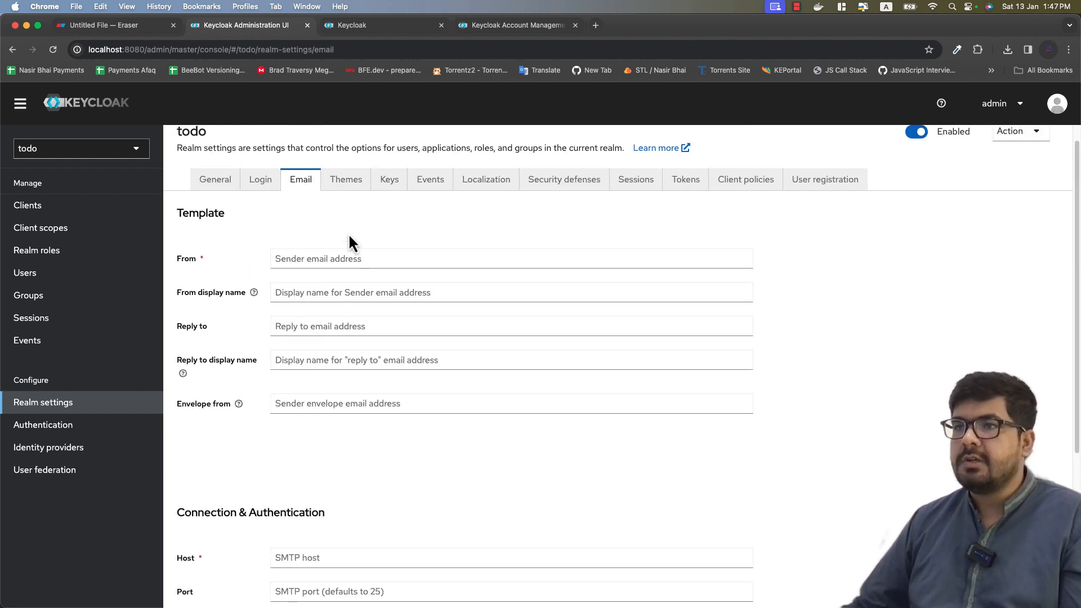
left_click(336, 194)
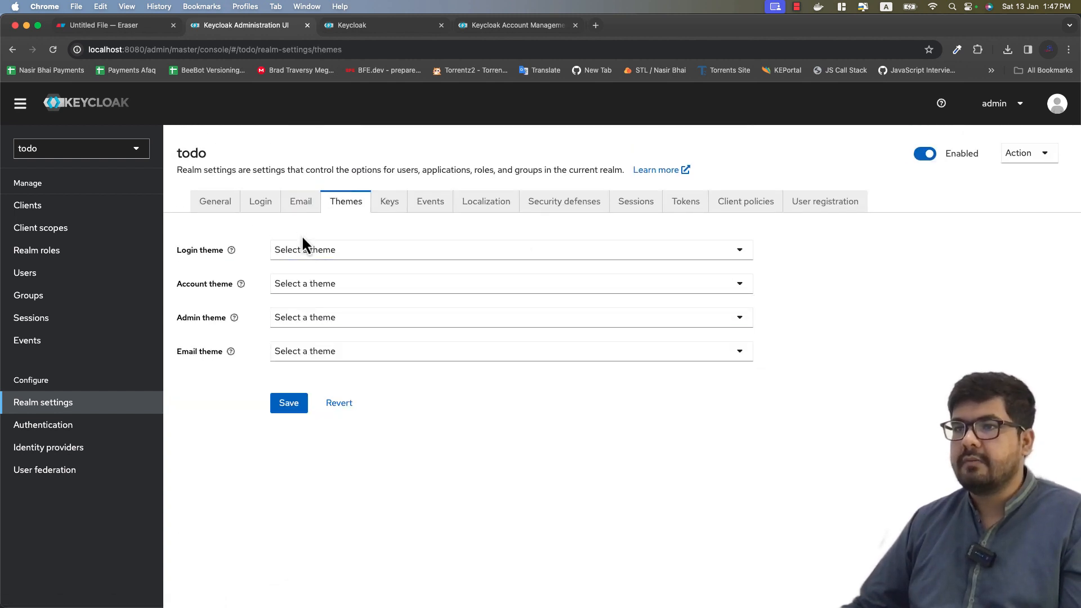
Step: Check the available login themes twice, leaving the Login theme unchanged
left_click(363, 31)
left_click(484, 32)
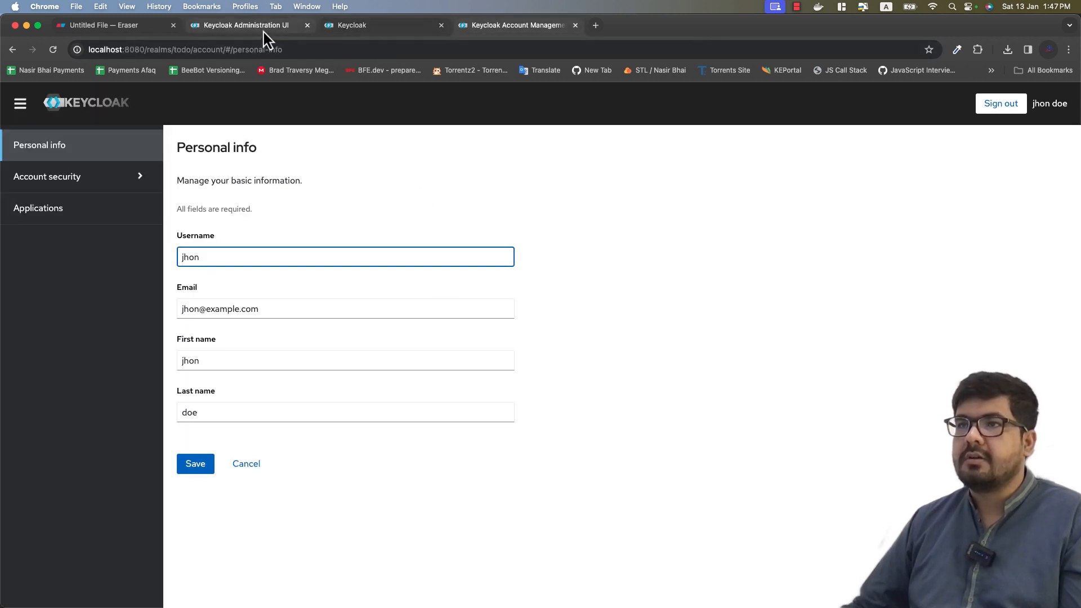
left_click(248, 26)
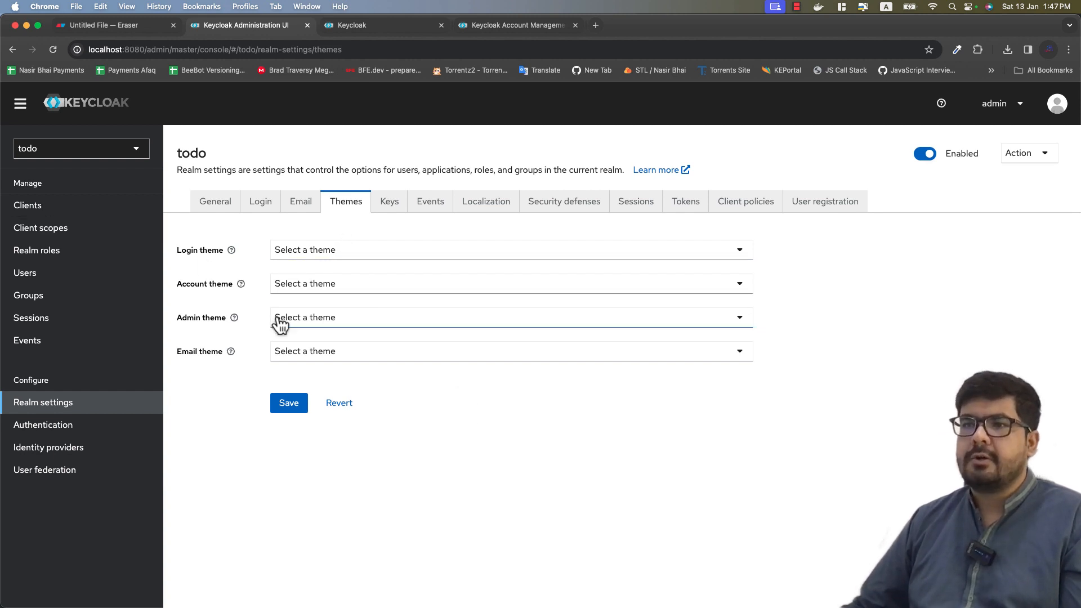
left_click(315, 255)
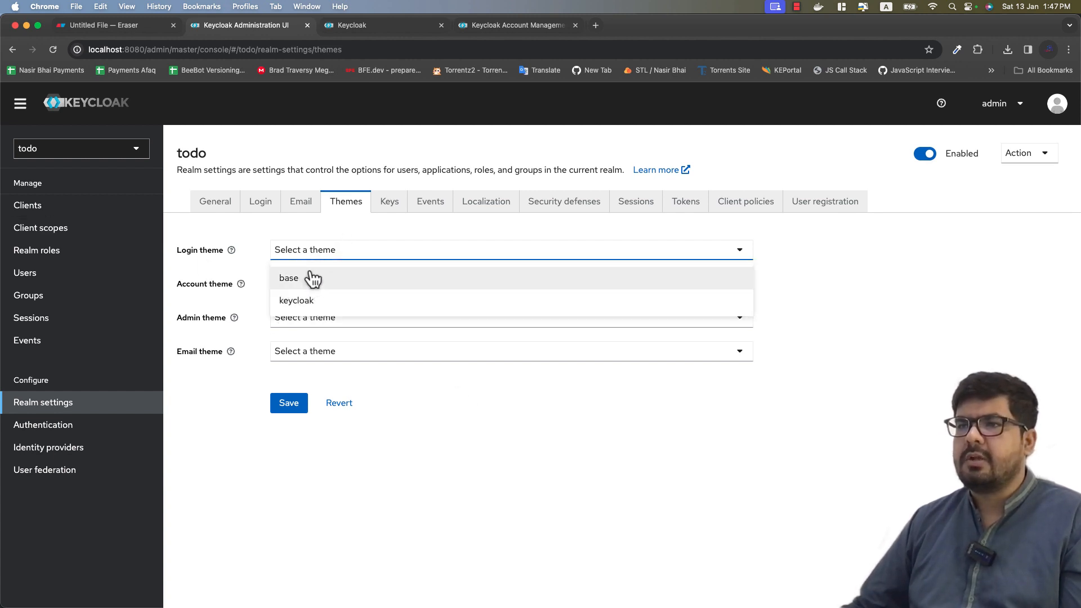
left_click(489, 371)
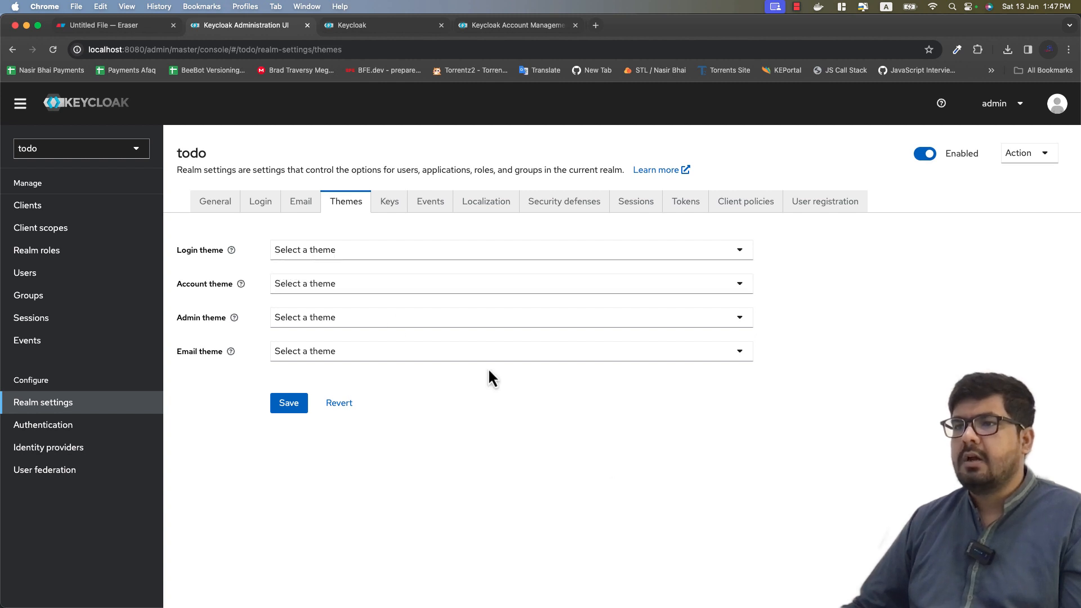
left_click(330, 254)
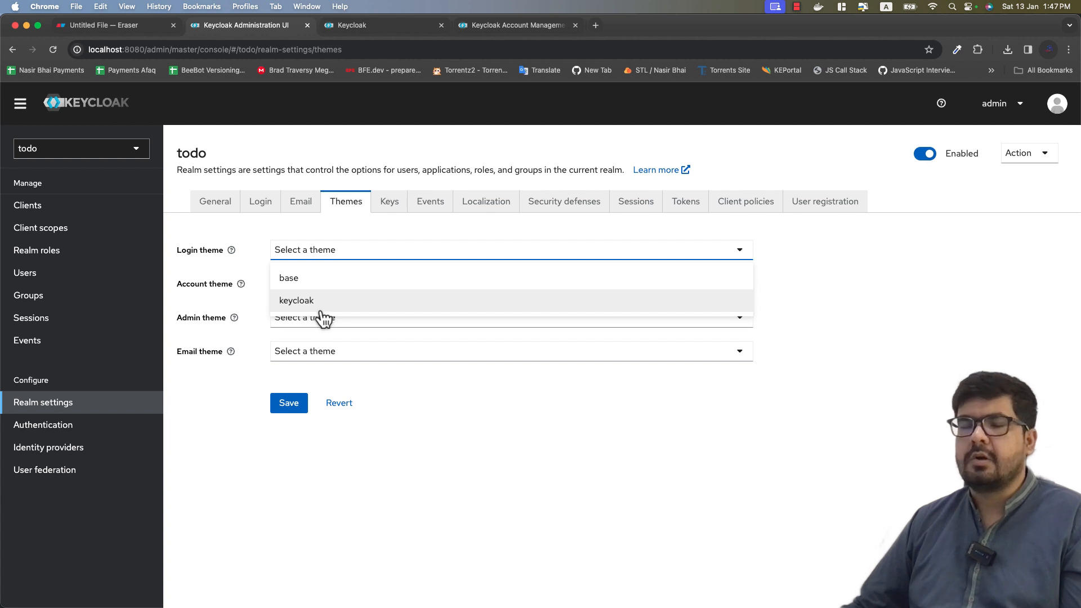
left_click(433, 424)
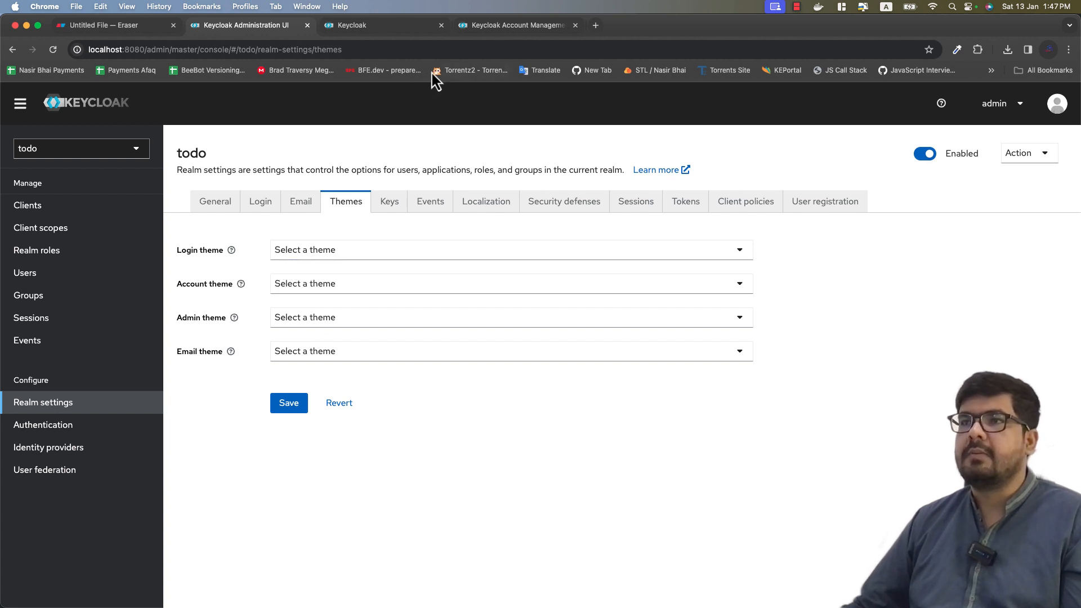
Step: Sign out of the account console, then list the todo realm's HS256, RS256, RSA-OAEP and AES keys
left_click(373, 36)
left_click(536, 29)
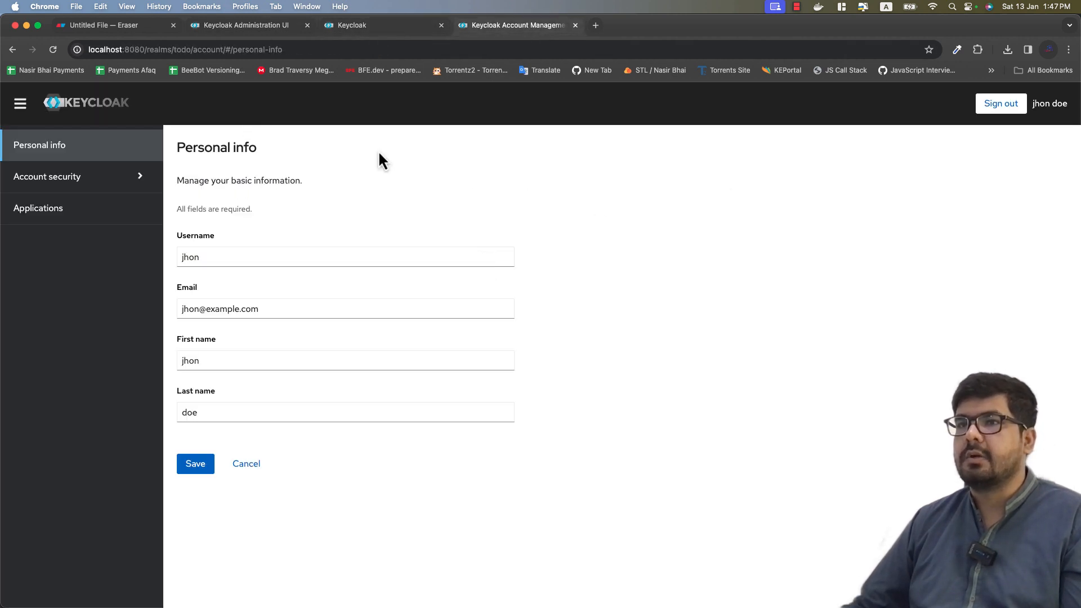
left_click(1001, 104)
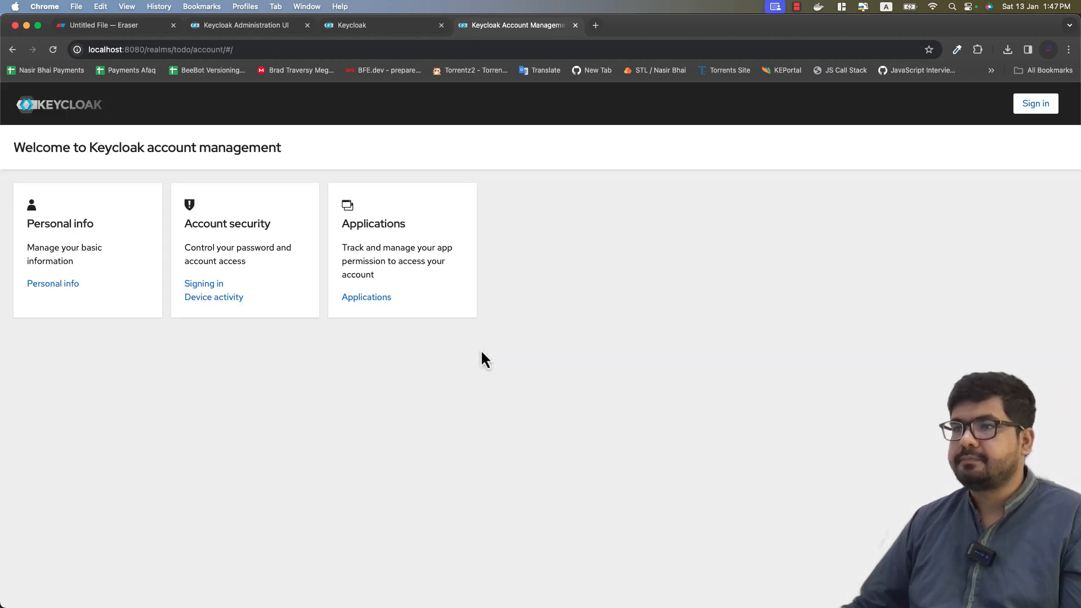
left_click(266, 26)
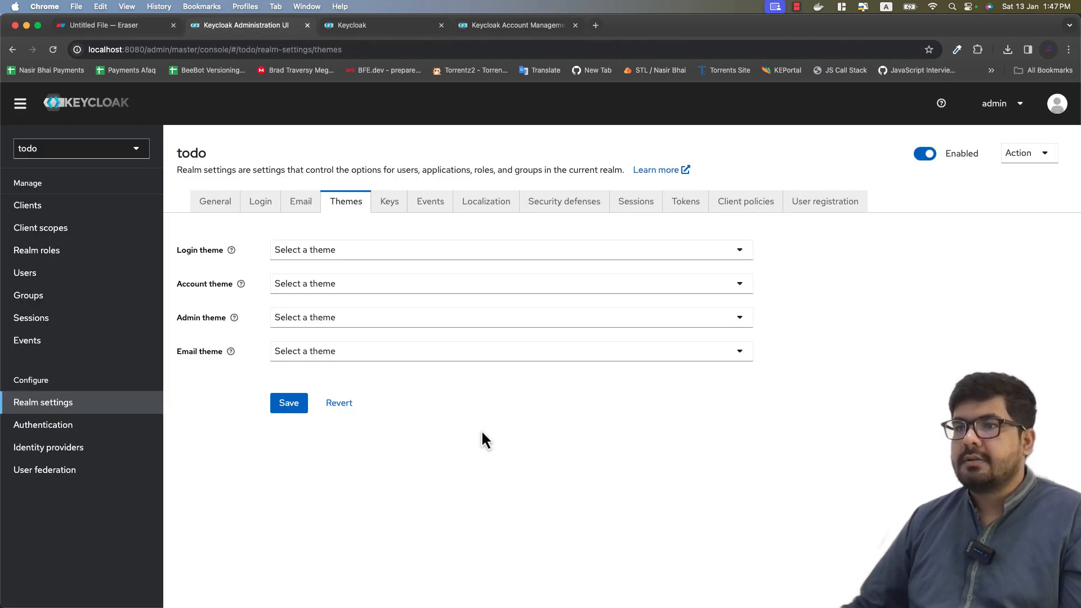
left_click(389, 209)
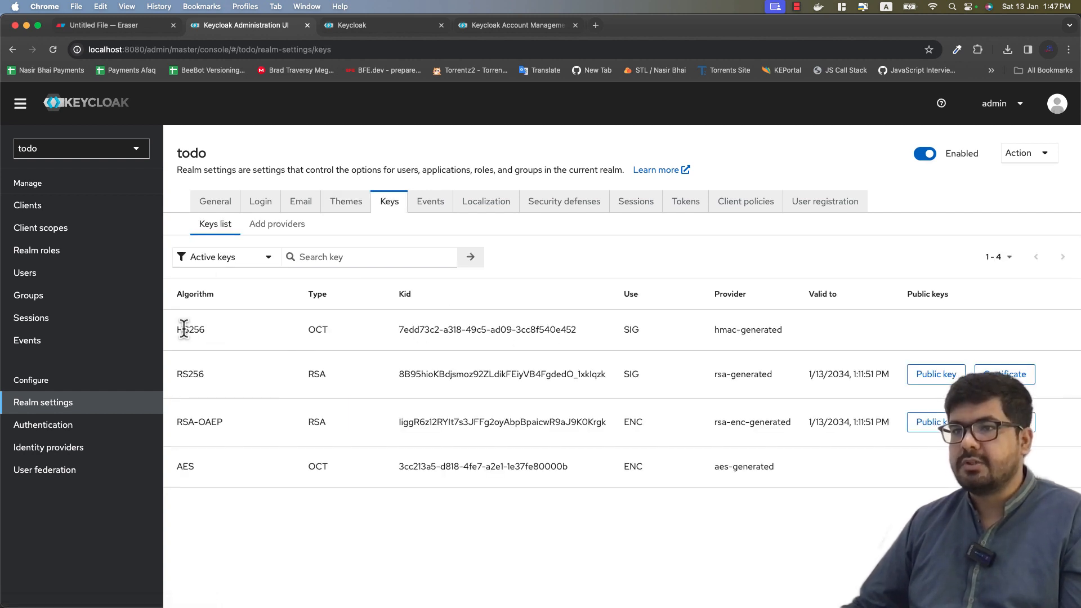
Step: Highlight the HS256 and RS256 key names, then show the Events tab with jboss-logging
left_click_drag(184, 330, 206, 334)
left_click_drag(176, 375, 208, 376)
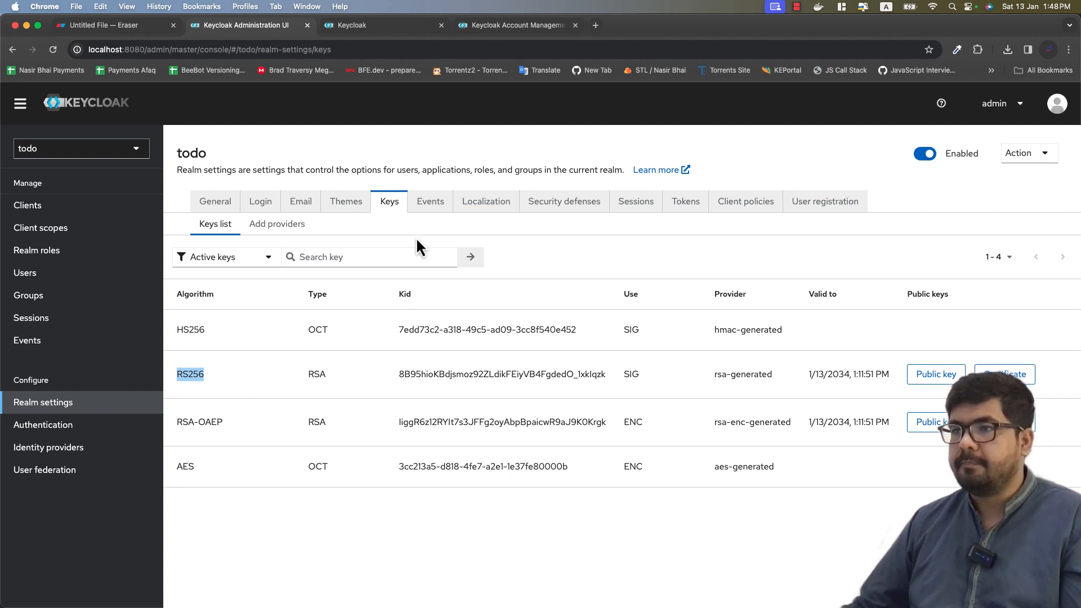
left_click(426, 208)
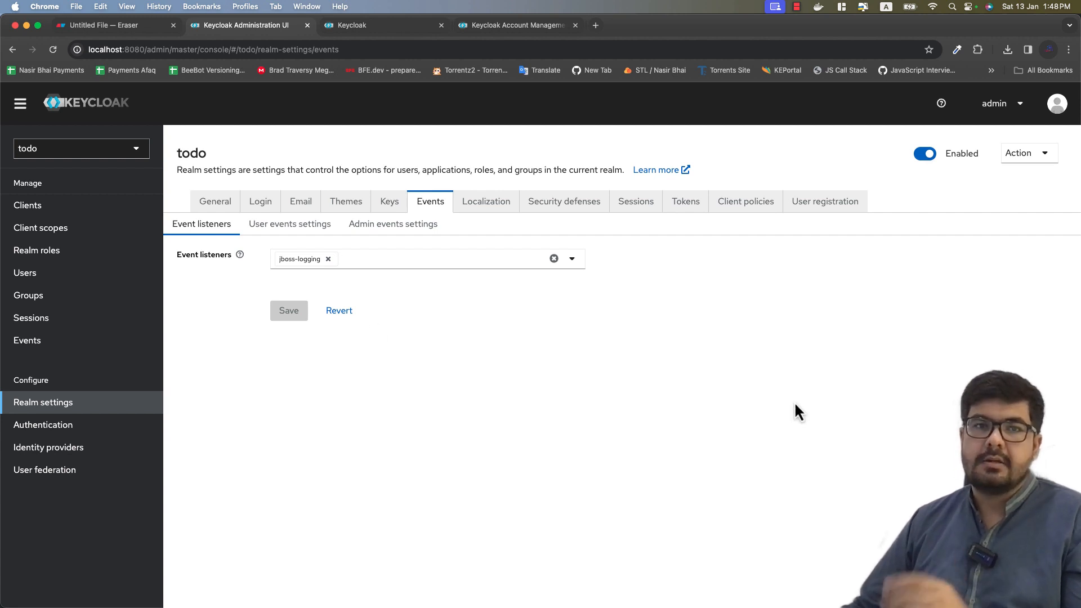
Step: Review event listeners without adding email, glance at Localization, then show the Security defenses headers
left_click(435, 263)
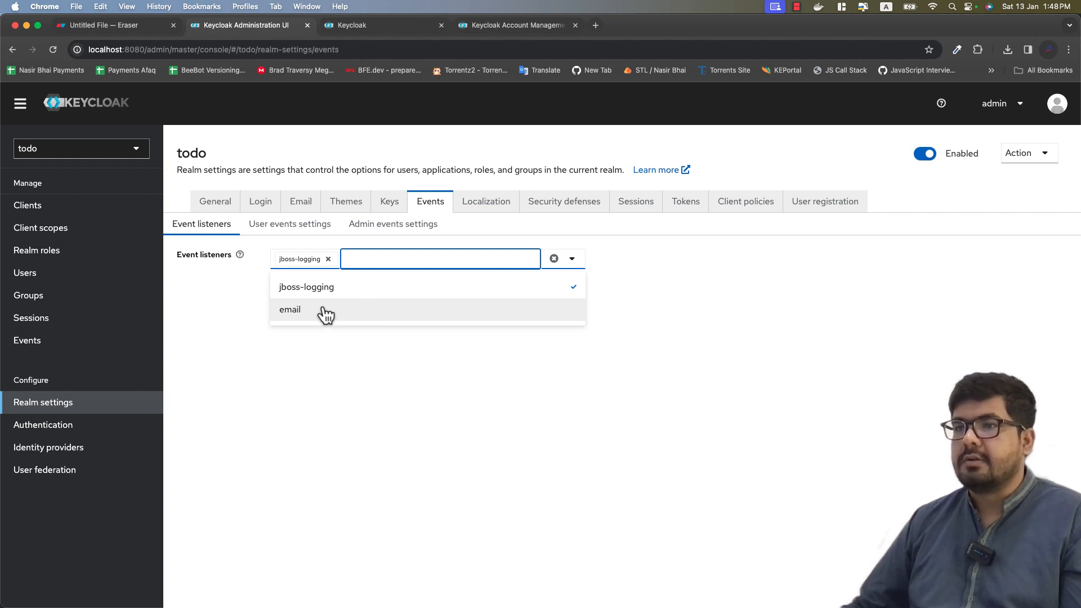
left_click(529, 395)
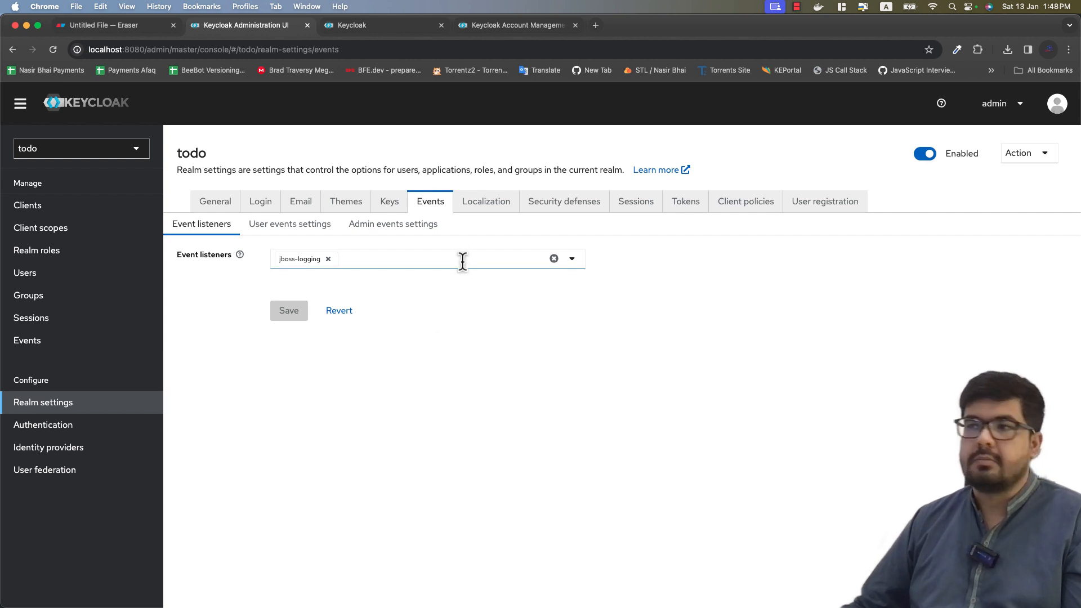
left_click(472, 210)
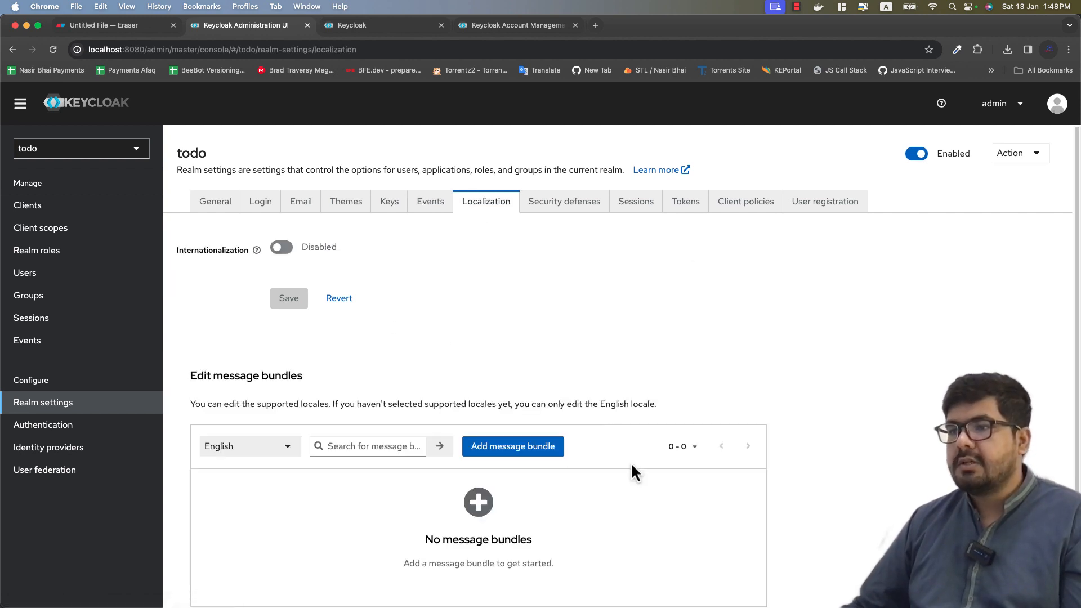
scroll(631, 462, "down", 1)
scroll(631, 462, "up", 1)
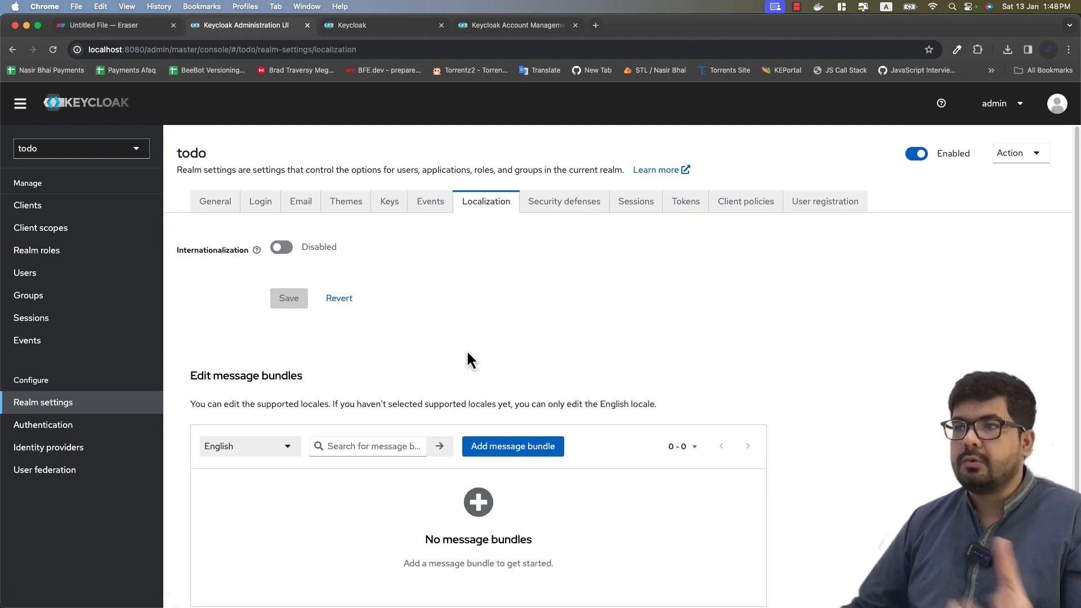
left_click(531, 209)
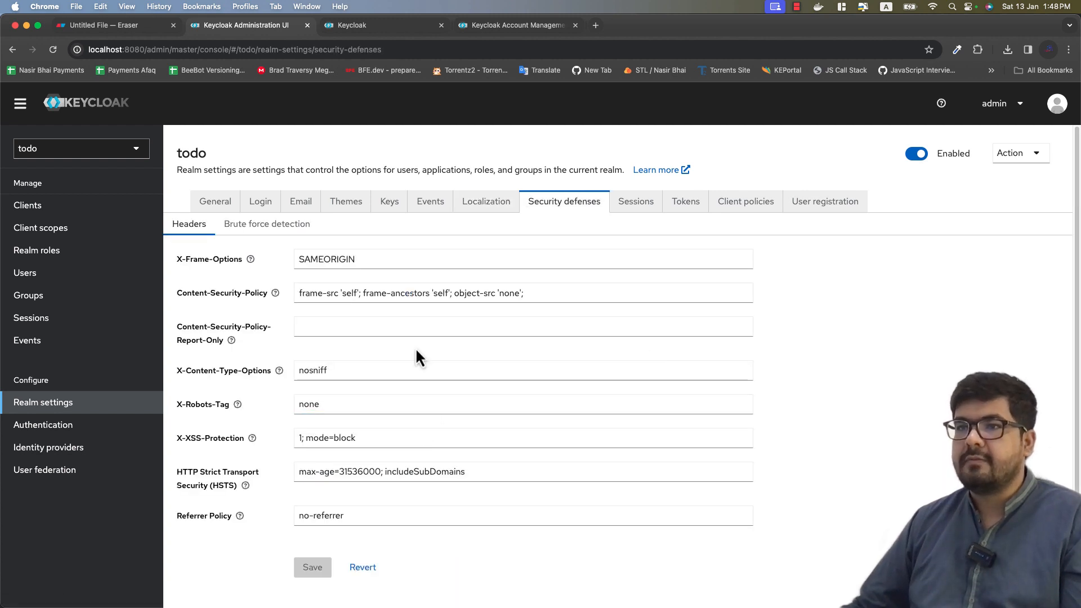
Step: Inspect the SSO Session Idle (30) and SSO Session Max timeouts, then show the Tokens settings
scroll(415, 347, "down", 1)
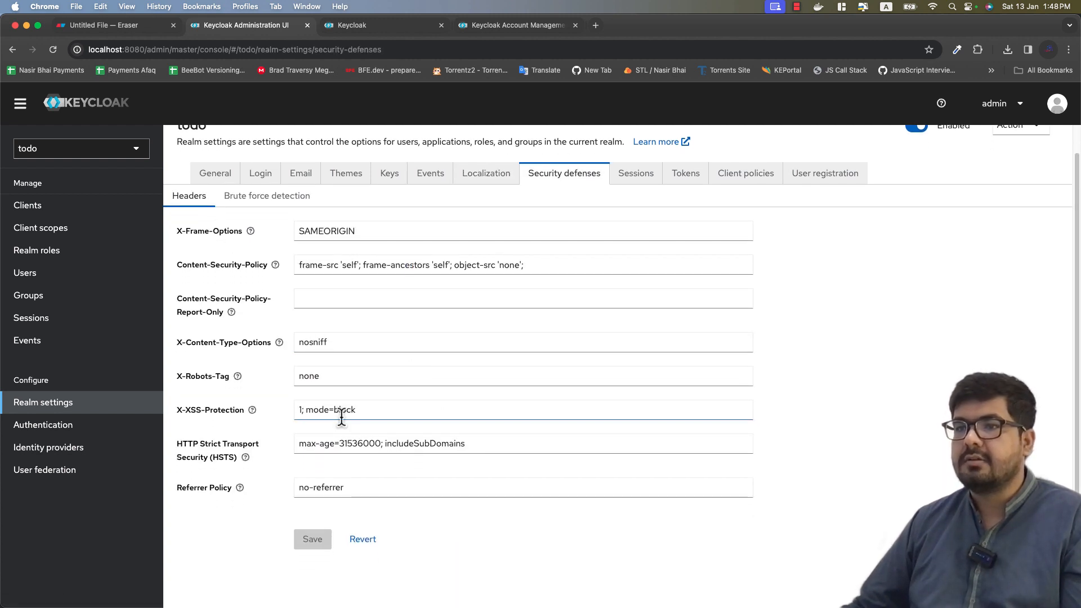
scroll(556, 363, "up", 1)
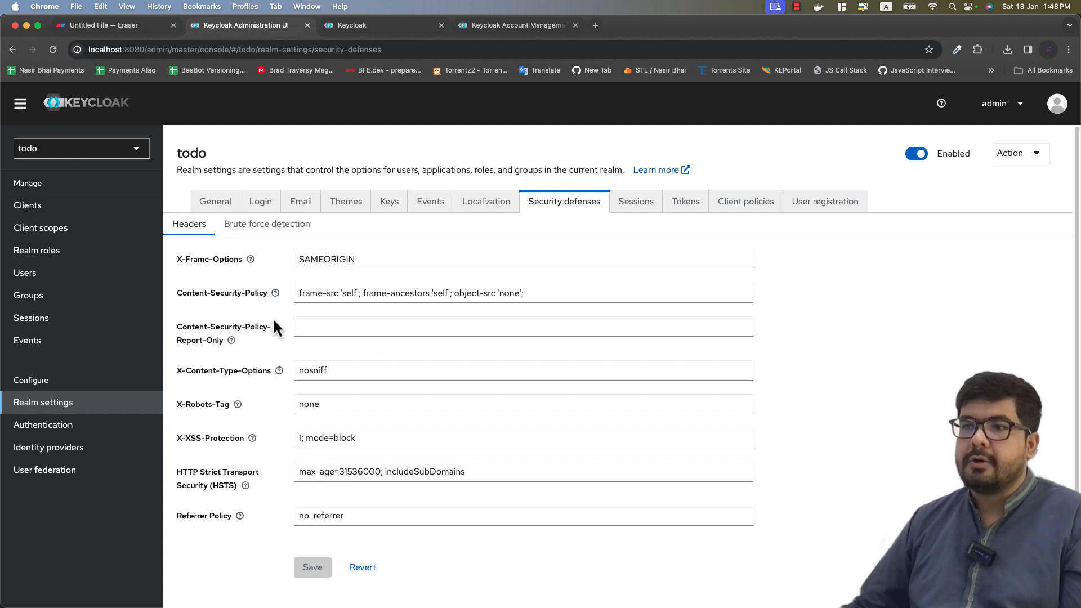
left_click(625, 220)
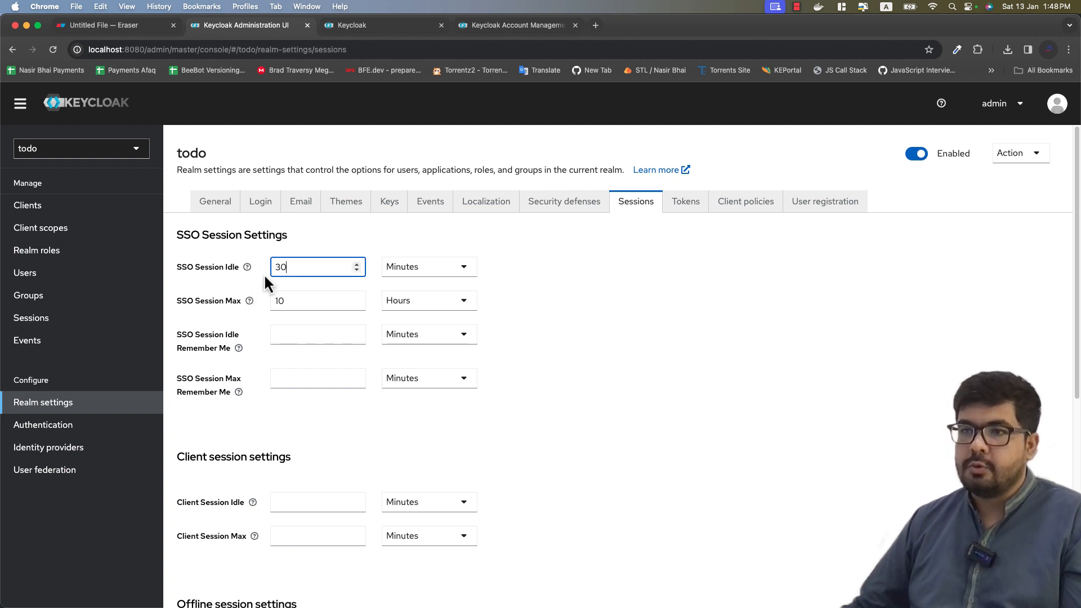
key("super+a")
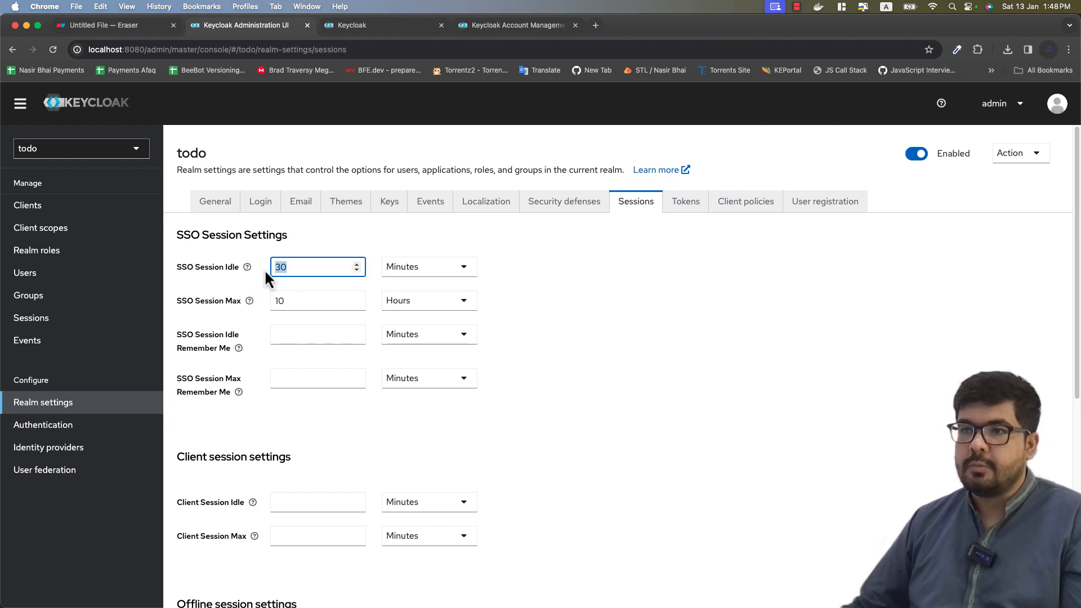
double_click(299, 300)
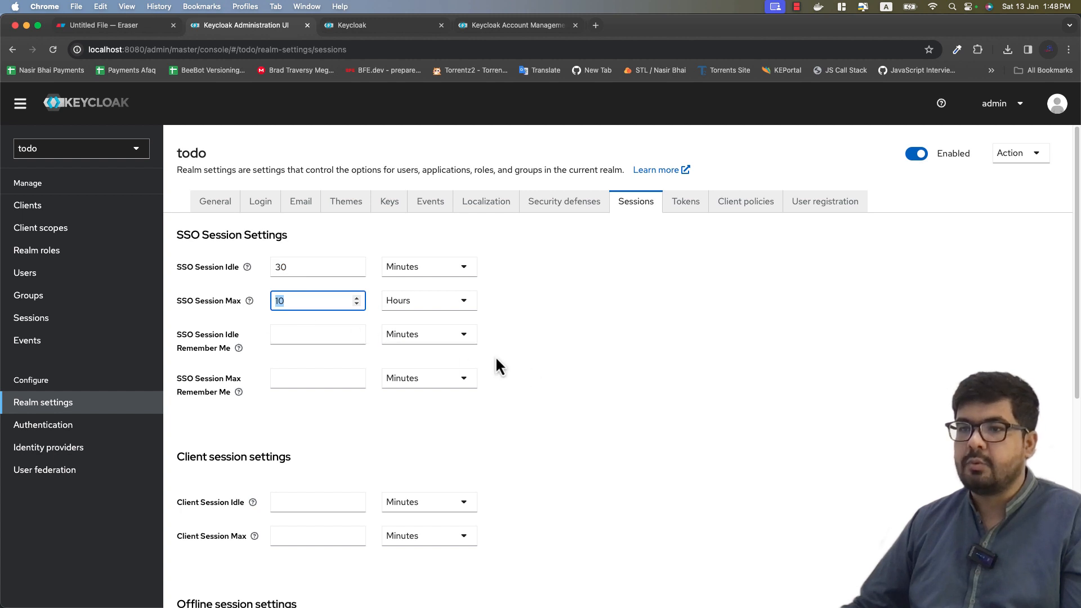
scroll(495, 356, "down", 6)
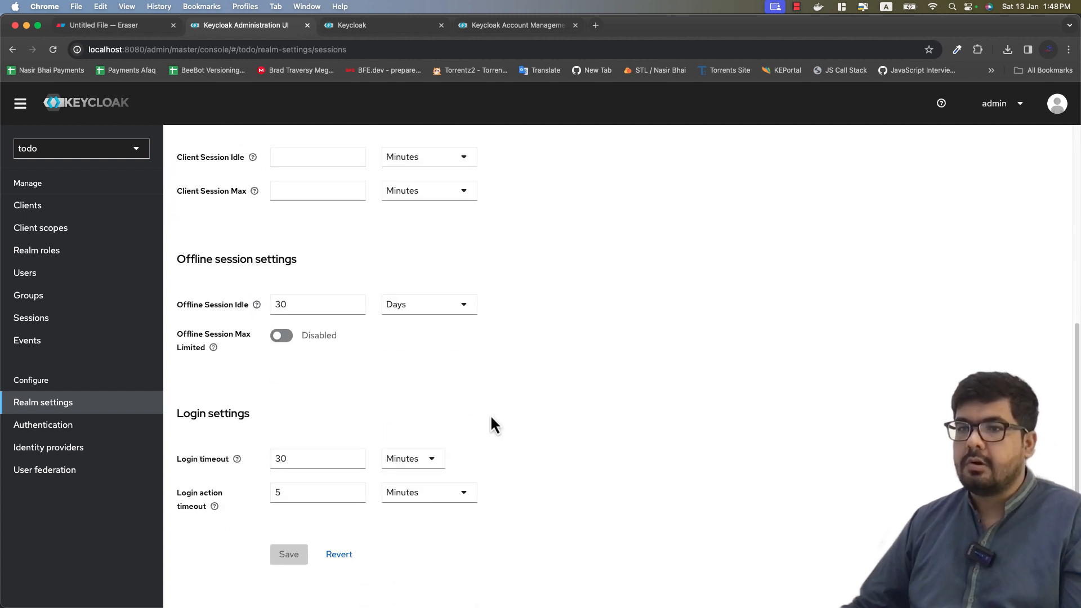
scroll(492, 424, "up", 7)
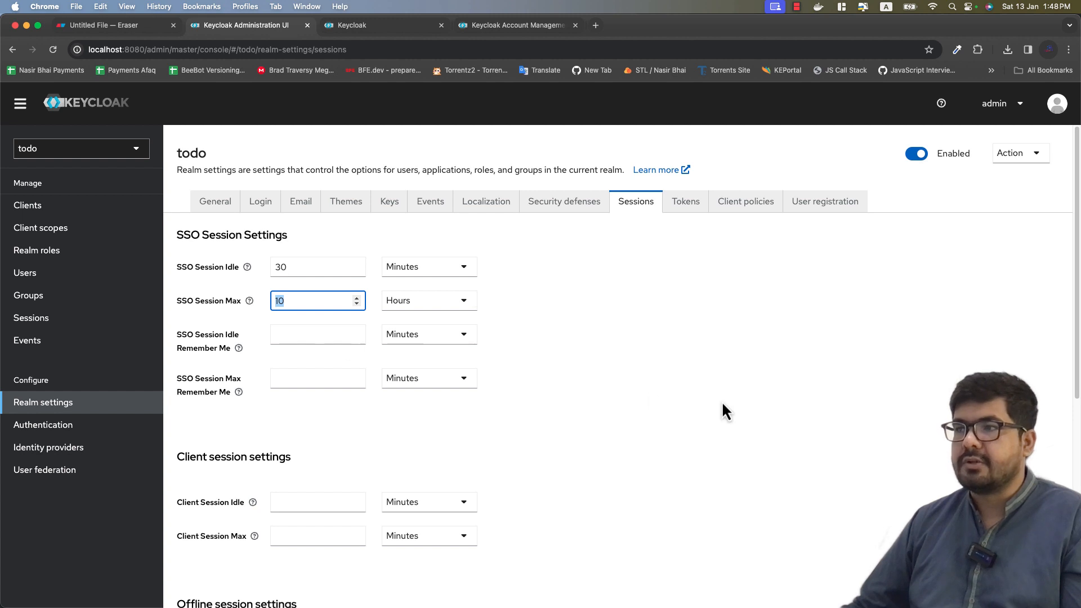
left_click(686, 209)
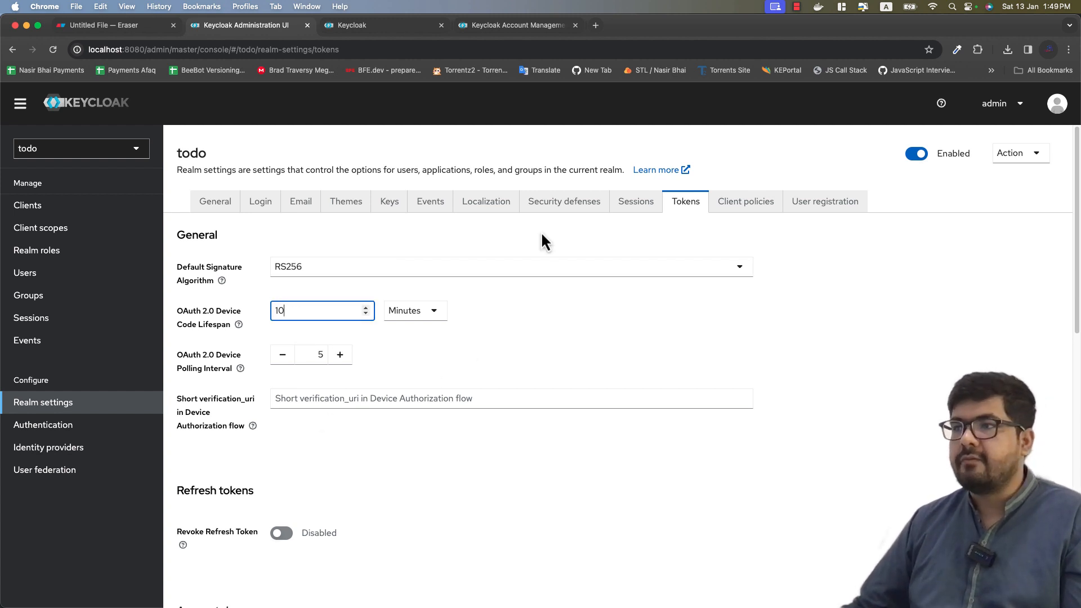
Step: Scroll the token lifespans and view client policies, ending on the four default registration roles
scroll(443, 486, "down", 8)
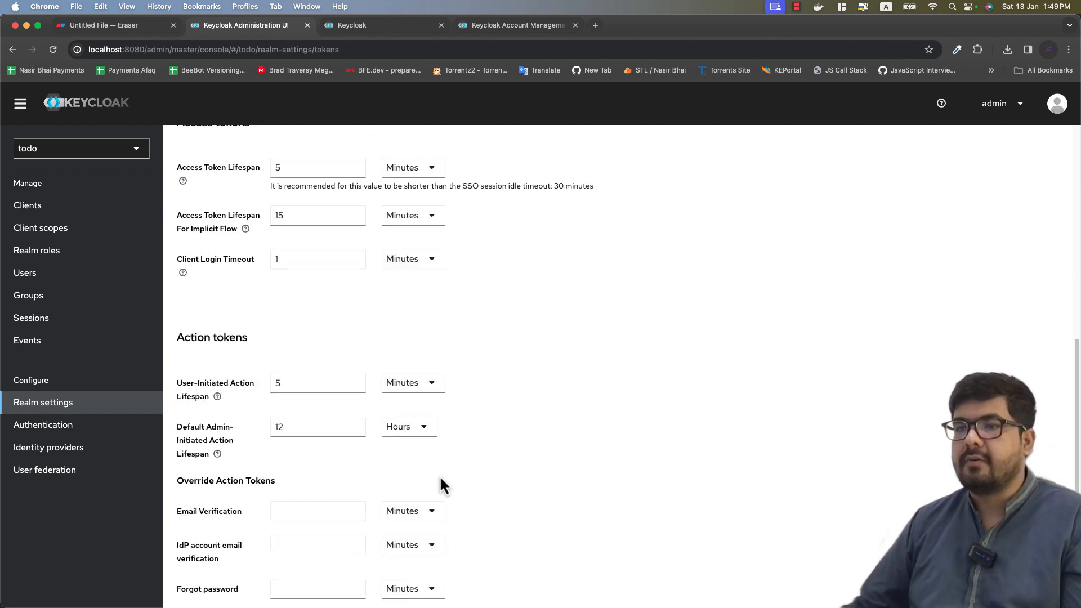
scroll(455, 552, "down", 2)
scroll(454, 552, "up", 10)
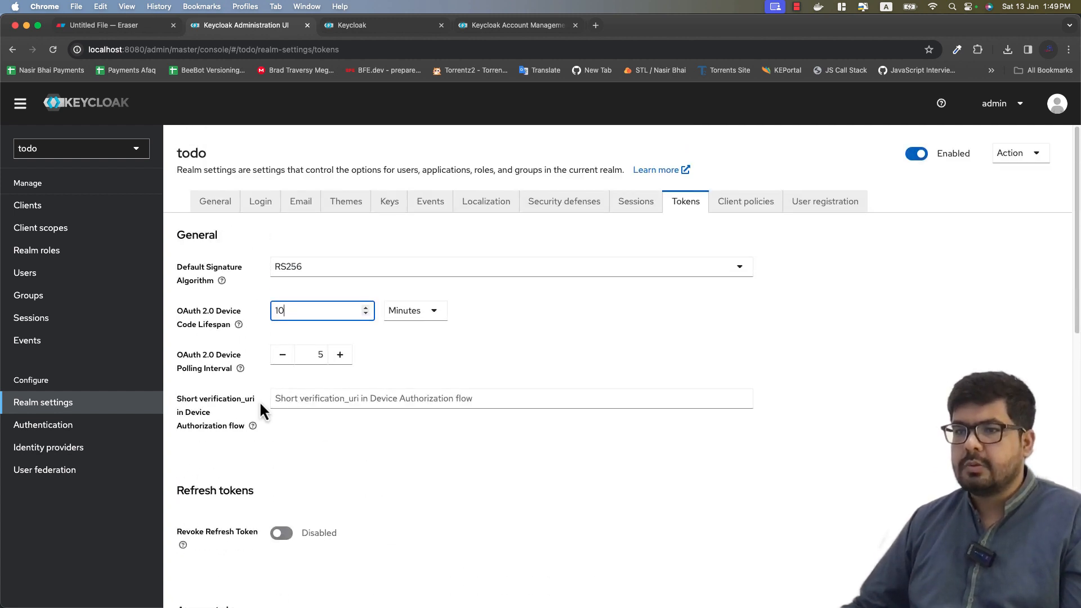
scroll(423, 468, "down", 1)
scroll(489, 535, "down", 8)
scroll(489, 544, "up", 10)
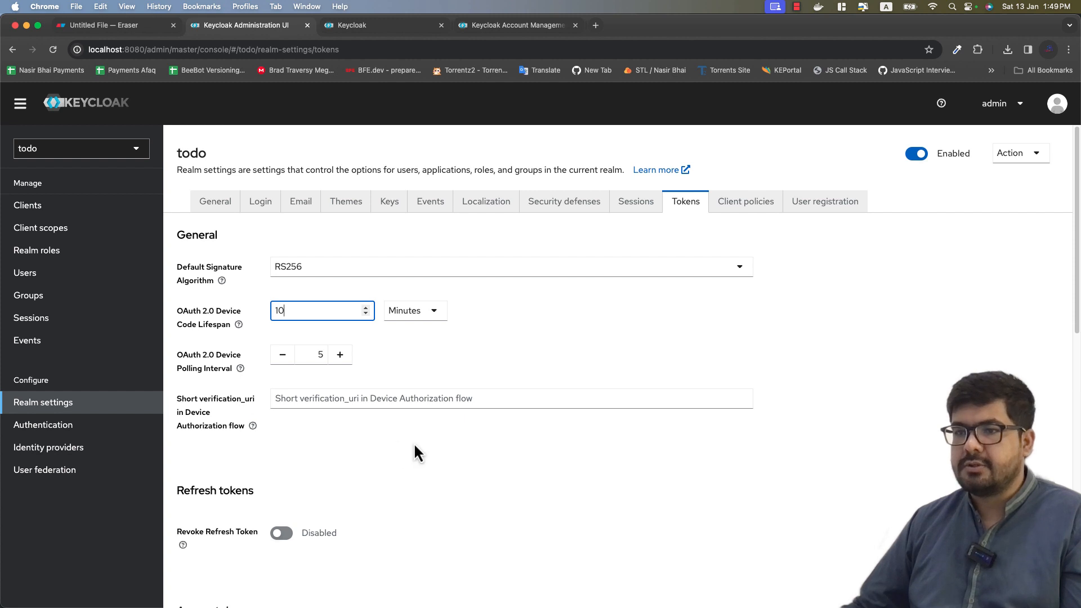
scroll(415, 446, "down", 8)
scroll(415, 446, "up", 10)
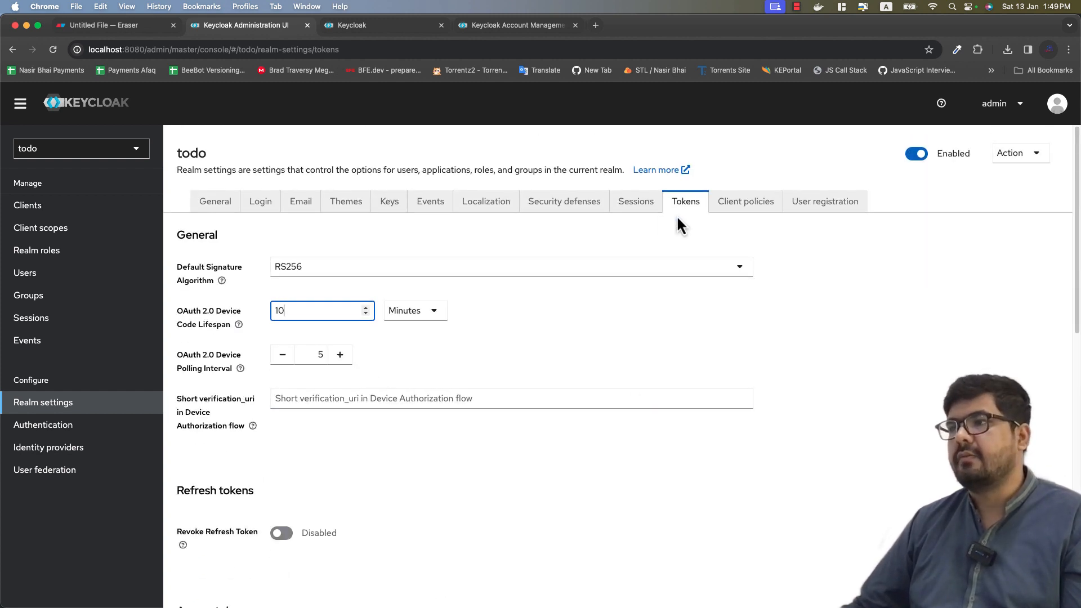
left_click(752, 204)
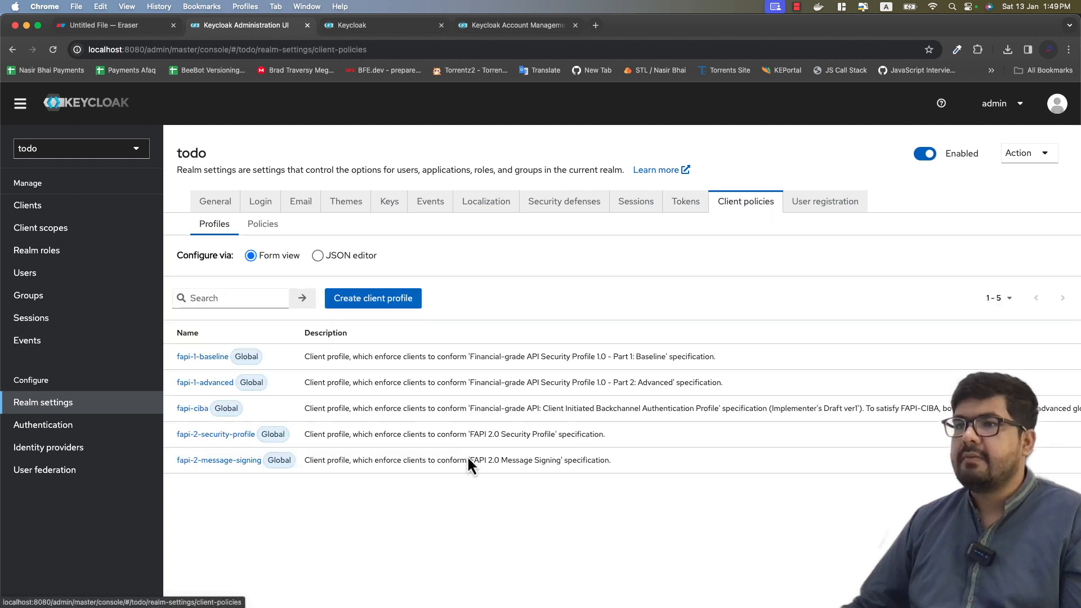
left_click(813, 204)
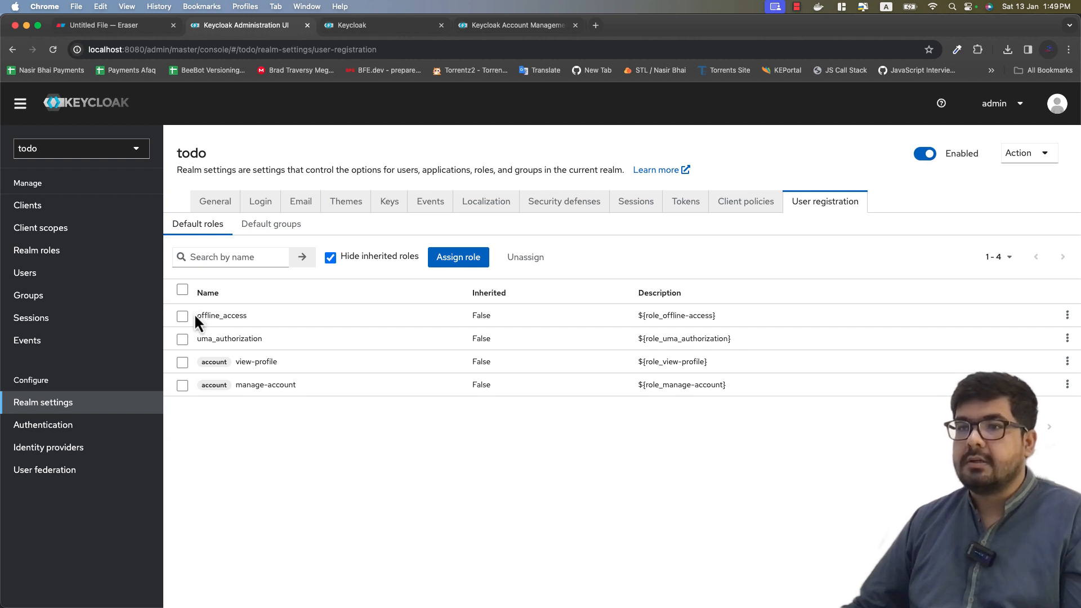
Step: Highlight offline_access, open and cancel the Assign role dialog, then return to the Eraser diagram
left_click_drag(194, 316, 245, 325)
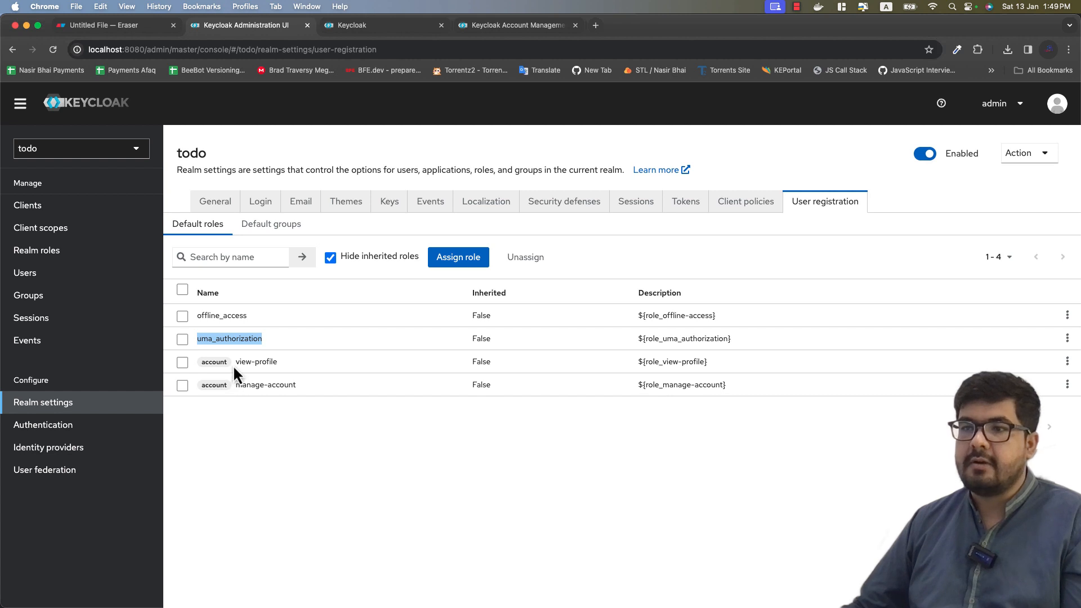
left_click(369, 484)
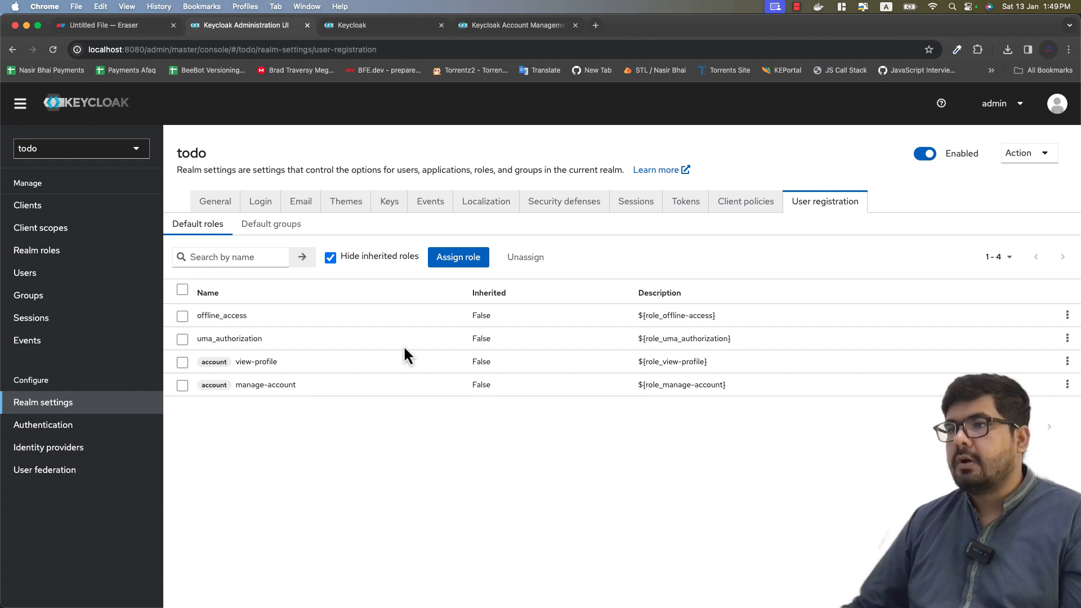
left_click(447, 266)
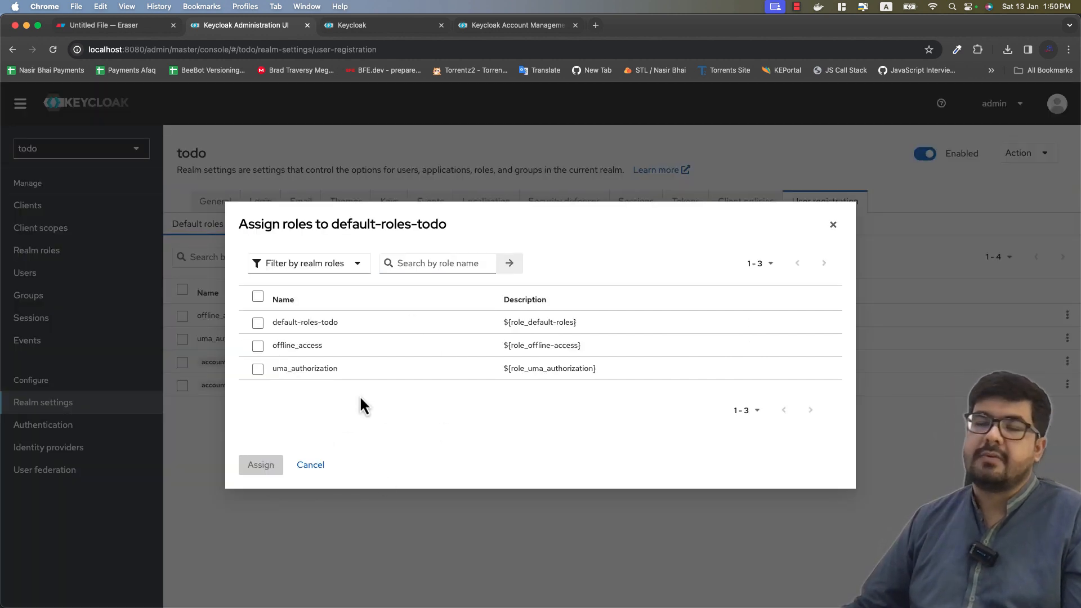
left_click(834, 225)
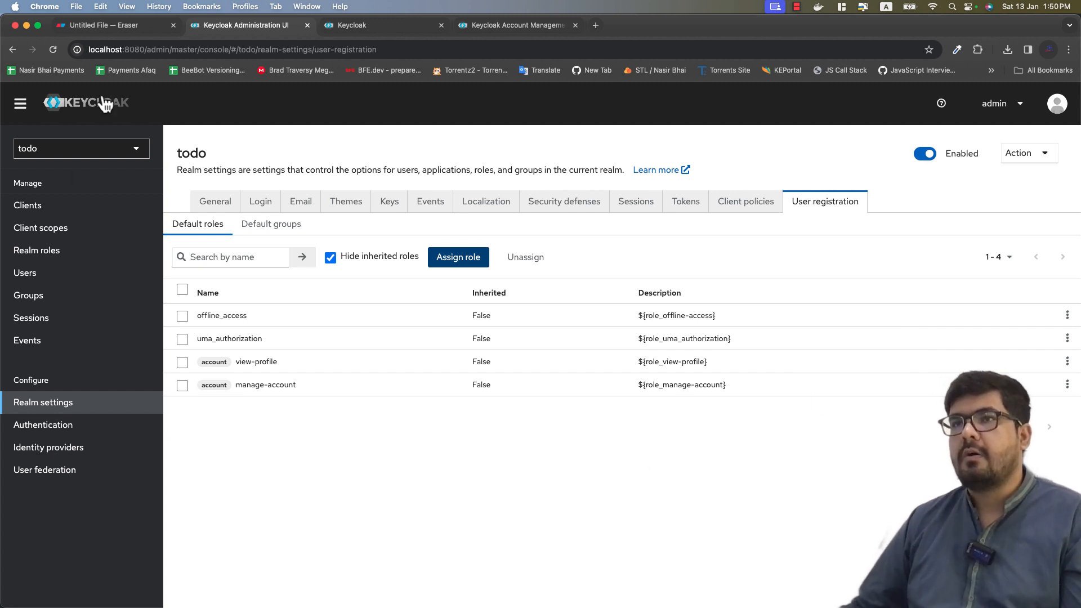
left_click(121, 26)
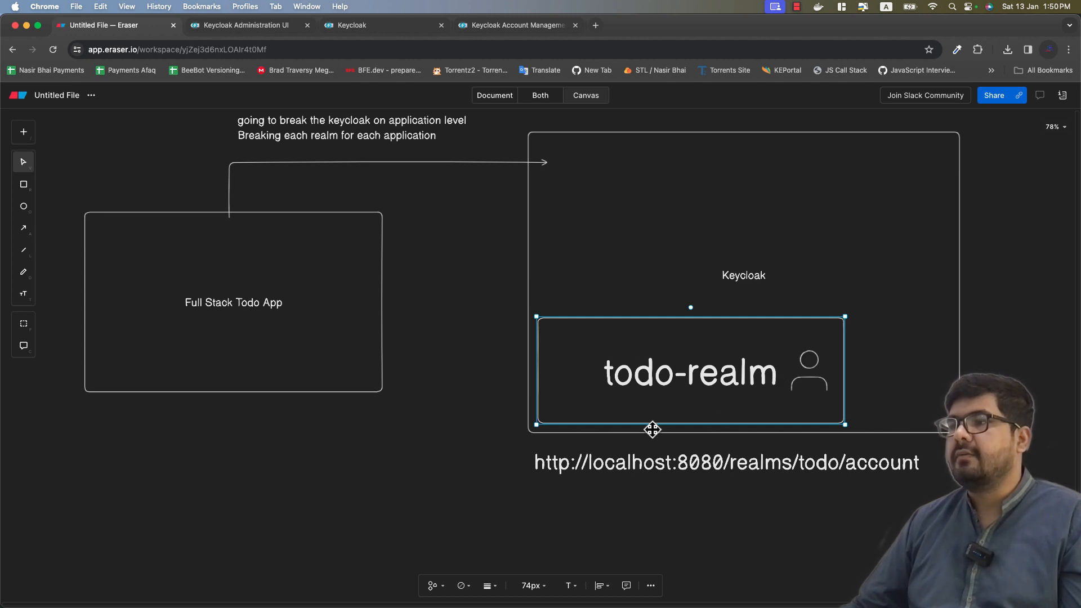
Step: Scroll the todo-realm diagram, then return to Keycloak's User registration default roles
scroll(526, 425, "up", 5)
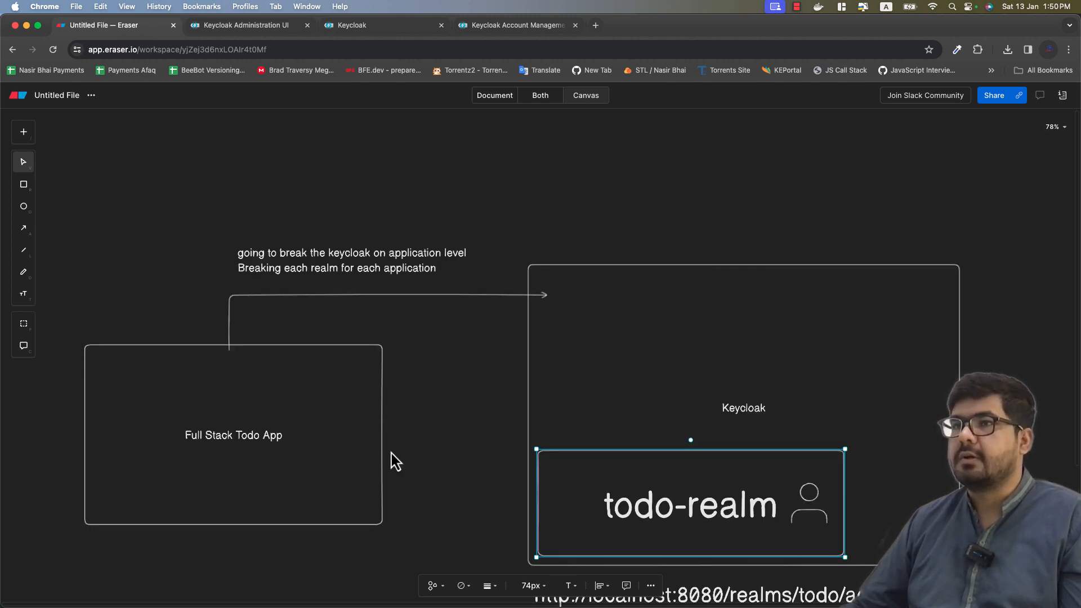
left_click(260, 26)
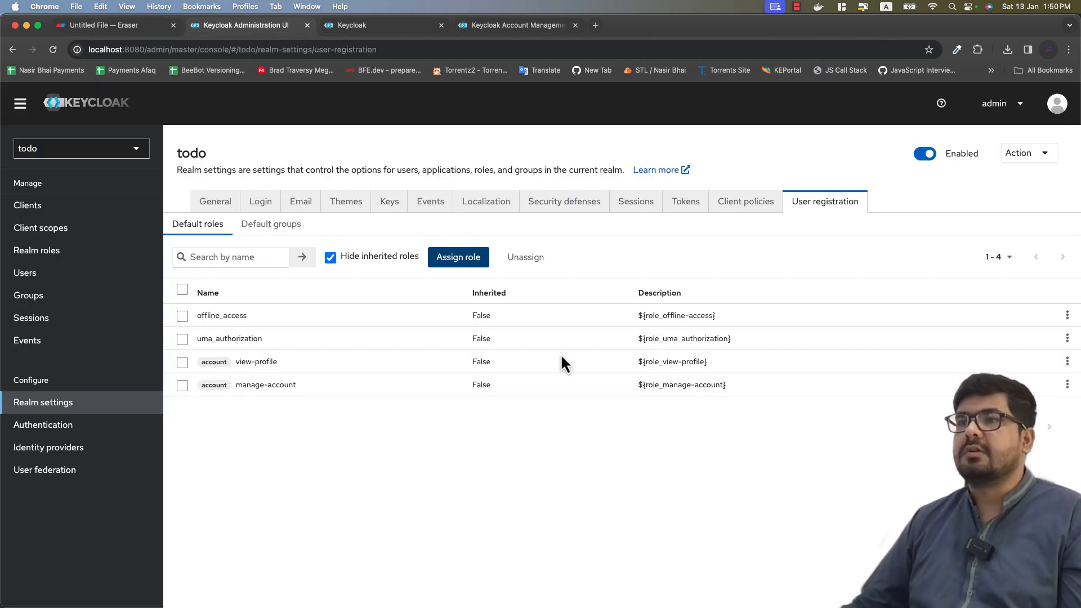
Step: Visit Users, Realm settings and empty Groups, ending on realm roles such as default-roles-todo
left_click(79, 274)
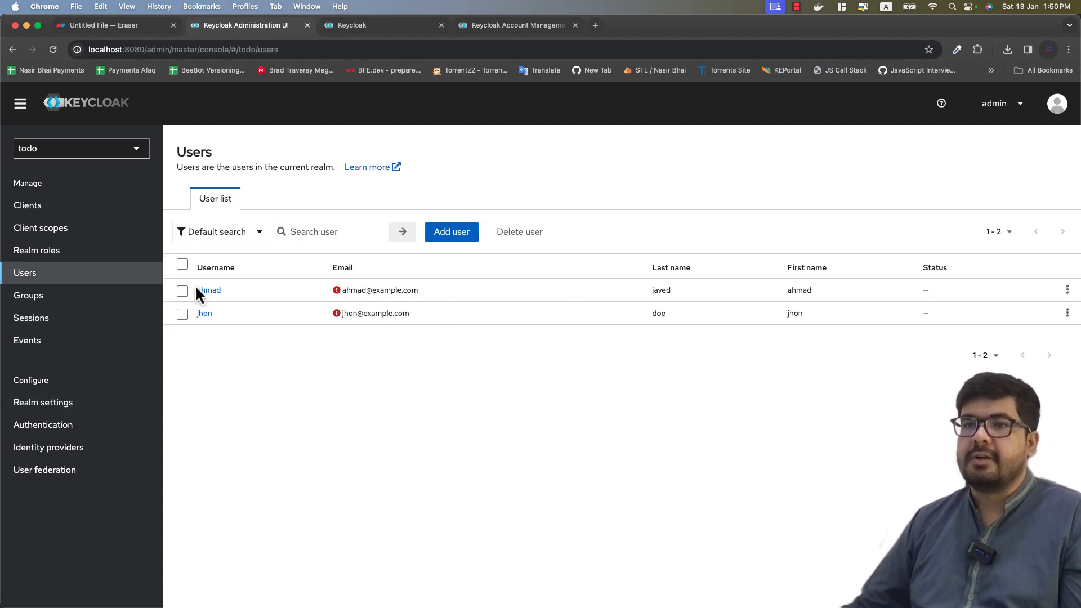
left_click(78, 402)
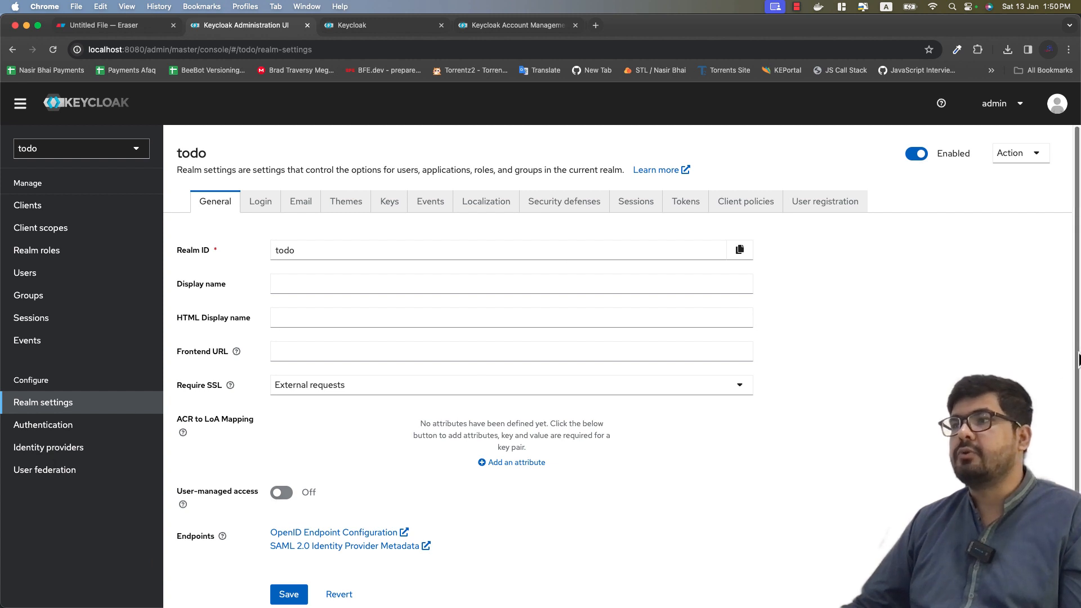
scroll(947, 367, "down", 2)
scroll(947, 368, "up", 2)
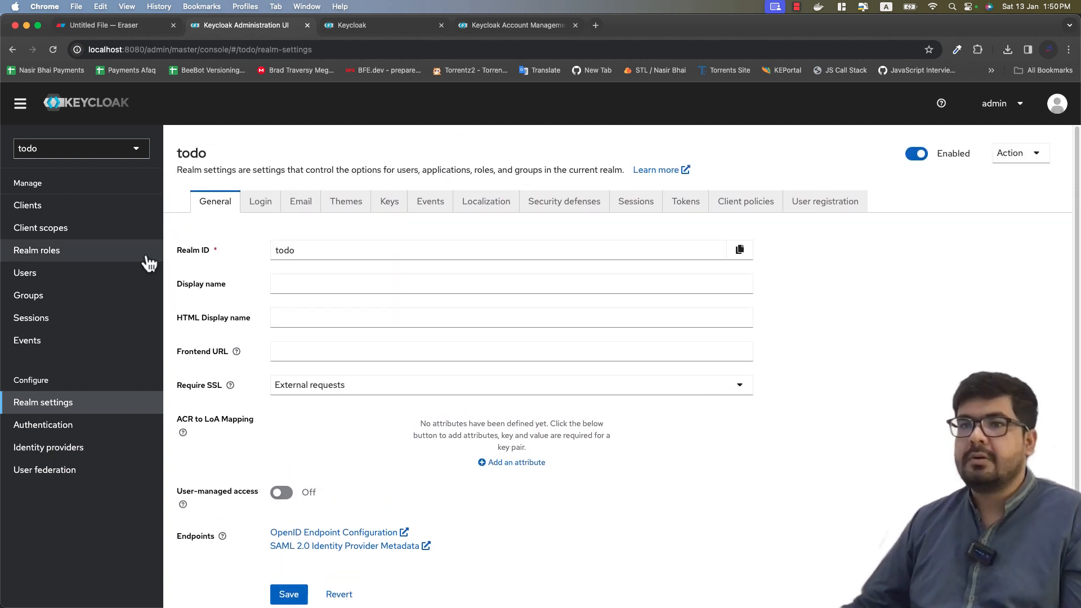
left_click(75, 294)
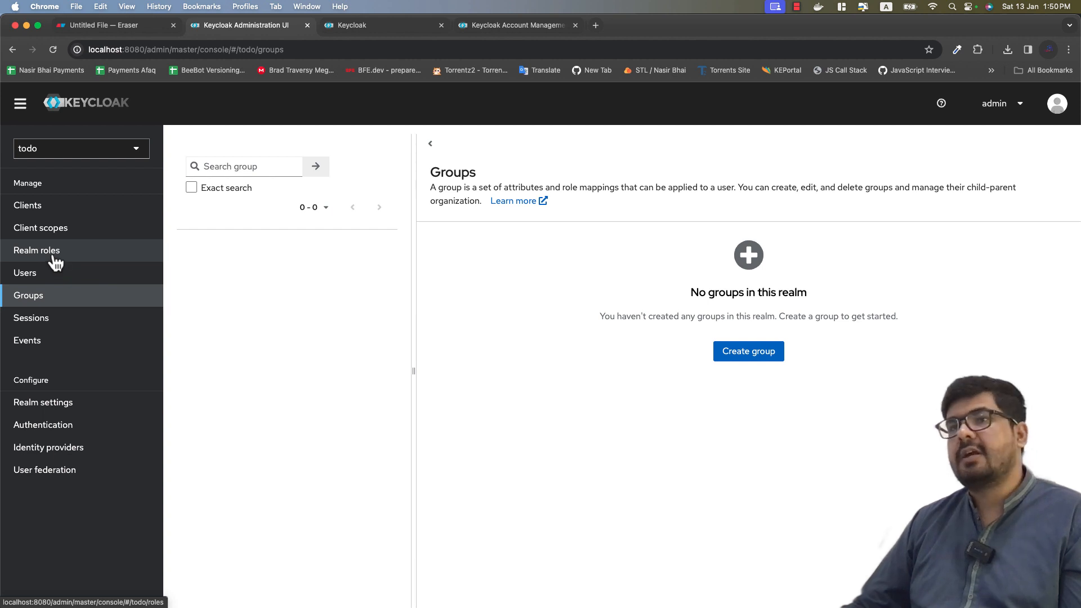
left_click(22, 252)
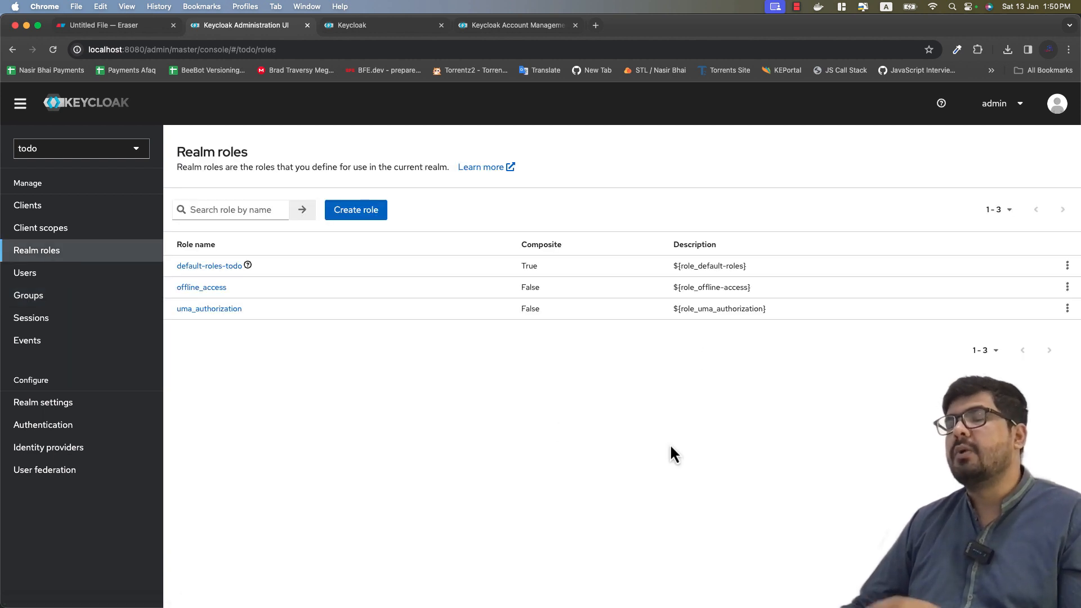